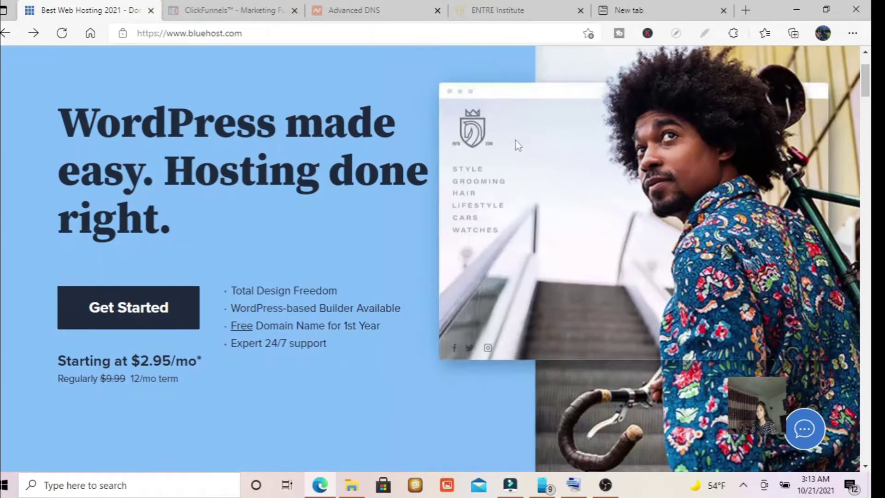
Pick Bluehost's Basic shared hosting plan and choose to create the domain later
left_click(164, 312)
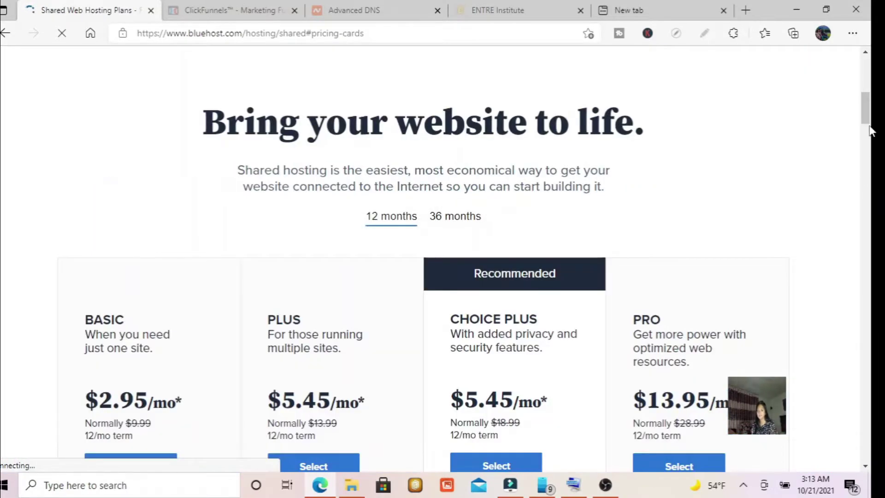
left_click_drag(869, 112, 869, 118)
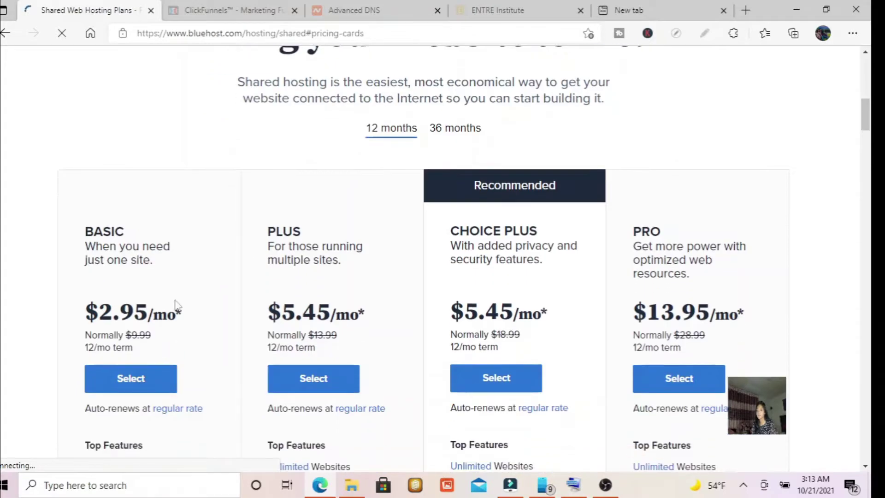
left_click(120, 391)
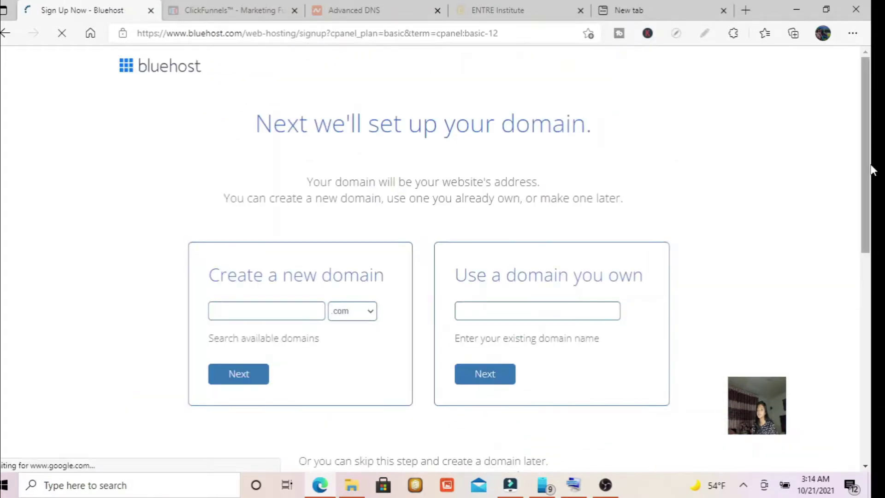
left_click_drag(871, 176, 871, 230)
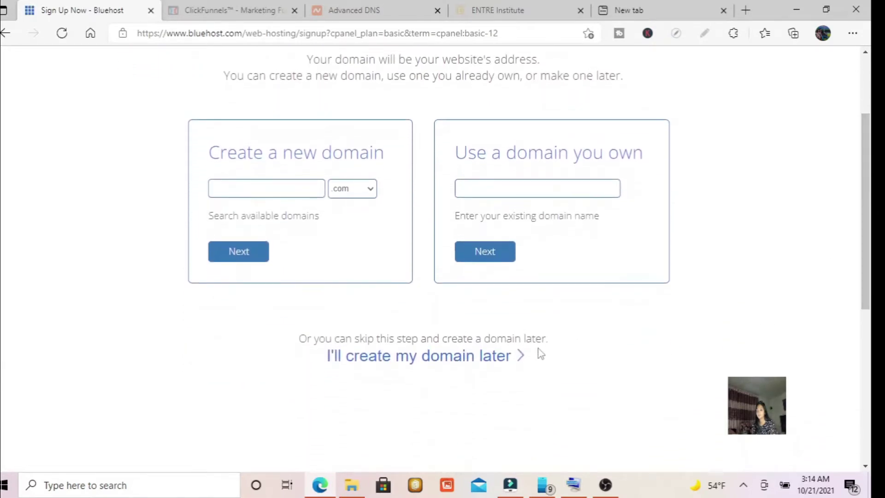
left_click(459, 358)
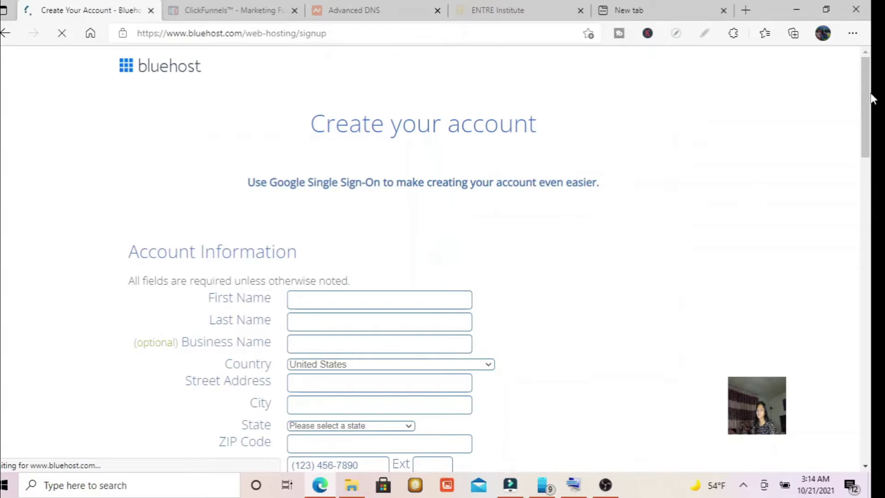
mouse_move(868, 71)
left_mouse_down()
mouse_move(871, 213)
mouse_move(869, 59)
left_mouse_up()
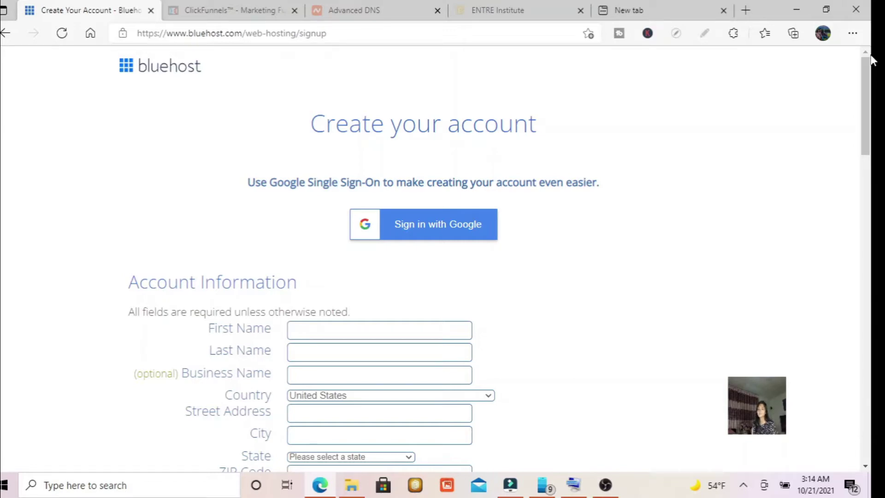
mouse_move(865, 107)
left_mouse_down()
mouse_move(861, 252)
mouse_move(867, 107)
left_mouse_up()
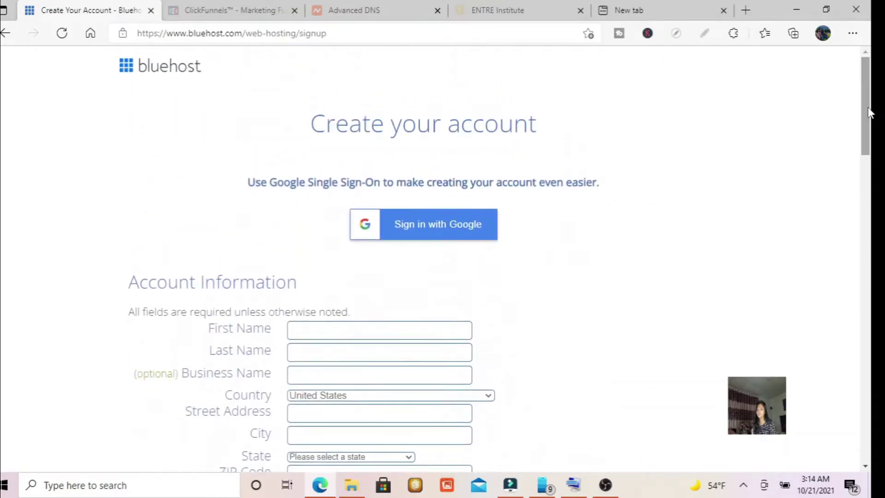
scroll(858, 138, "down", 2)
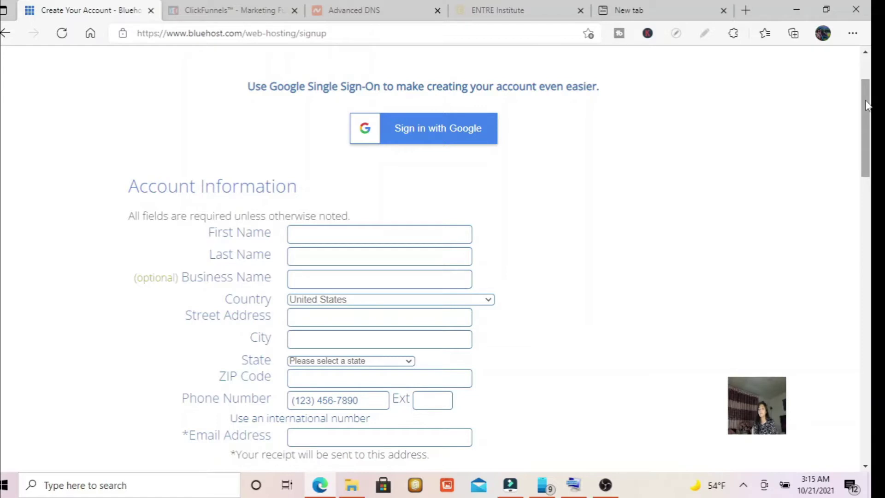
left_click(380, 3)
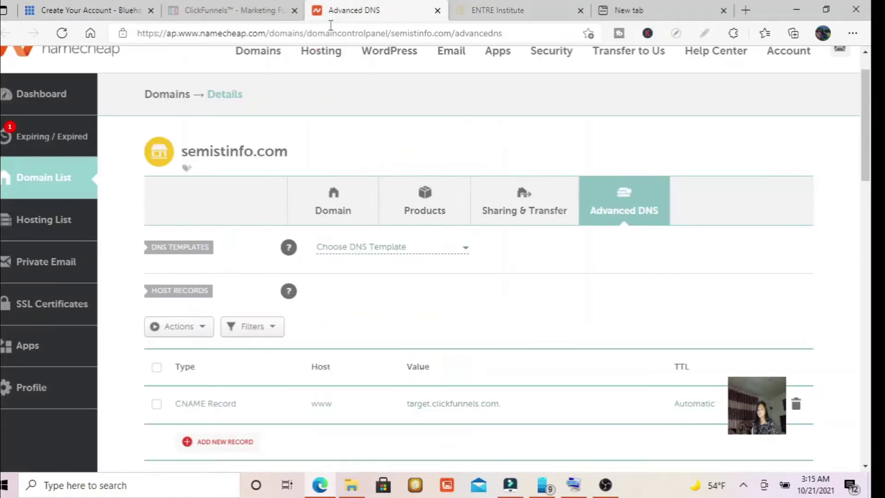
scroll(870, 138, "up", 1)
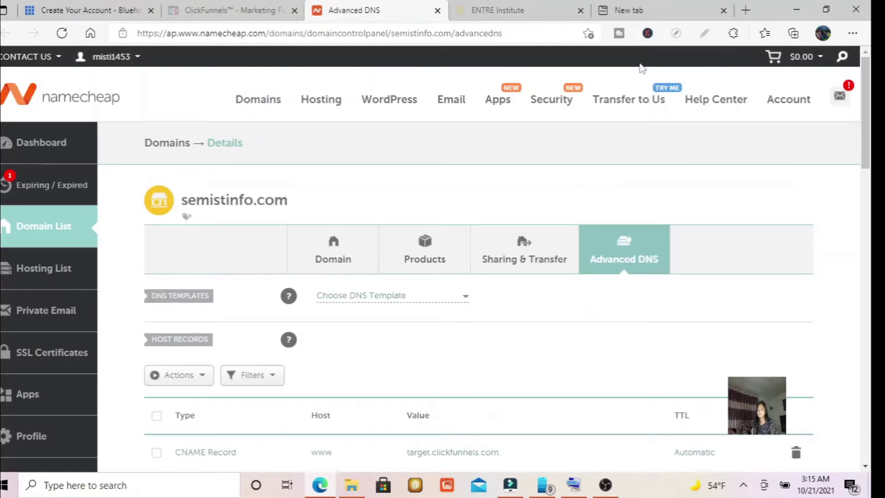
left_click(704, 33)
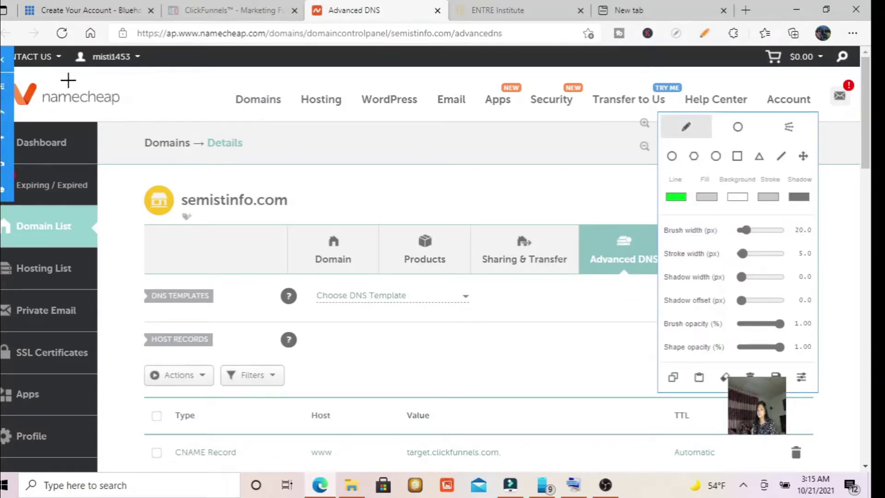
mouse_move(47, 81)
left_mouse_down()
mouse_move(175, 108)
mouse_move(27, 104)
mouse_move(77, 68)
left_mouse_up()
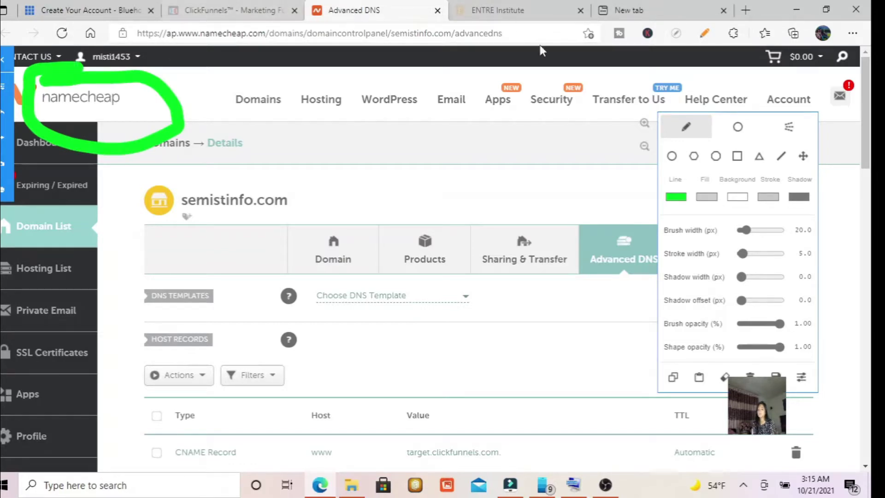
left_click(704, 33)
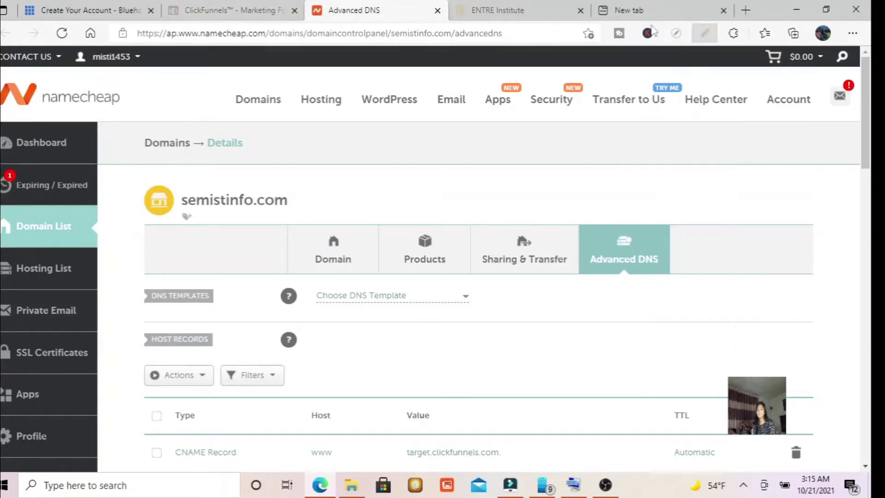
left_click(84, 6)
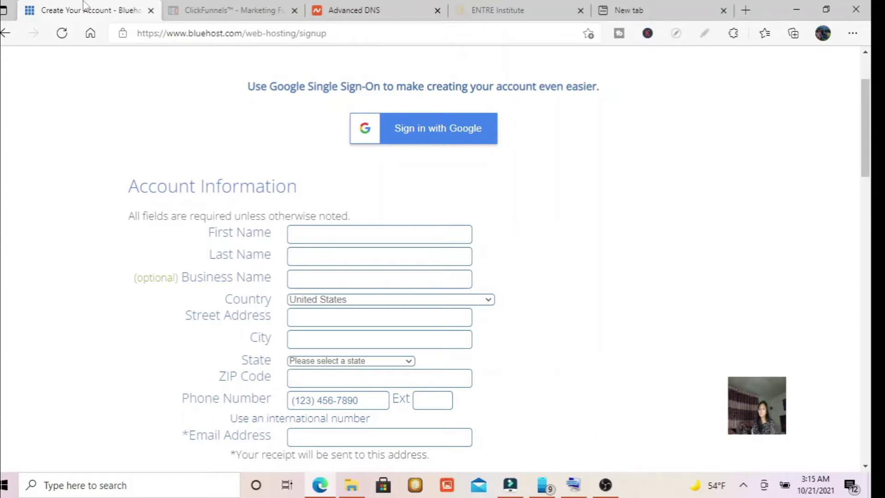
Load winx.com and its Creating a Website search in the spare tab, then close it
left_click(663, 11)
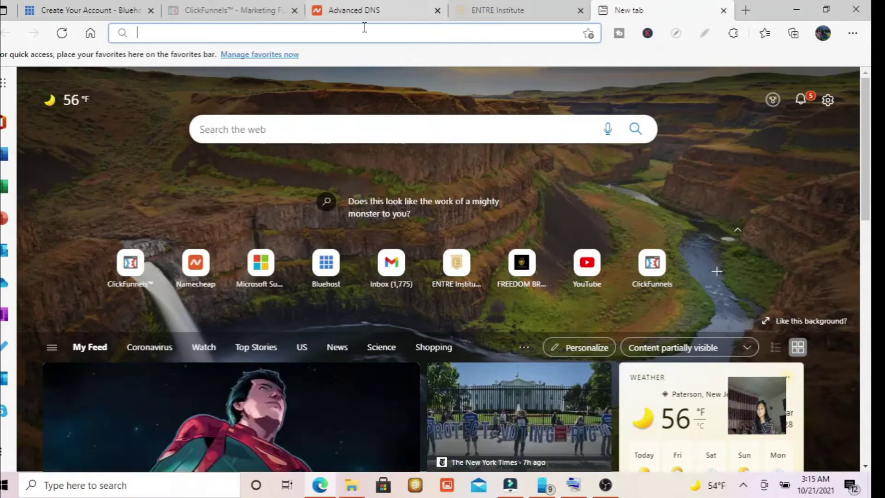
left_click(364, 27)
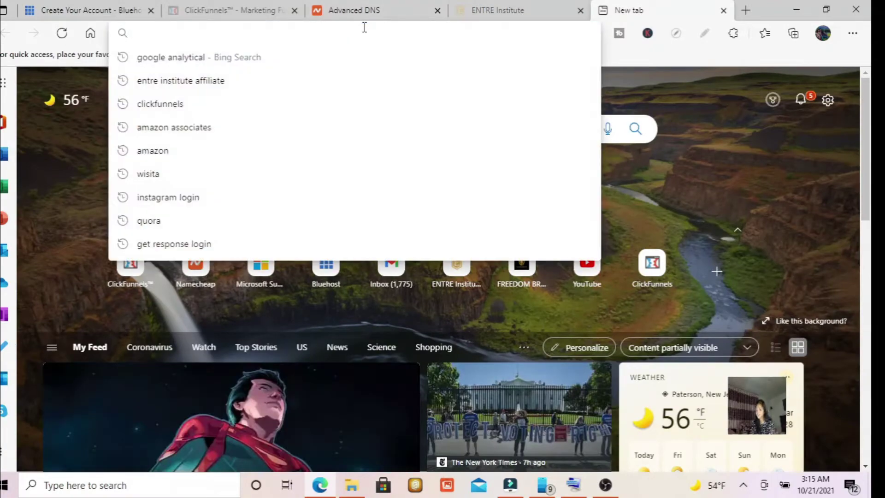
type("winx")
key("Return")
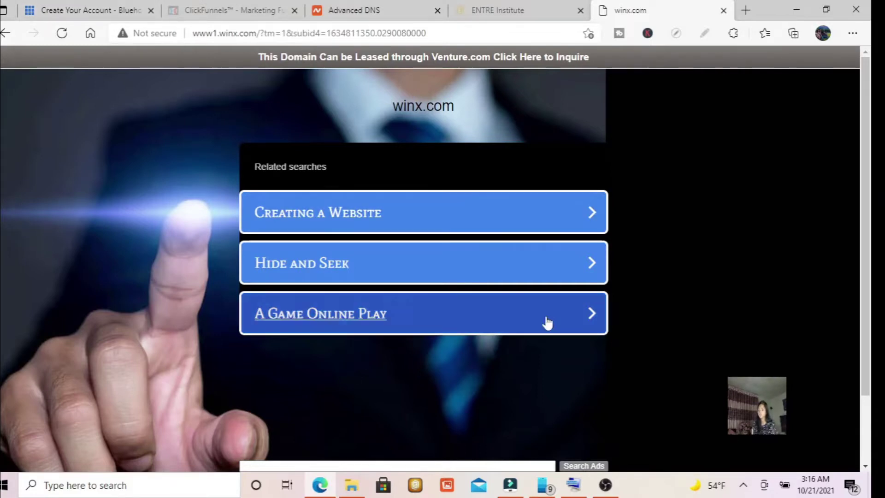
left_click(512, 223)
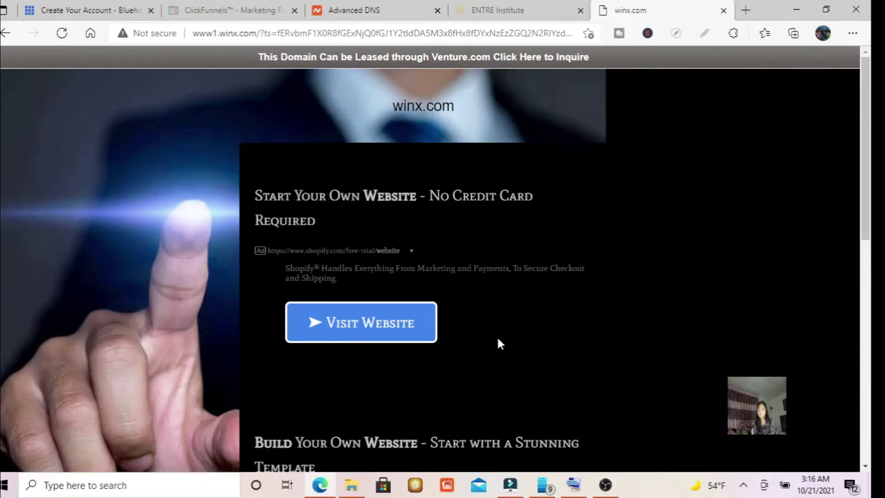
left_click(723, 10)
left_click(50, 10)
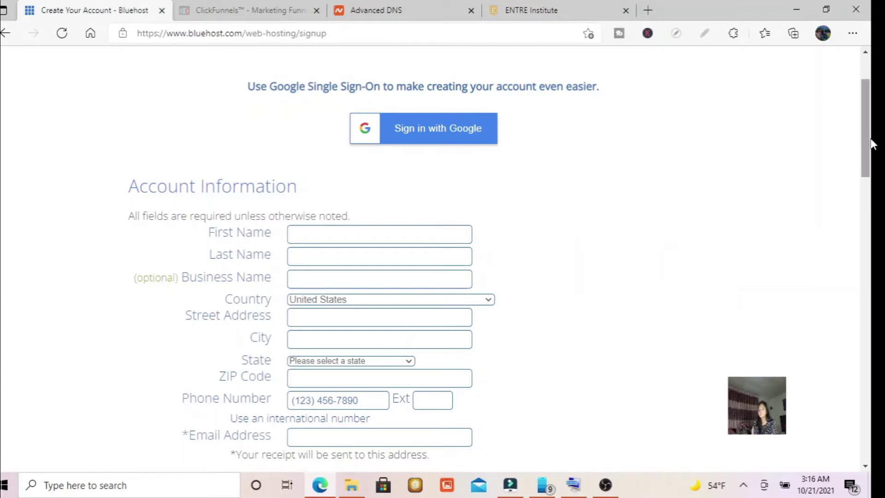
Keep the Basic 12-month account plan in Package Information, then go back to the domain step
left_click_drag(868, 132, 871, 98)
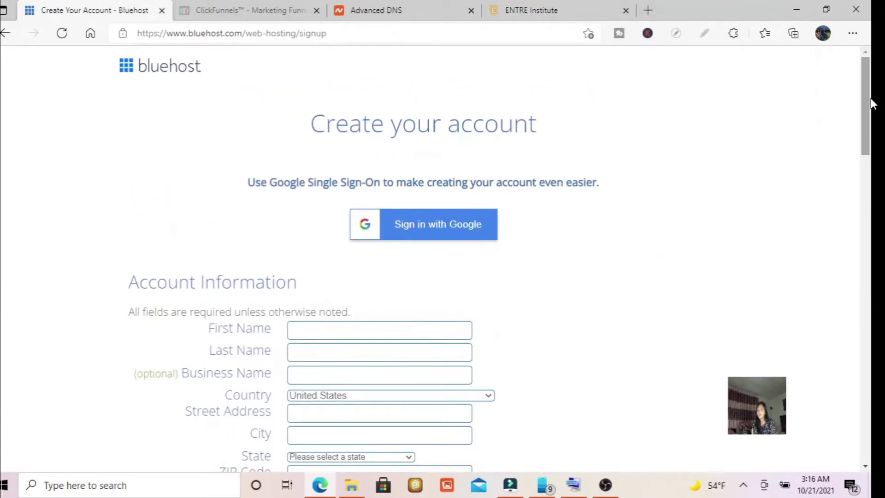
right_click(871, 89)
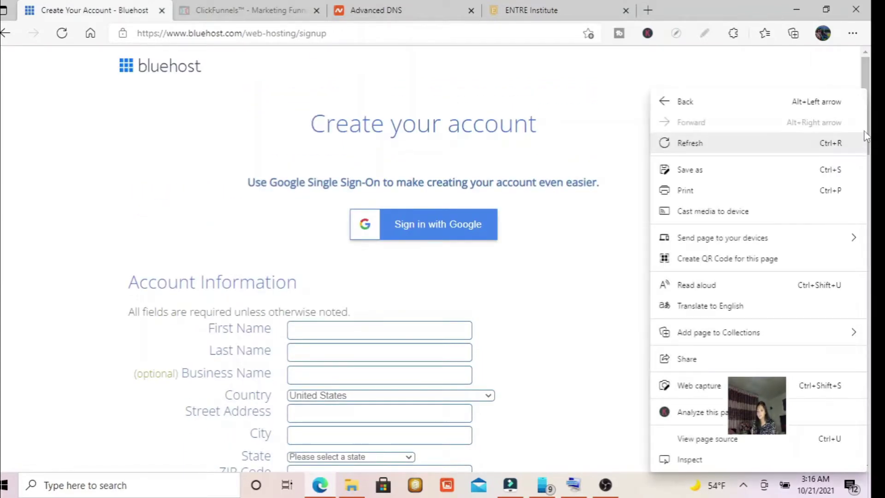
left_click_drag(870, 72, 852, 173)
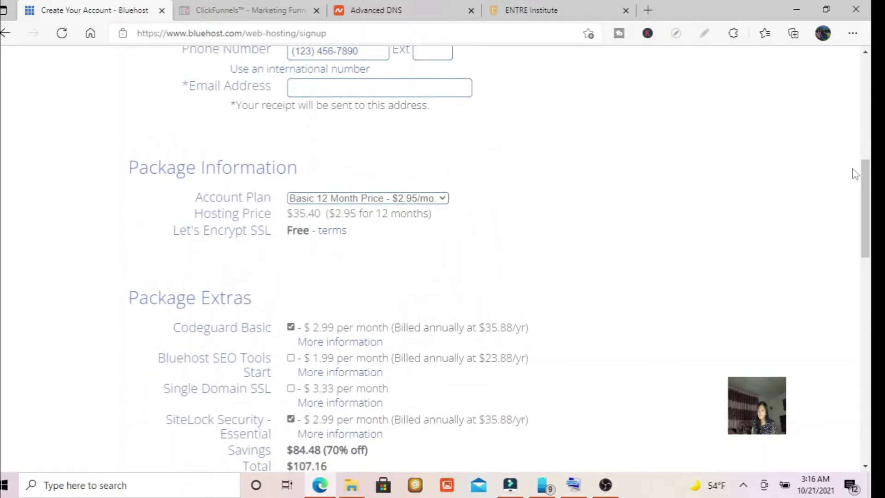
left_click(365, 201)
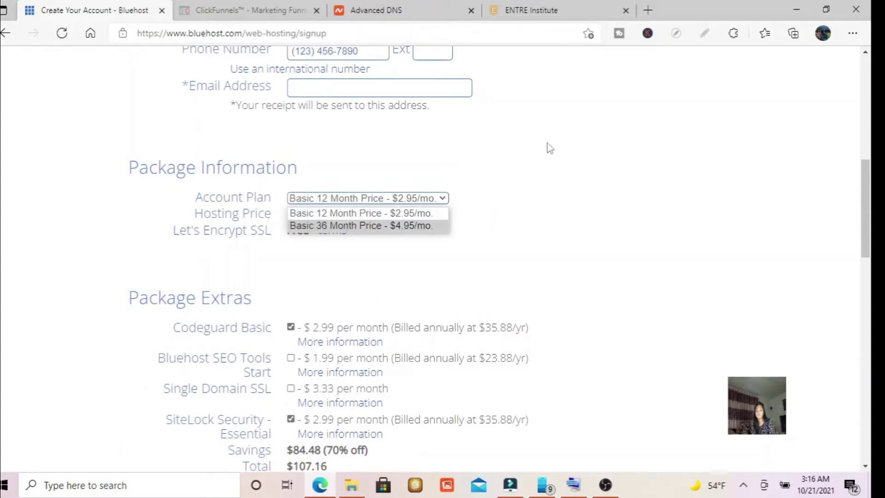
left_click(497, 148)
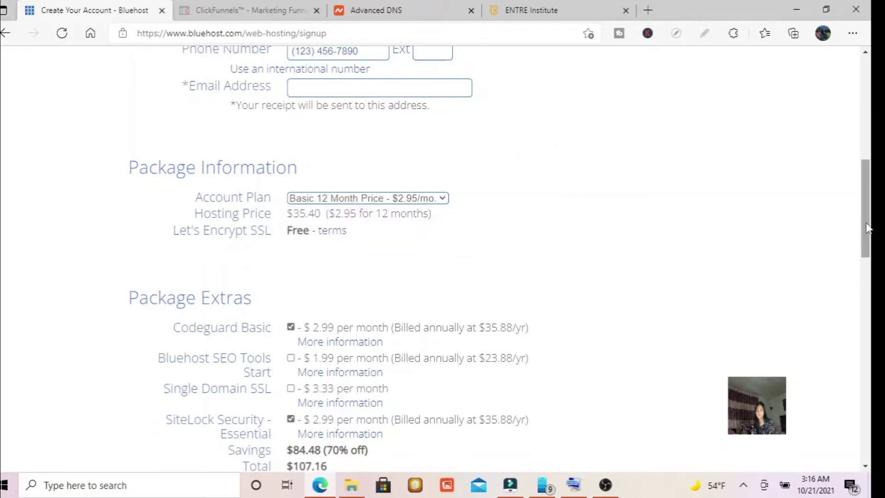
left_click_drag(866, 230, 866, 107)
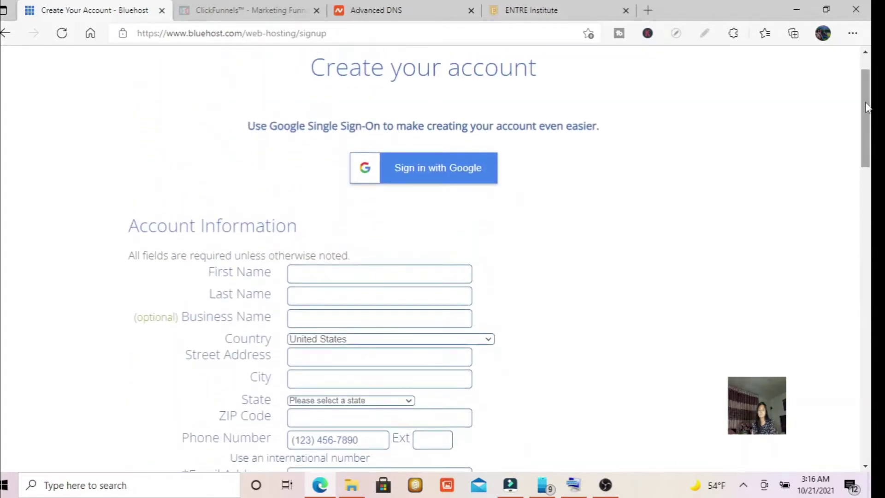
left_click(6, 33)
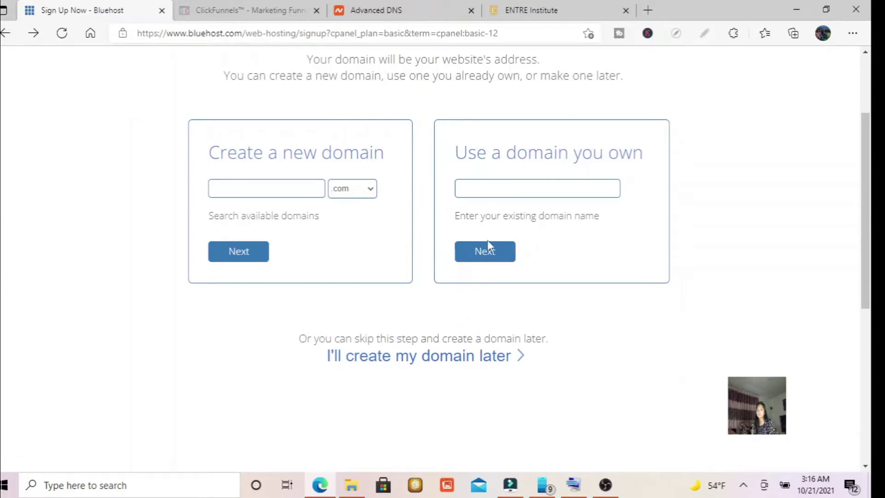
Return to the pricing page, open the Bluehost login, and log in with the saved credentials
left_click_drag(864, 269, 836, 192)
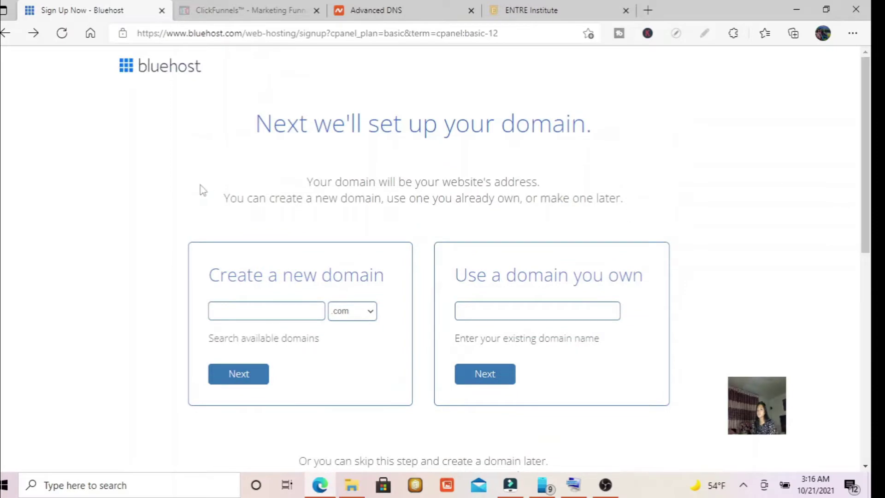
left_click(5, 33)
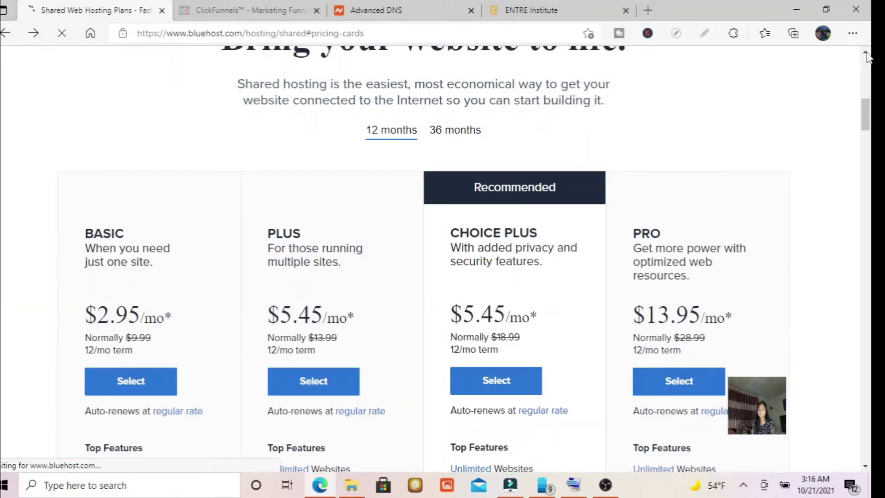
left_click_drag(866, 121, 864, 65)
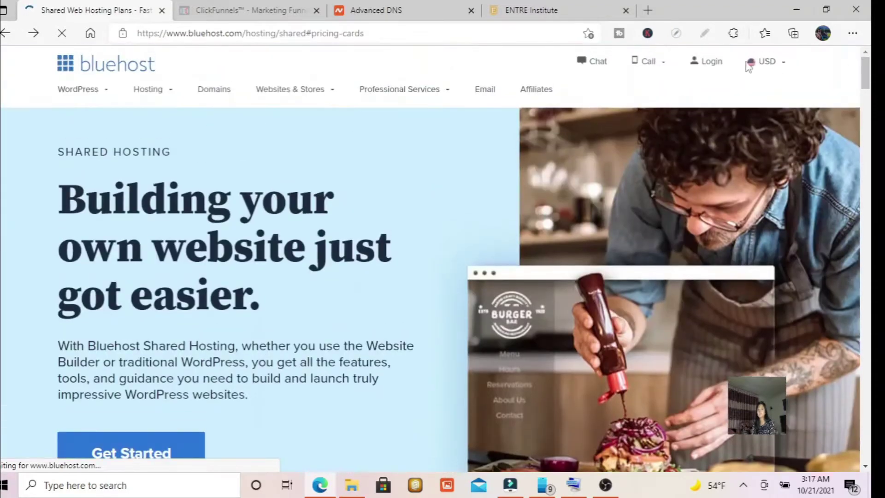
left_click(708, 65)
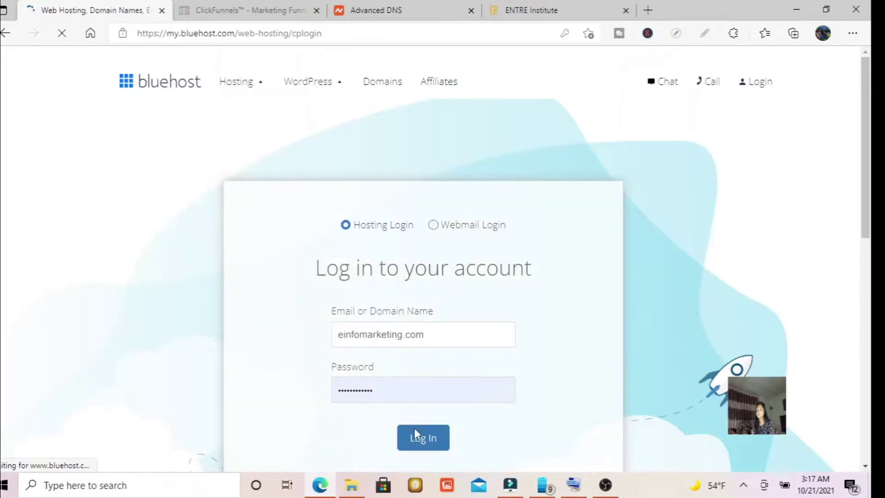
left_click(415, 440)
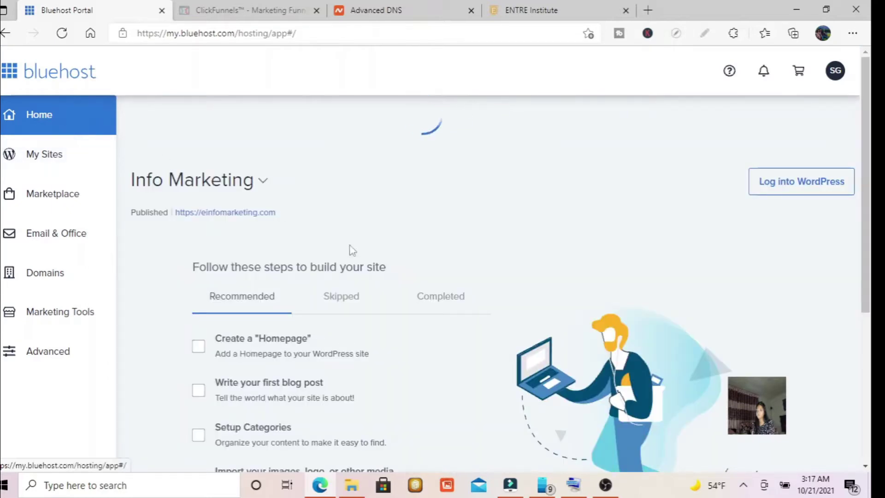
Browse My Sites and Marketplace, then open the Email & Office services page
scroll(872, 176, "down", 1)
scroll(872, 177, "down", 5)
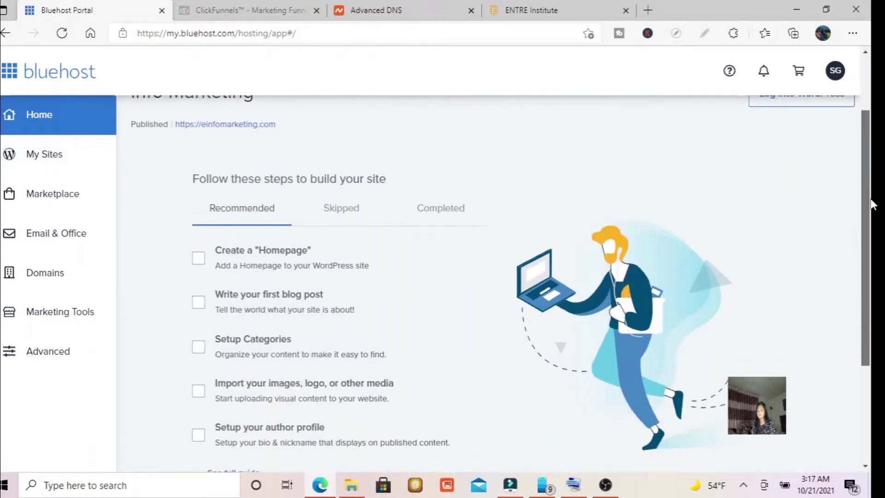
left_click_drag(869, 301, 865, 132)
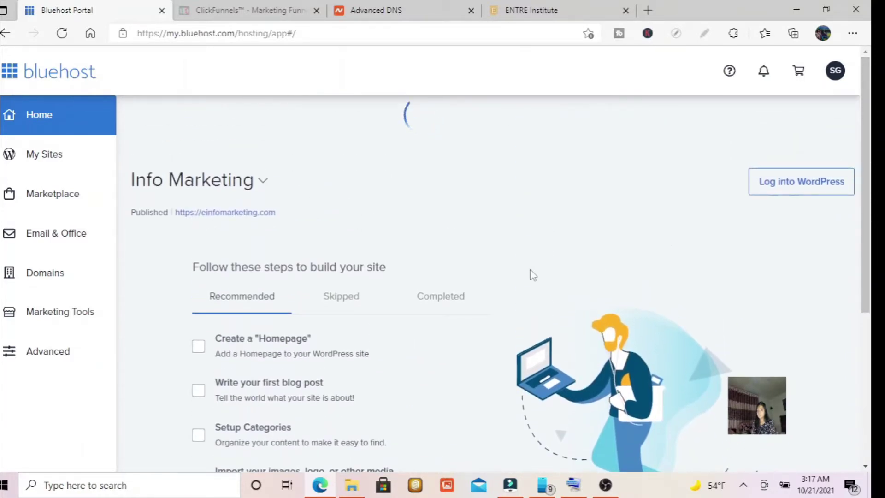
left_click(41, 160)
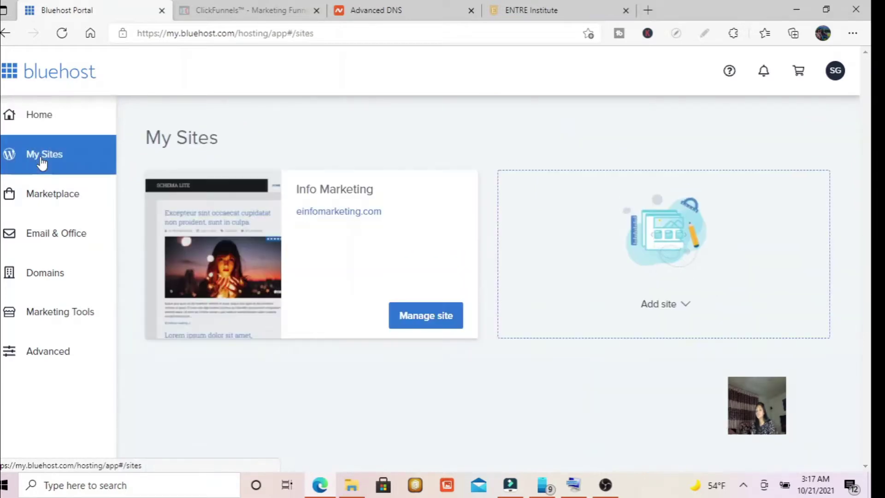
left_click(60, 202)
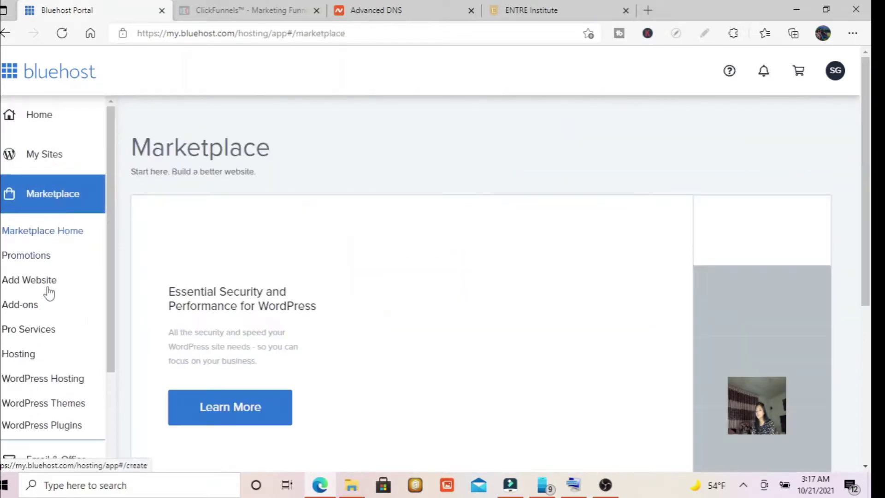
scroll(97, 331, "down", 3)
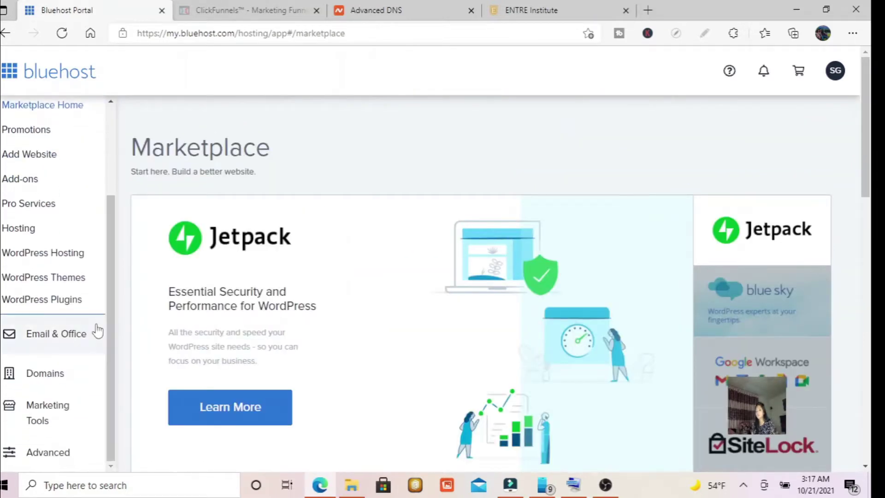
left_click(68, 333)
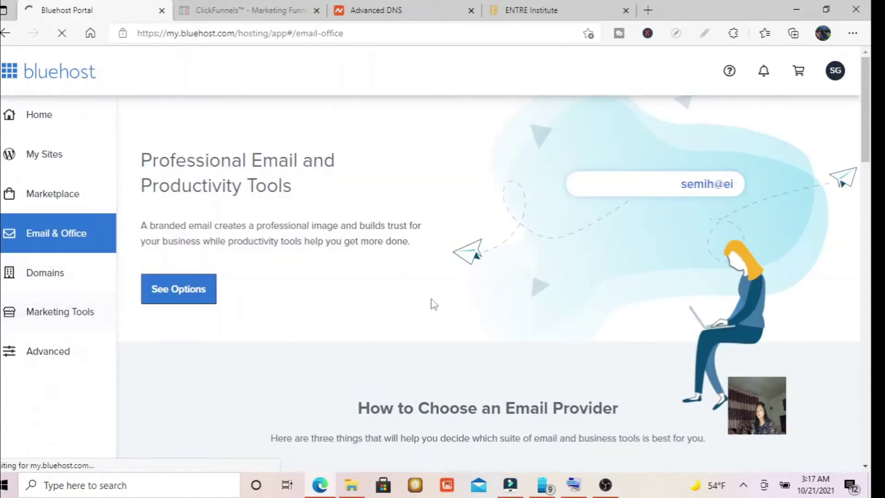
left_click_drag(865, 144, 865, 342)
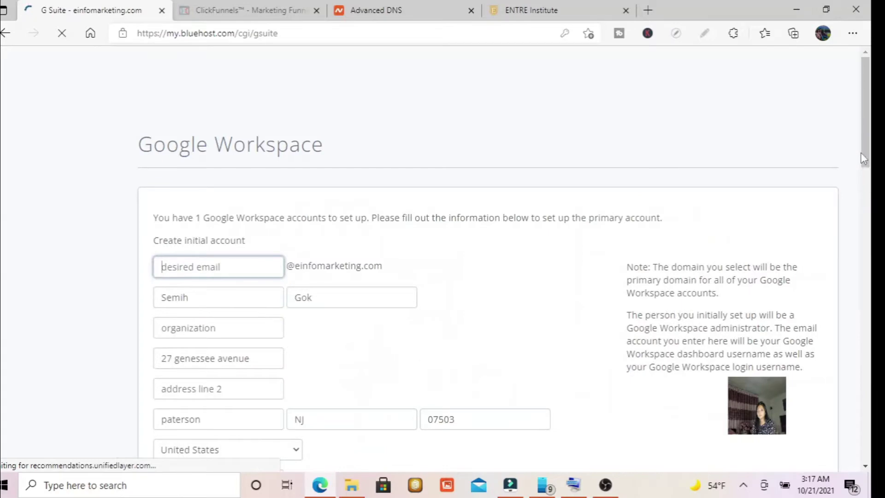
Review the Google Workspace offer for einfomarketing.com and add the 1-user plan to the cart
left_click_drag(865, 143, 850, 124)
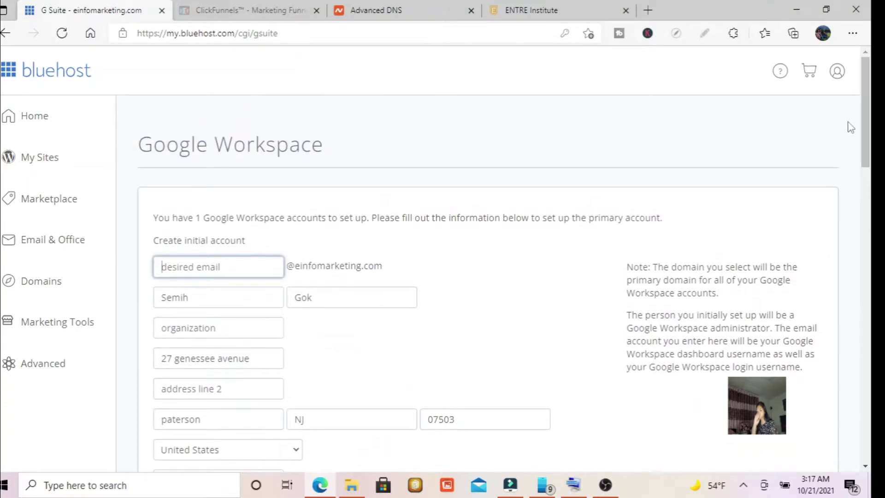
left_click(850, 128)
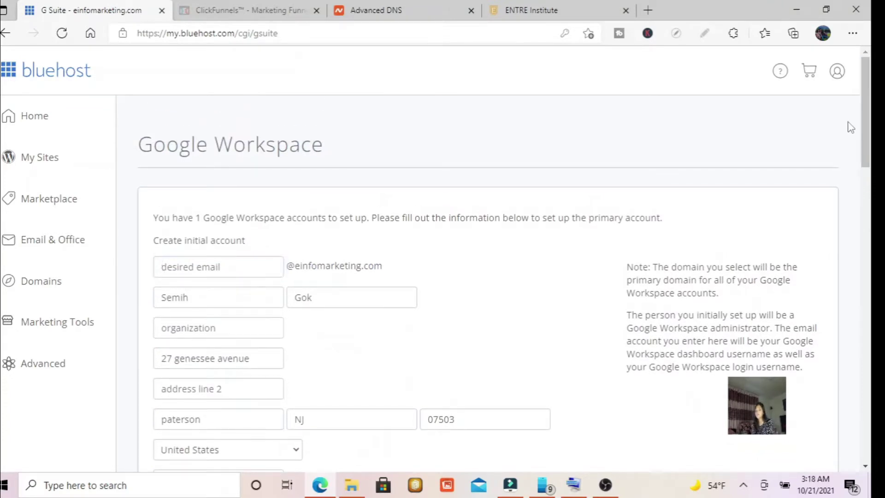
left_click_drag(847, 123, 848, 176)
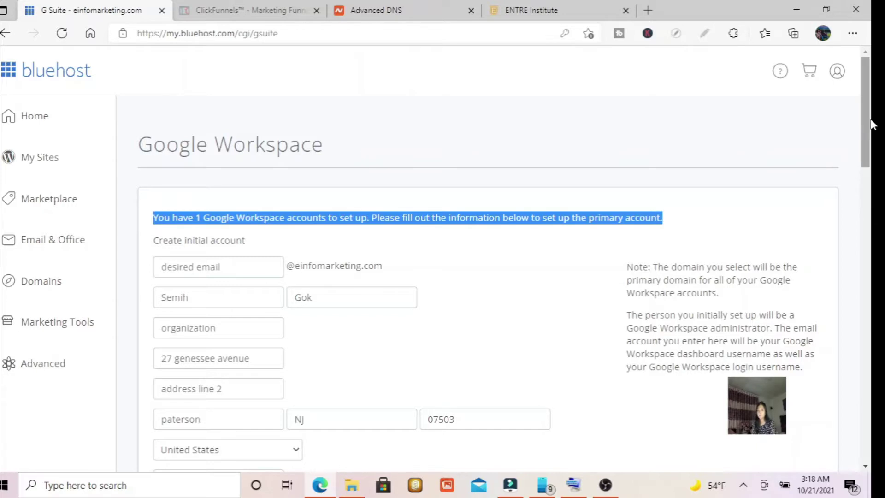
left_click_drag(859, 131, 871, 277)
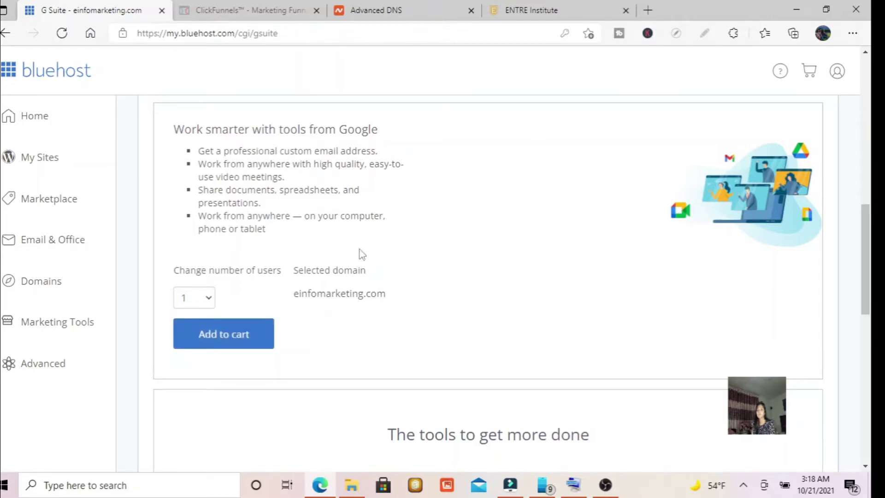
left_click(240, 328)
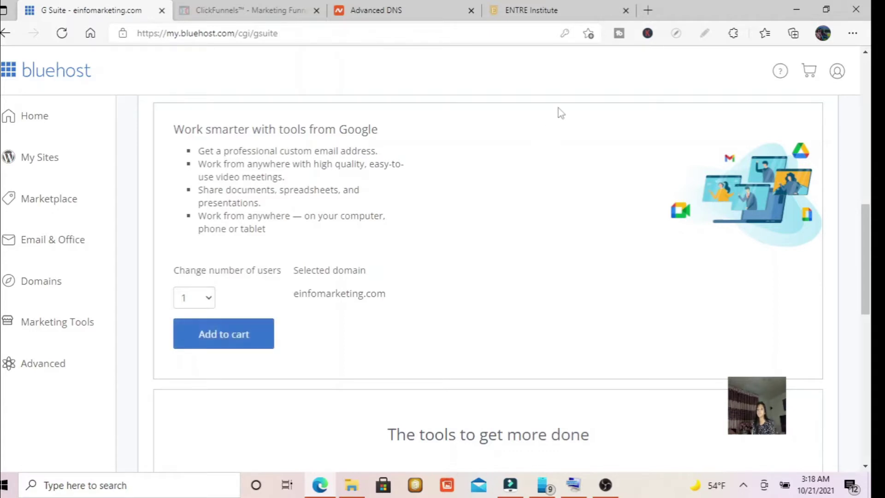
left_click(650, 10)
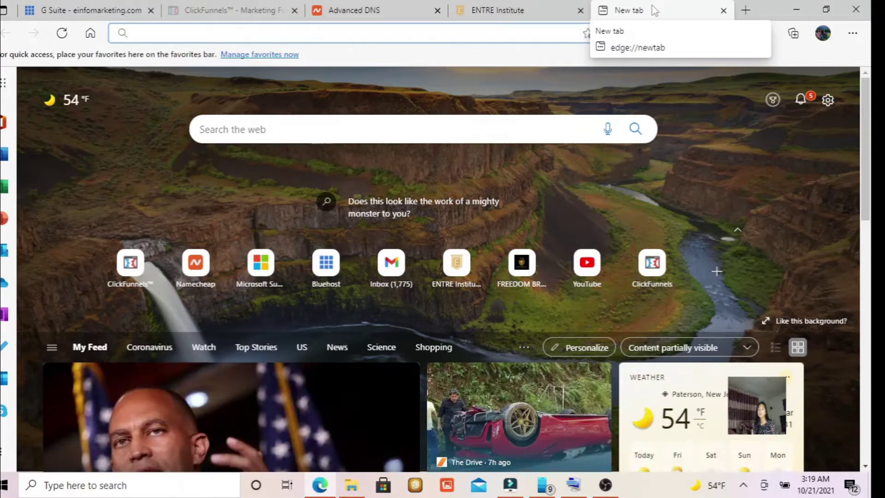
Go to Gmail by entering 'gmail' in the new tab's address bar
left_click(357, 29)
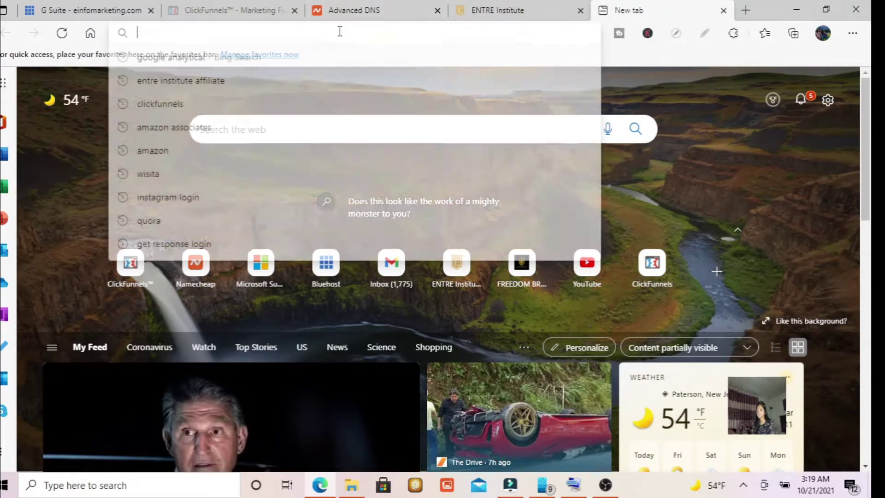
type("gmail")
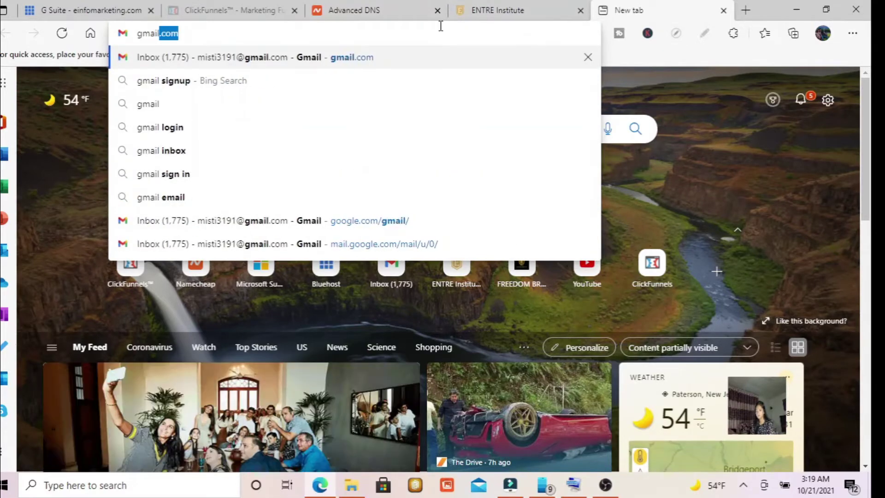
key("Return")
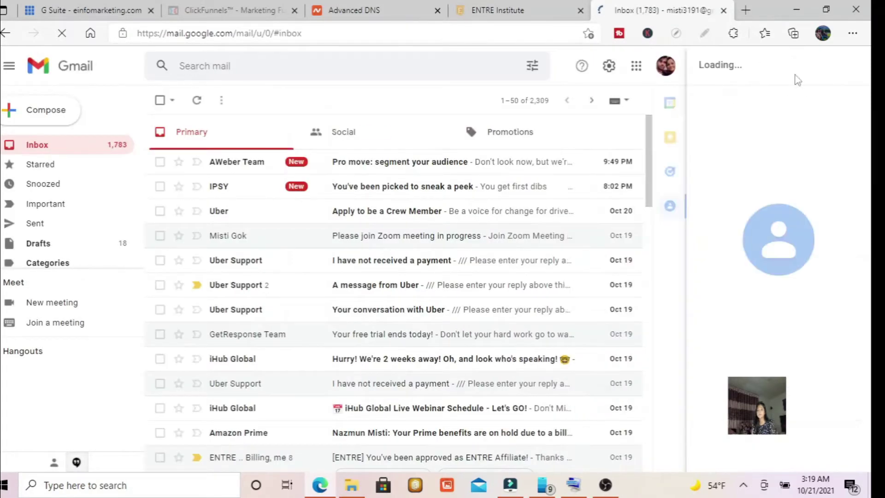
Open a second Google account's inbox in its own tab and look over its Primary messages
left_click(671, 68)
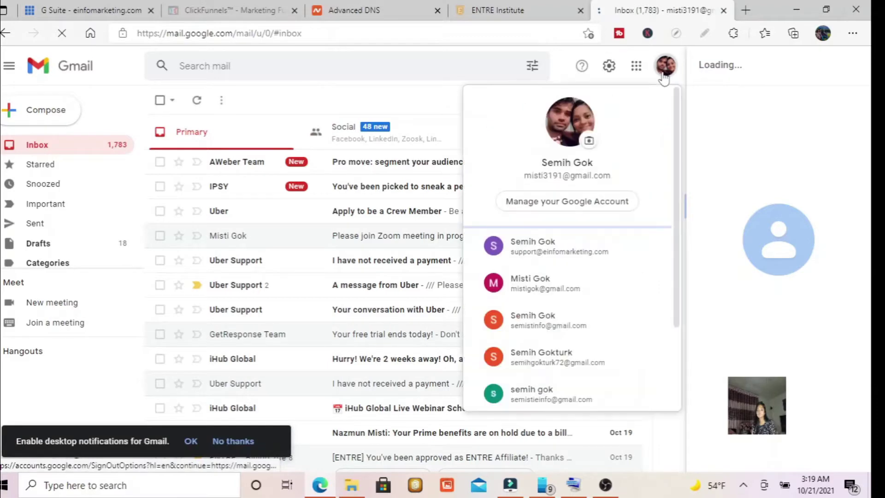
left_click(542, 282)
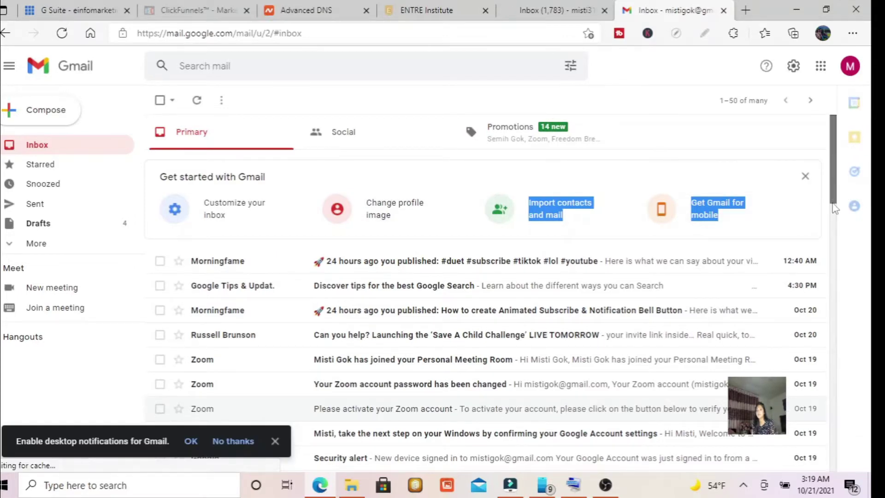
scroll(835, 193, "down", 6)
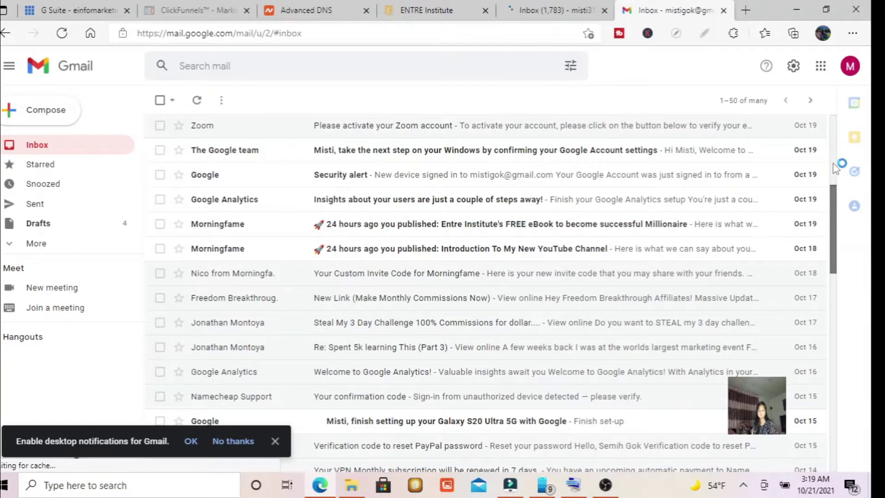
scroll(836, 138, "up", 6)
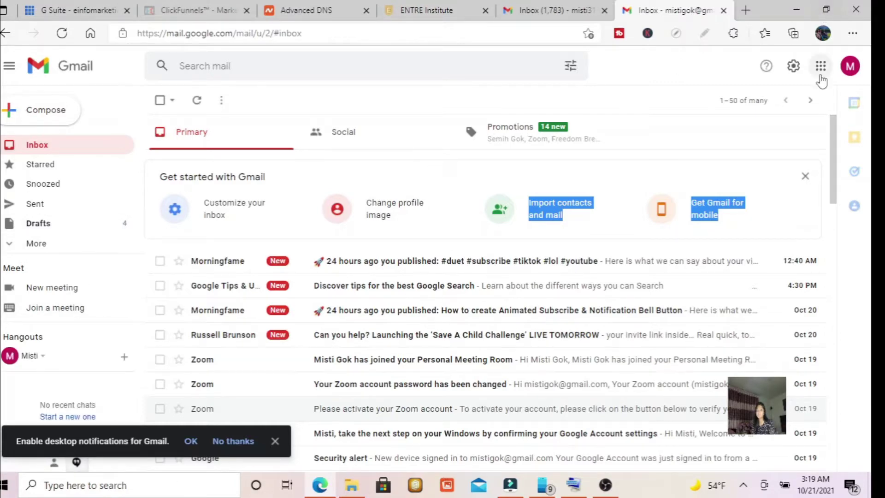
left_click(851, 67)
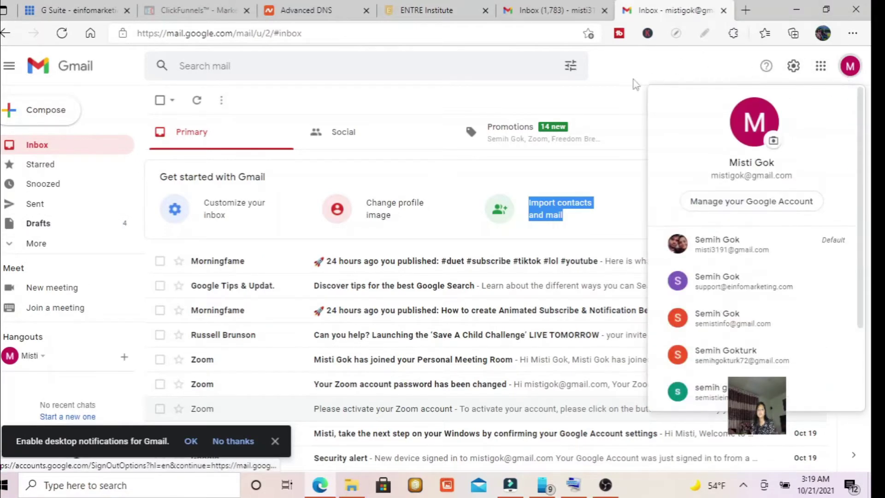
left_click(613, 91)
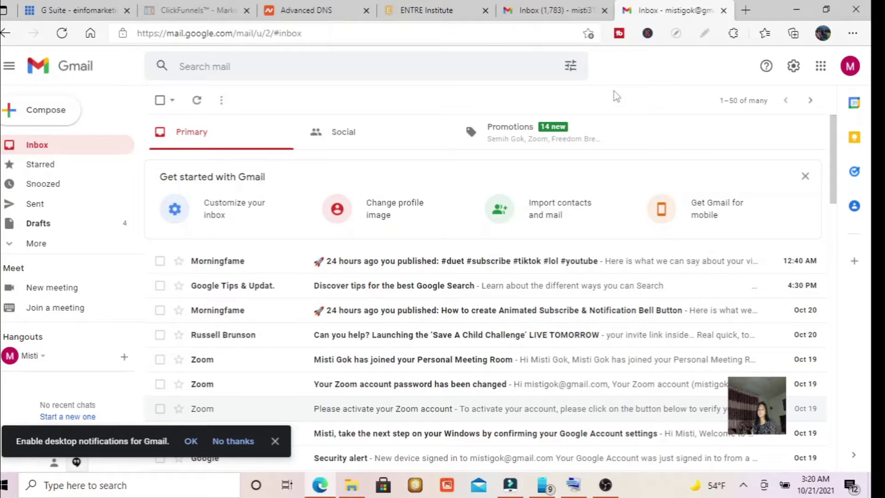
left_click(850, 65)
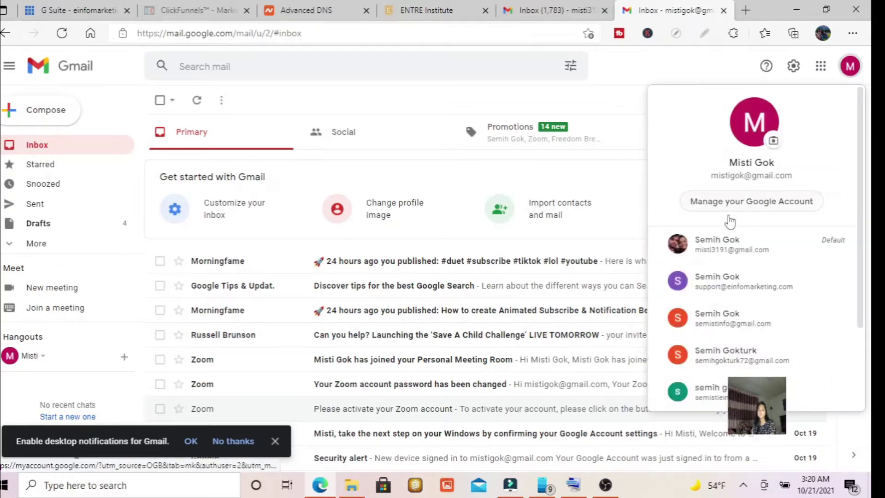
Open the einfomarketing.com support mailbox in a new tab, showing its 23-conversation inbox
left_click(732, 281)
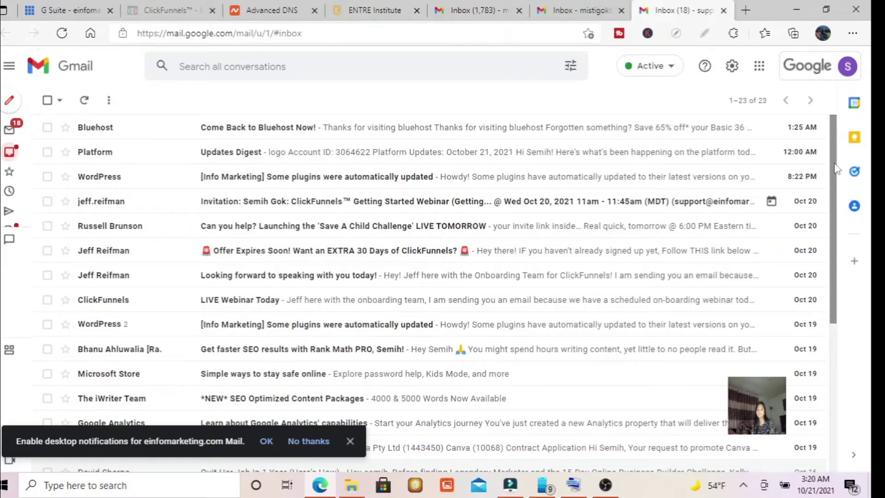
left_click_drag(834, 165, 829, 168)
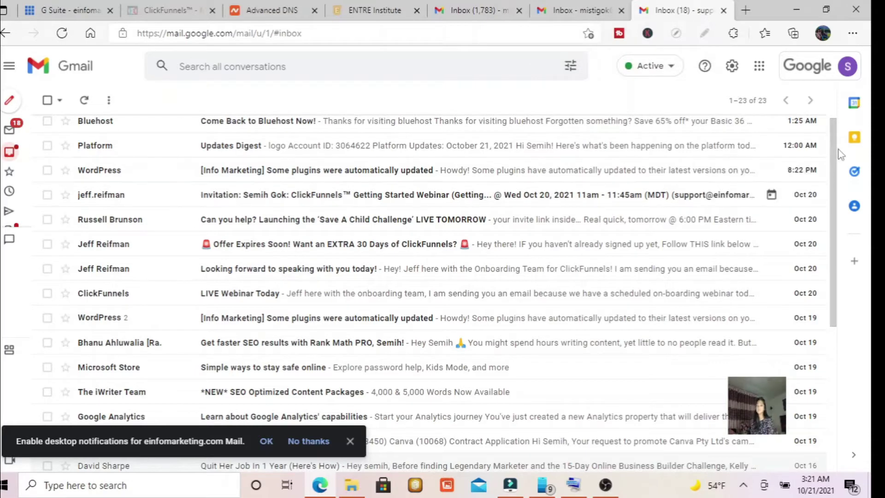
left_click_drag(834, 142, 835, 124)
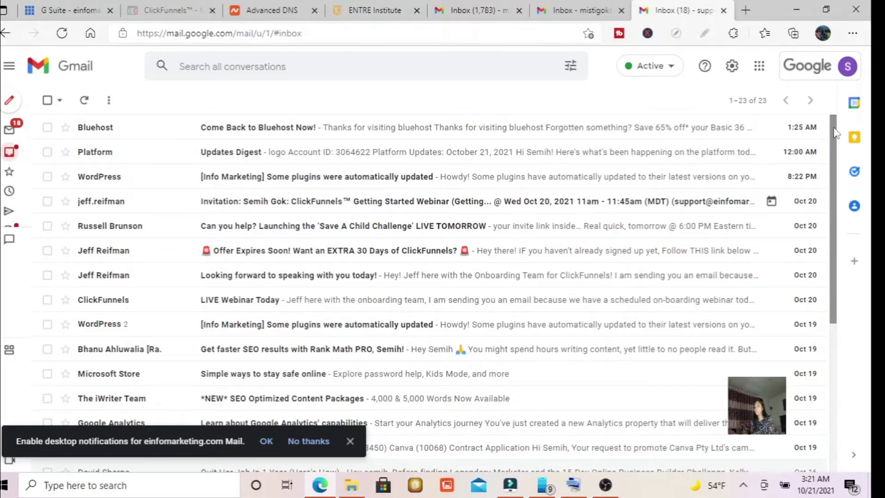
mouse_move(835, 133)
left_mouse_down()
mouse_move(836, 155)
mouse_move(836, 131)
left_mouse_up()
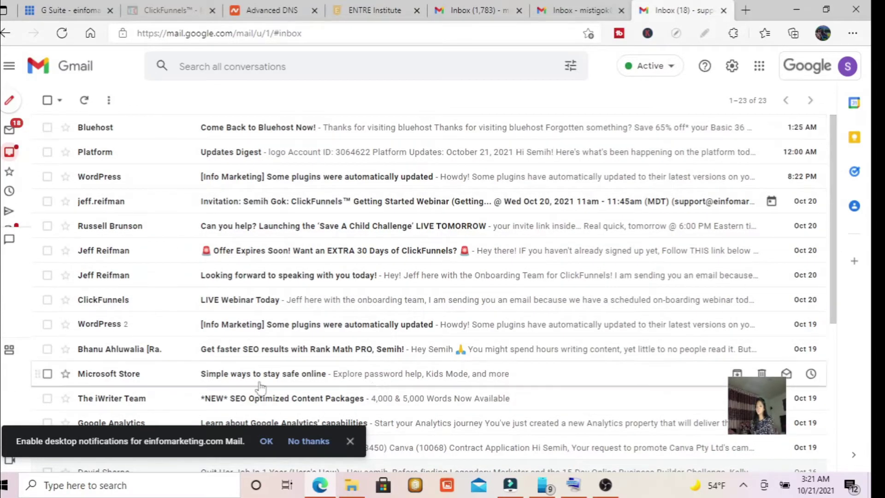
left_click(847, 66)
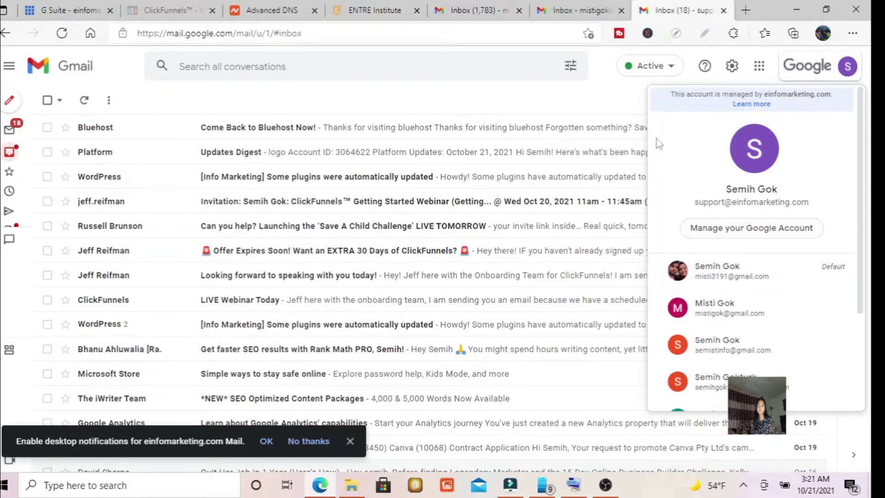
Dismiss the account list and close the extra Gmail inbox tab
left_click(568, 98)
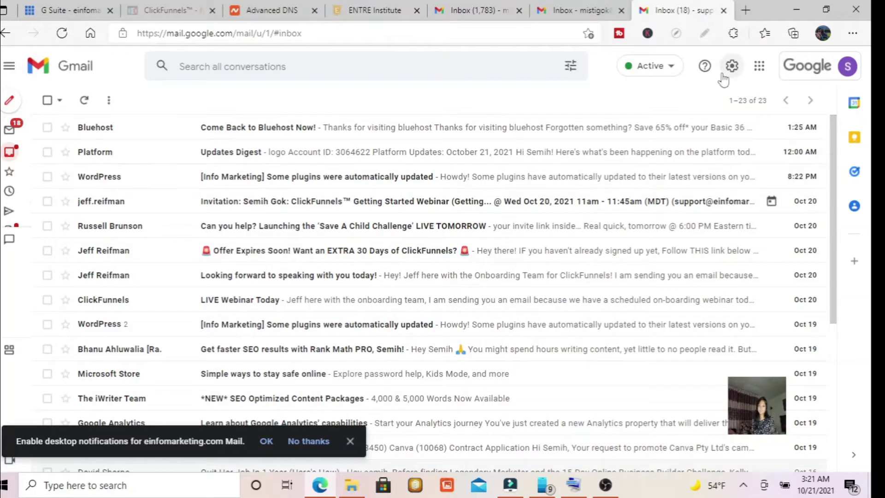
left_click(723, 10)
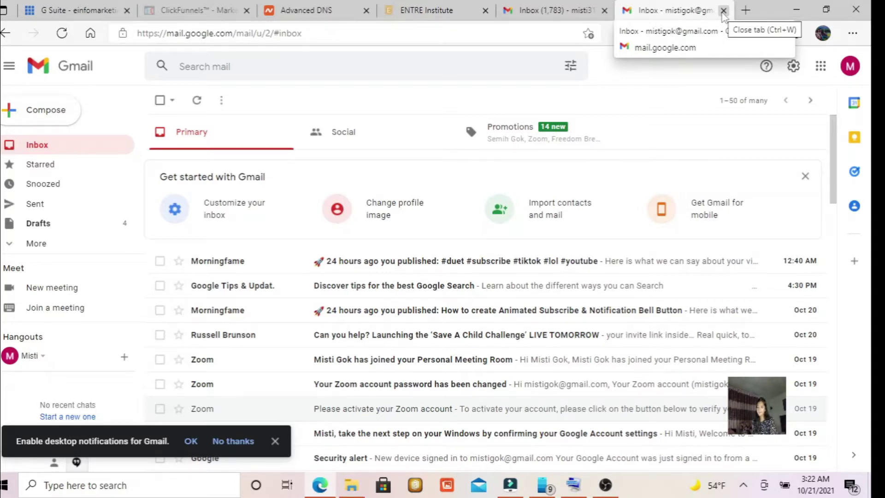
Close the remaining extra Gmail tab and open Bluehost's Domains list from the dashboard home
left_click(723, 11)
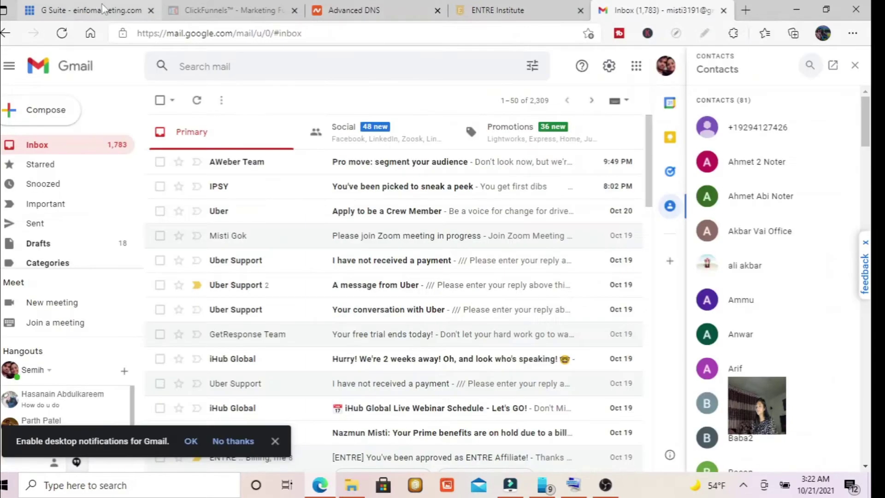
left_click(133, 9)
left_click_drag(866, 259, 866, 111)
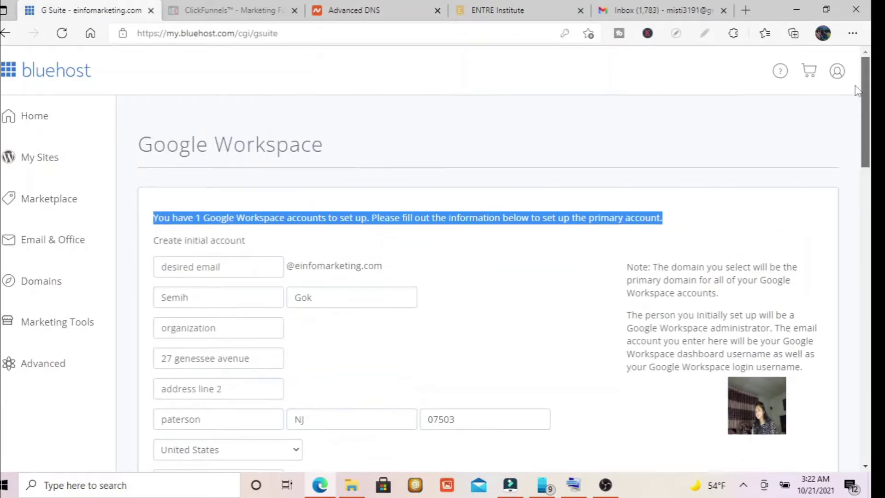
left_click(31, 158)
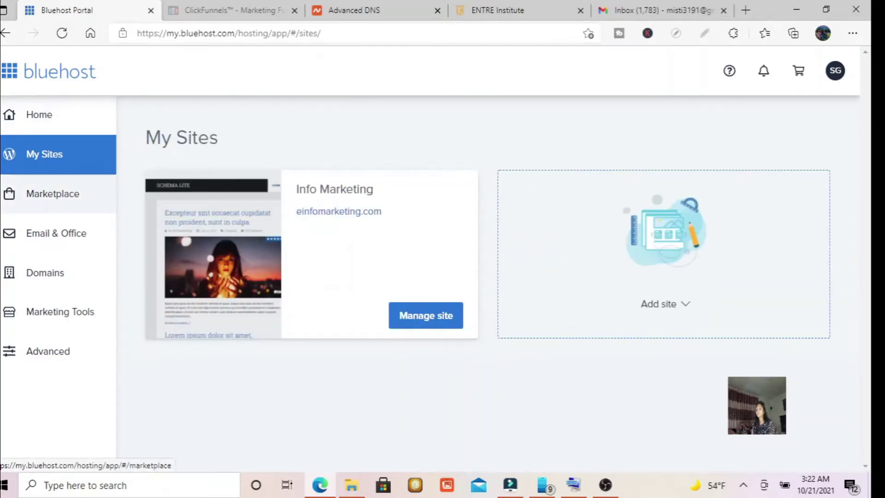
left_click(34, 116)
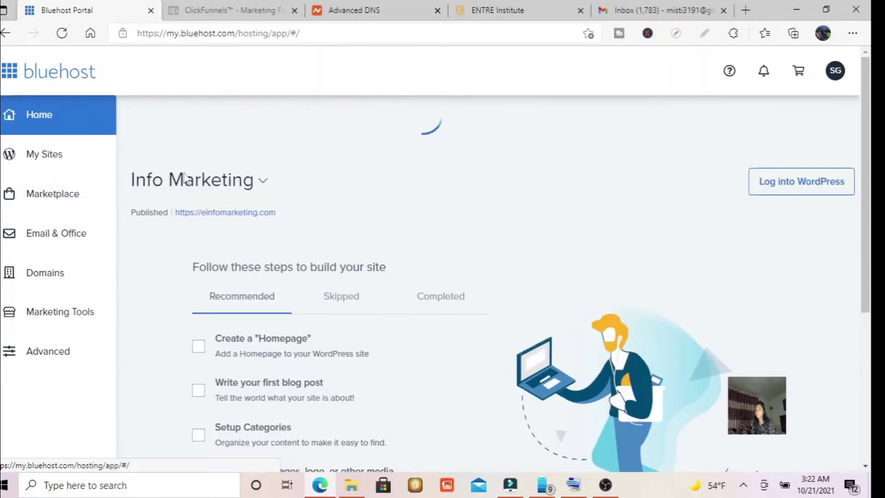
left_click(15, 73)
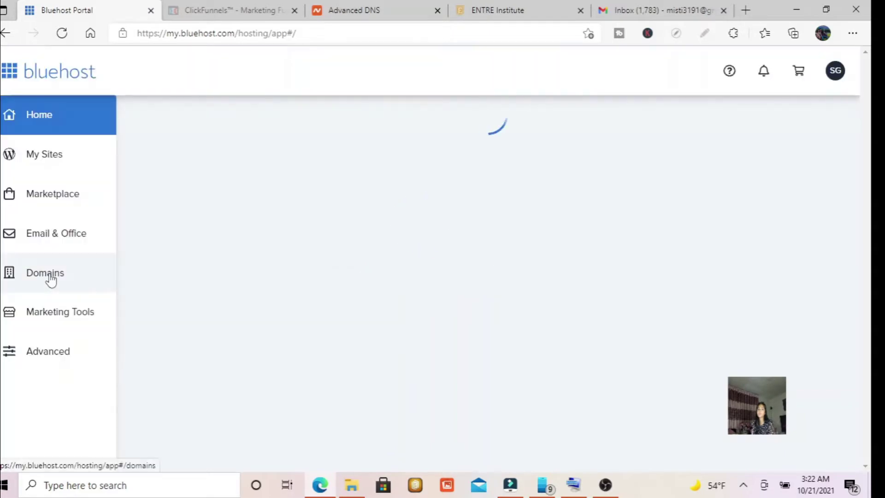
left_click(46, 276)
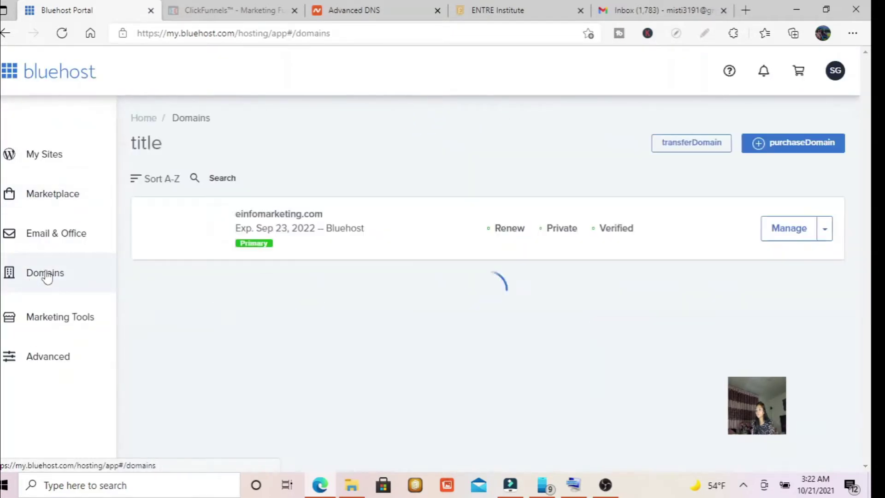
Open einfomarketing.com's DNS settings and scroll to the CNAME records, where www points to target.clickfunnels.com
left_click(782, 246)
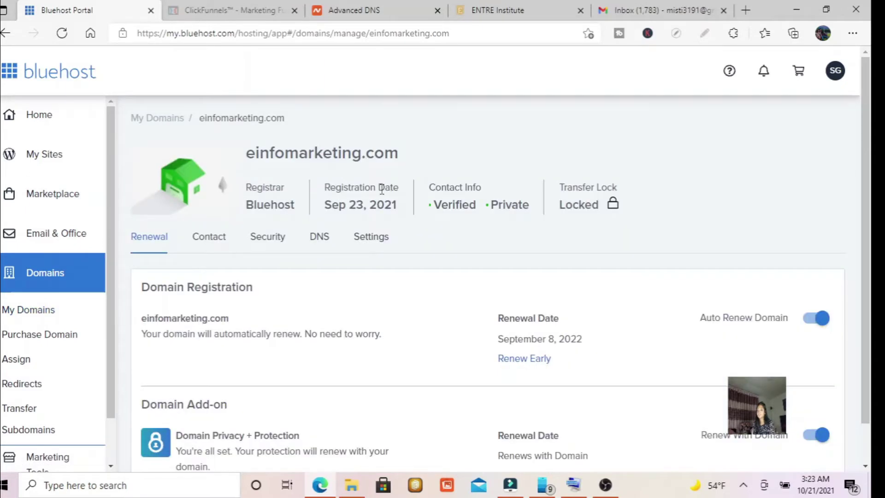
left_click(323, 243)
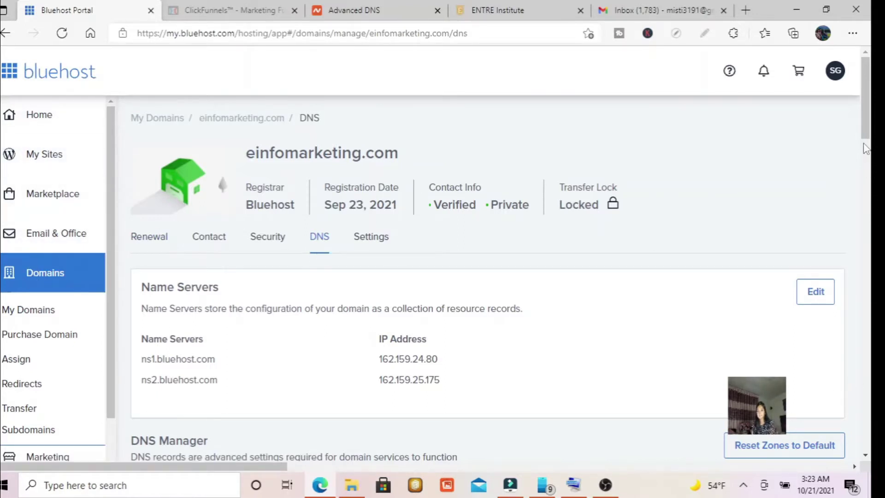
left_click_drag(865, 134, 871, 266)
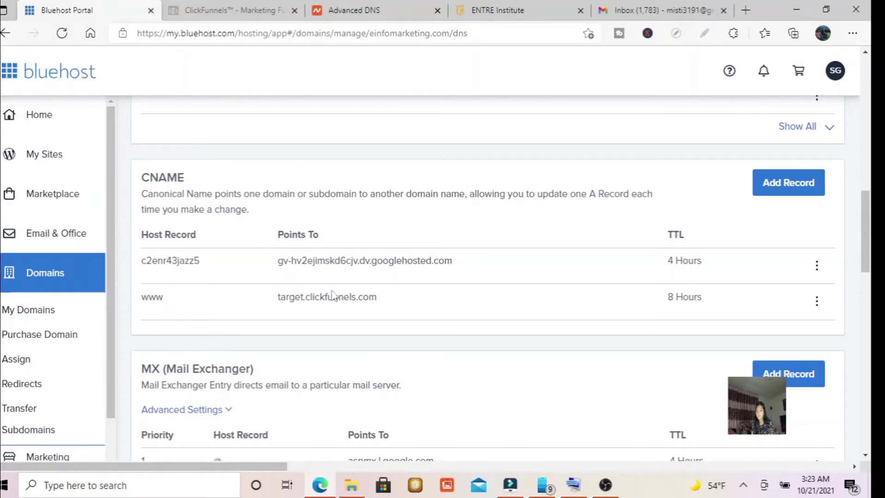
left_click(783, 184)
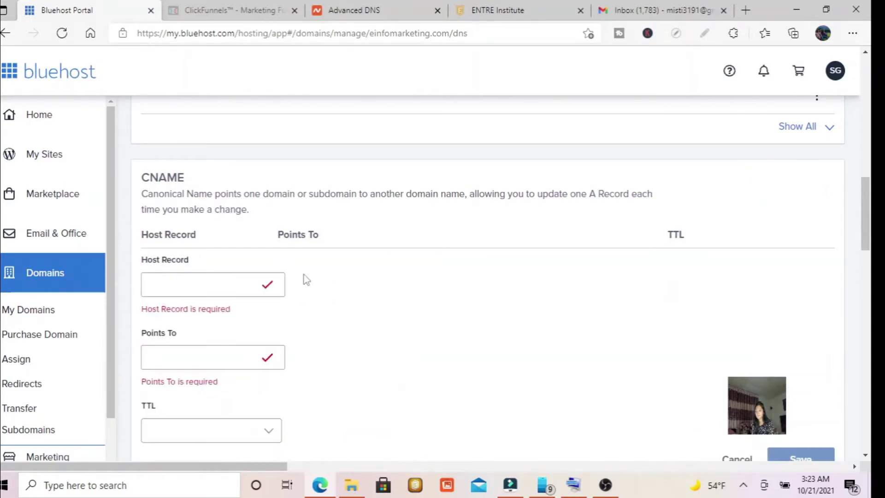
left_click(253, 288)
type("www")
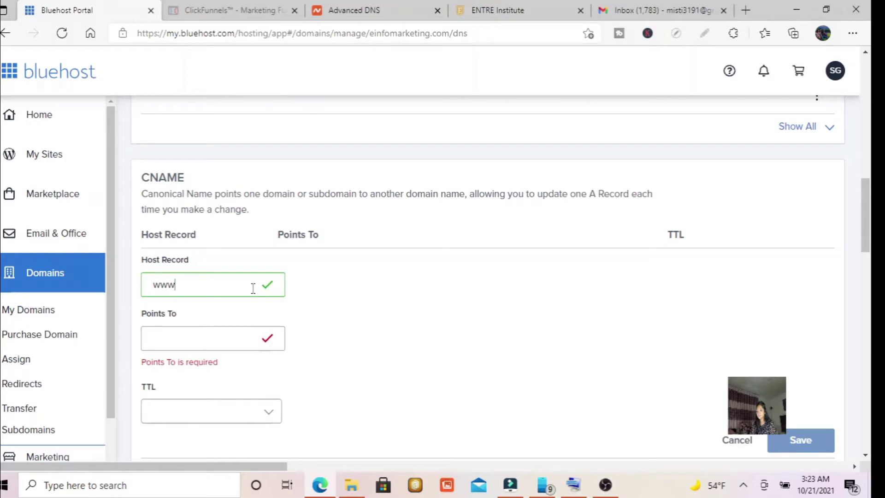
left_click(224, 342)
type("einfomarke")
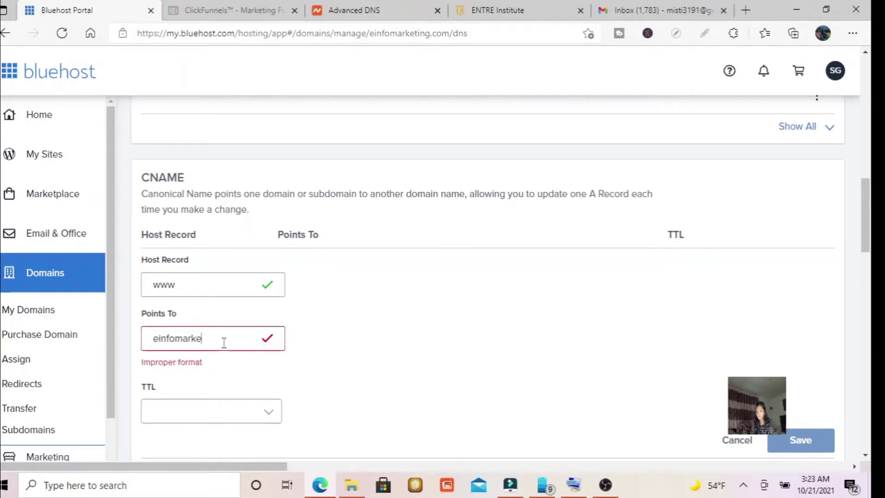
type("ting.com")
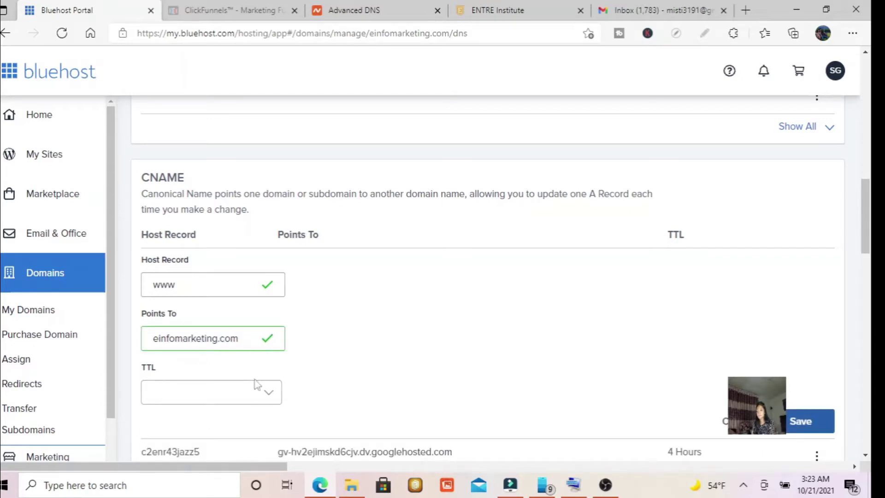
left_click(724, 421)
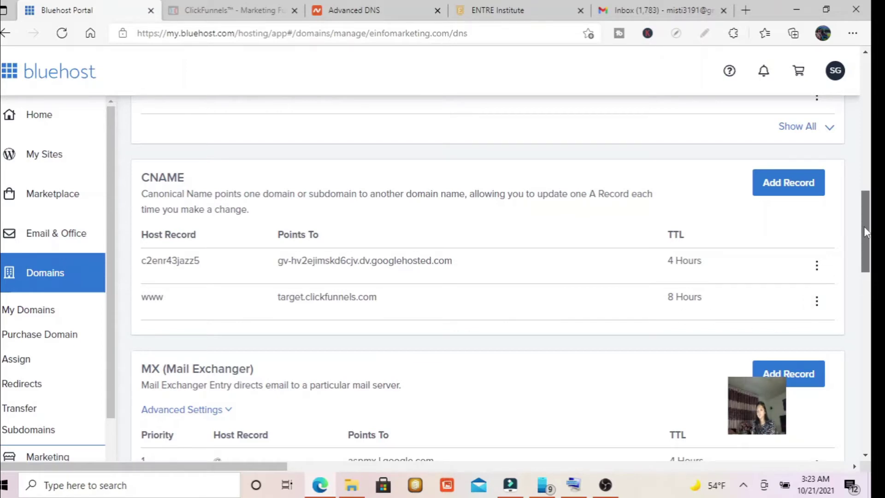
mouse_move(864, 226)
left_mouse_down()
mouse_move(856, 115)
mouse_move(869, 128)
mouse_move(864, 221)
left_mouse_up()
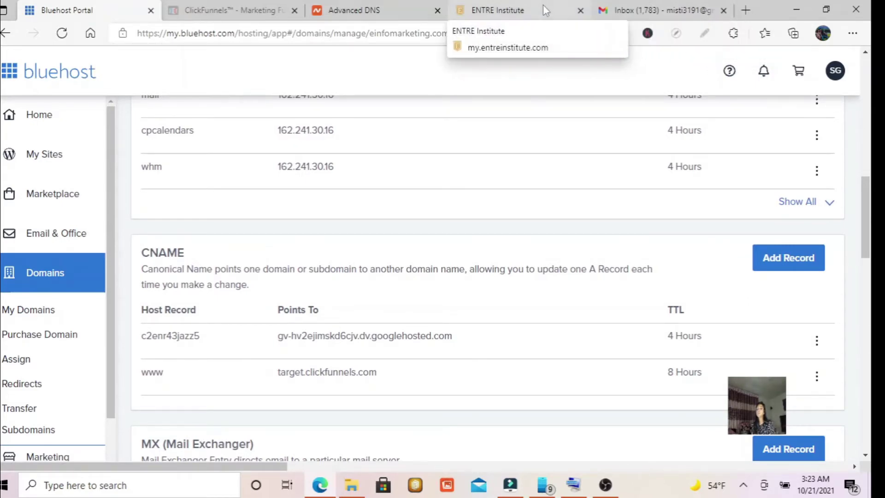
left_click(650, 9)
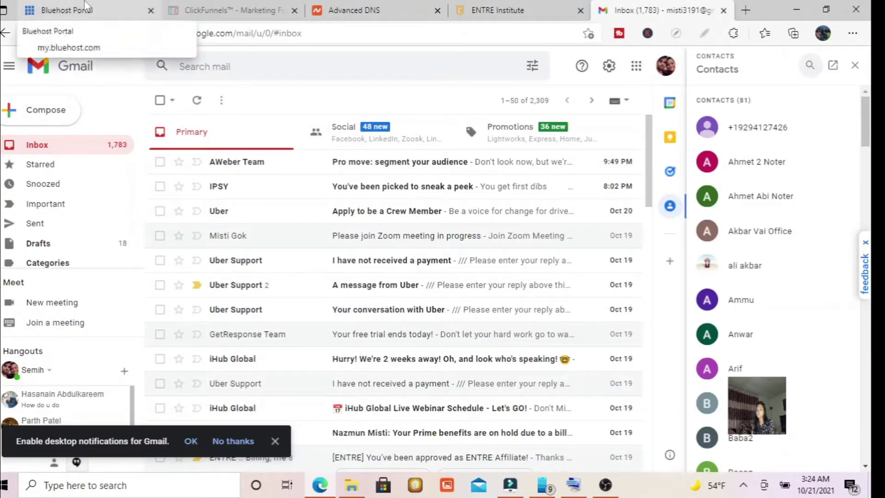
left_click(107, 7)
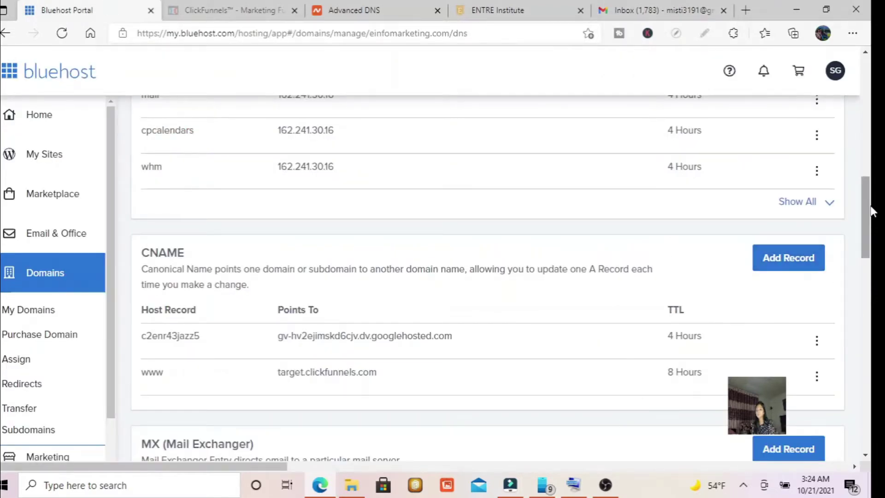
left_click_drag(870, 212, 871, 242)
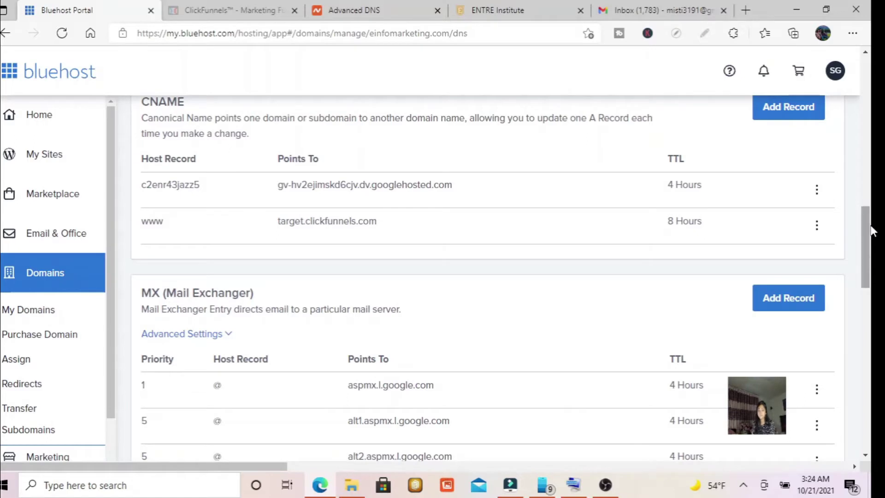
left_click_drag(871, 237, 871, 282)
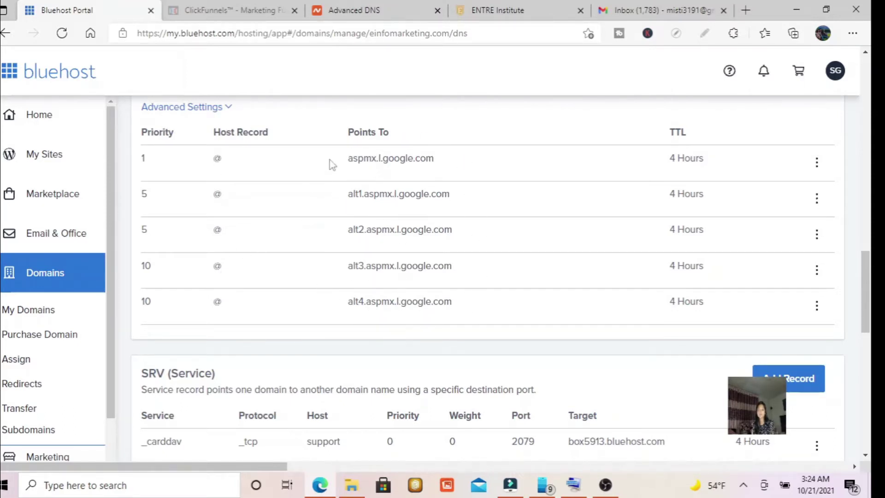
Switch to ClickFunnels and go through Account Settings to the Domains list
left_click(212, 9)
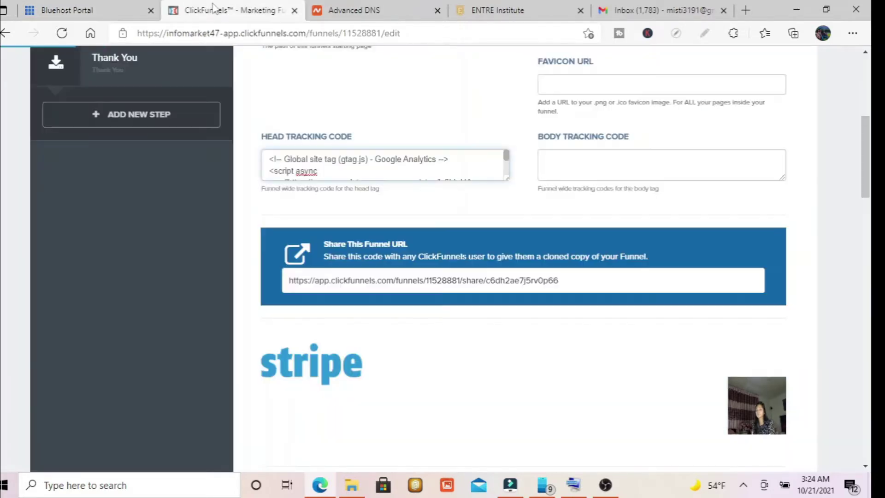
scroll(869, 93, "up", 3)
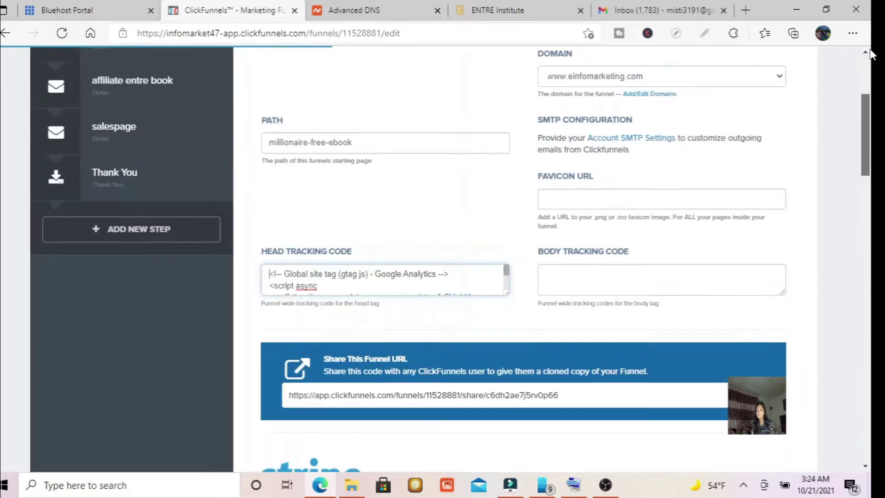
scroll(871, 54, "up", 4)
mouse_move(472, 71)
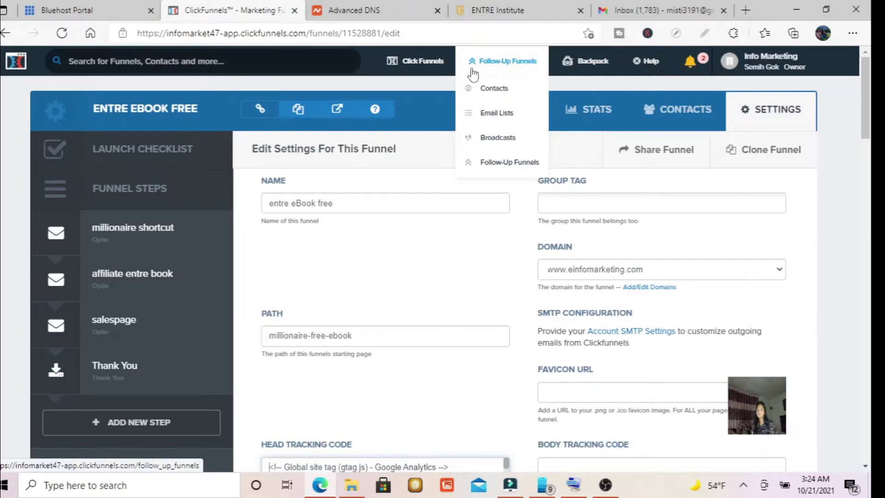
mouse_move(769, 69)
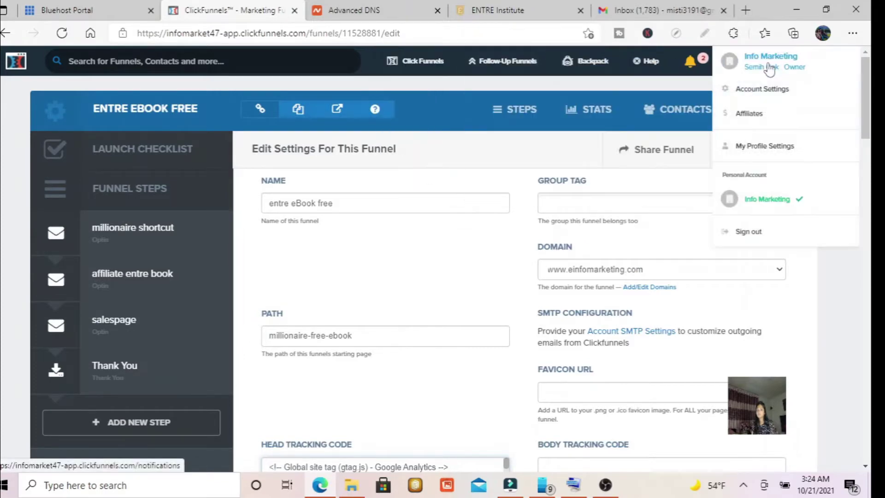
left_click(762, 89)
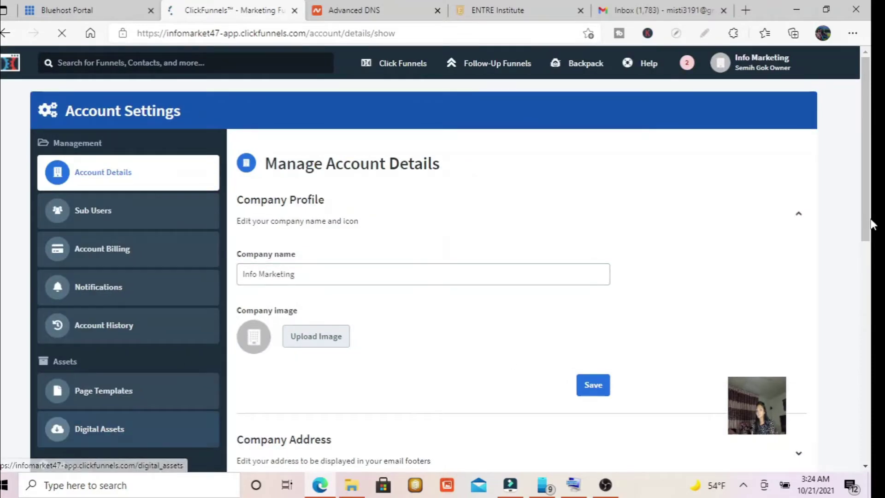
scroll(871, 224, "down", 5)
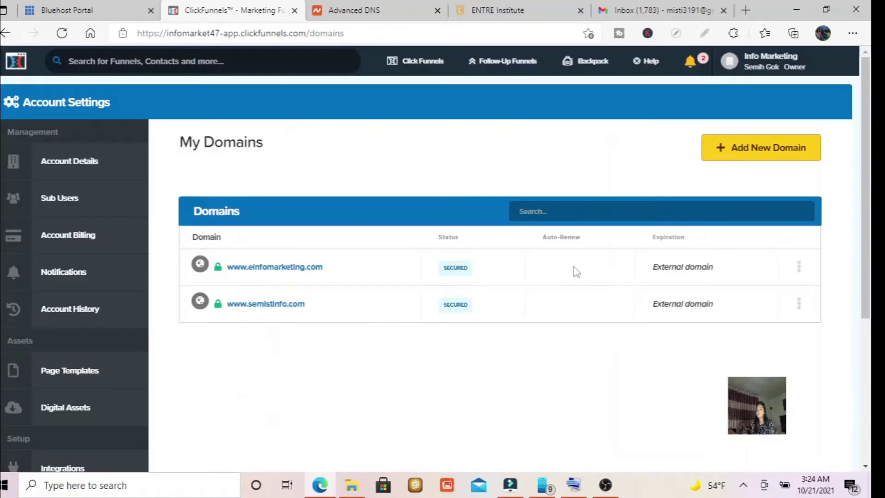
left_click(749, 147)
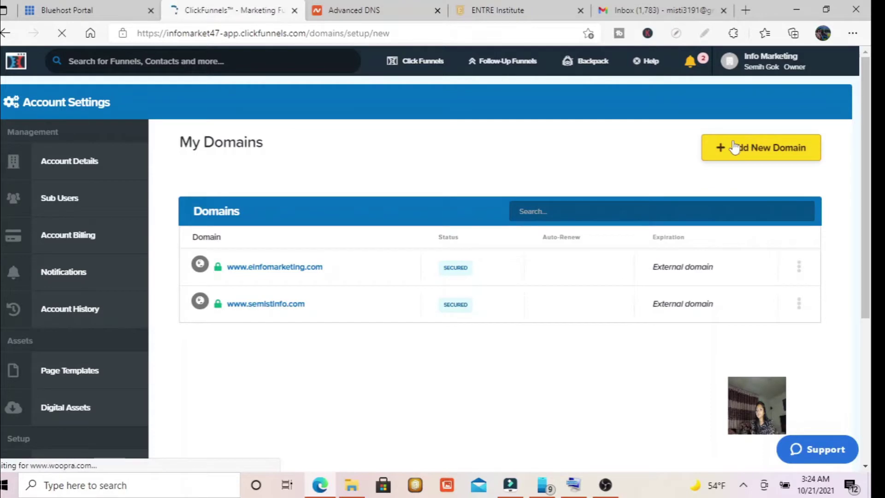
mouse_move(869, 92)
left_mouse_down()
mouse_move(865, 119)
mouse_move(870, 101)
left_mouse_up()
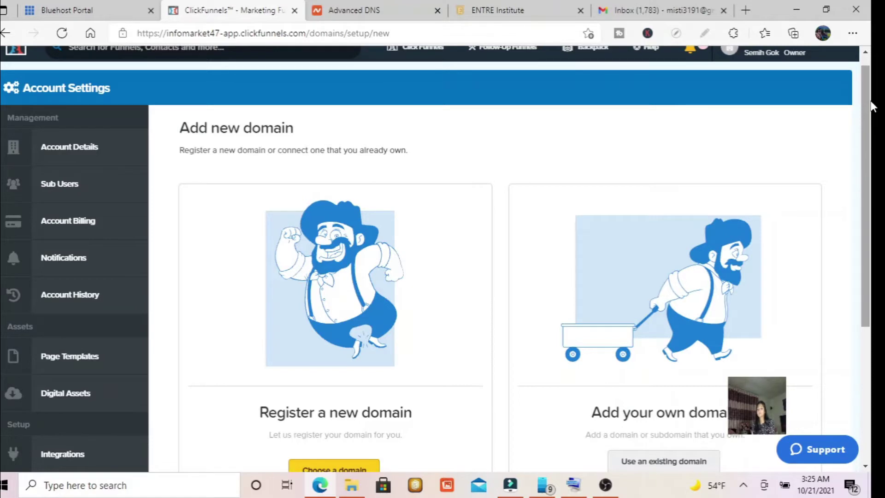
left_click_drag(871, 120, 869, 226)
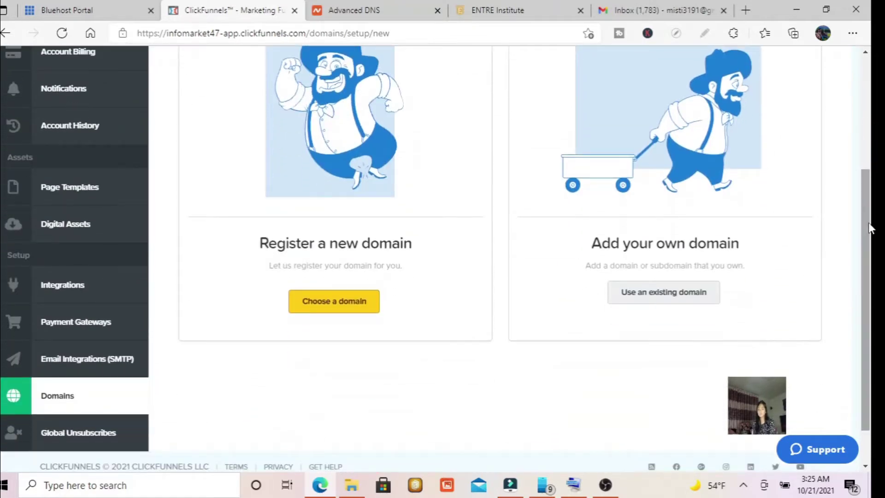
left_click(659, 297)
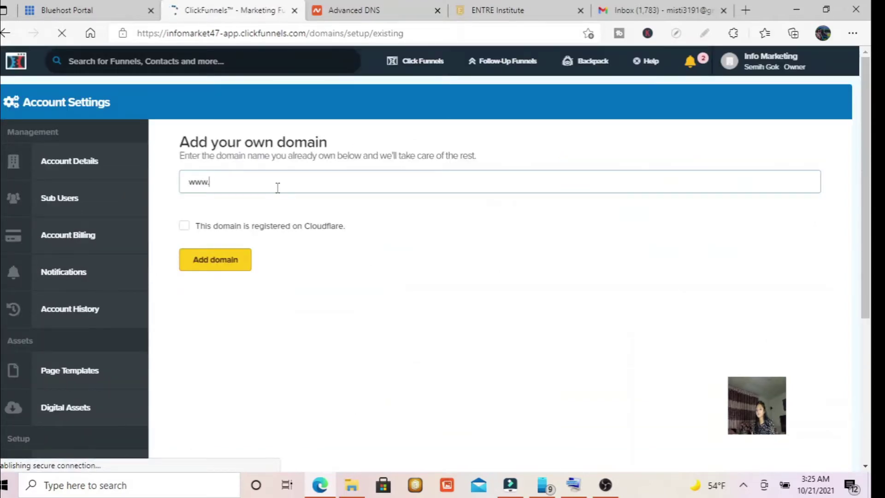
type("semistinfo.com")
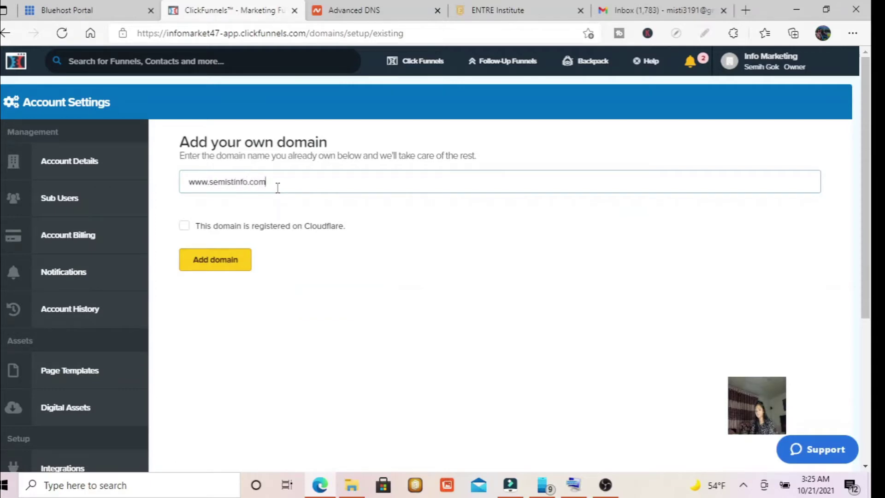
left_click(221, 266)
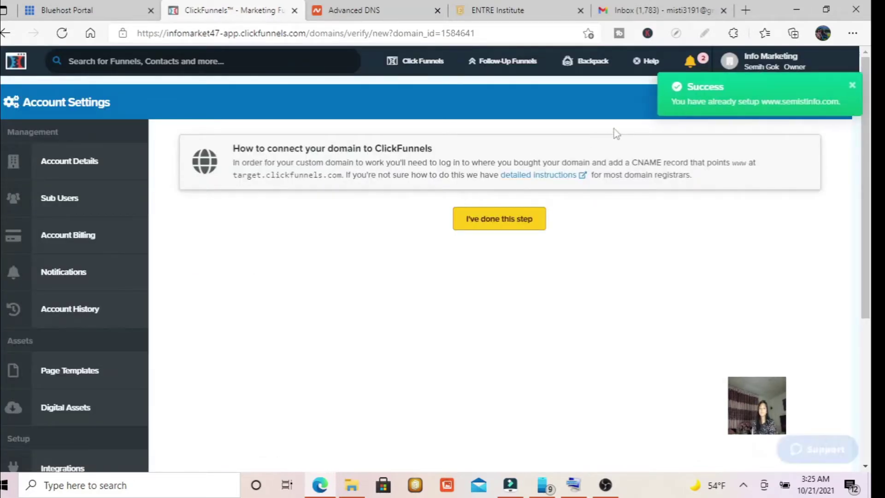
Circle the ClickFunnels domain-connection instructions in green, then return to the Bluehost DNS records
left_click(704, 32)
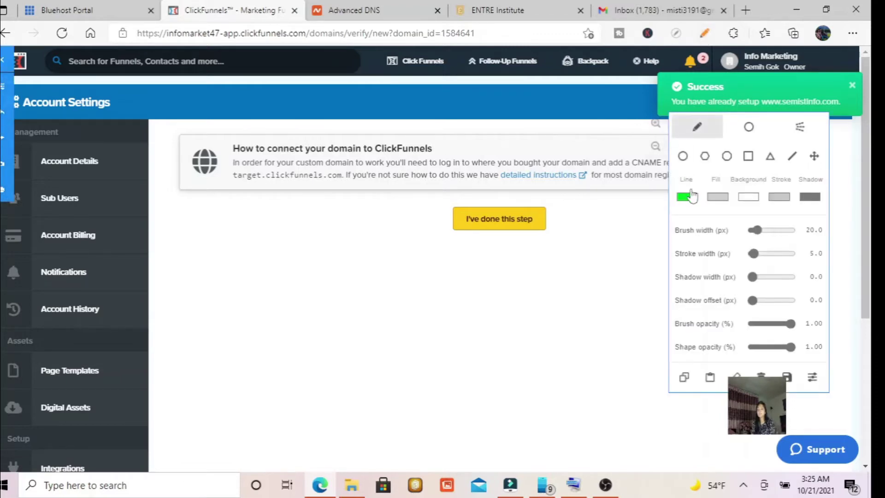
mouse_move(200, 139)
left_mouse_down()
mouse_move(452, 101)
mouse_move(509, 119)
mouse_move(292, 108)
left_mouse_up()
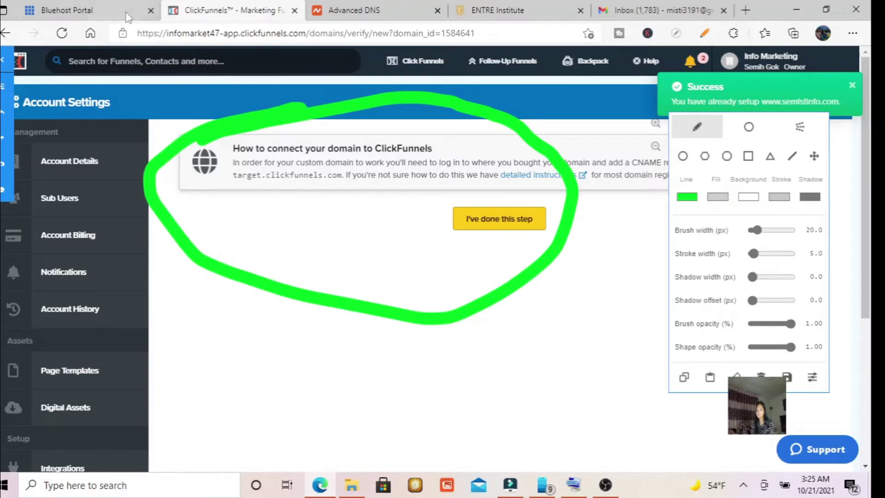
left_click(128, 15)
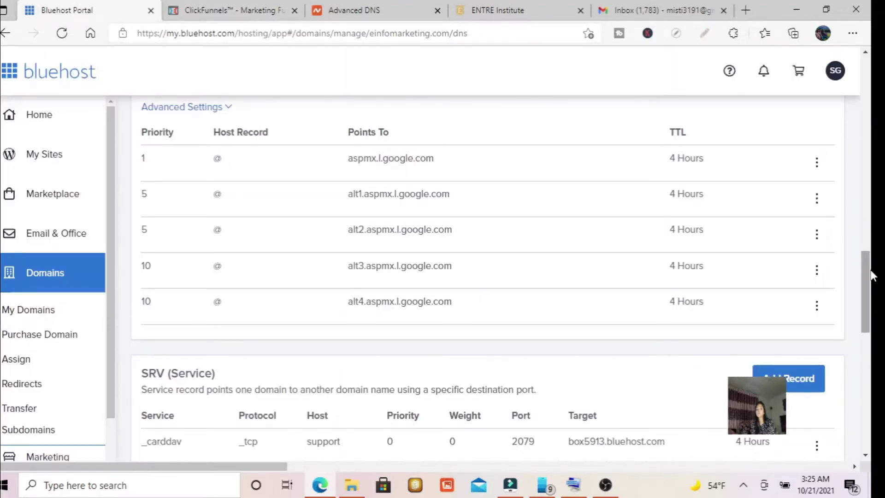
mouse_move(871, 276)
left_mouse_down()
mouse_move(870, 240)
mouse_move(868, 278)
left_mouse_up()
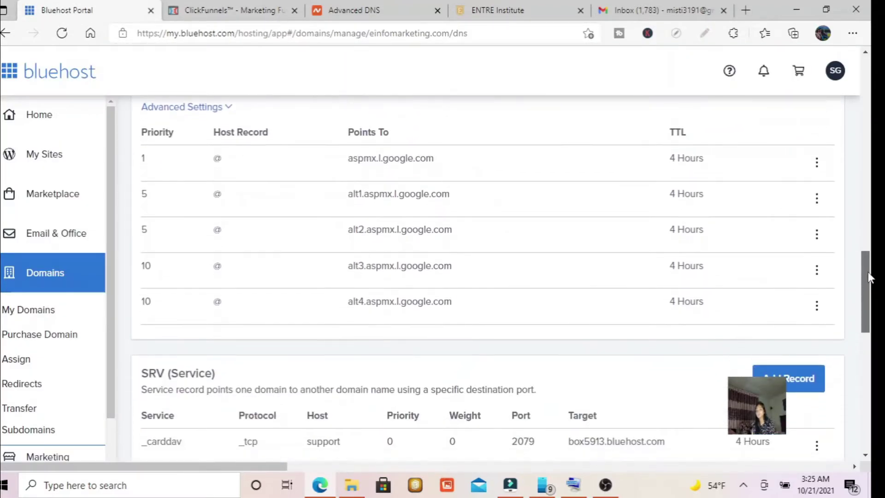
Highlight the Google MX records, compare with ClickFunnels, scroll the DNS list, then switch to Gmail
left_click_drag(392, 132, 287, 247)
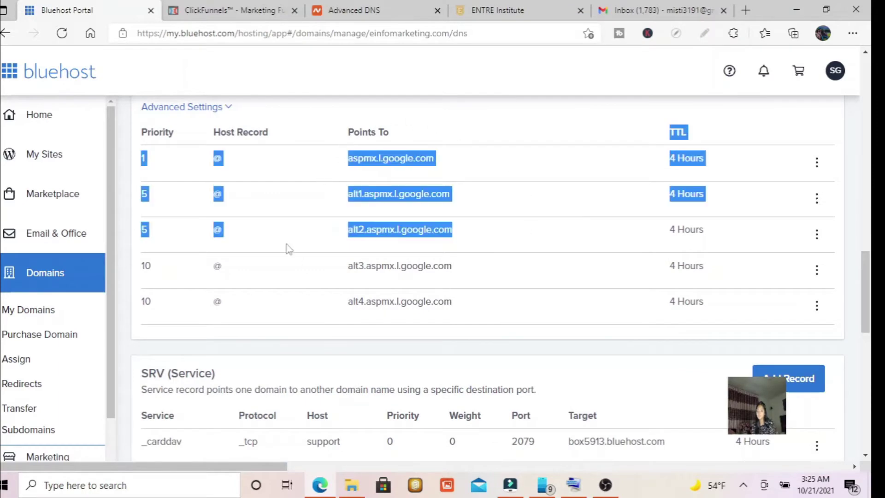
left_click(230, 10)
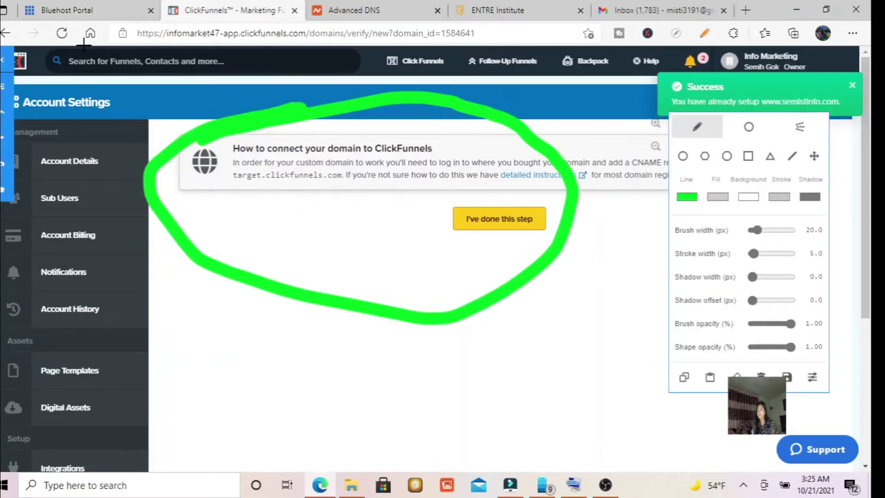
left_click(67, 10)
left_click(240, 191)
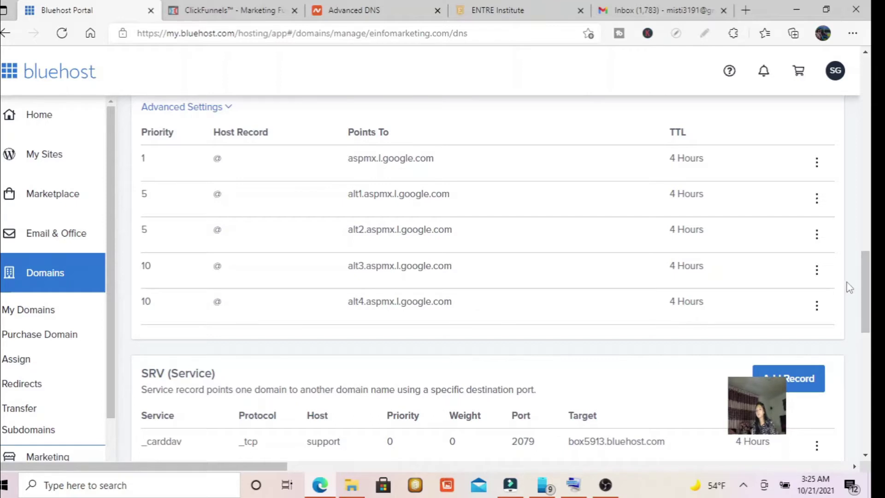
mouse_move(850, 287)
left_mouse_down()
mouse_move(853, 306)
mouse_move(858, 276)
left_mouse_up()
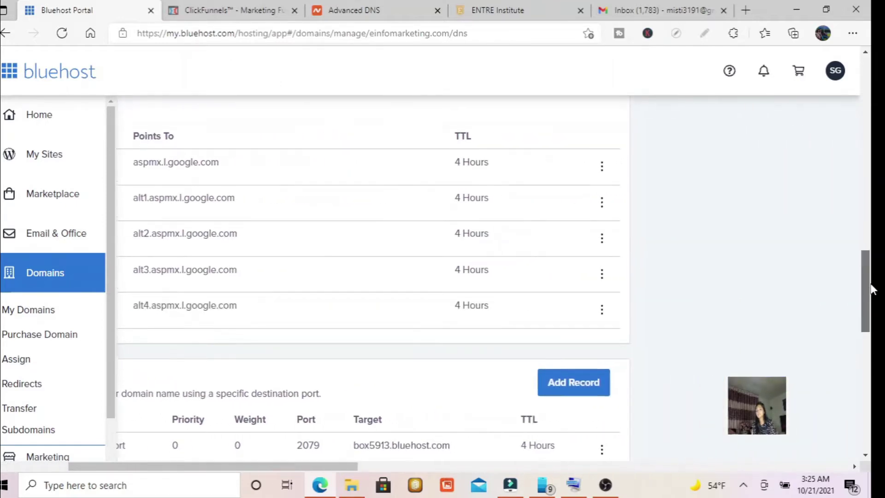
scroll(873, 289, "up", 8)
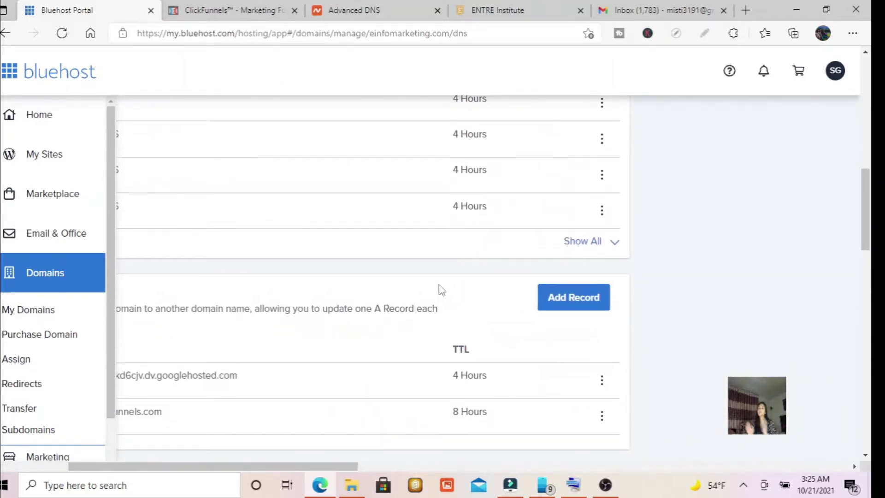
left_click(628, 9)
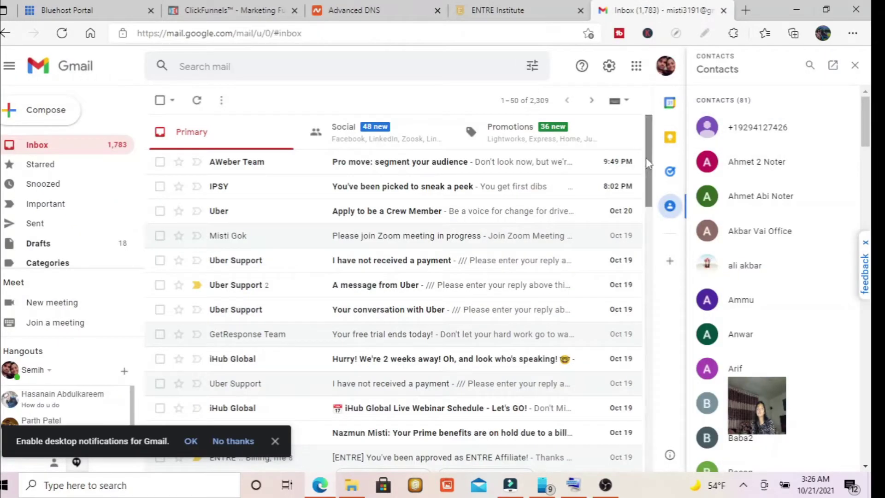
Return to the Bluehost einfomarketing.com DNS page, scrolled back to the top
left_click(89, 12)
left_click_drag(865, 189, 871, 101)
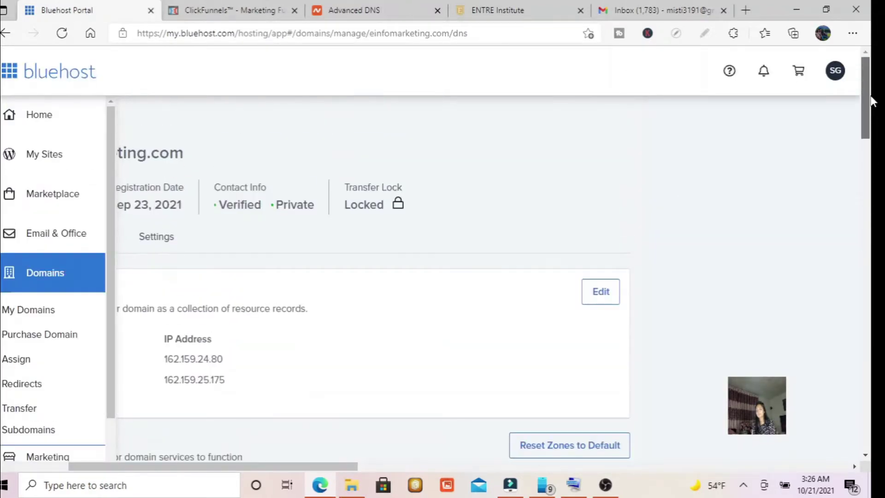
From My Sites, create a new site using the Bluehost Website Builder option
left_click(36, 156)
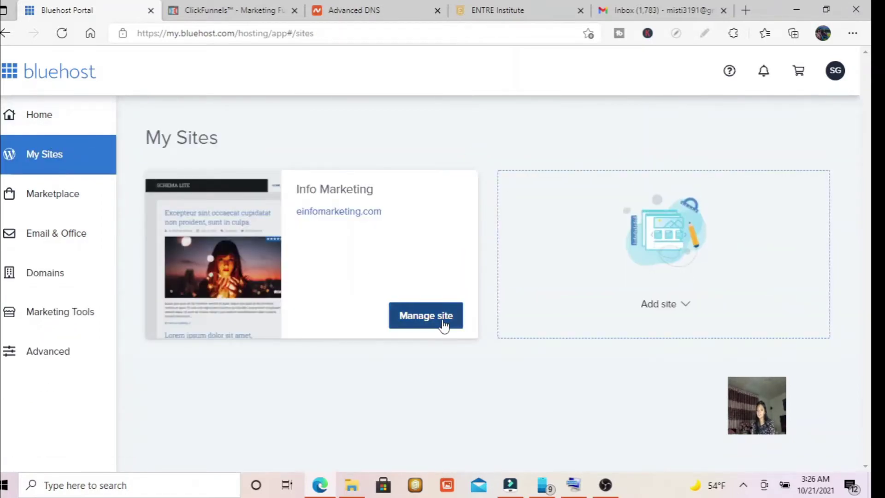
left_click(681, 307)
left_click(683, 338)
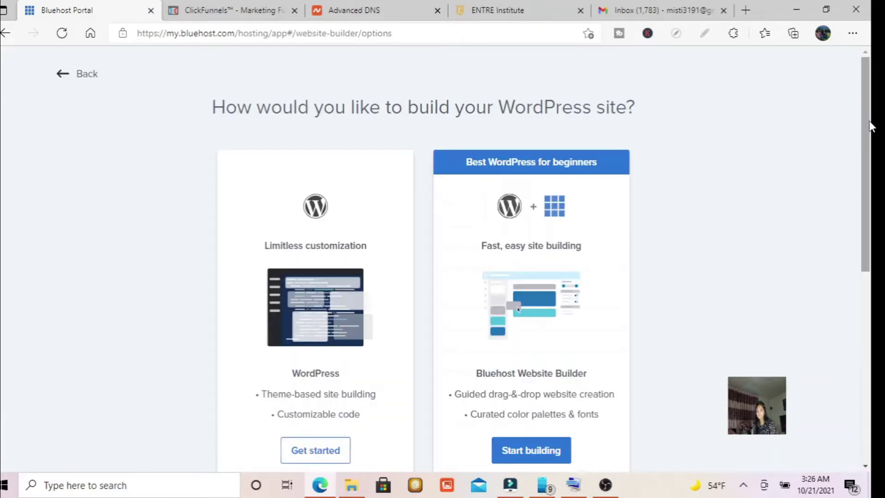
mouse_move(871, 126)
left_mouse_down()
mouse_move(869, 180)
mouse_move(869, 143)
left_mouse_up()
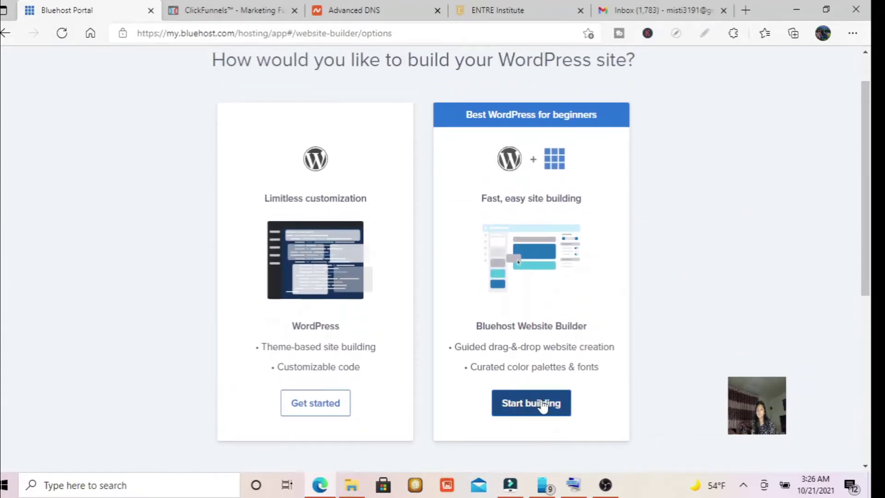
left_click(542, 406)
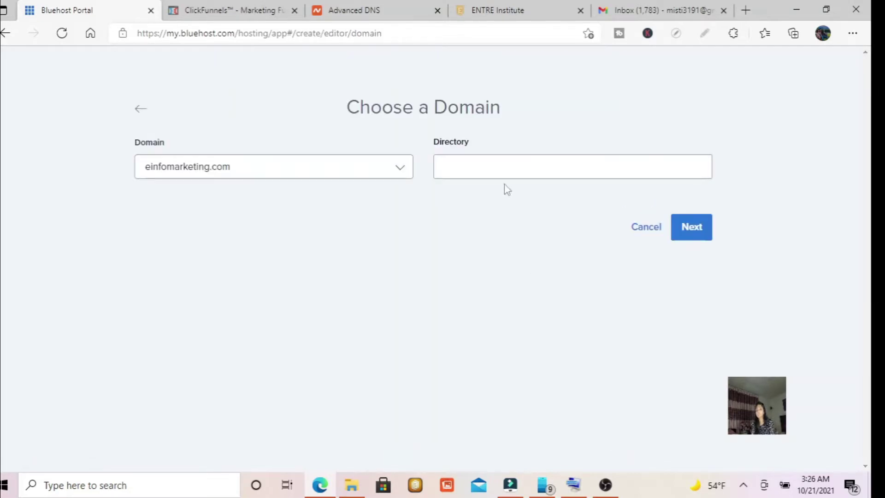
Choose support.einfomarketing.com as the site's domain and continue to the next step
left_click(364, 162)
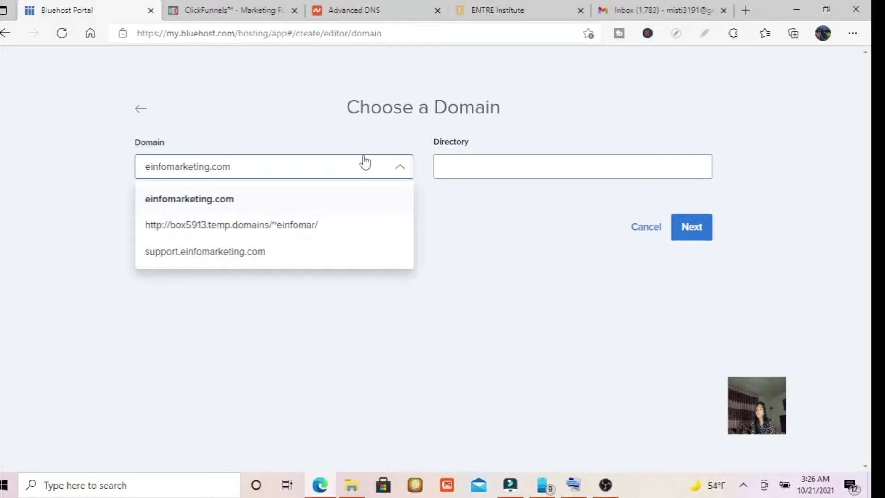
left_click(283, 176)
left_click(266, 182)
left_click(266, 182)
left_click(266, 182)
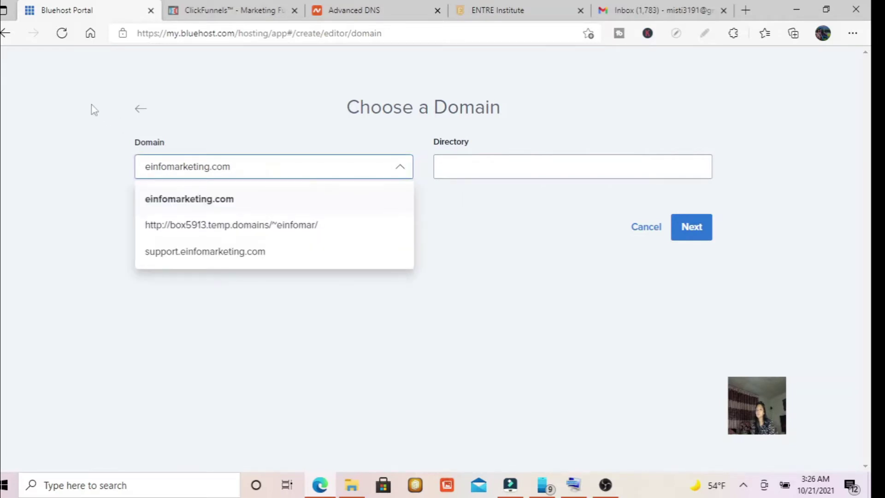
left_click(141, 111)
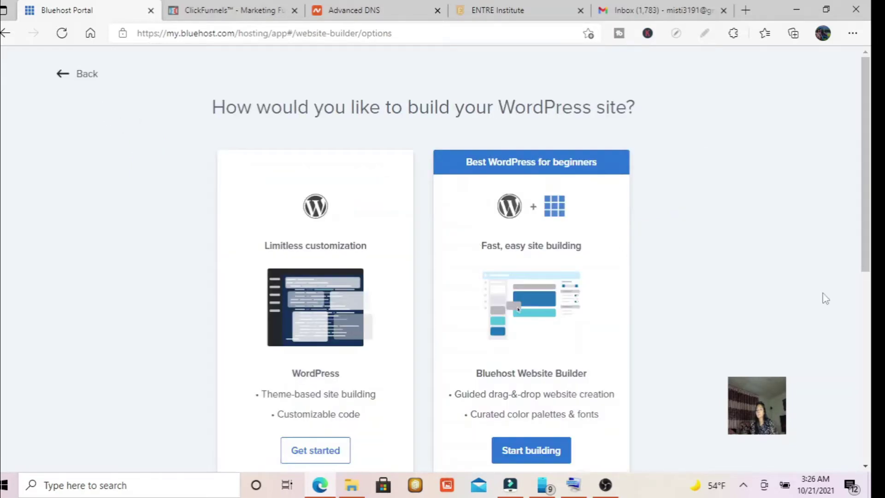
mouse_move(868, 142)
left_mouse_down()
mouse_move(868, 333)
mouse_move(870, 143)
left_mouse_up()
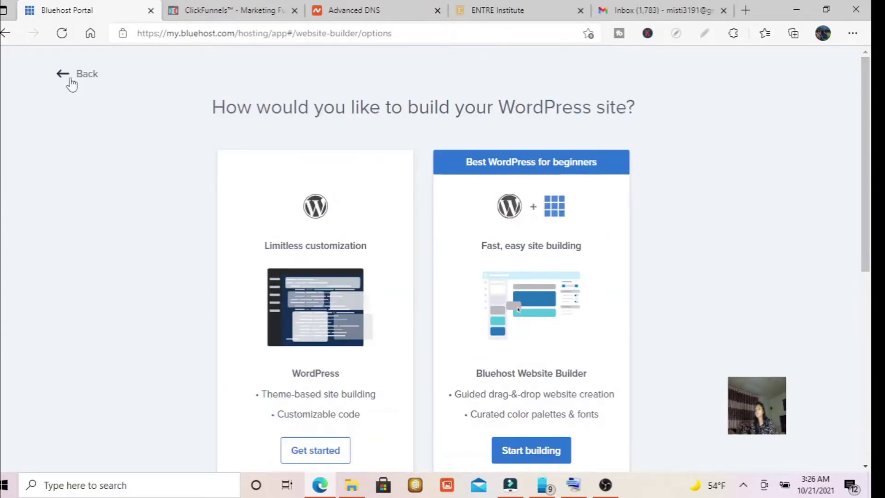
left_click(70, 79)
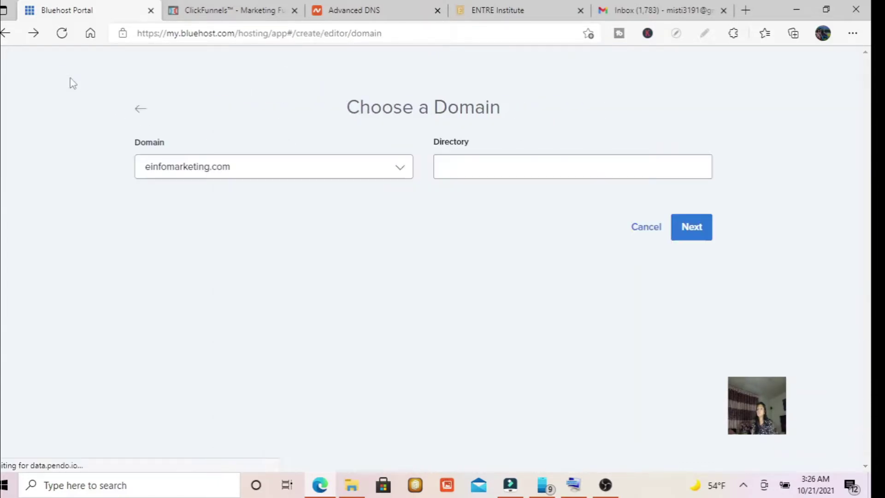
left_click(4, 35)
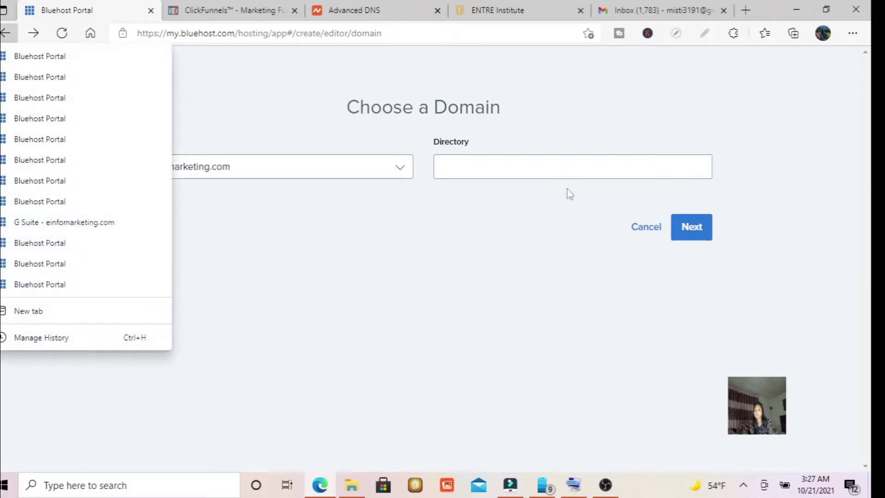
left_click(554, 167)
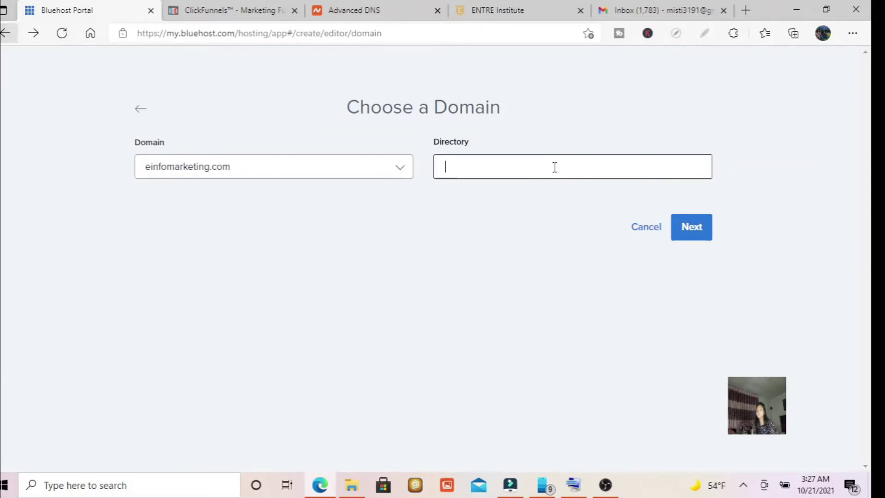
left_click(400, 170)
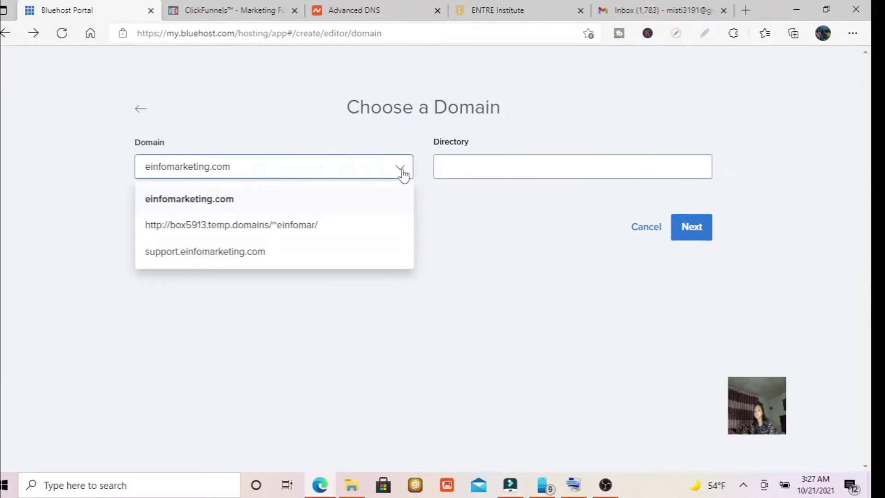
left_click(351, 252)
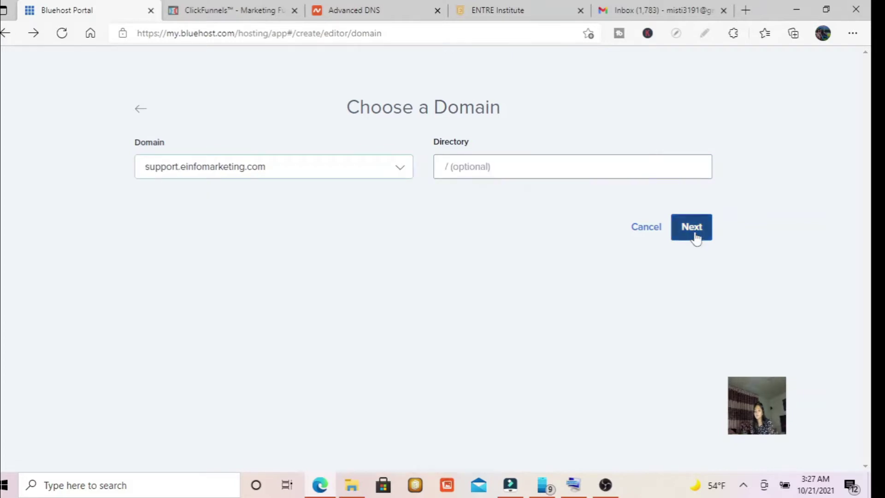
left_click(692, 231)
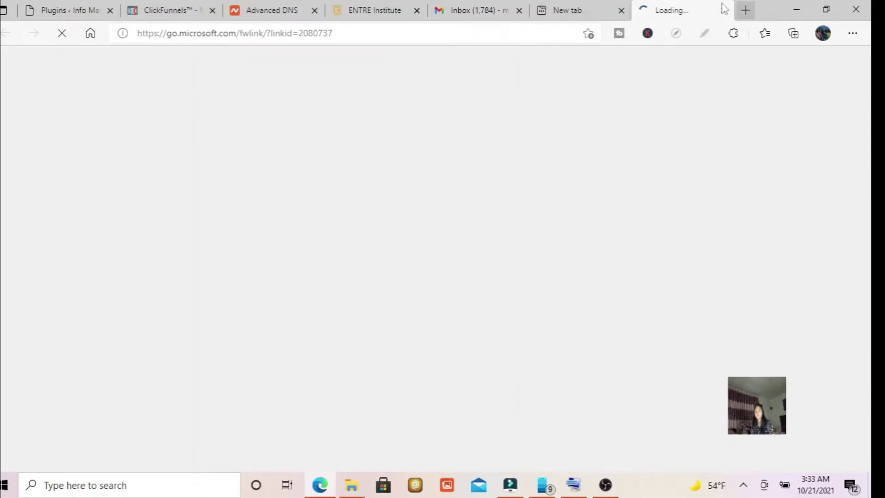
Close the Microsoft support tab and go to Plugins > Add New in WordPress
left_click(723, 10)
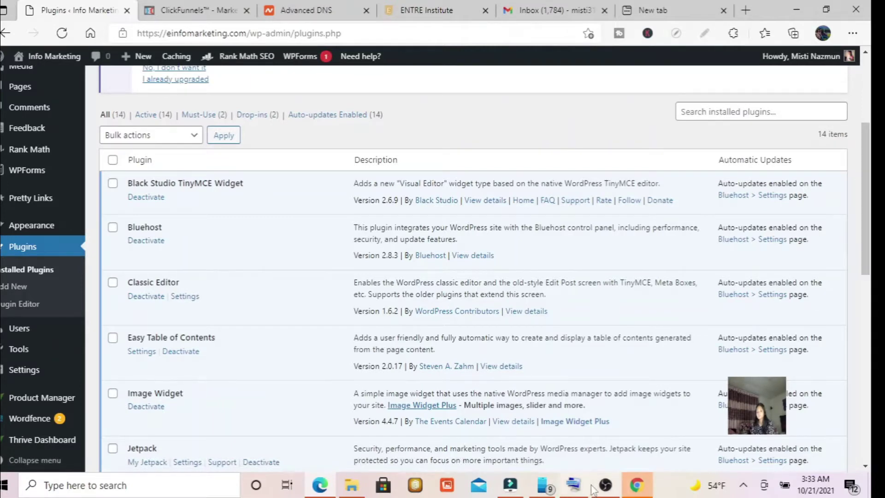
left_click(605, 485)
left_click(605, 485)
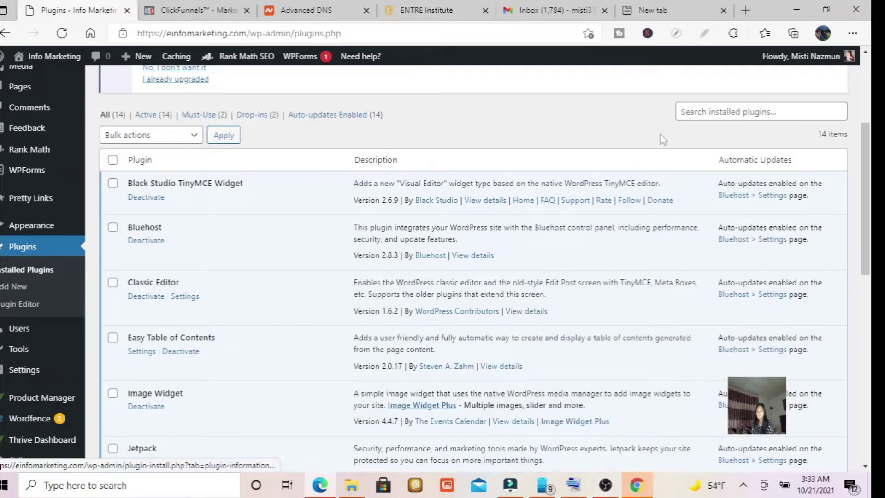
left_click_drag(865, 145, 854, 64)
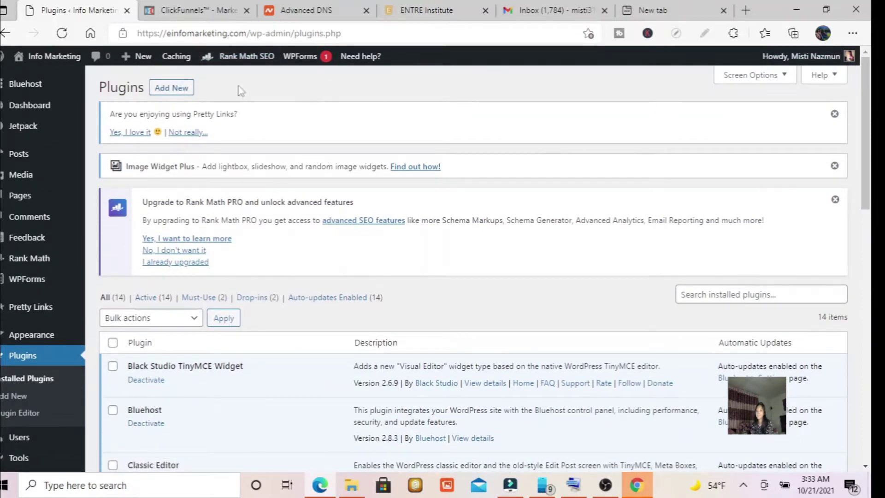
left_click(177, 88)
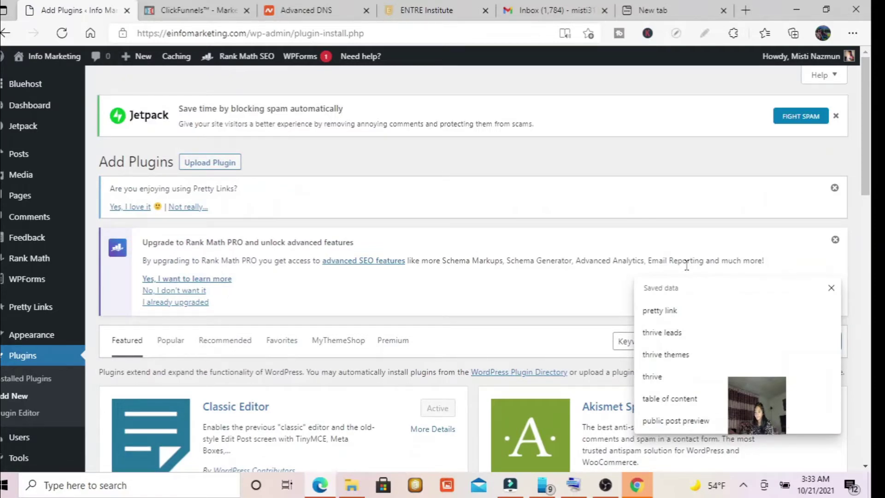
Search plugins for 'classic editor', confirm Classic Editor shows Active, then go back to installed plugins
type("classic e")
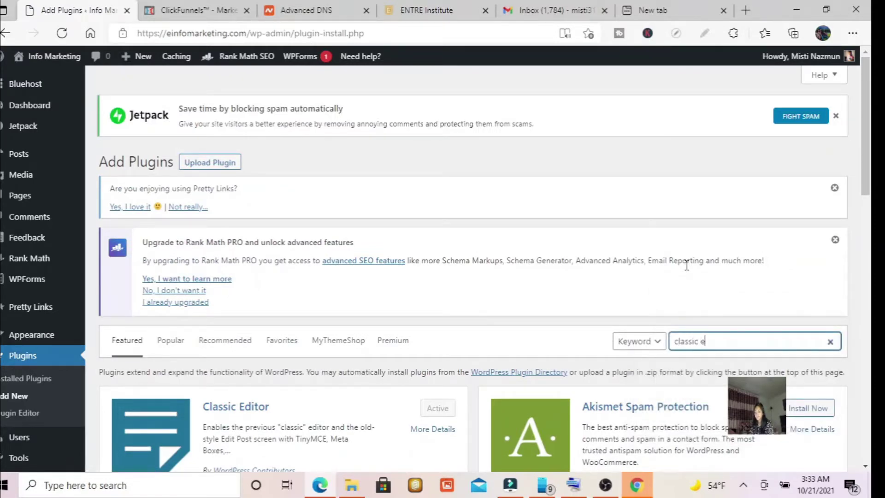
type("di")
key("BackSpace")
key("BackSpace")
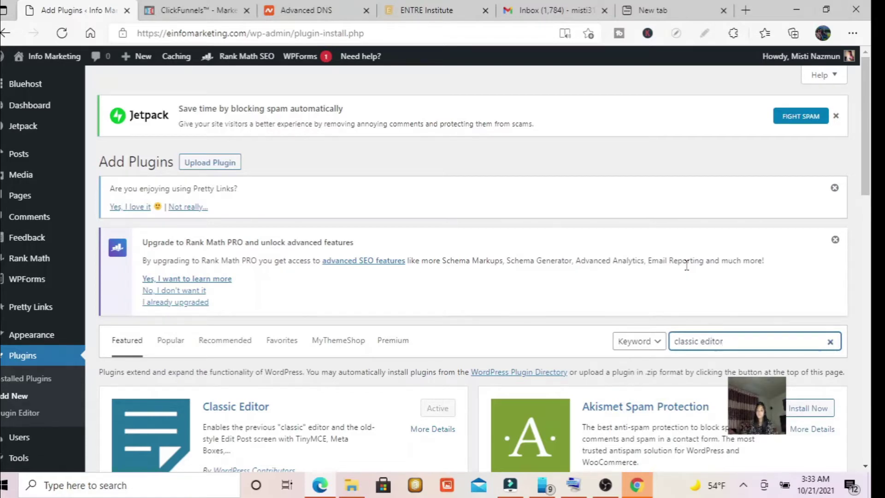
left_click_drag(869, 135, 872, 201)
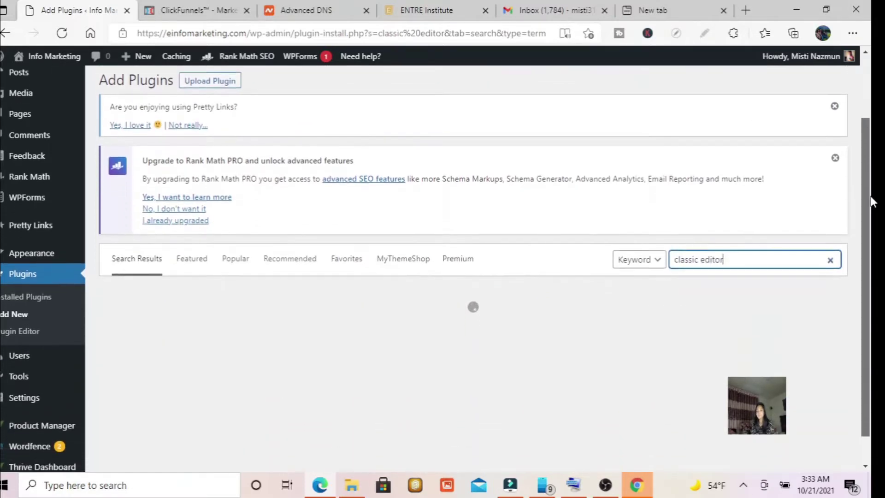
scroll(861, 228, "down", 8)
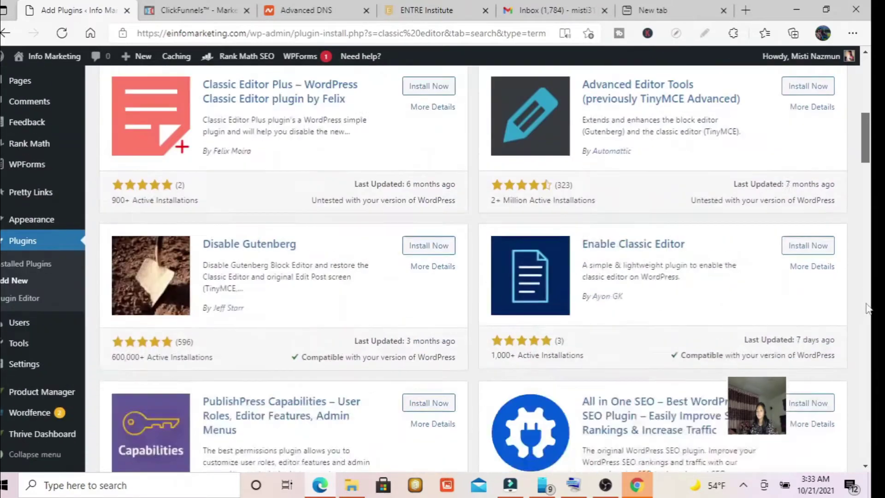
scroll(869, 308, "down", 7)
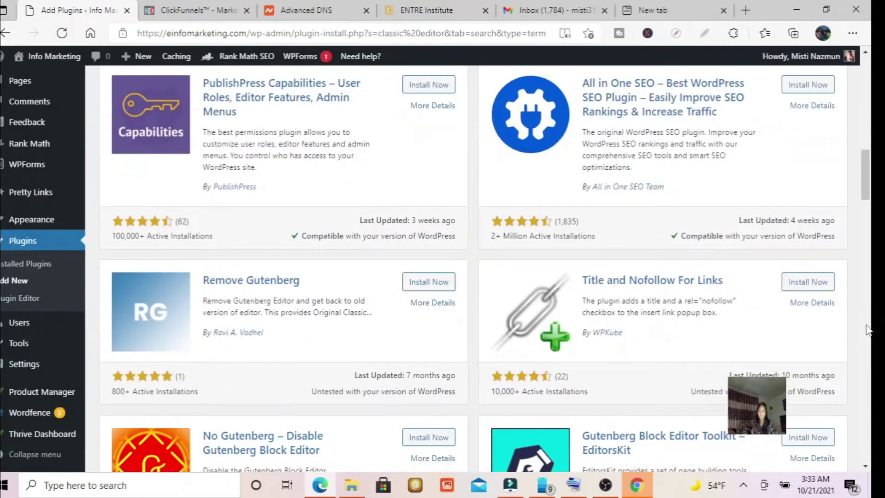
left_click_drag(869, 173, 864, 98)
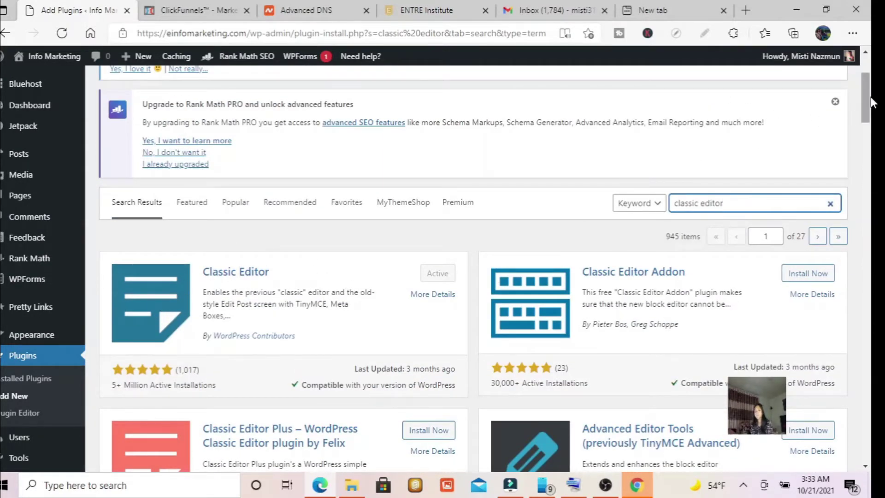
scroll(871, 91, "up", 2)
scroll(871, 91, "up", 2)
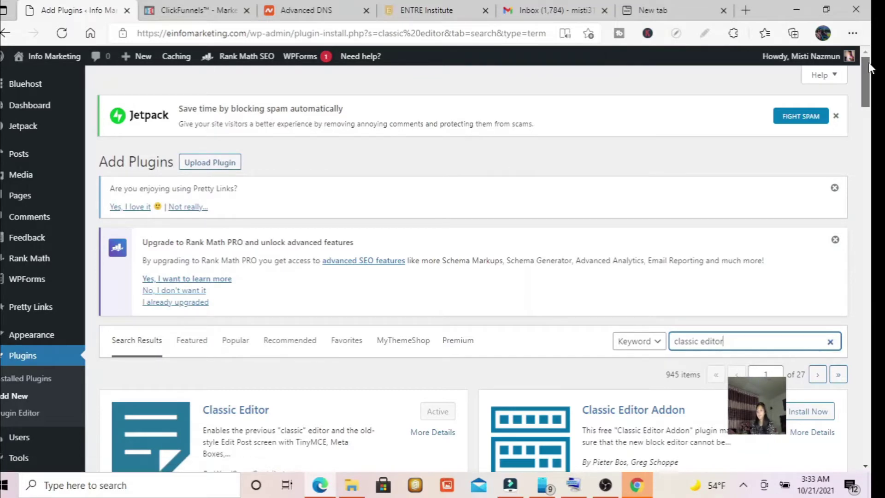
left_click(5, 33)
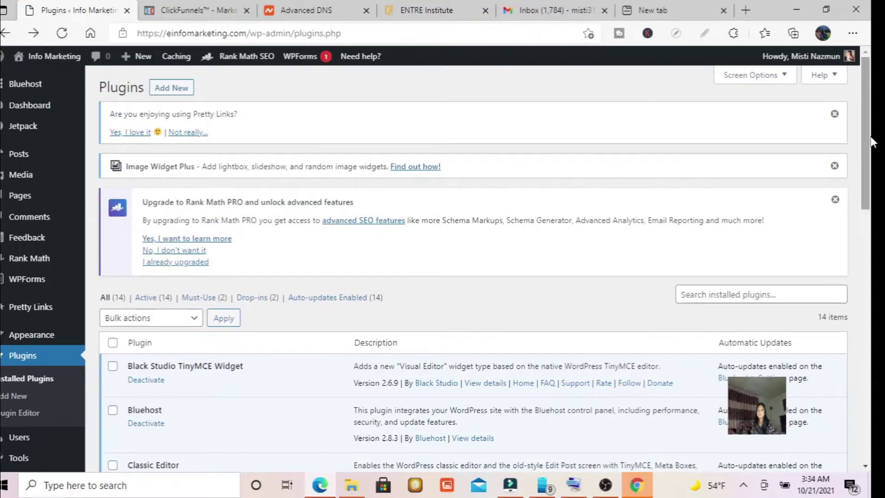
scroll(866, 207, "down", 5)
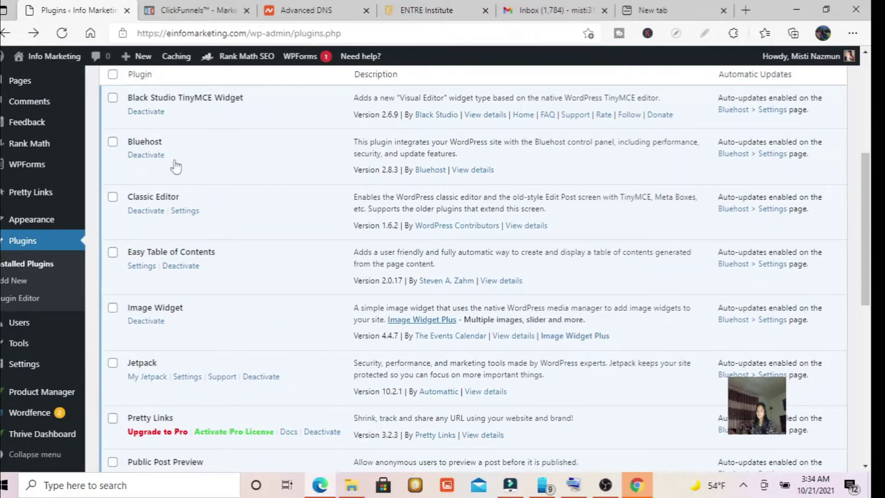
left_click_drag(871, 196, 870, 273)
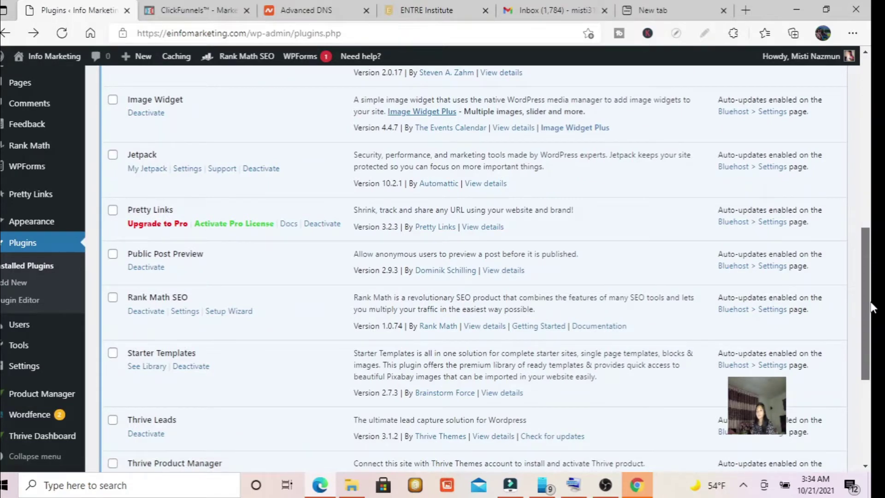
left_click_drag(867, 303, 871, 323)
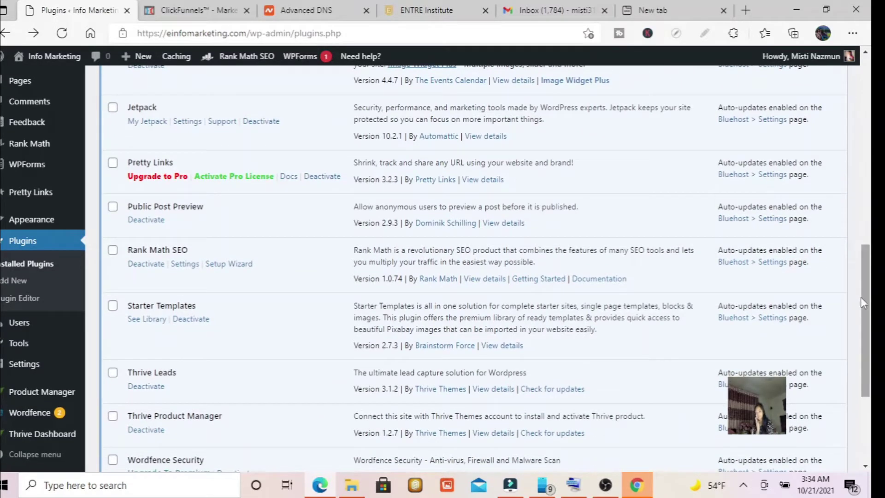
left_click_drag(861, 296, 870, 269)
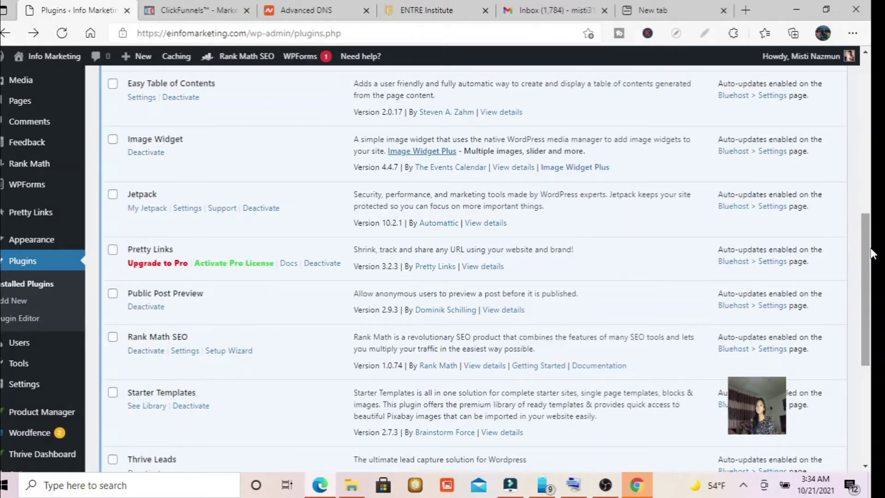
left_click_drag(872, 252, 872, 258)
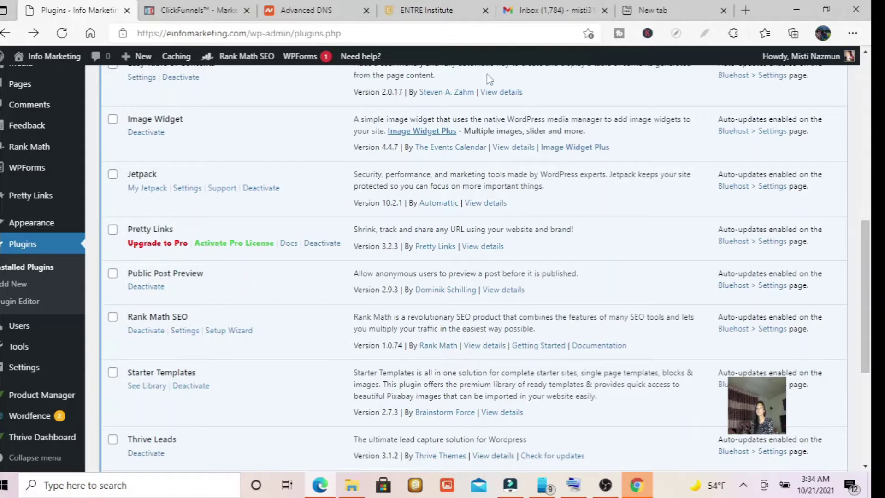
Search Bing for 'amazon associates' and open the Amazon.com Associates Central site
left_click(673, 9)
type("b")
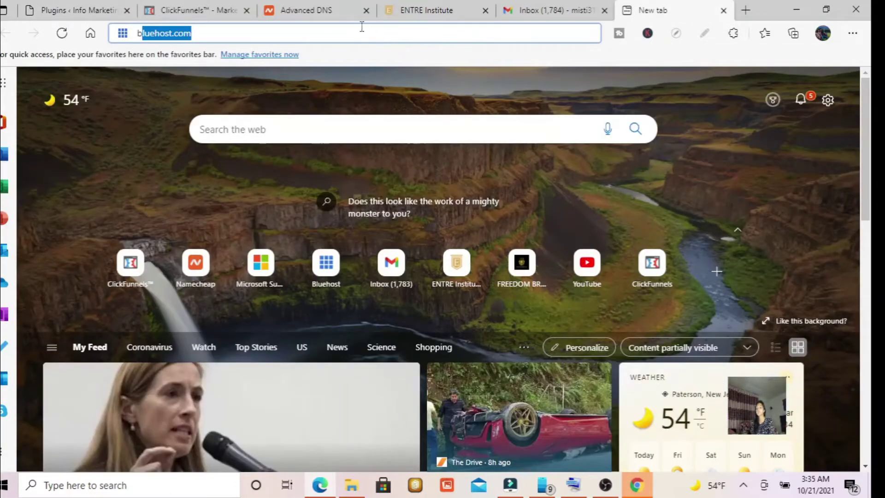
key("BackSpace")
key("BackSpace")
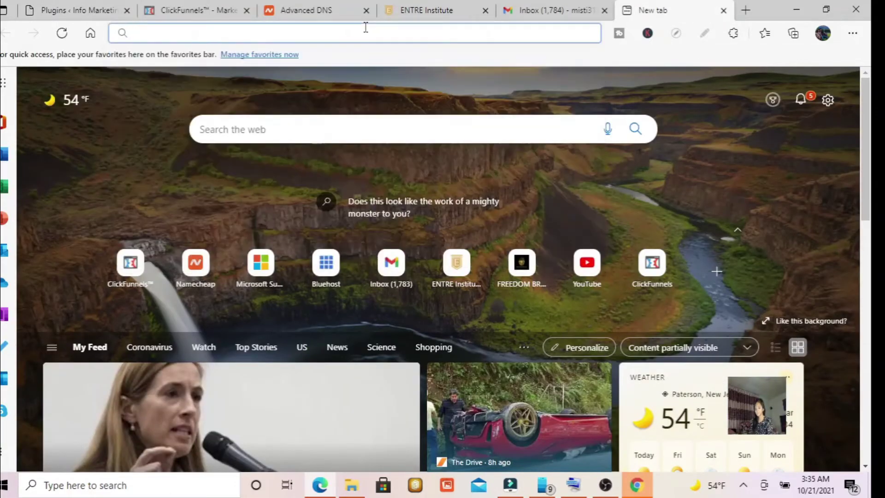
type("amazon")
key("BackSpace")
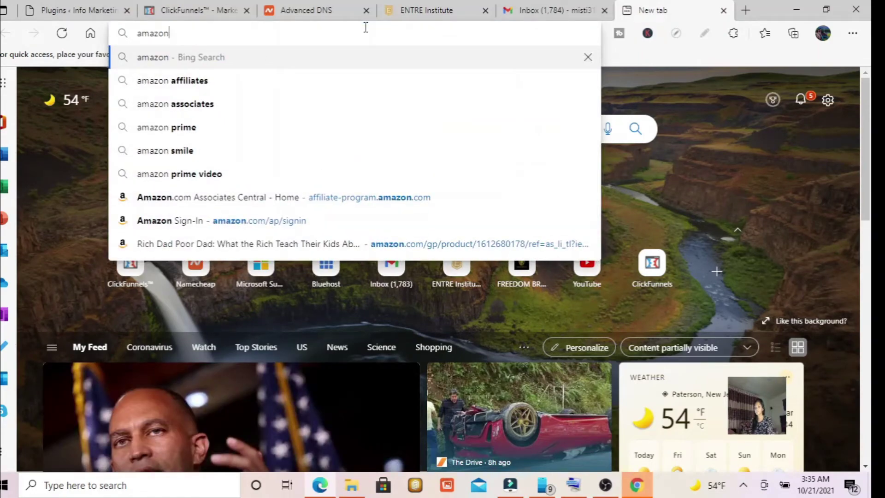
left_click(181, 104)
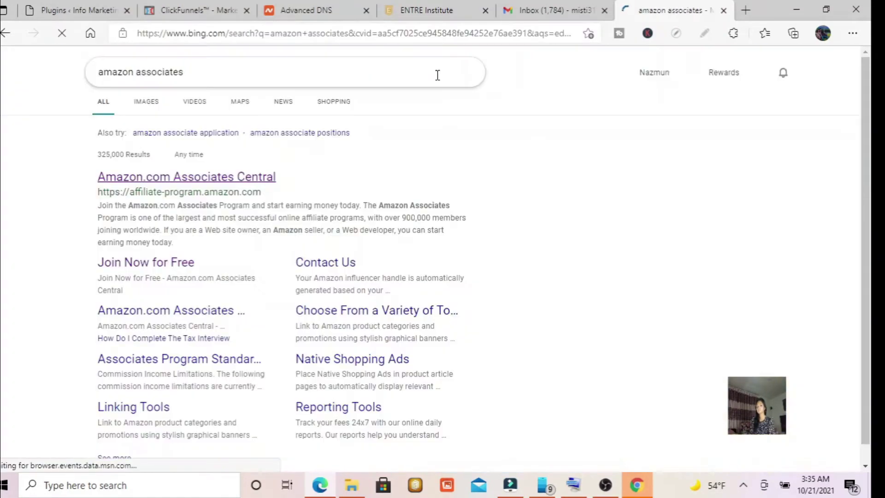
left_click(247, 184)
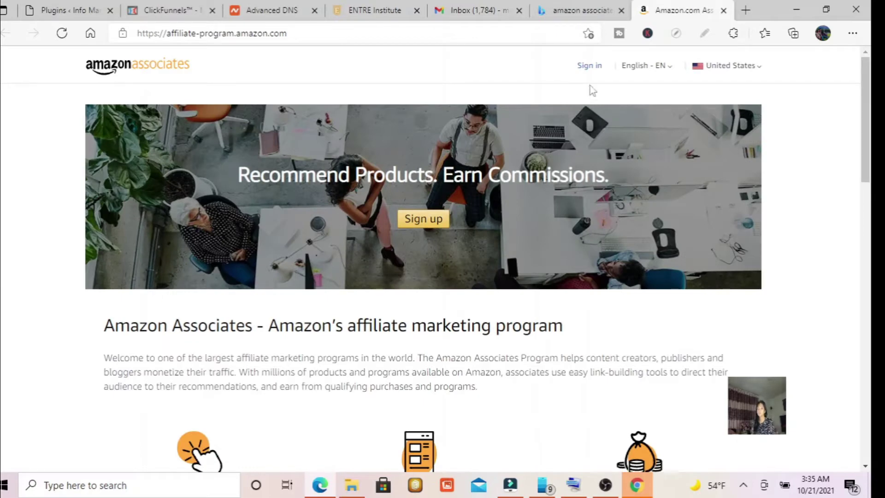
Sign in to Amazon Associates with the account password, retrying after the incorrect-password error
left_click(592, 66)
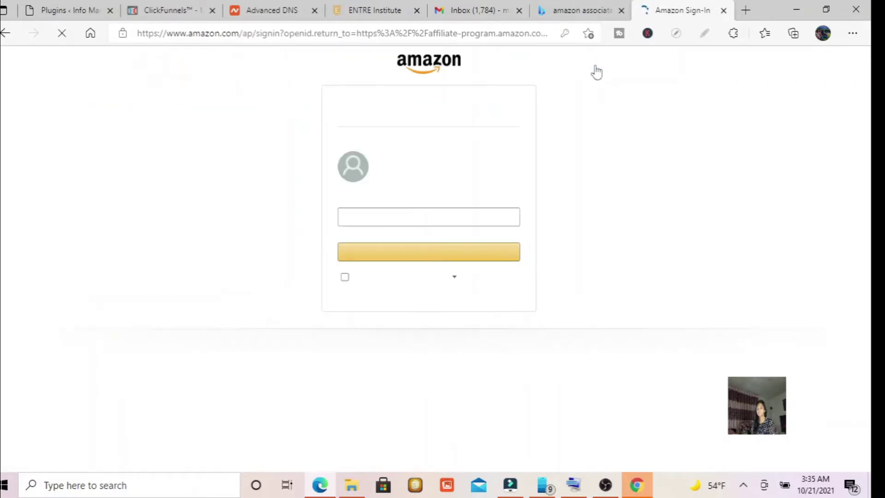
left_click(402, 220)
left_click(403, 220)
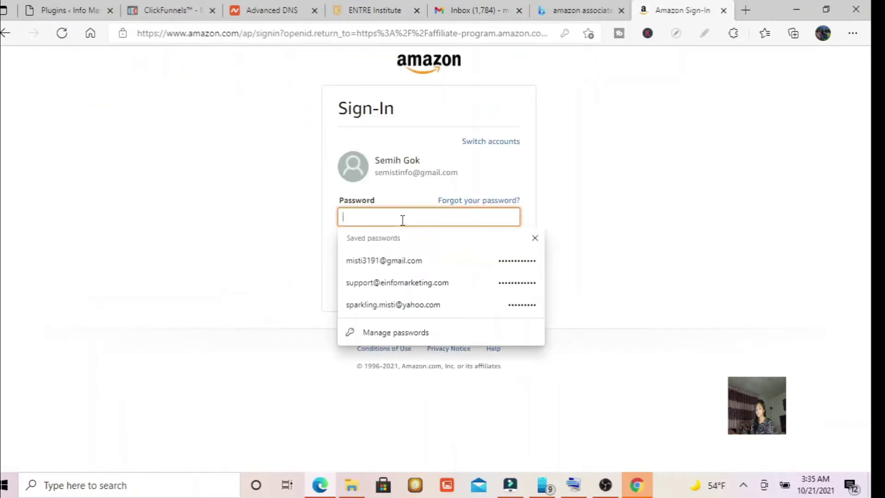
type("•••••")
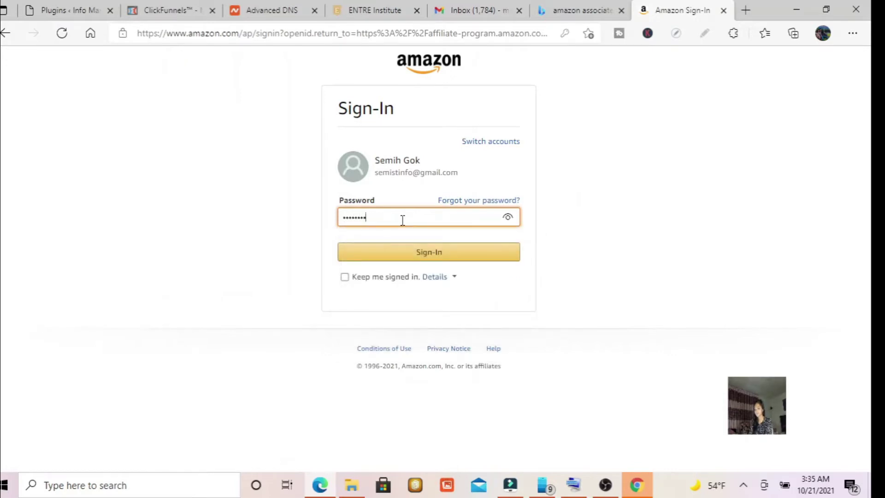
key("Return")
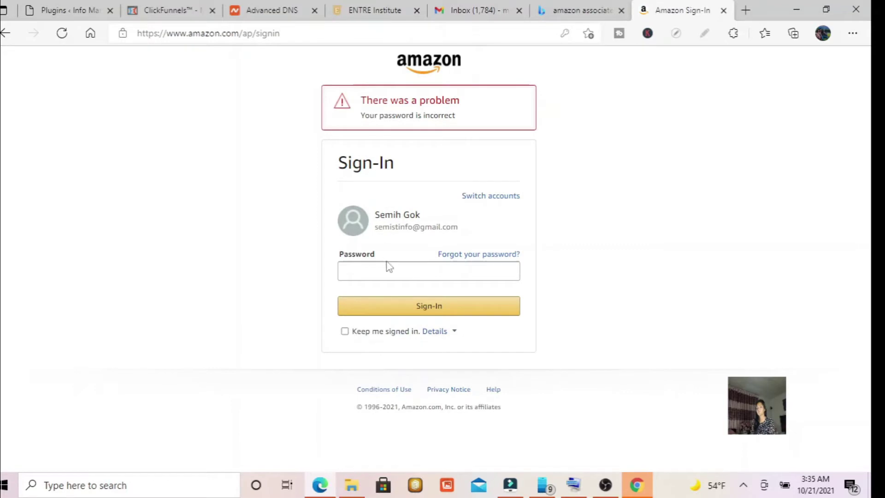
left_click(395, 270)
type("•")
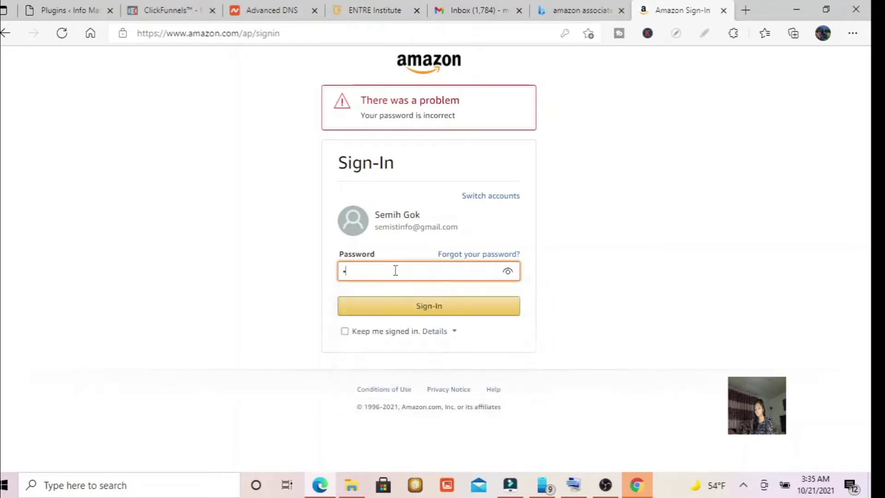
type("•••••")
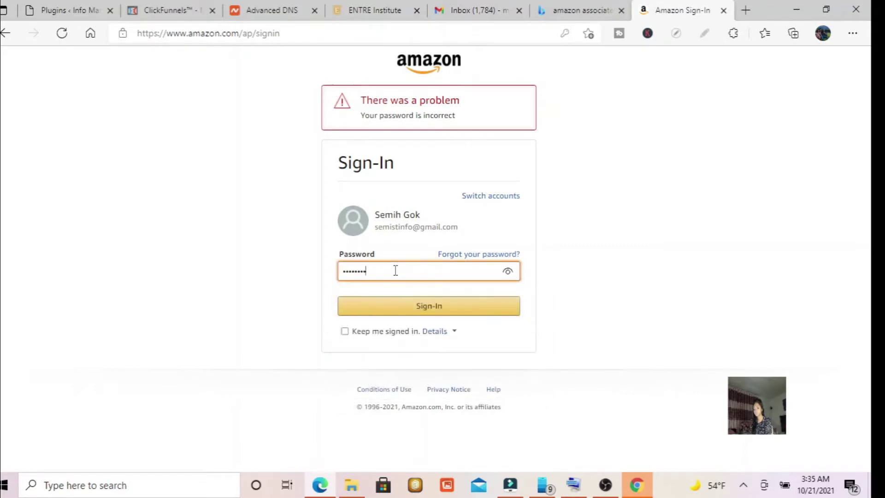
key("Return")
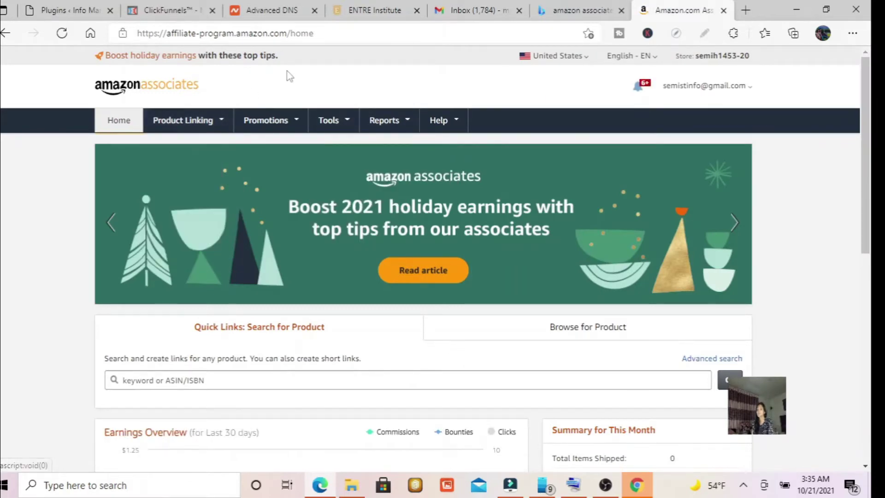
mouse_move(206, 118)
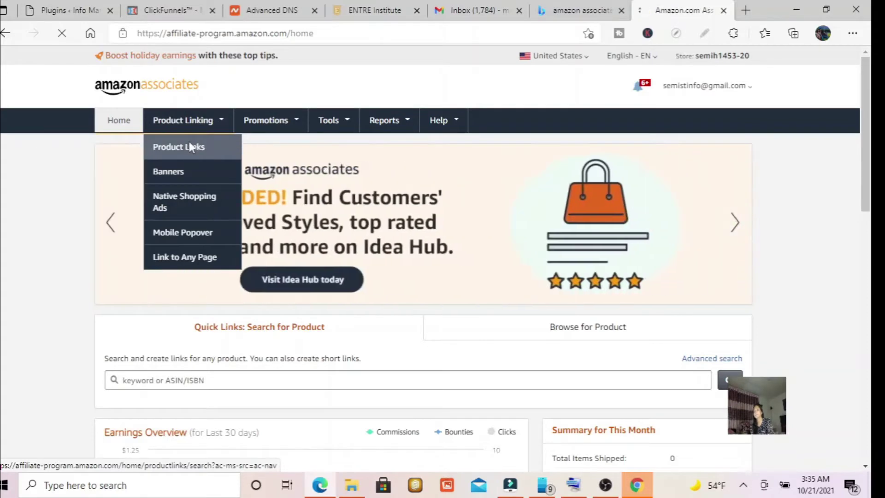
Search the Product Linking catalog for 'rich dad poor dad' and scroll to the results
left_click(189, 146)
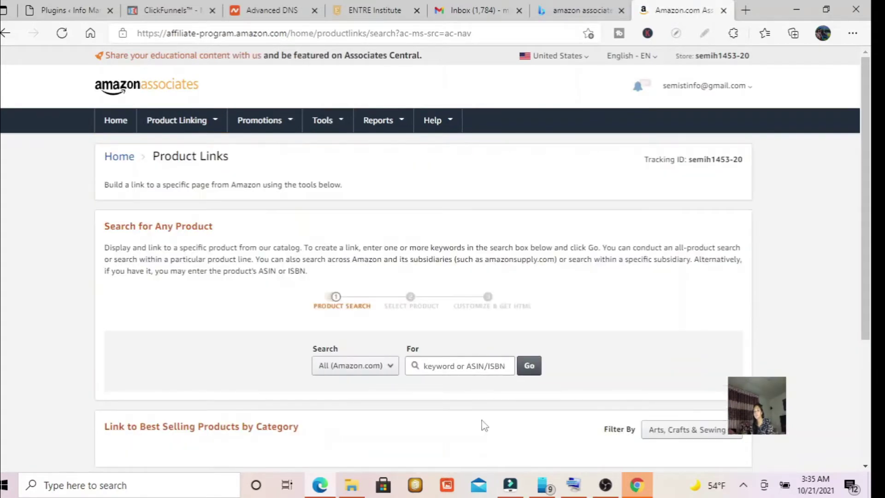
left_click(460, 365)
type("r")
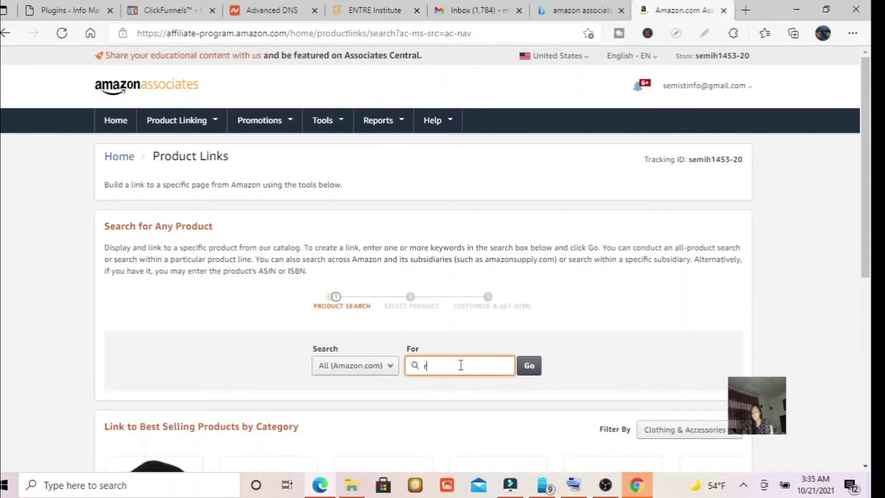
type("ich dad ")
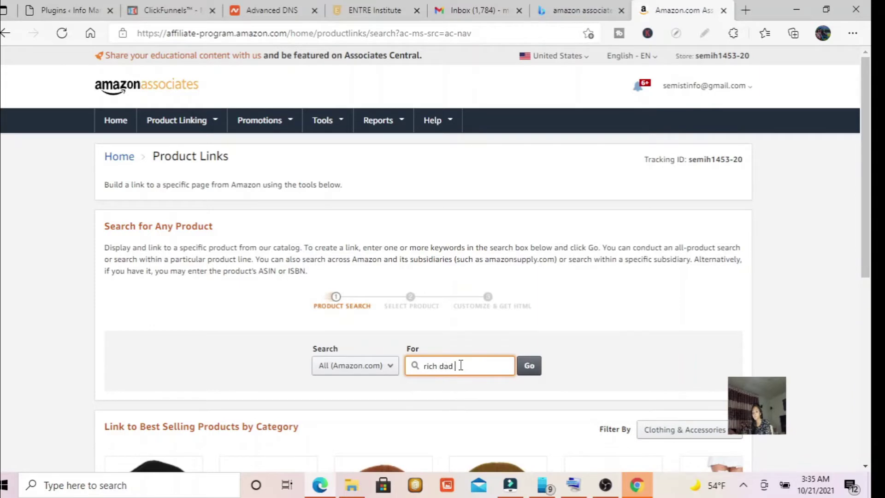
type("poor dad")
key("Return")
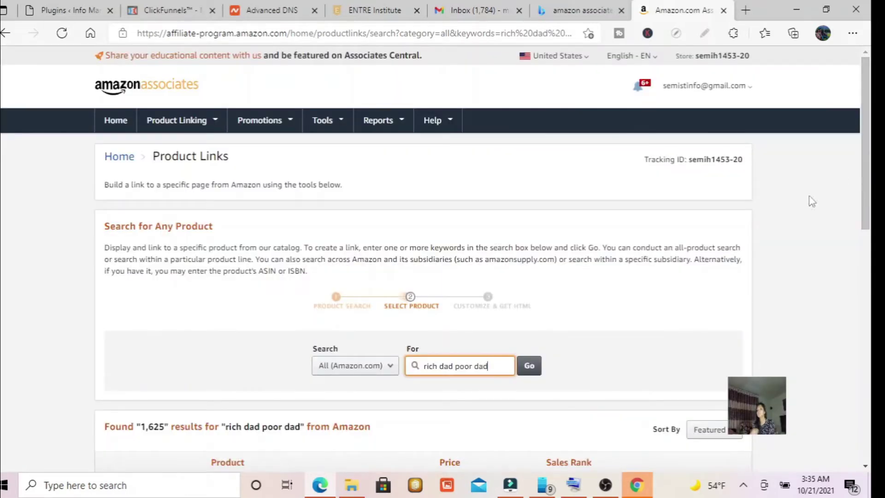
left_click_drag(867, 143, 865, 297)
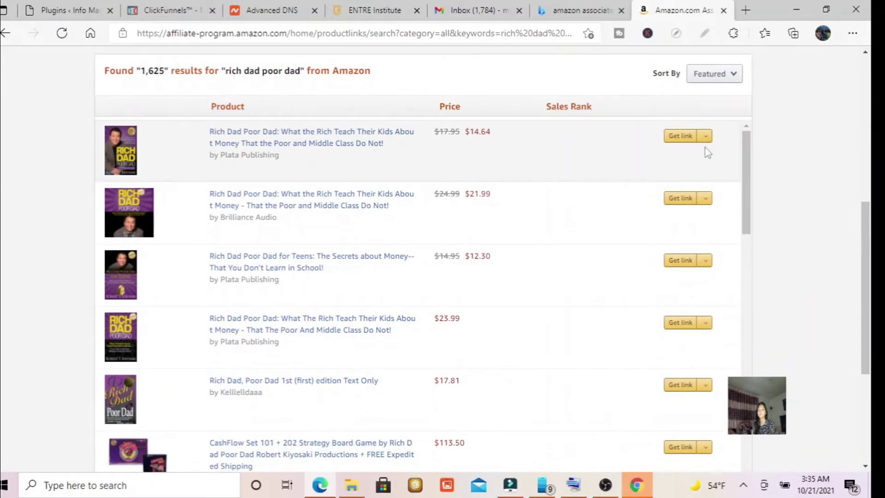
Open the first book's text link, select its affiliate URL, then close the window
left_click(698, 137)
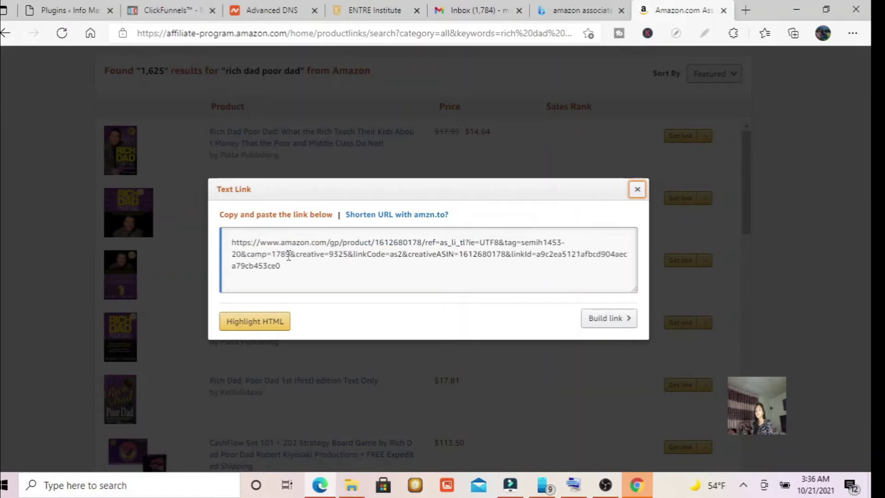
left_click_drag(293, 266, 234, 241)
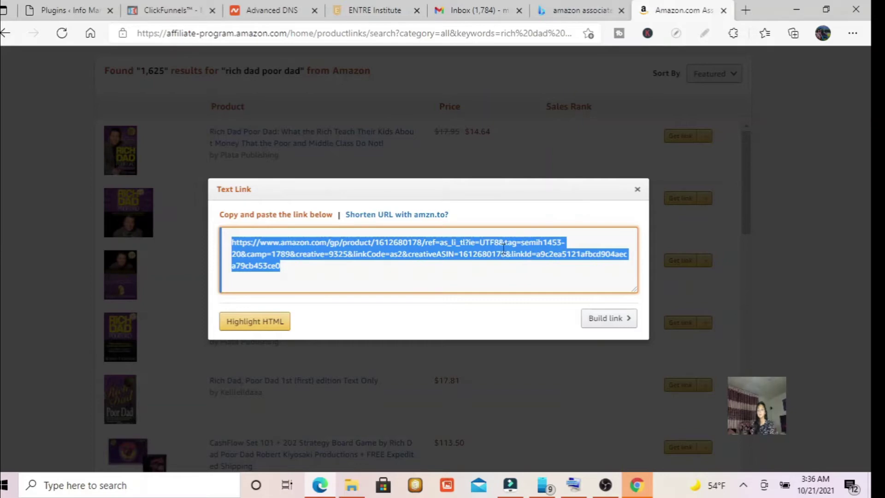
left_click(637, 190)
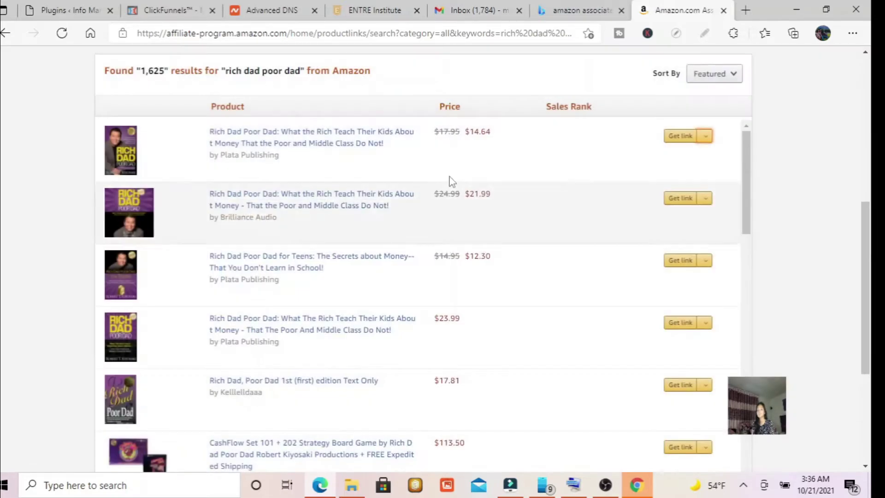
left_click(63, 5)
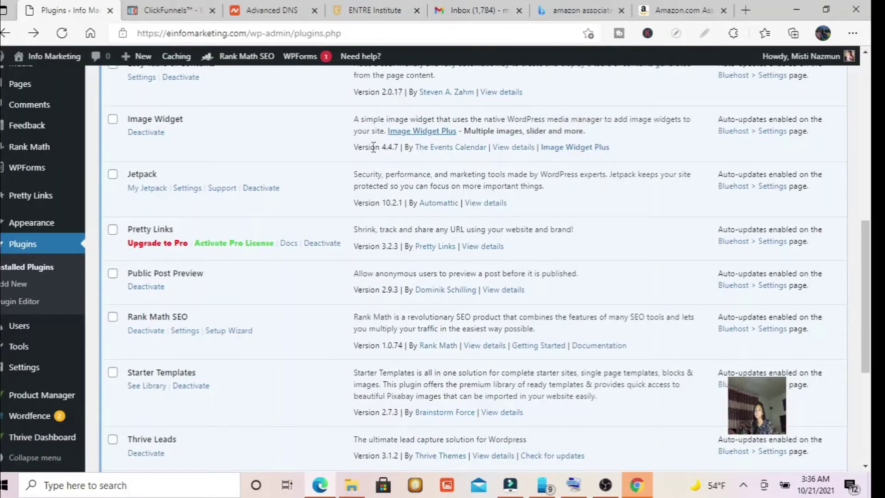
left_click(690, 6)
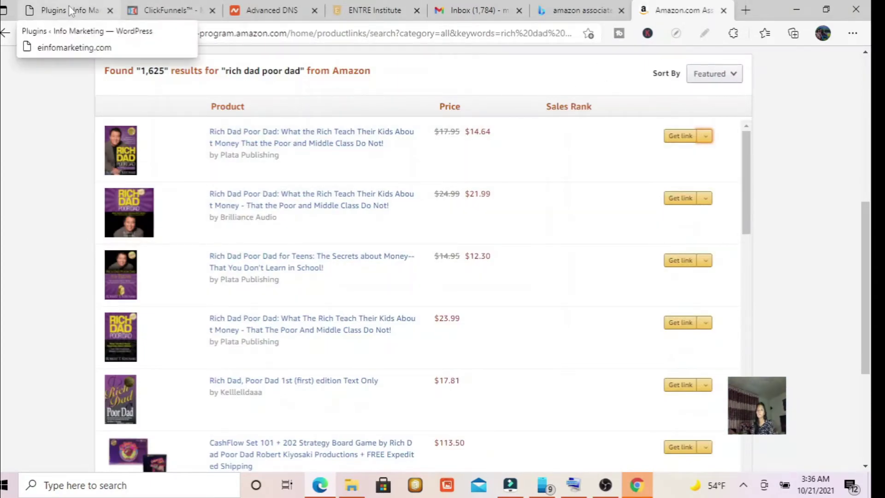
Open bitly.com in a new Edge tab
left_click(746, 10)
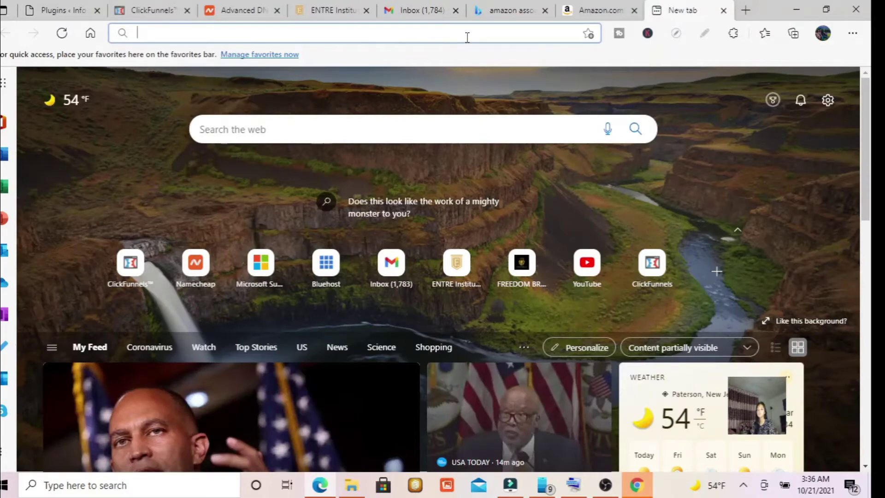
left_click(467, 37)
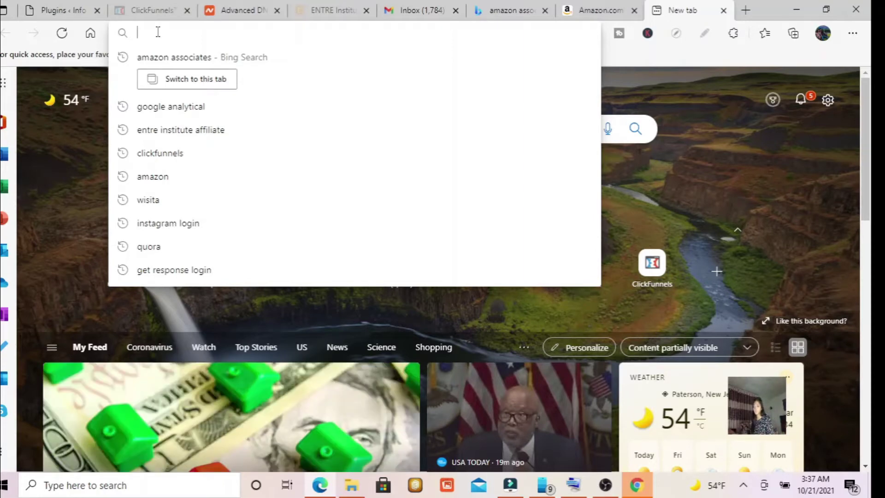
right_click(158, 31)
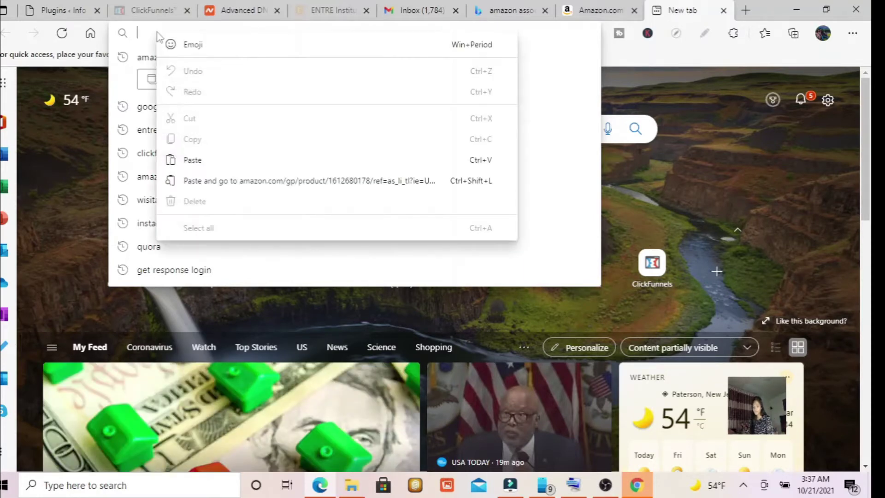
left_click(147, 32)
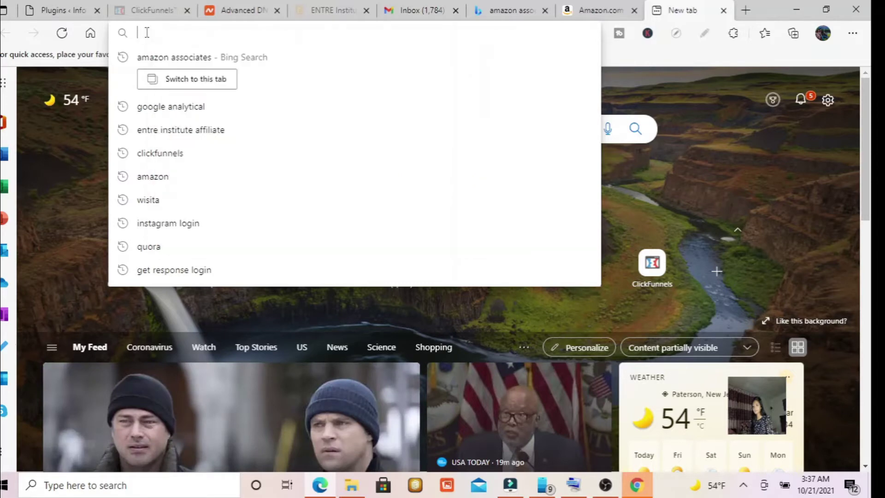
type("bitly.com")
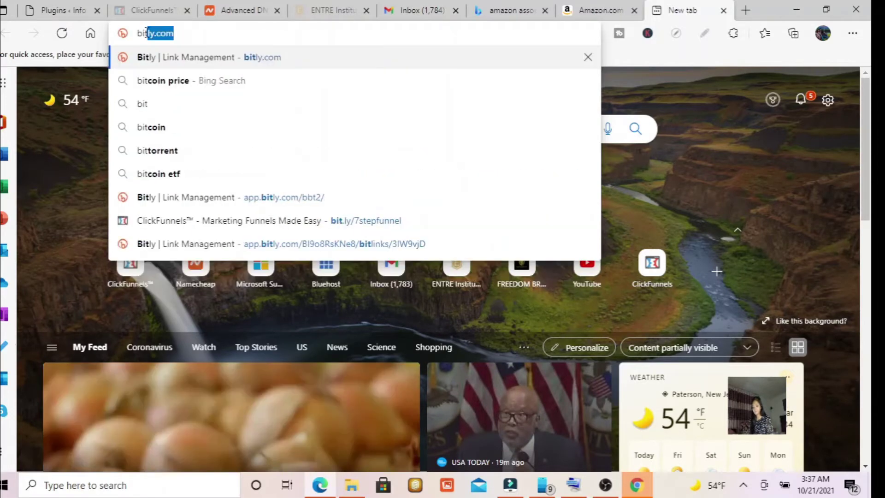
left_click(203, 59)
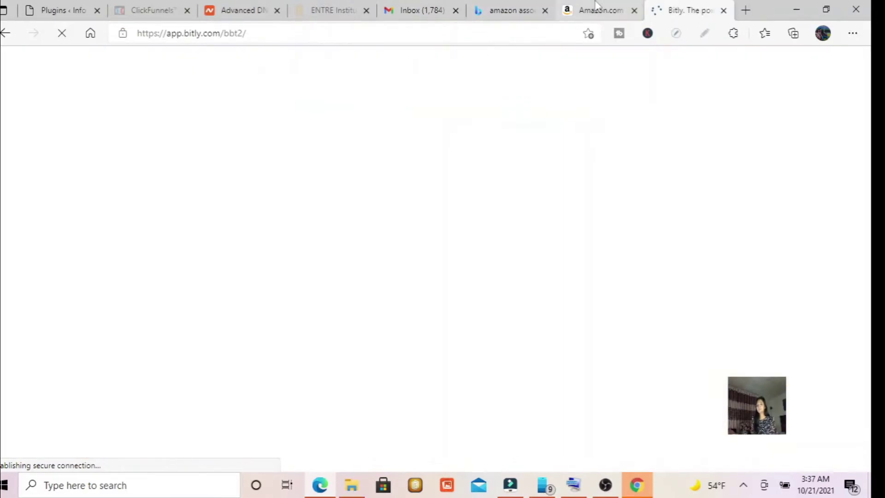
Copy the Rich Dad Poor Dad affiliate URL from the Amazon text link box
left_click(597, 7)
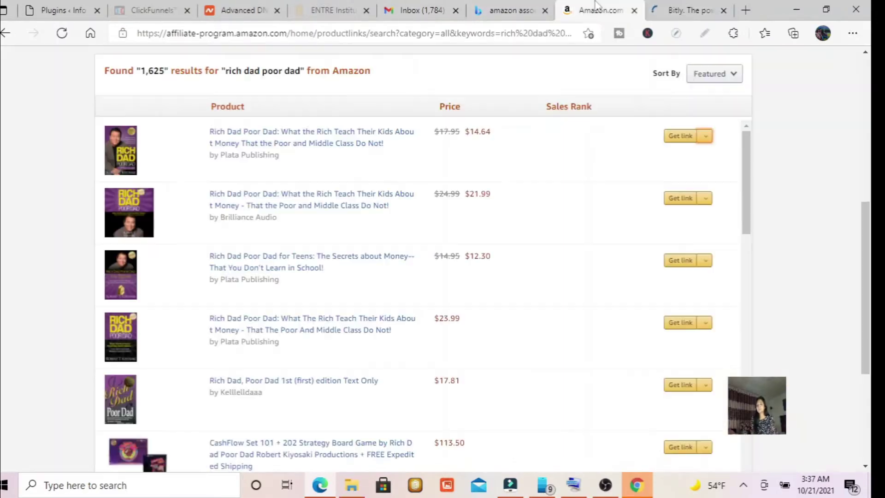
left_click(689, 138)
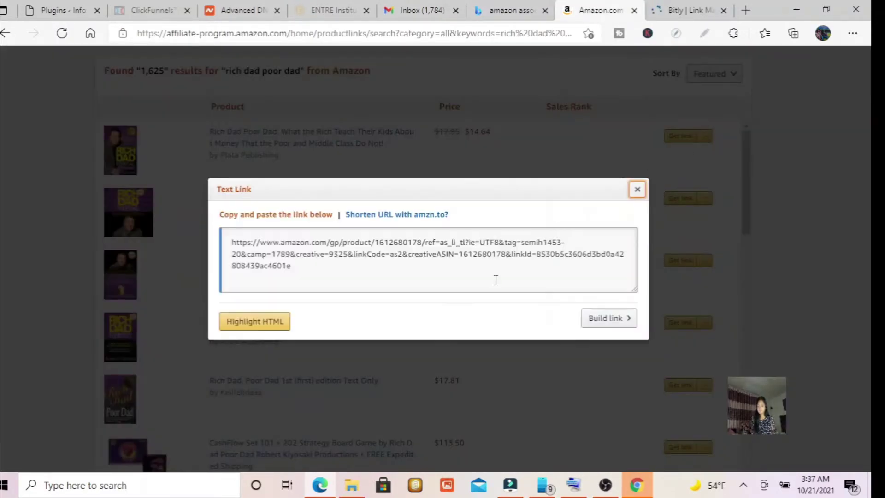
left_click_drag(339, 281, 233, 242)
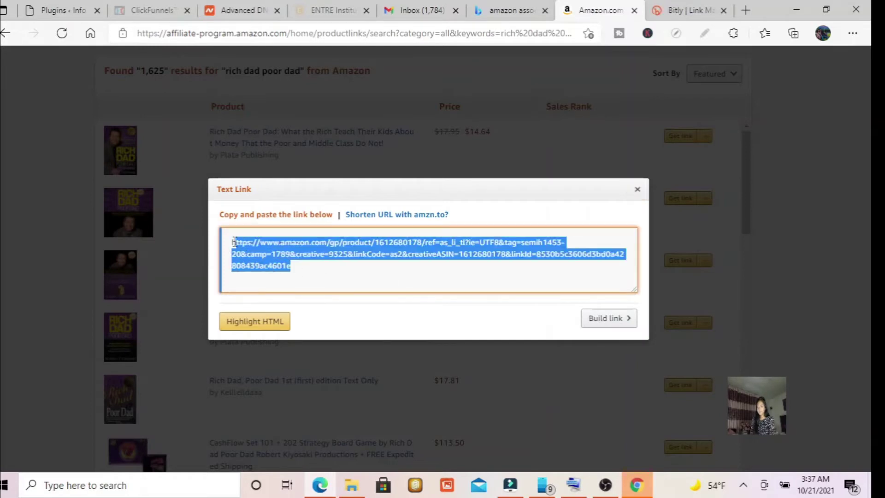
right_click(261, 249)
left_click(306, 182)
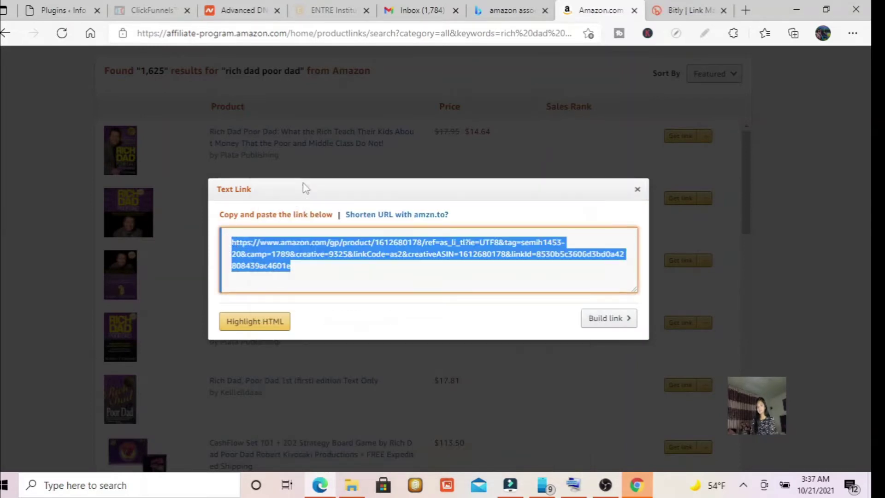
left_click(698, 6)
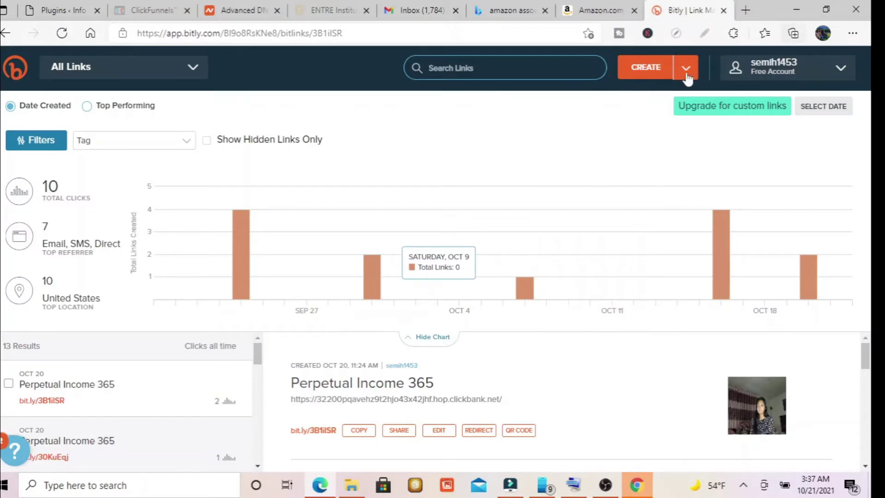
Shorten the pasted Amazon affiliate URL in Bitly to amzn.to/30DjYJS and copy it
left_click(657, 69)
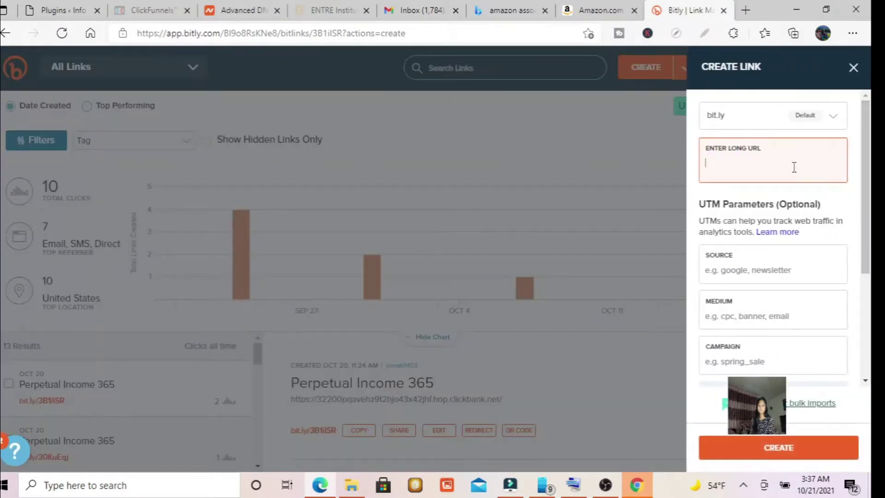
right_click(795, 173)
left_click(628, 272)
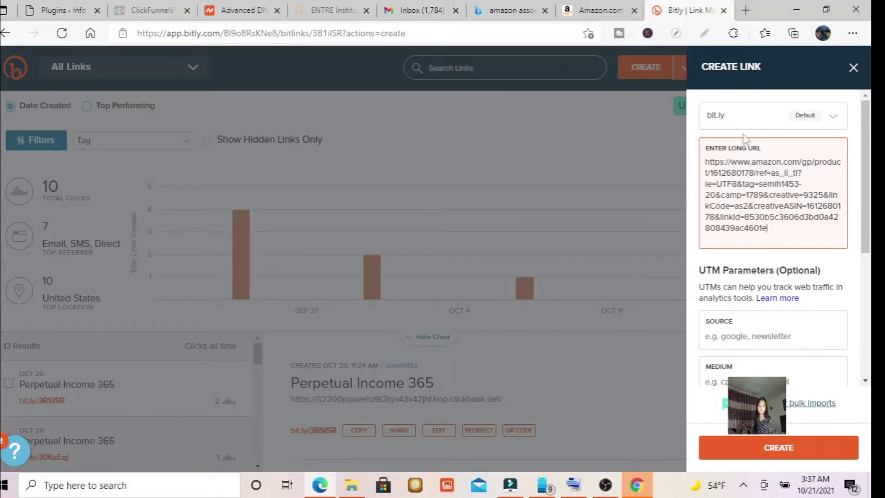
left_click(787, 448)
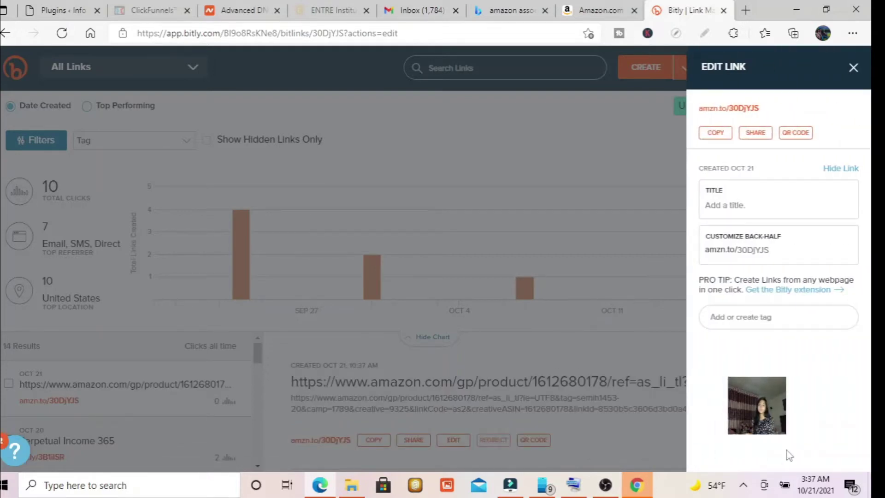
left_click(719, 134)
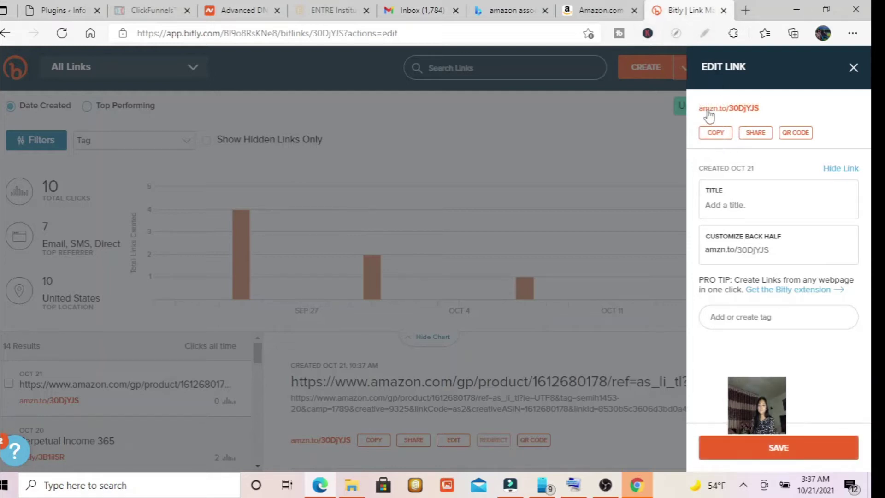
Close the Bitly tab to return to Amazon Associates
left_click(705, 34)
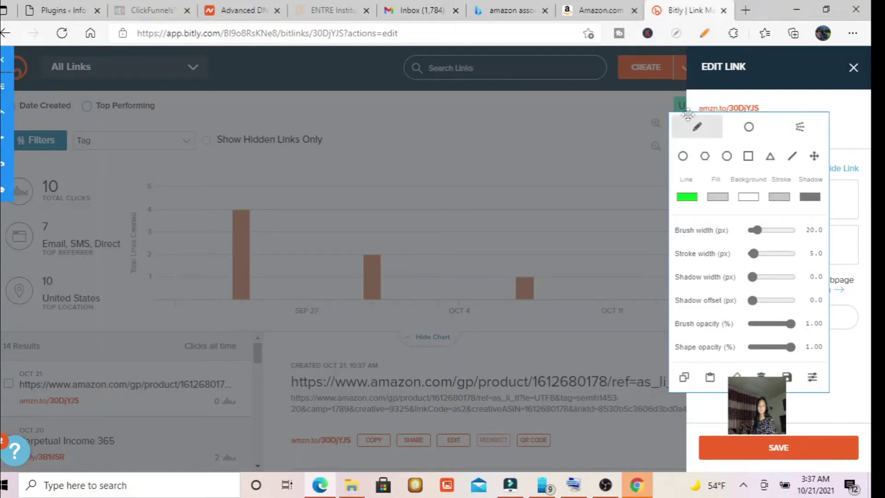
left_click(705, 34)
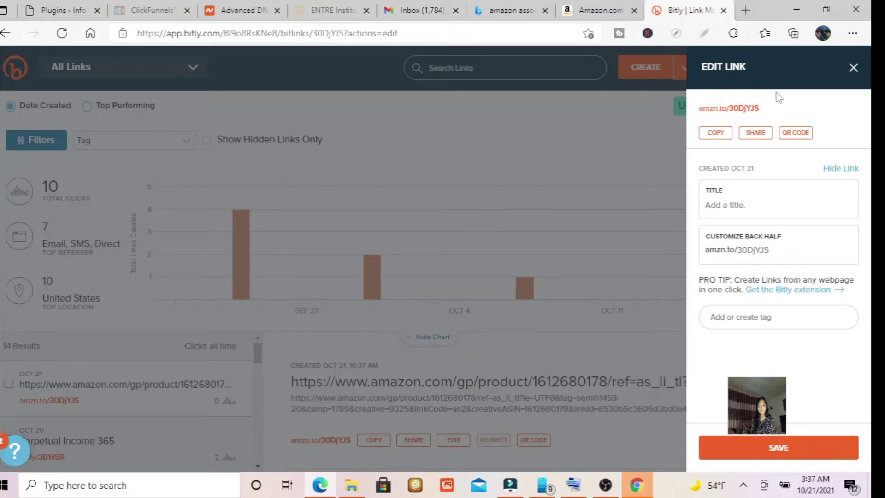
left_click(724, 11)
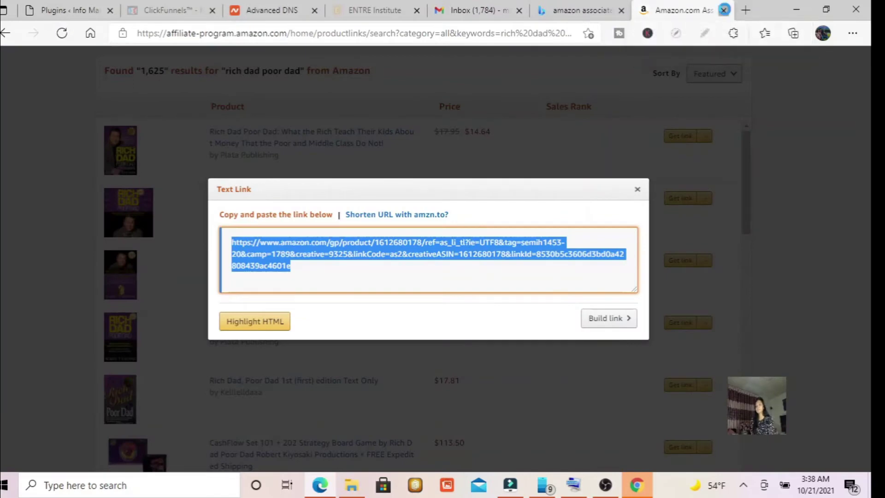
left_click(724, 10)
left_click(89, 10)
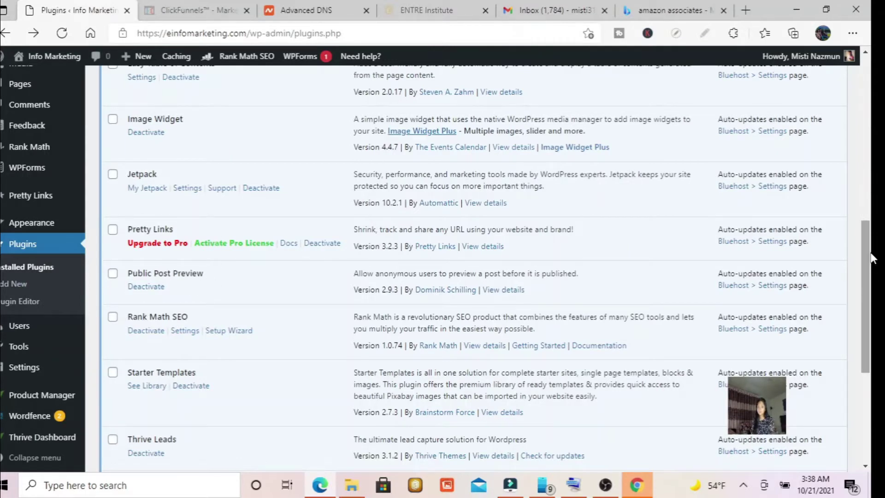
left_click_drag(866, 259, 861, 296)
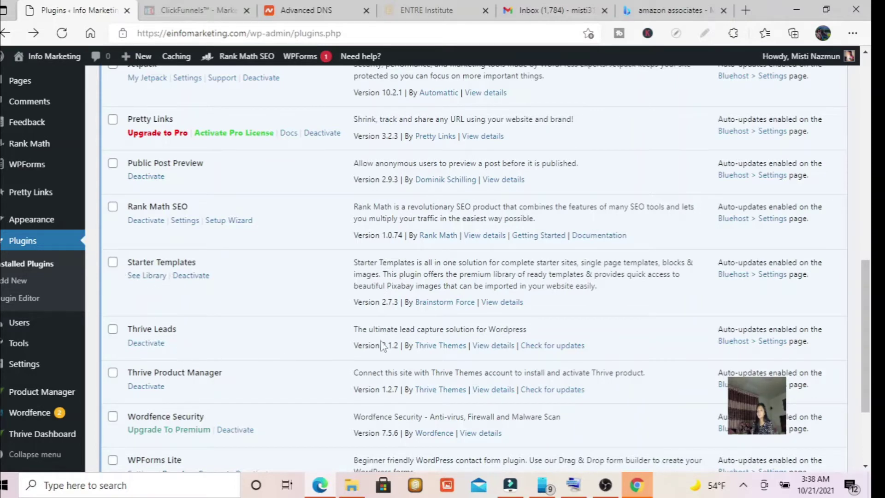
left_click_drag(865, 280, 869, 328)
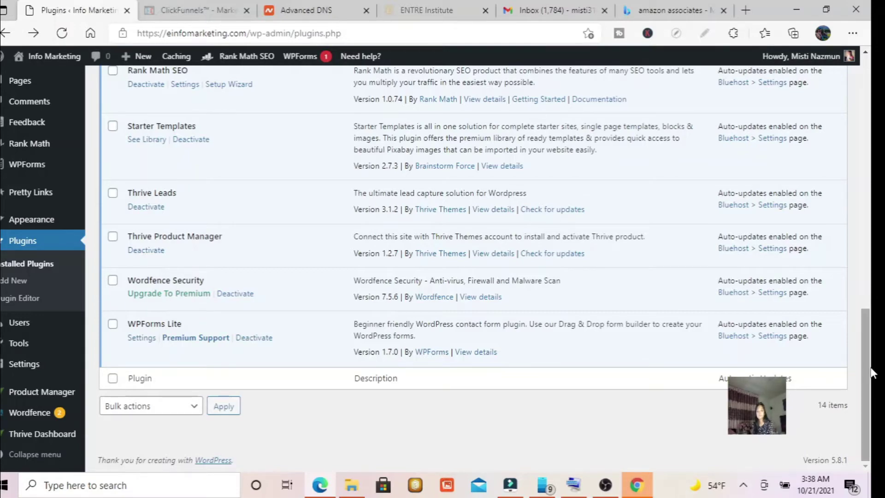
left_click_drag(868, 382, 868, 118)
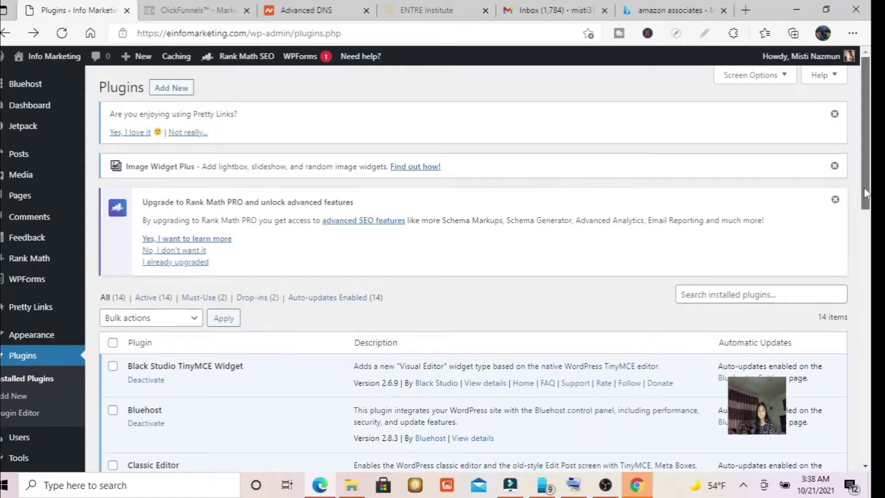
left_click_drag(867, 198, 870, 432)
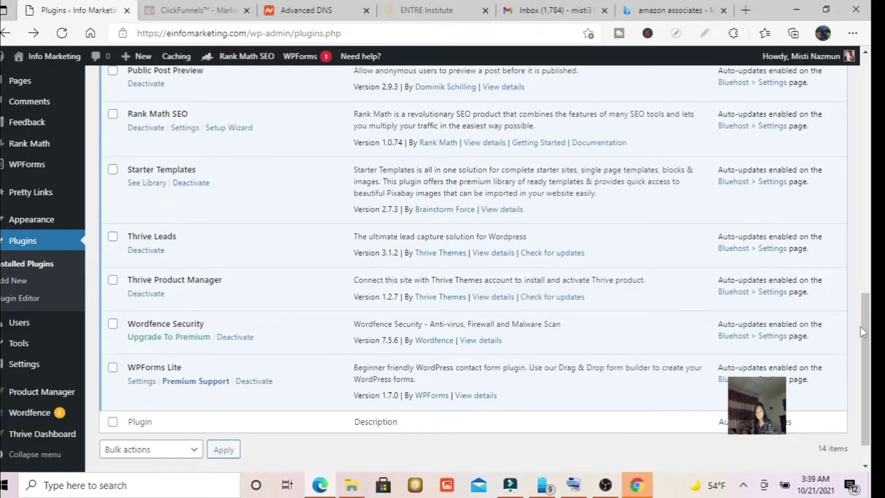
left_click_drag(872, 329, 857, 164)
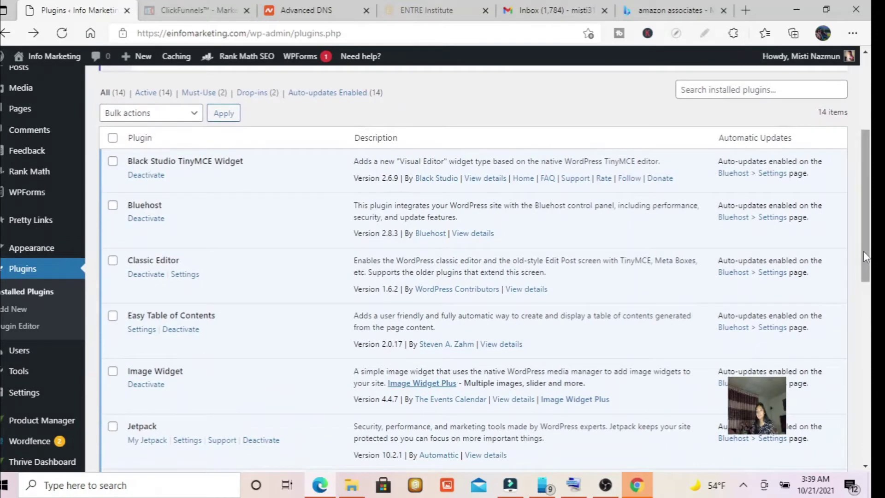
left_click_drag(864, 251, 870, 323)
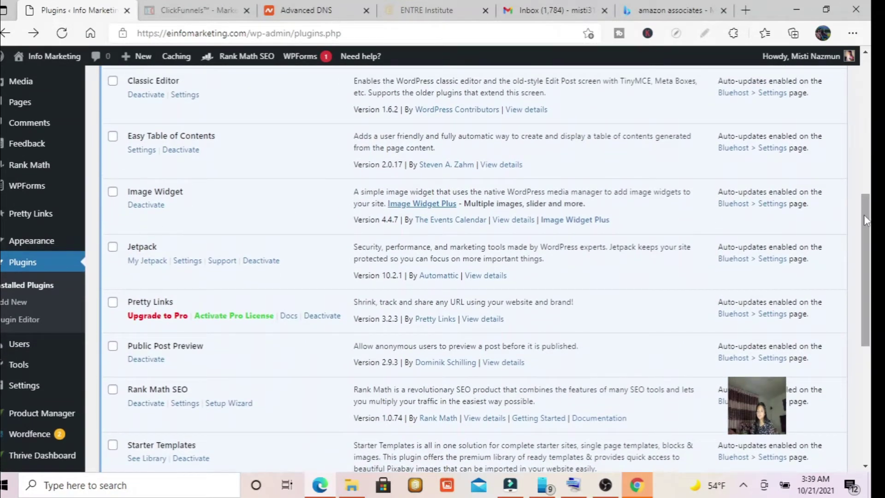
left_click_drag(866, 221, 871, 327)
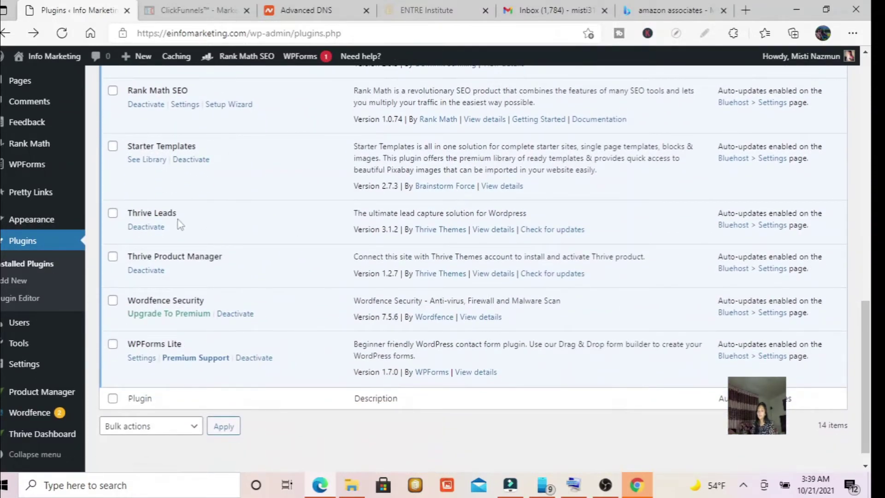
left_click_drag(866, 387, 843, 112)
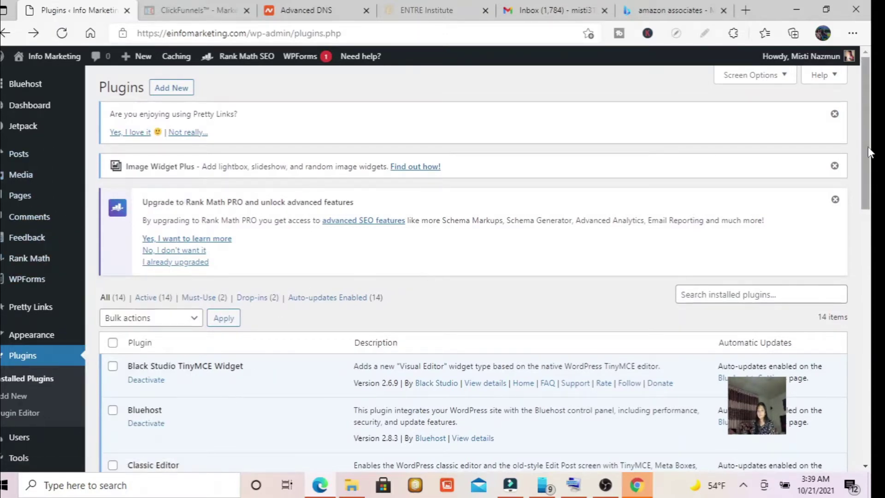
scroll(869, 152, "down", 5)
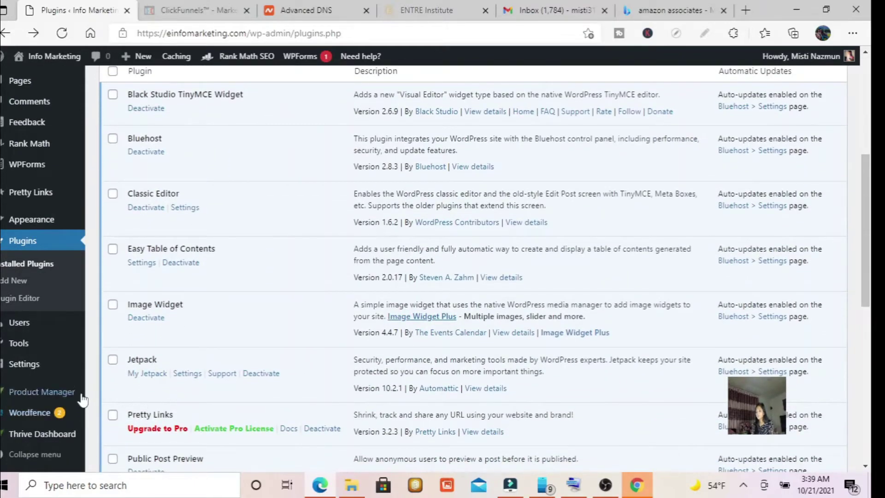
left_click_drag(868, 170, 870, 315)
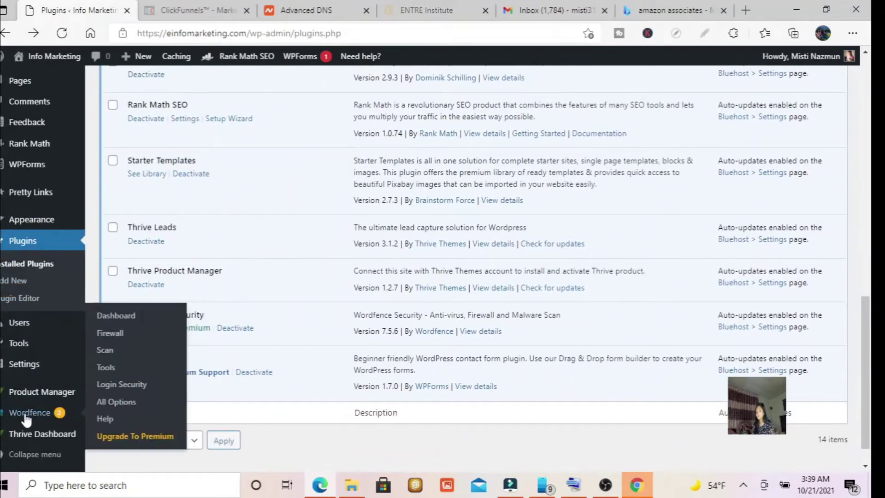
Open General Settings and review the Info Marketing title, tagline and UTC+0 timezone
left_click(60, 413)
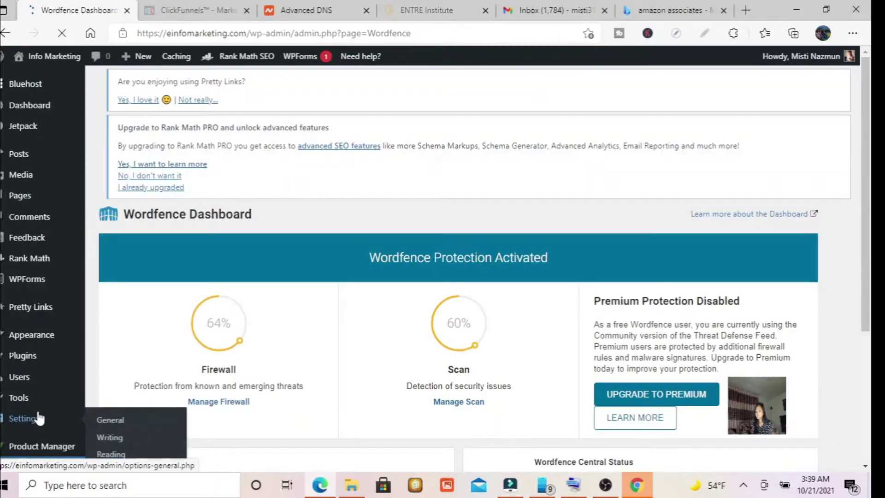
left_click(42, 418)
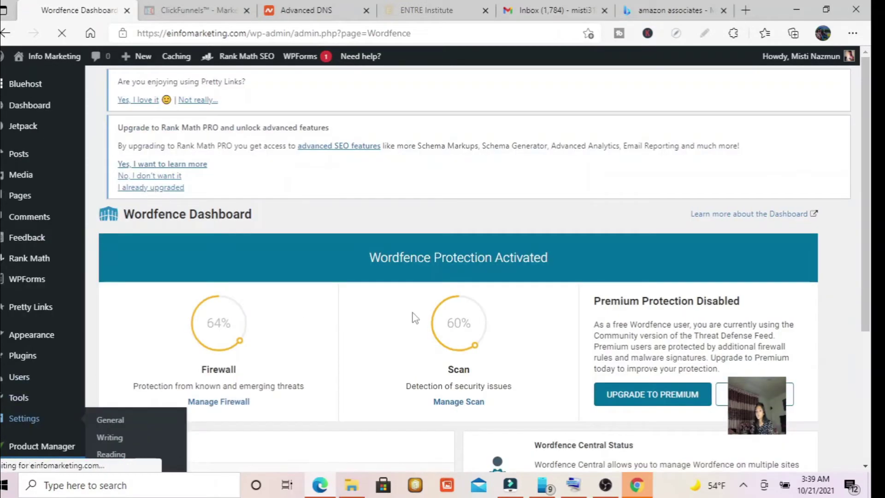
scroll(865, 179, "down", 3)
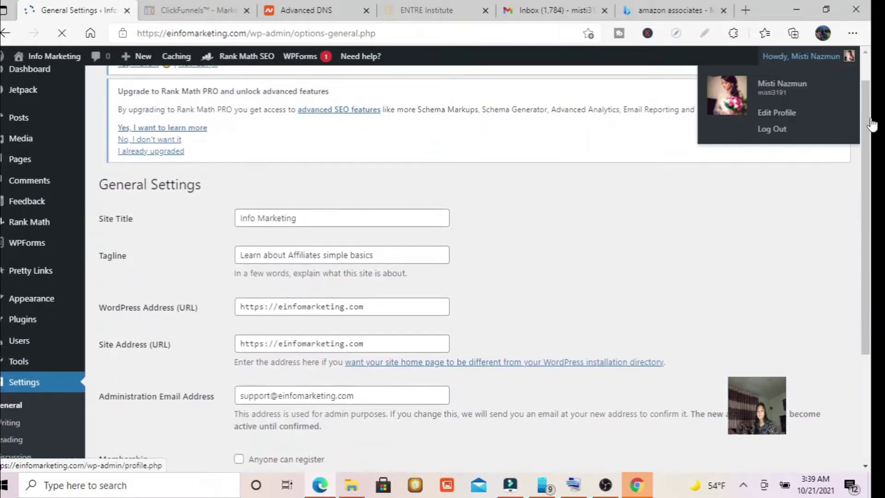
mouse_move(865, 179)
left_mouse_down()
mouse_move(869, 287)
mouse_move(861, 111)
mouse_move(866, 229)
mouse_move(859, 181)
left_mouse_up()
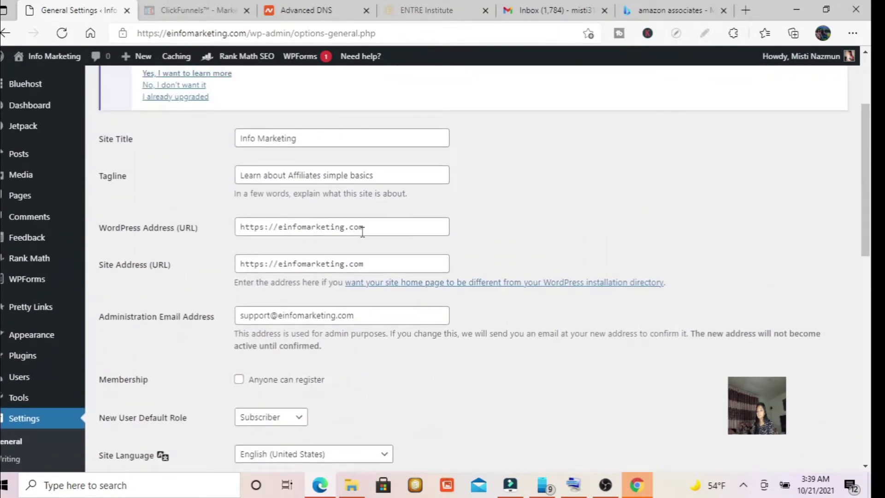
left_click_drag(865, 110, 864, 143)
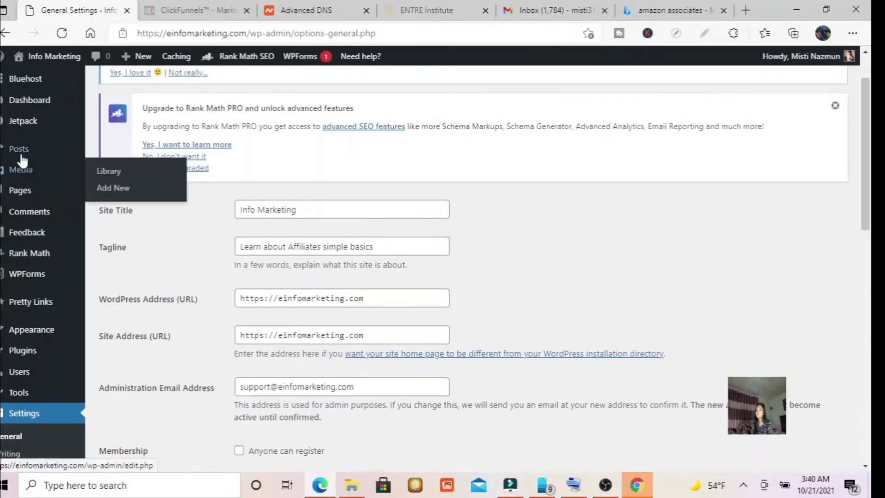
mouse_move(17, 200)
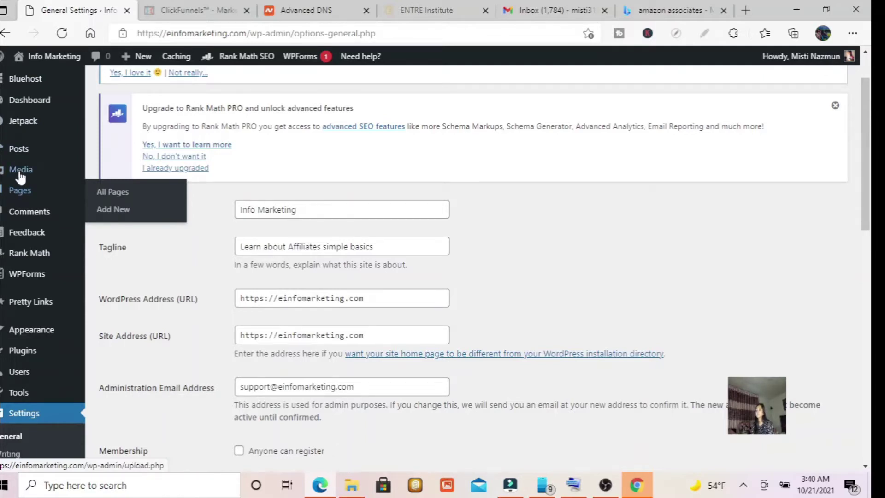
Open the ENTRE Institute review post in a new tab and start a new post
mouse_move(21, 153)
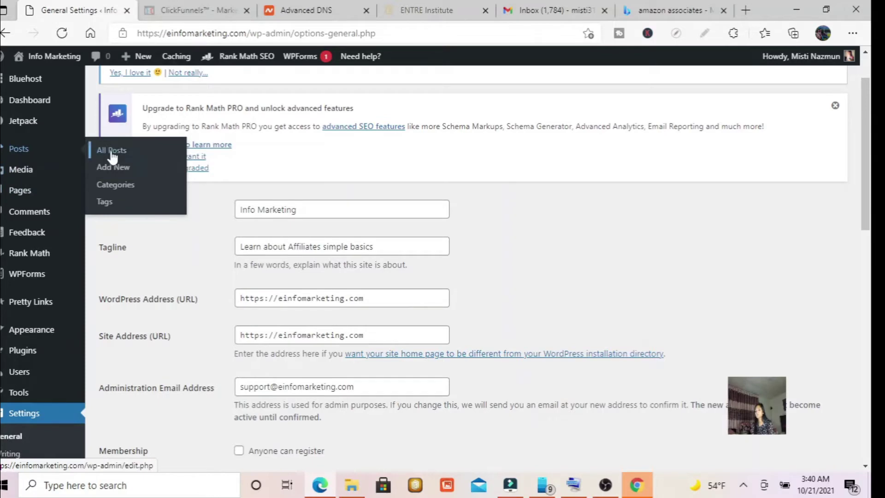
left_click(23, 155)
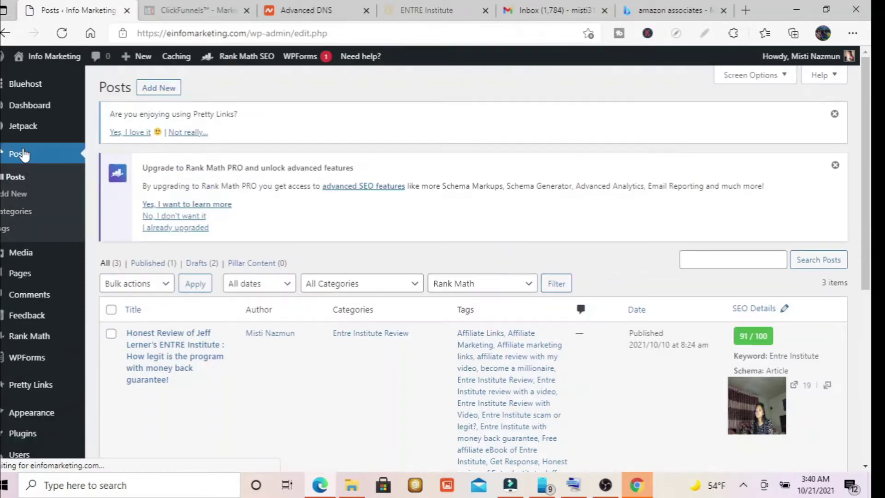
right_click(147, 367)
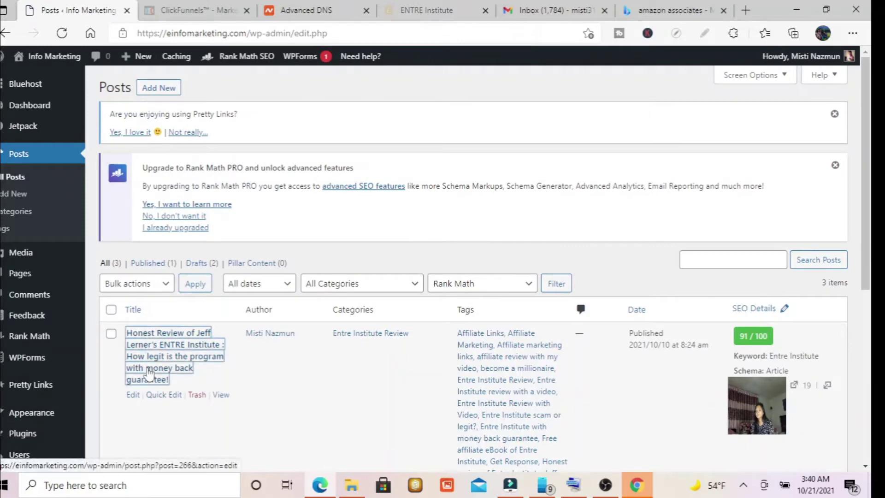
left_click(217, 133)
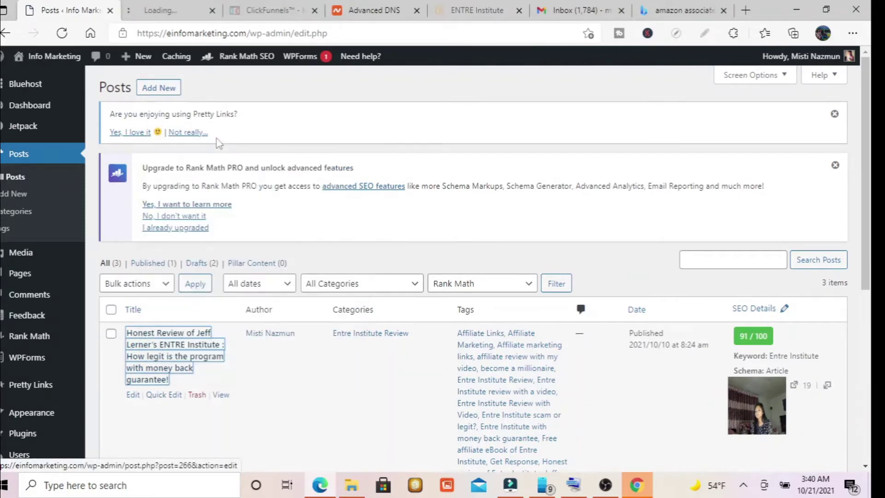
left_click(9, 198)
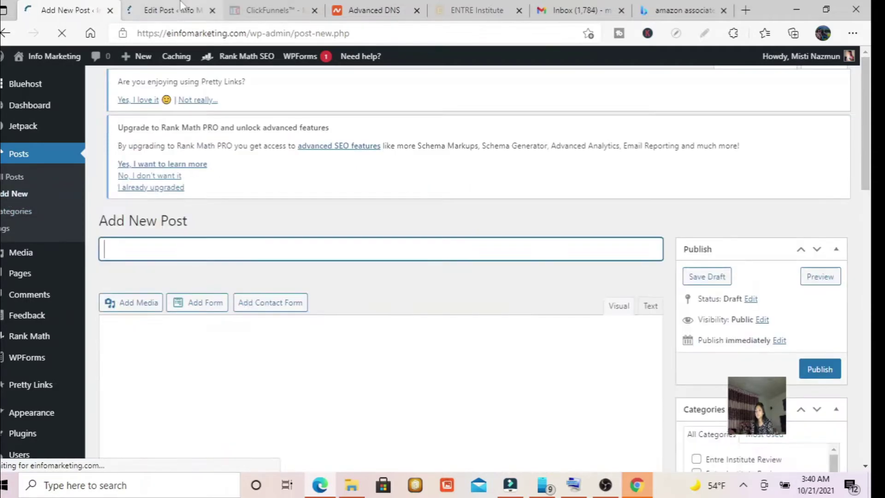
left_click(181, 6)
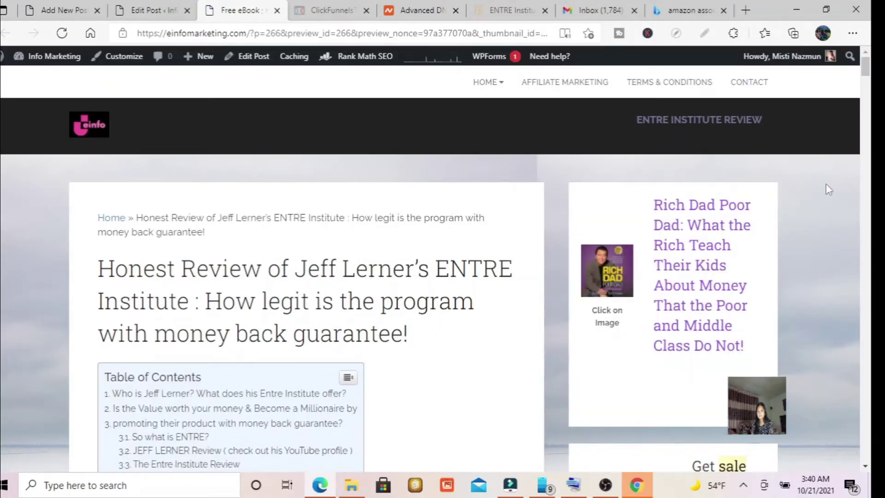
Scroll through the ENTRE Institute review preview, then go back to the blank Add New Post editor
left_click_drag(867, 67, 837, 81)
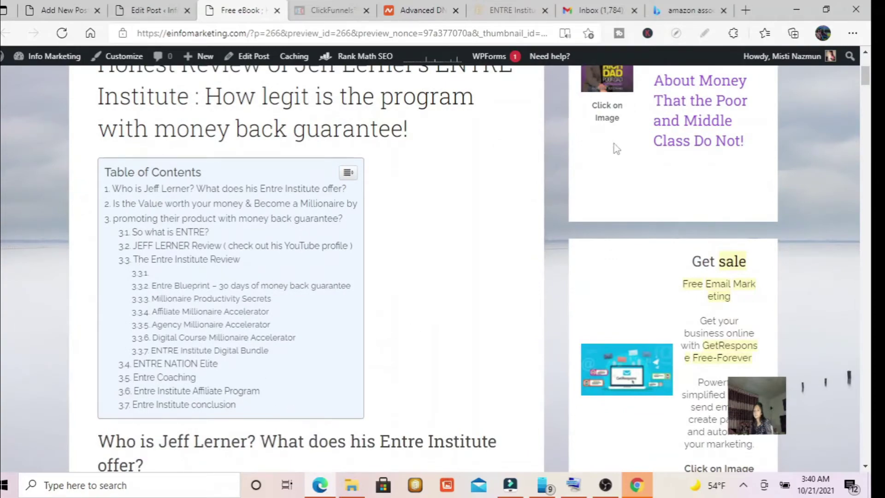
scroll(616, 148, "down", 20)
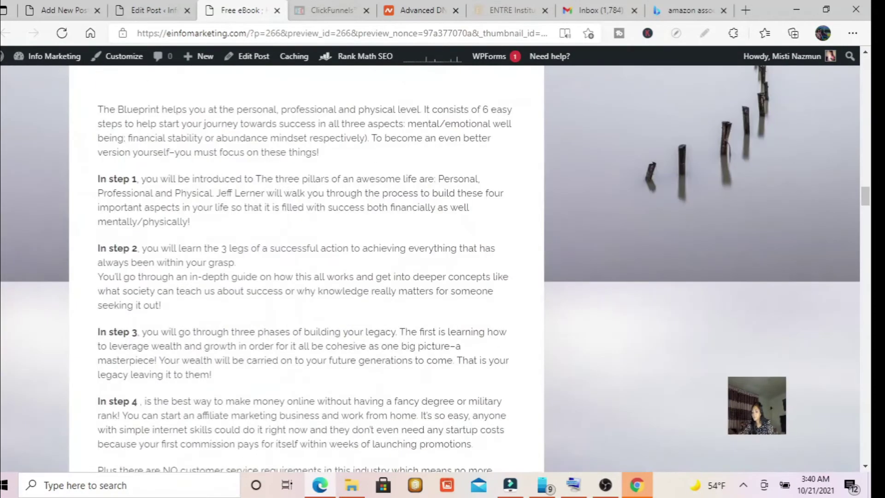
scroll(306, 267, "down", 20)
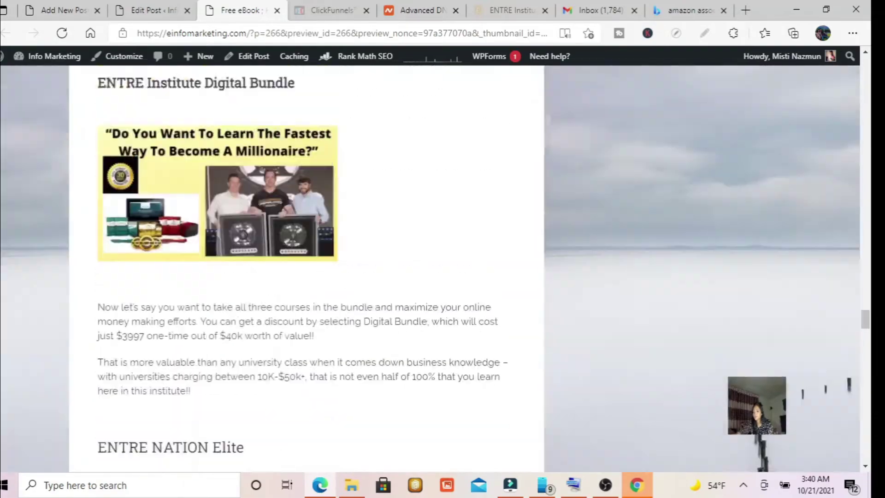
left_click_drag(866, 319, 866, 65)
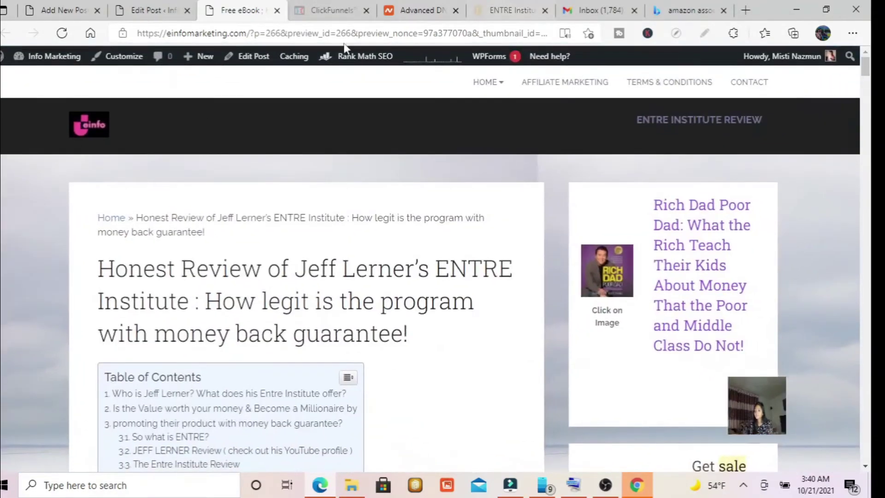
left_click(59, 10)
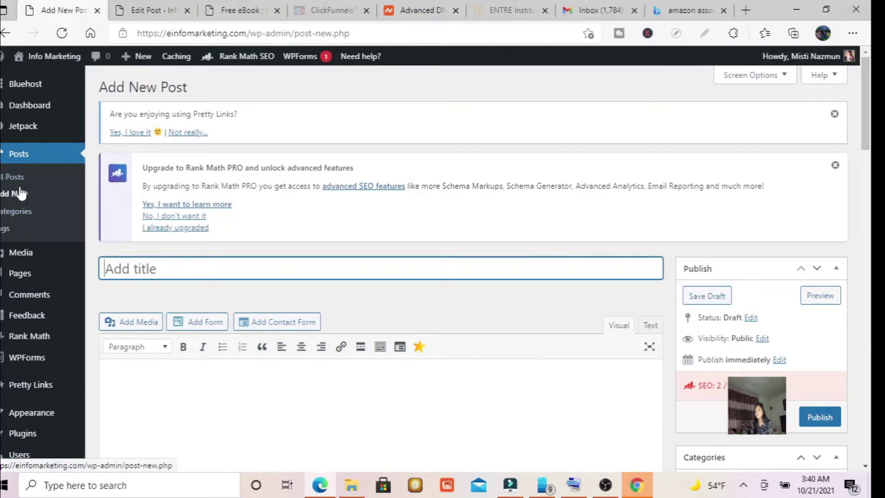
mouse_move(19, 276)
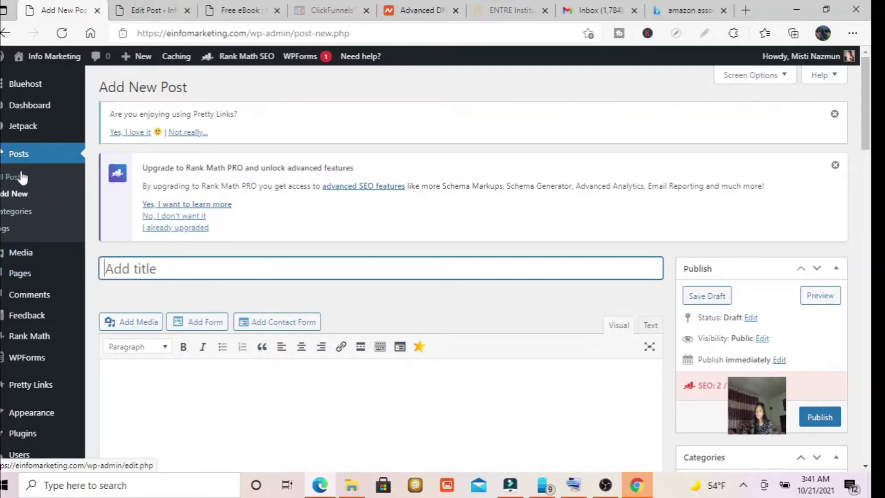
left_click(249, 6)
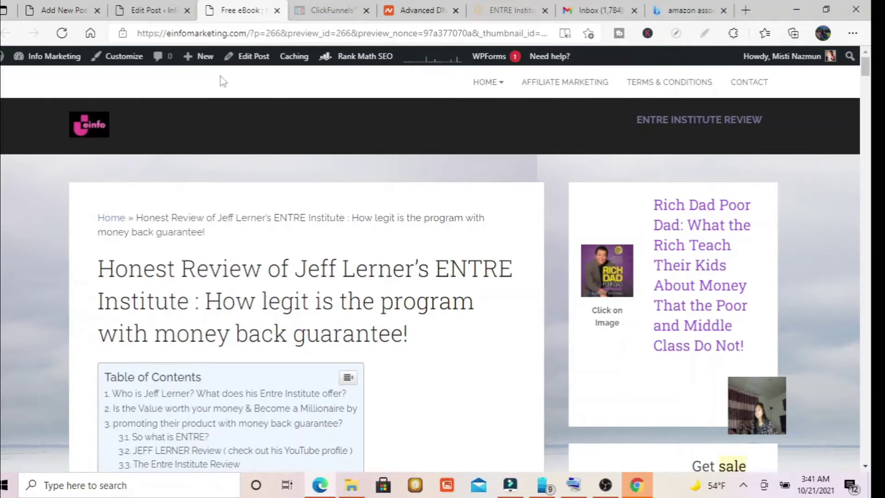
left_click(56, 8)
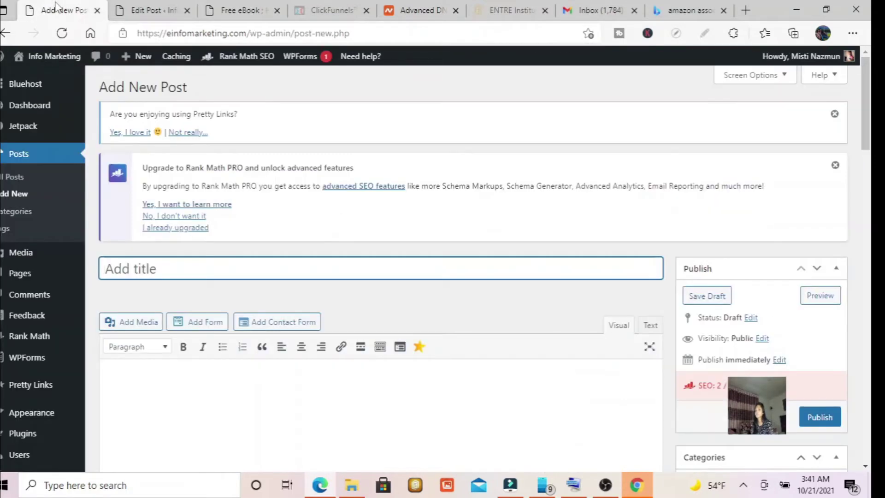
Enter 'How To Make A Blog' as the new post's title
left_click(228, 262)
type("how to makw")
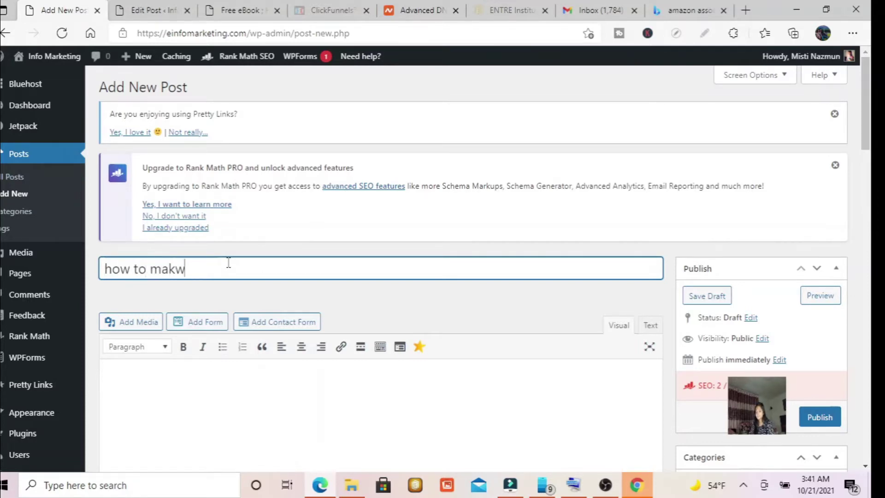
key("BackSpace")
key("BackSpace")
key("BackSpace")
key("BackSpace")
key("BackSpace")
key("BackSpace")
key("BackSpace")
key("BackSpace")
key("BackSpace")
key("BackSpace")
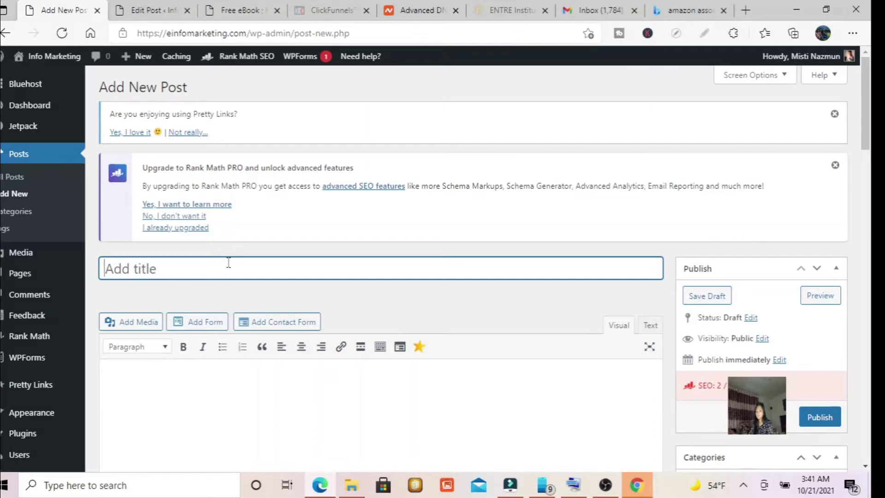
type("H")
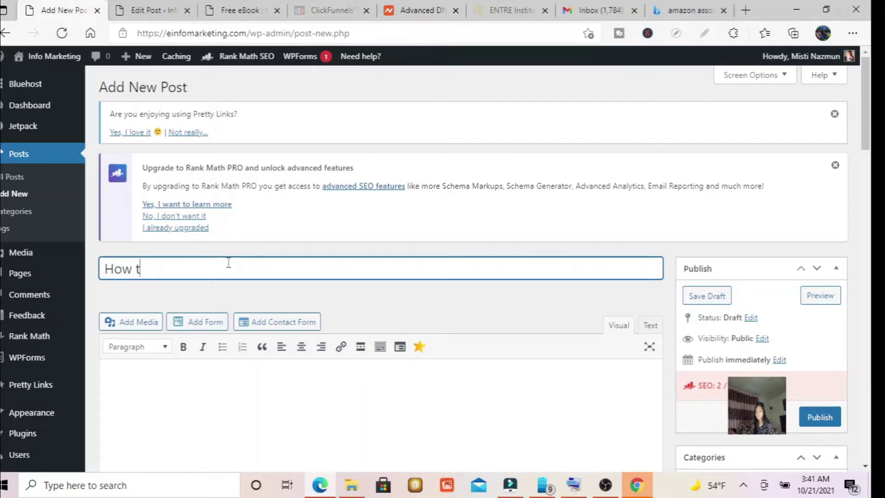
type("ow To")
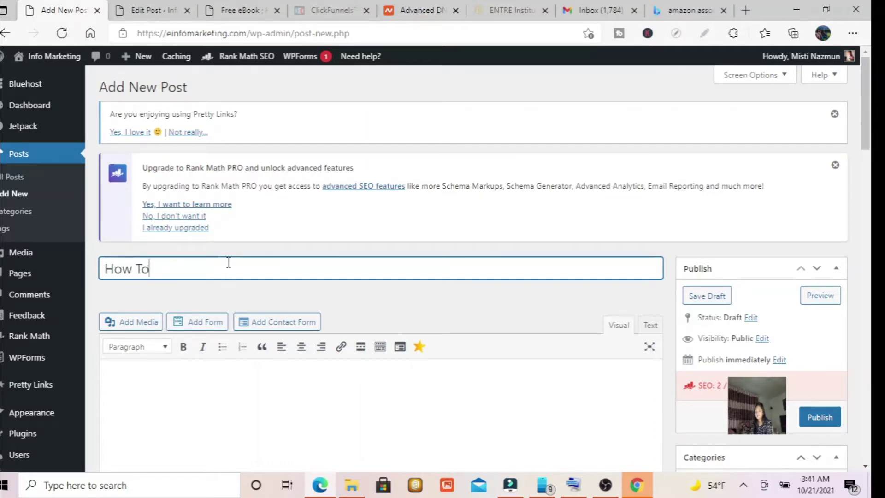
type(" Make A Blog")
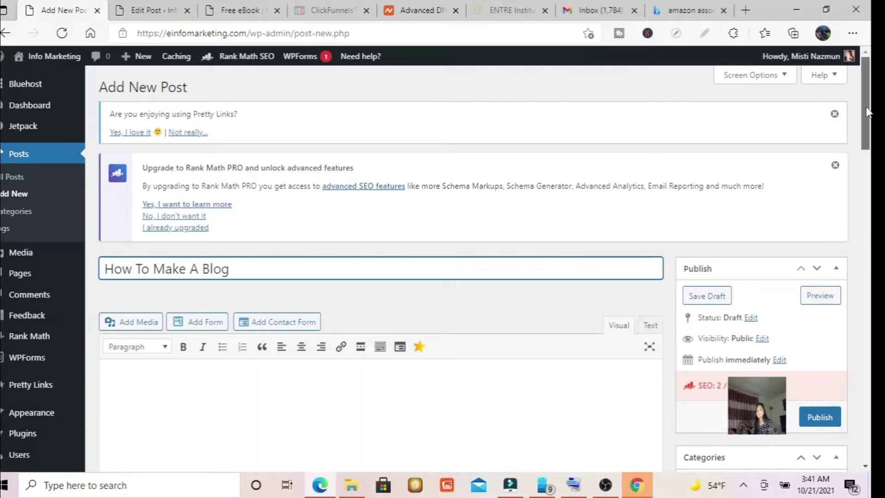
left_click_drag(871, 113, 870, 146)
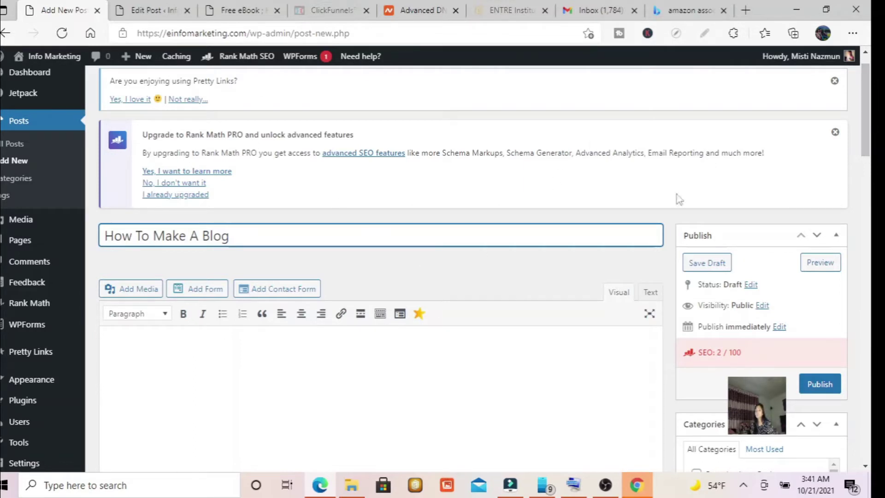
left_click(866, 52)
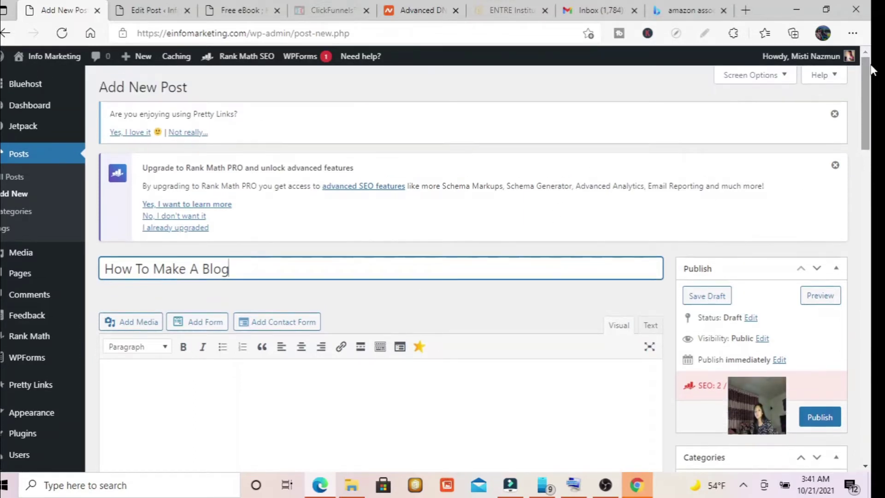
mouse_move(29, 89)
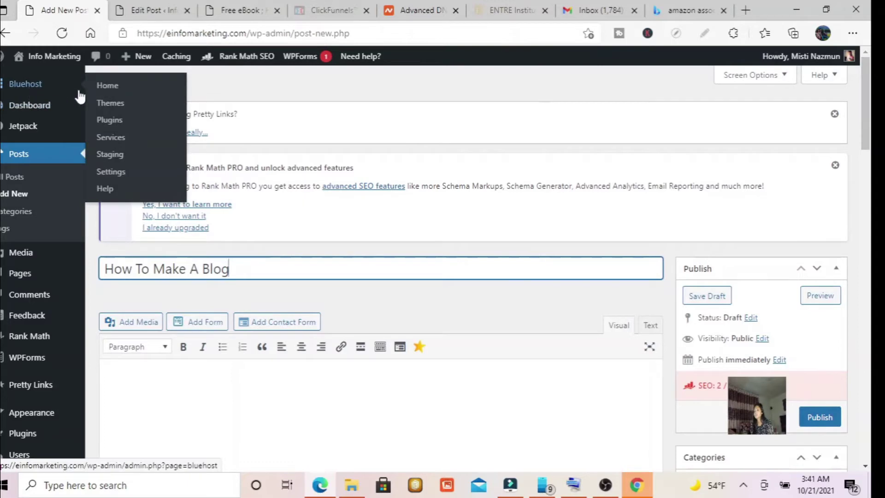
right_click(110, 106)
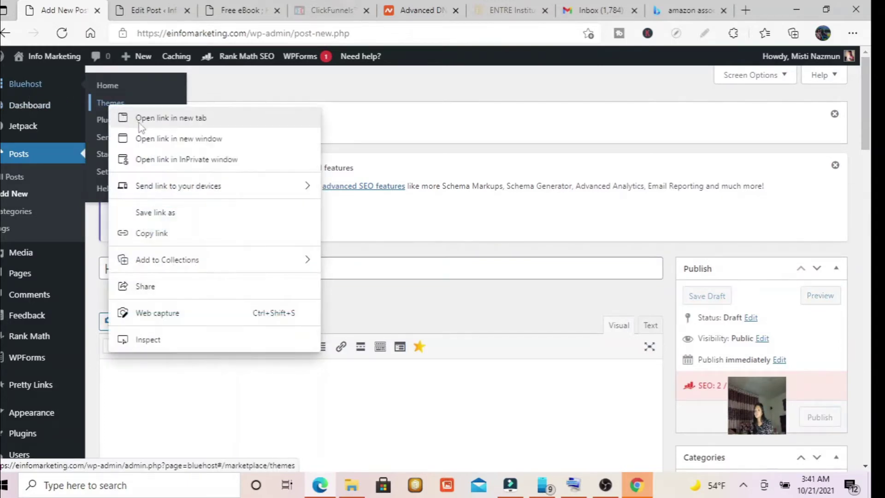
left_click(138, 119)
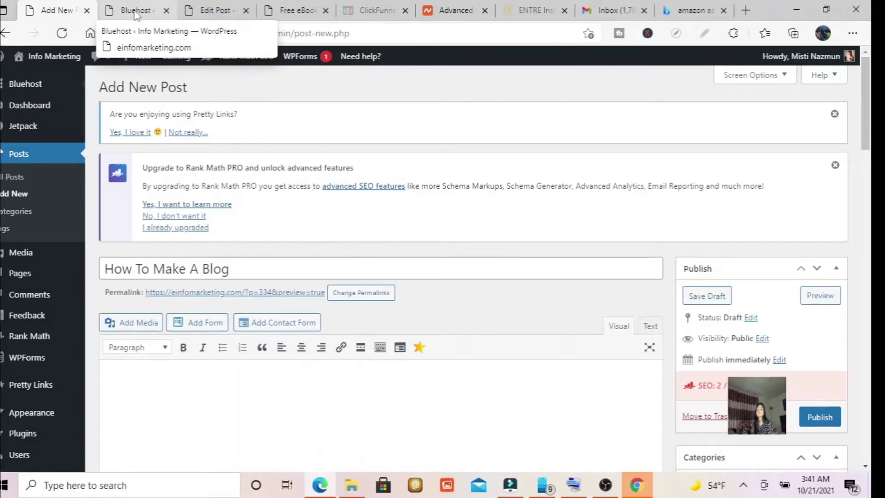
left_click(140, 10)
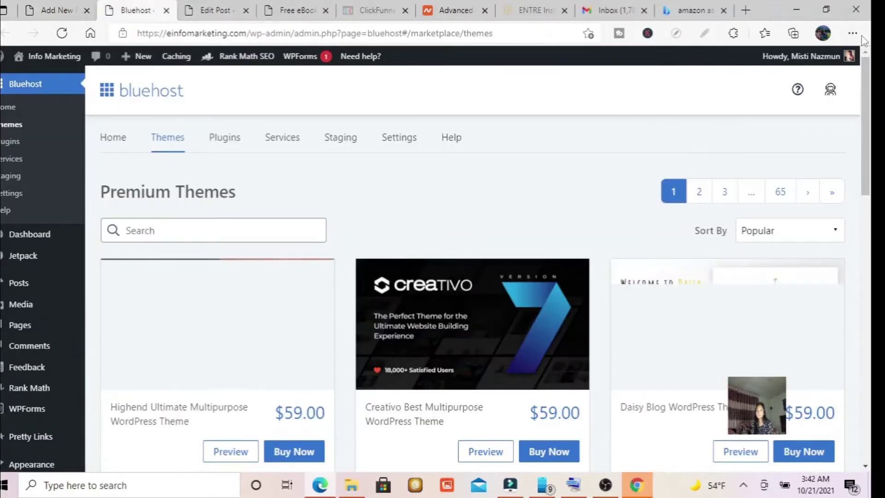
left_click_drag(866, 90, 858, 70)
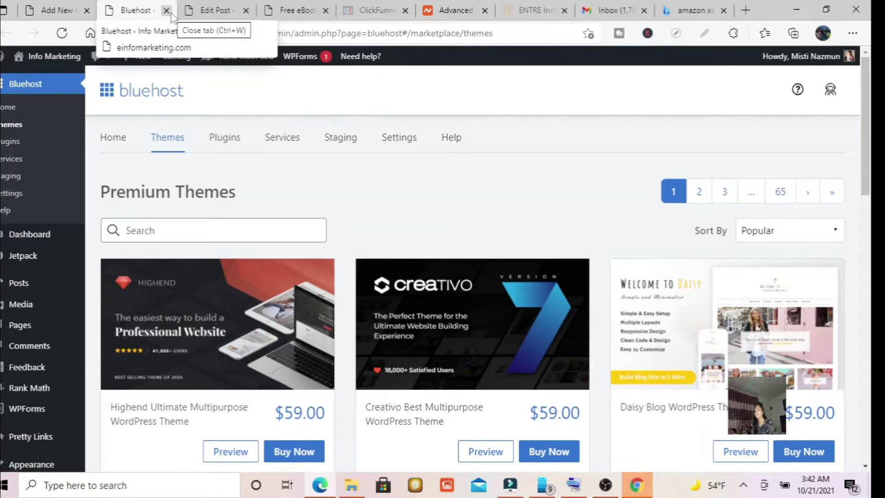
left_click(66, 9)
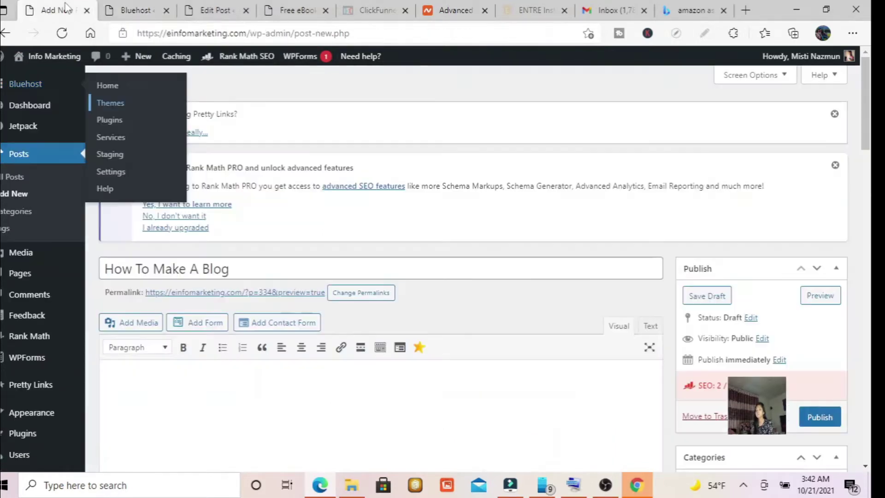
left_click(136, 10)
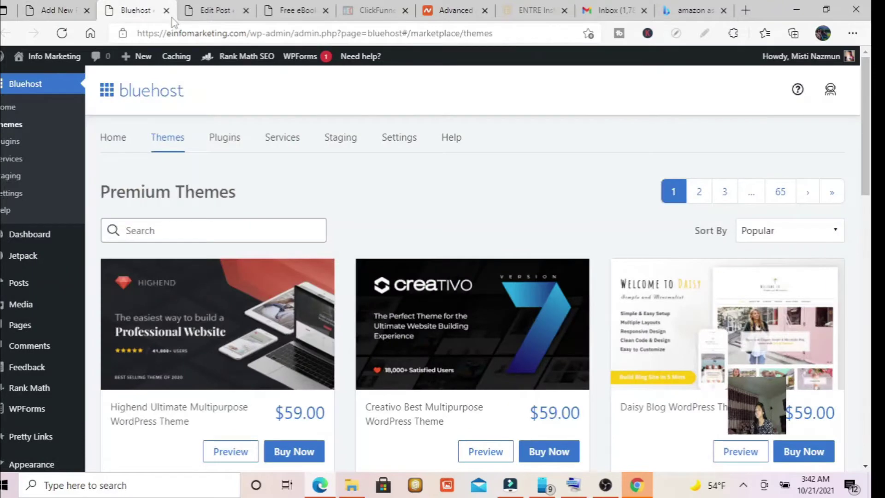
left_click(167, 10)
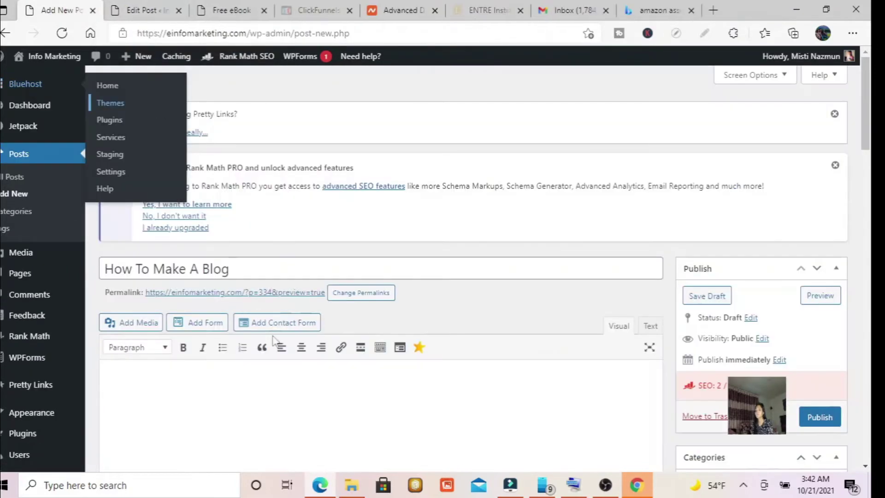
left_click(154, 404)
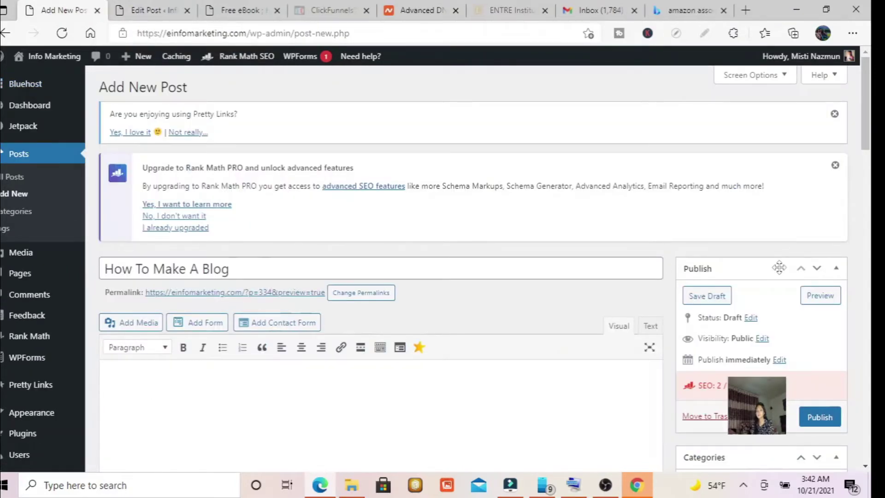
left_click_drag(868, 104, 867, 169)
scroll(866, 172, "up", 7)
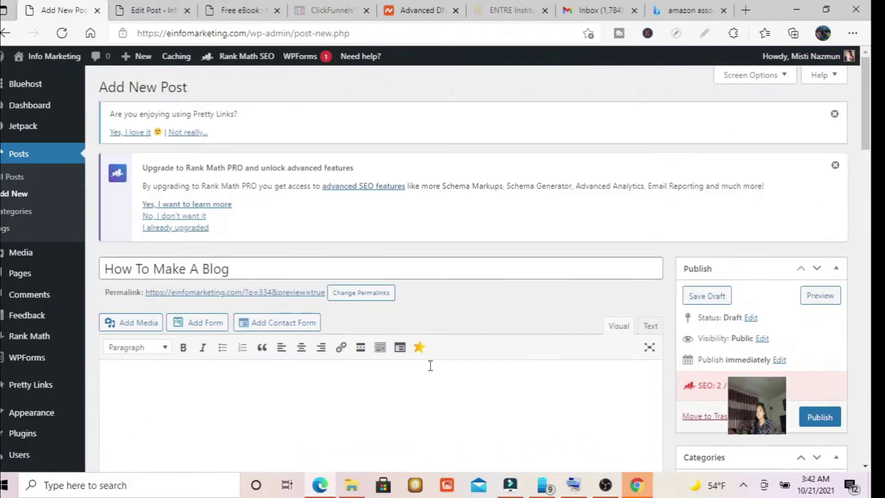
Copy the opening headings from the ENTRE Institute review preview
left_click(235, 4)
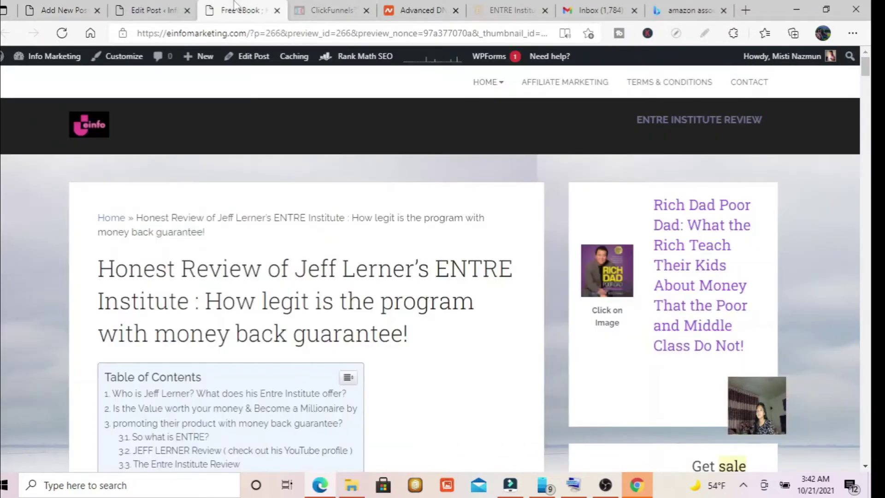
scroll(864, 74, "down", 5)
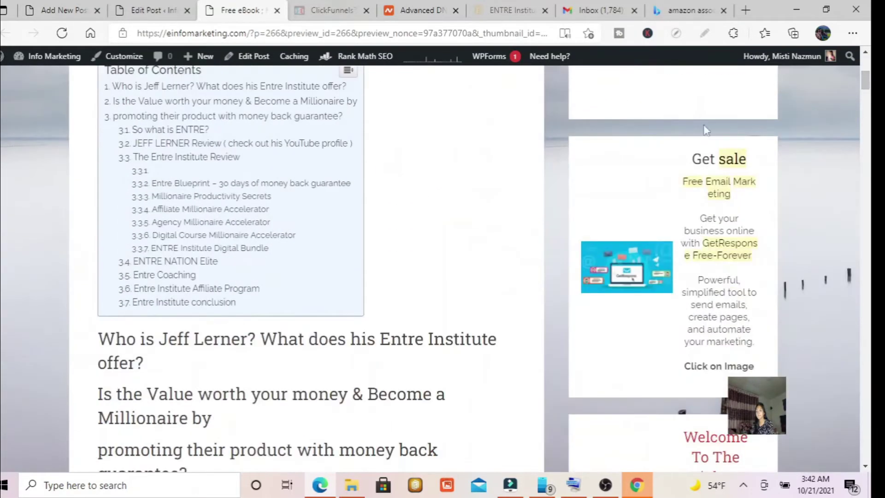
left_click_drag(106, 343, 275, 436)
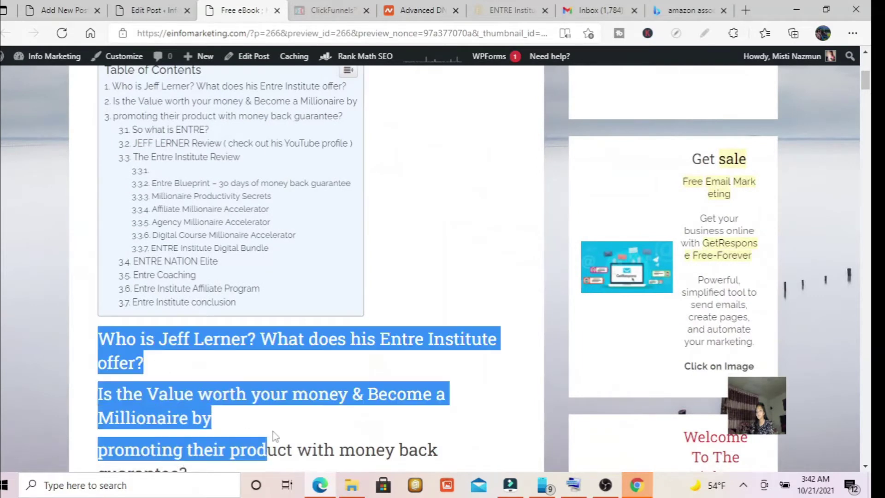
right_click(181, 392)
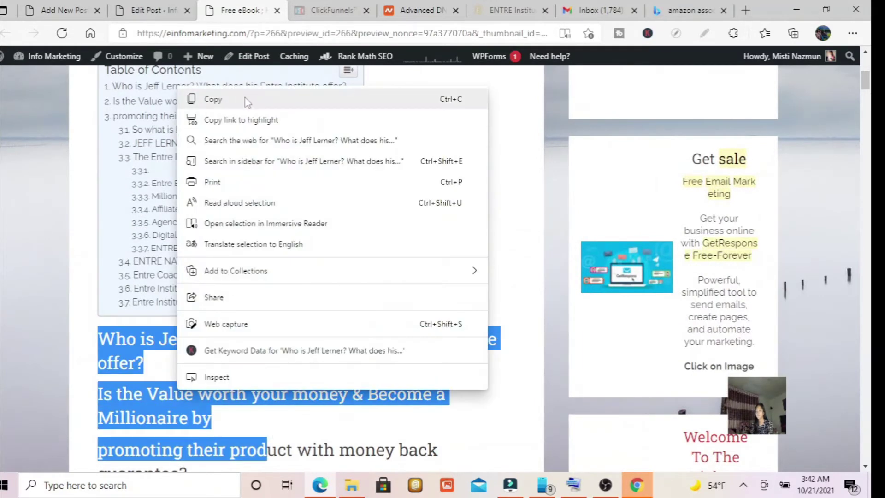
left_click(244, 98)
Paste the headings into the How To Make A Blog body, then open Add Media
left_click(150, 8)
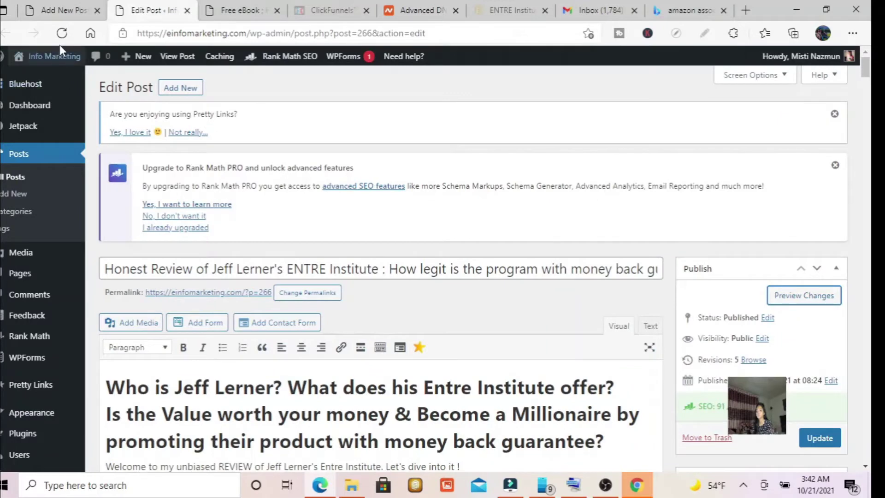
left_click(59, 13)
right_click(222, 393)
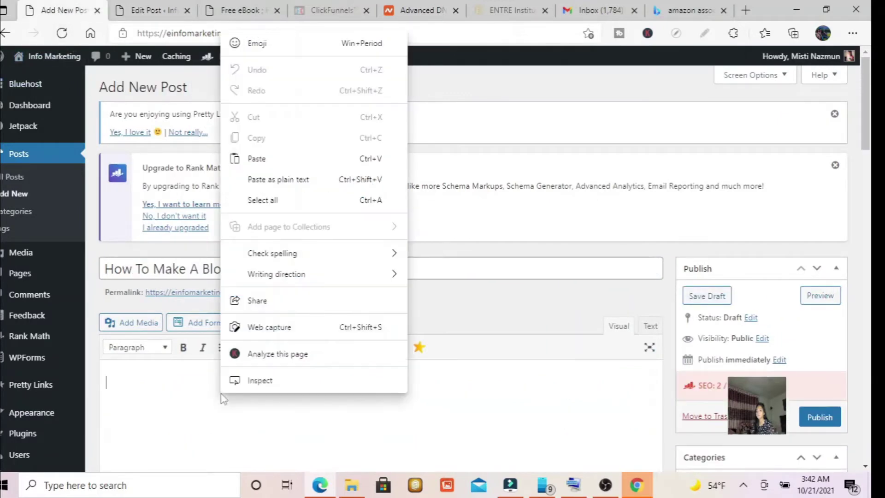
left_click(304, 157)
left_click_drag(870, 128, 871, 165)
scroll(869, 161, "down", 1)
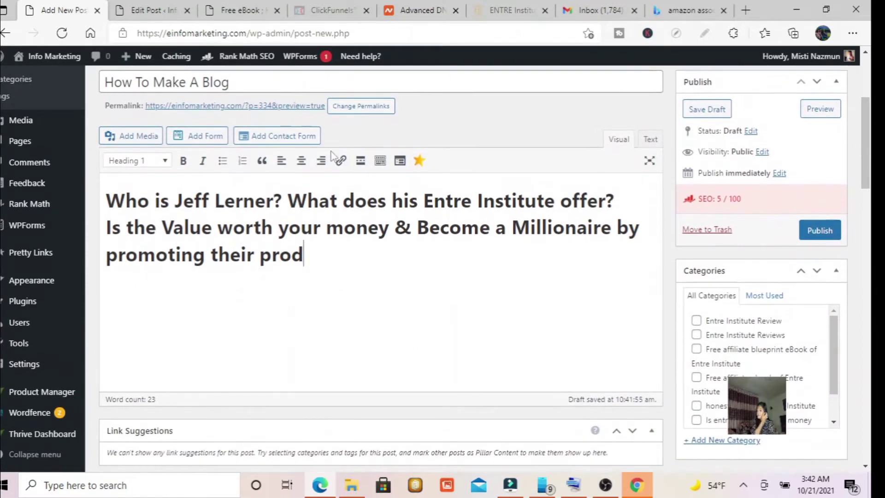
left_click(128, 138)
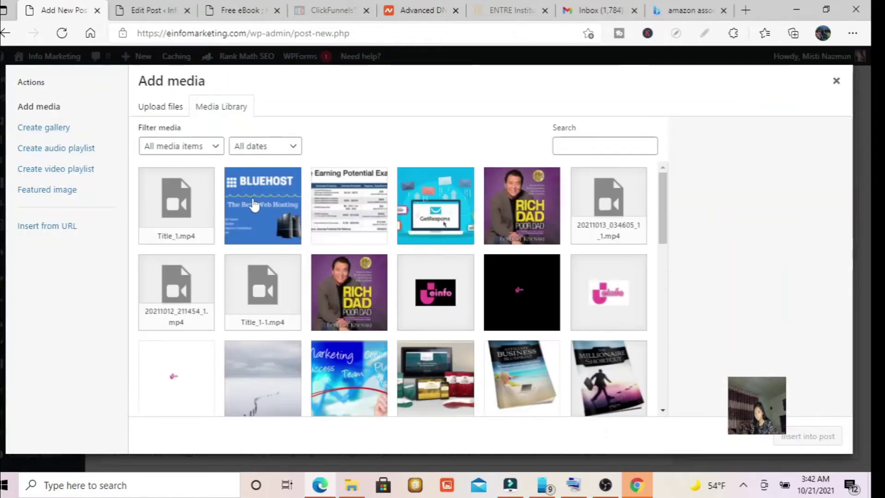
Insert the Bluehost 'The Best Web Hosting' image and add an empty paragraph after it
left_click(253, 204)
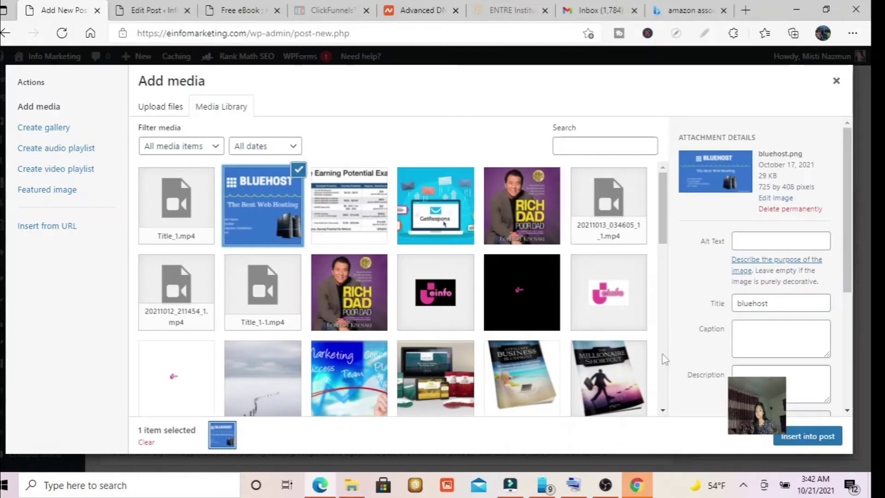
left_click(807, 440)
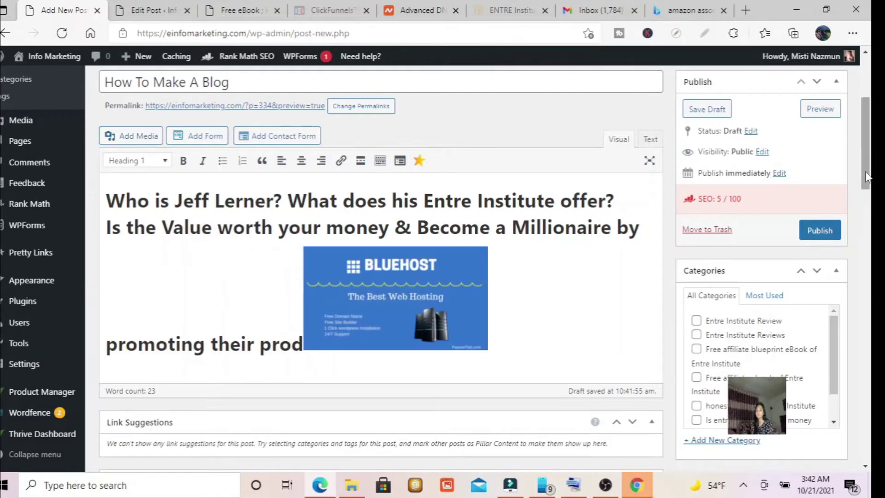
mouse_move(865, 171)
left_mouse_down()
mouse_move(868, 195)
mouse_move(869, 184)
left_mouse_up()
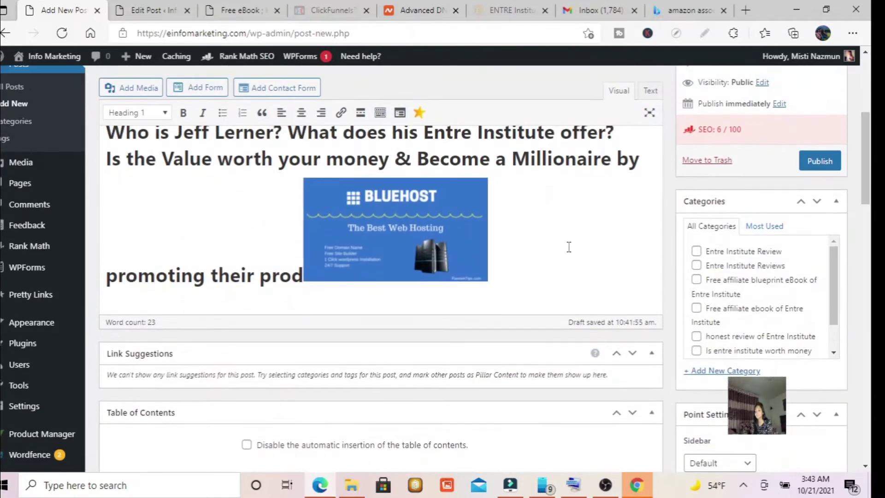
left_click(461, 228)
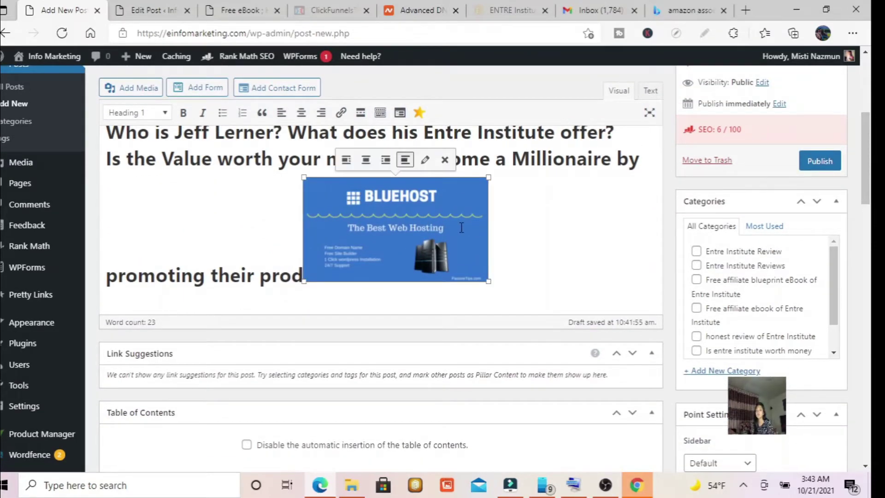
left_click(497, 262)
key("Return")
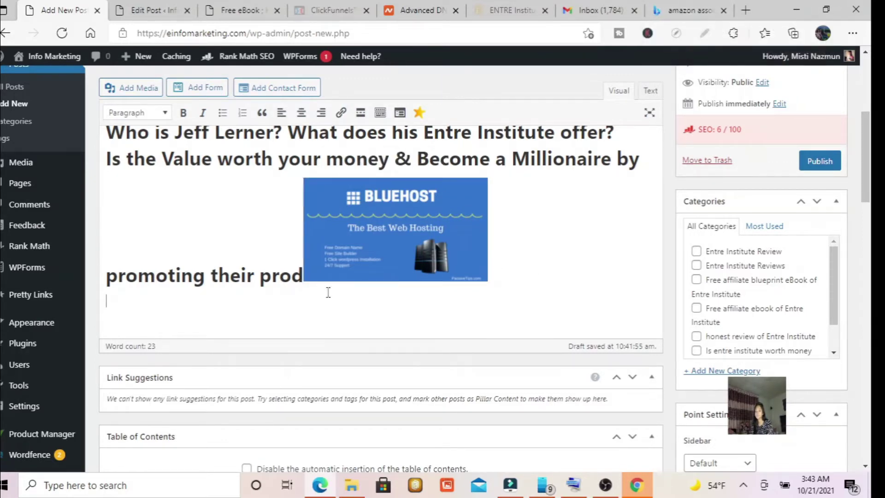
left_click(680, 9)
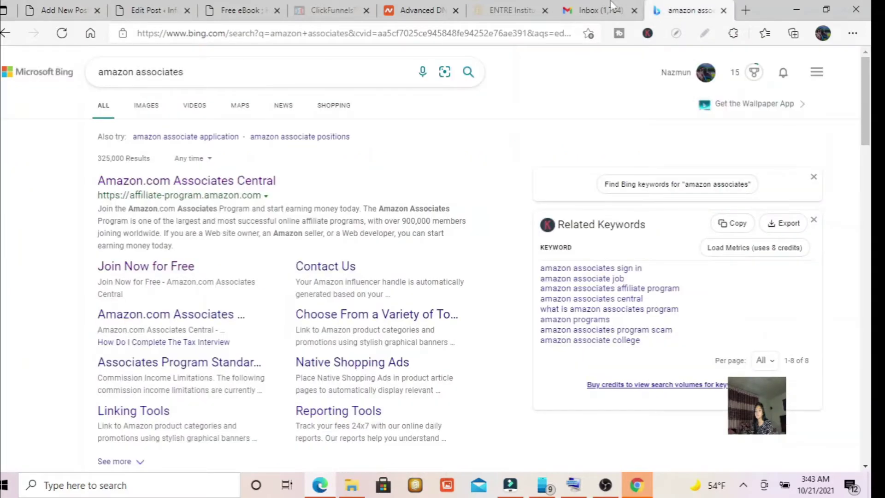
left_click(71, 4)
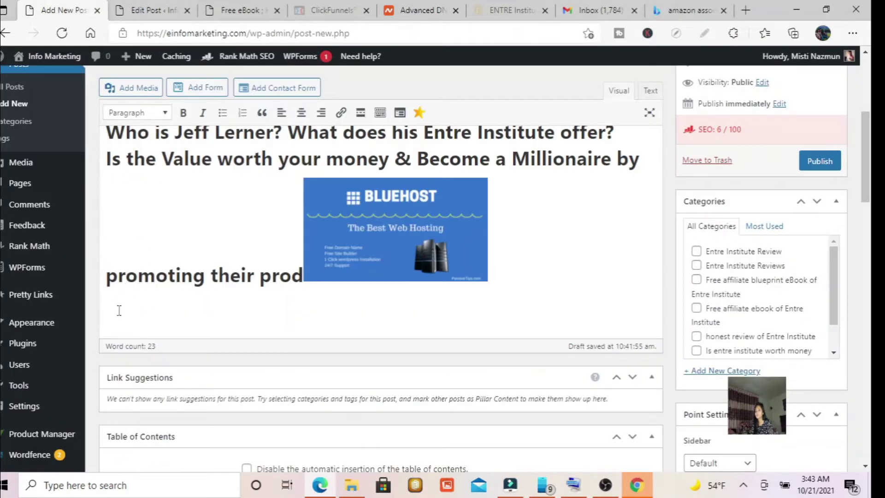
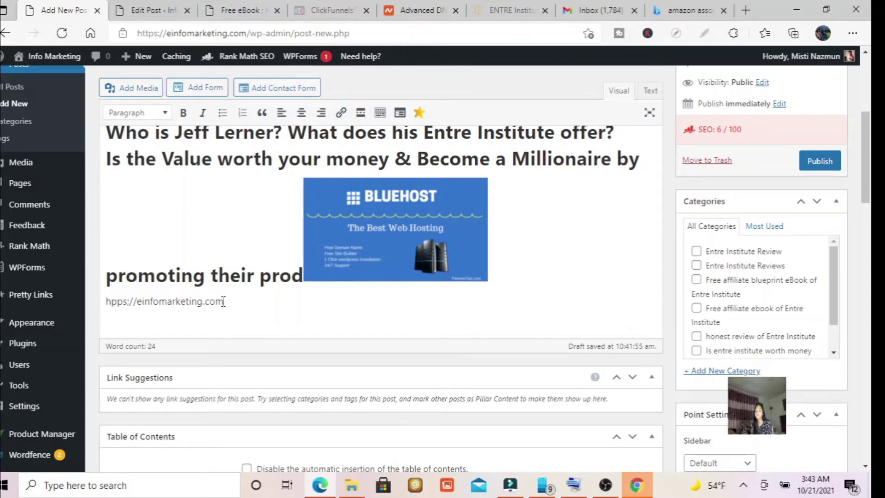
Type '/free-ebook' after einfomarketing.com on the link line below the Bluehost image
type("/free-ebook")
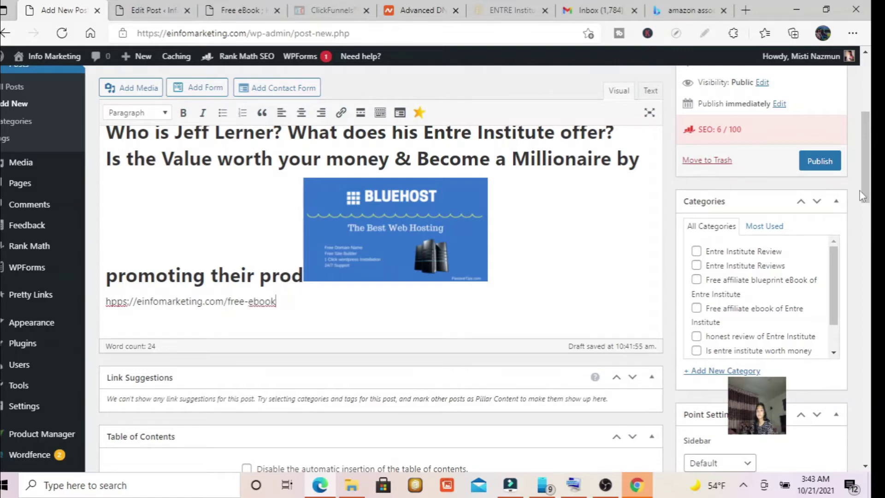
left_click_drag(865, 170, 861, 225)
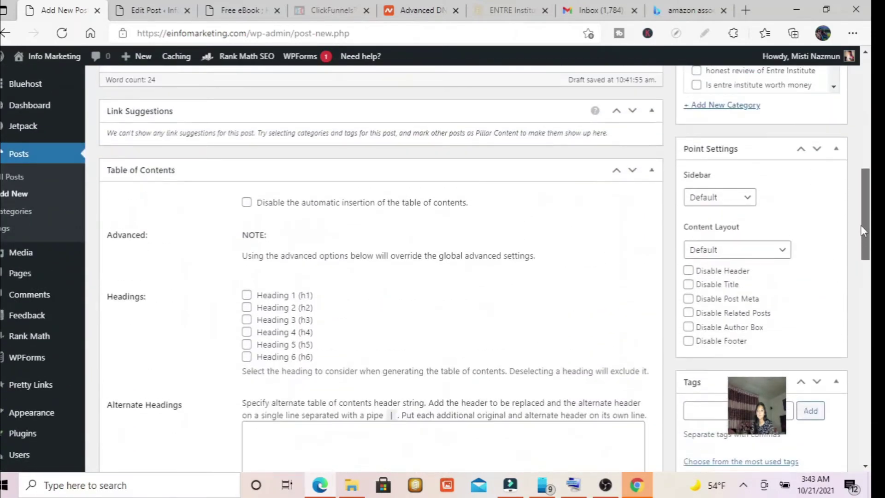
Choose No Sidebar in the post's Point Settings
left_click(743, 202)
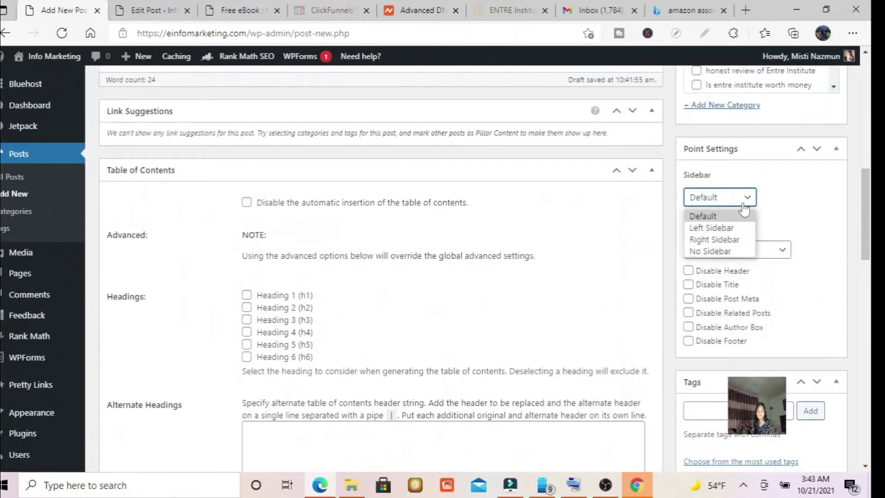
left_click(703, 254)
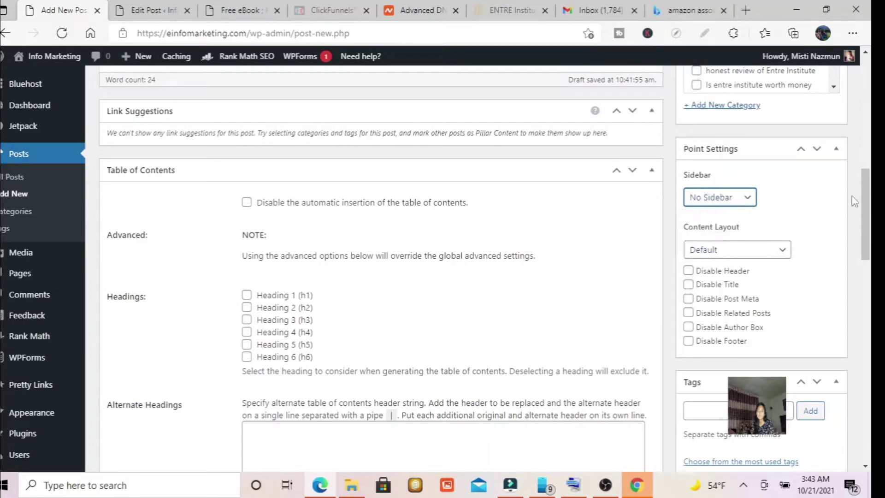
mouse_move(871, 196)
left_mouse_down()
mouse_move(871, 212)
mouse_move(867, 194)
left_mouse_up()
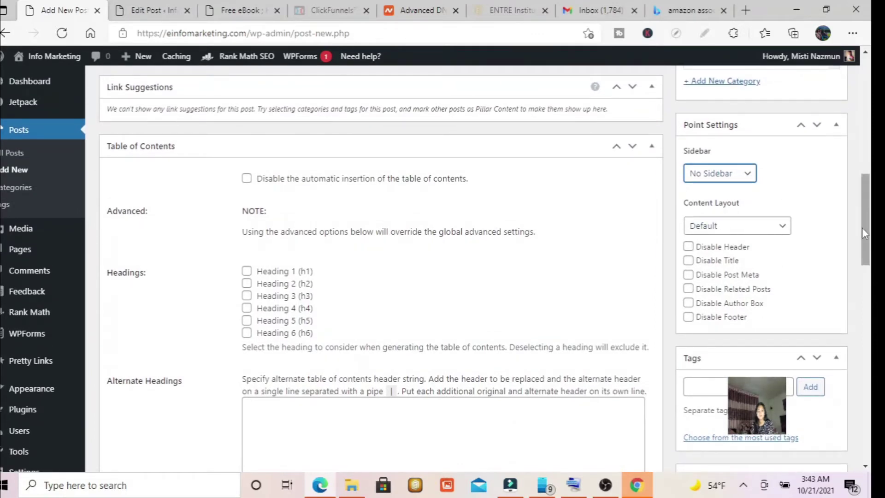
Disable the author box, footer, related posts, post meta and title, keeping the header
left_click(688, 303)
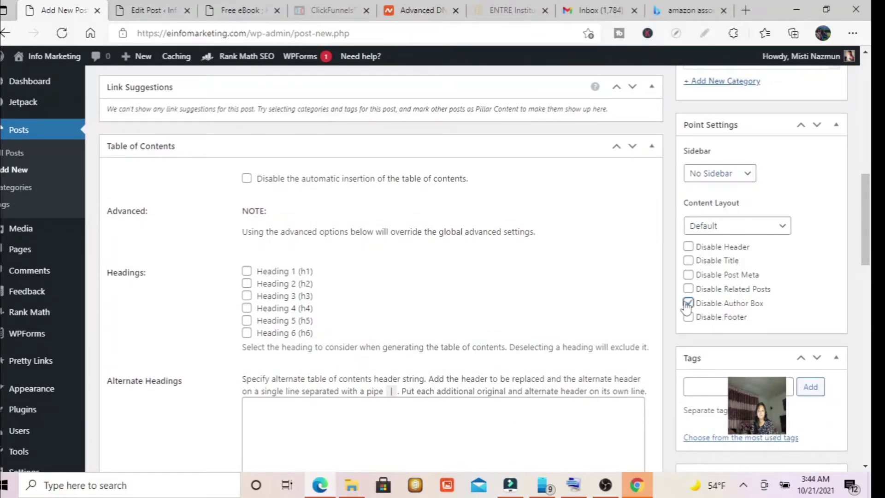
left_click(688, 317)
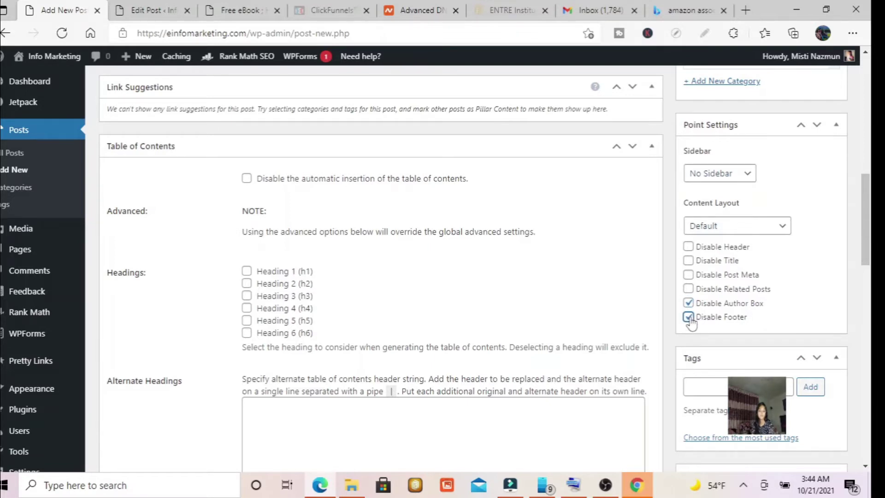
left_click(688, 289)
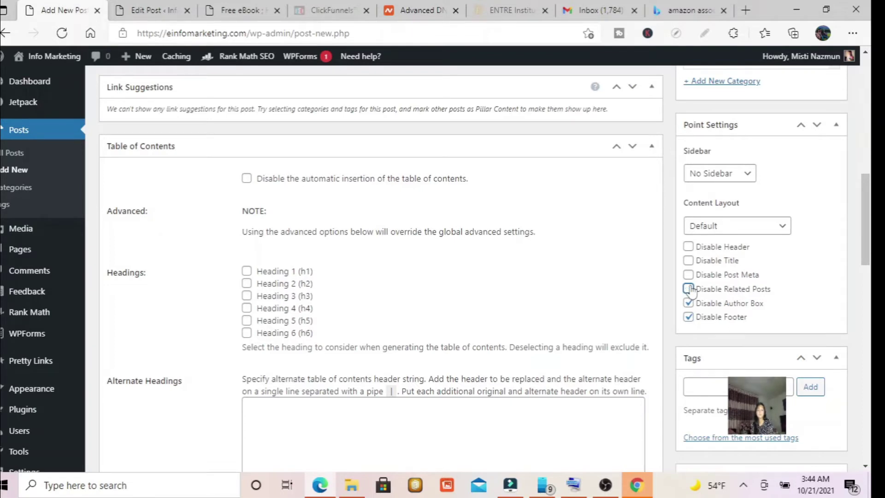
left_click(689, 289)
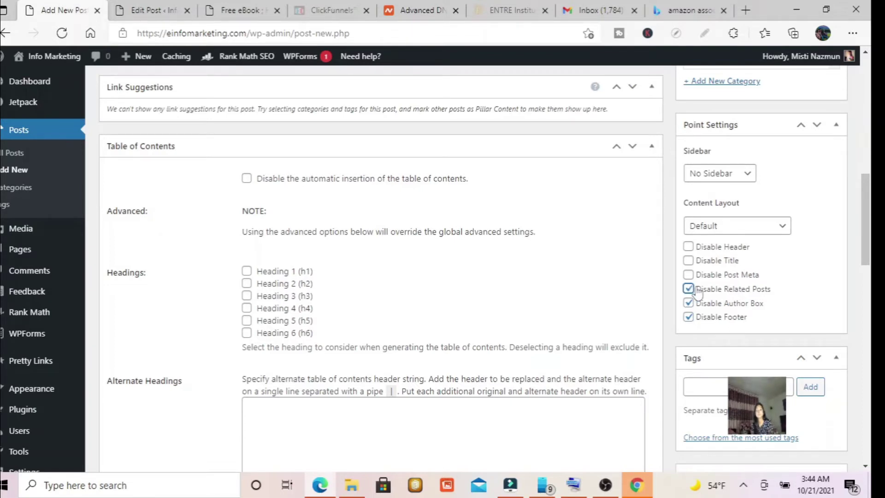
left_click(689, 289)
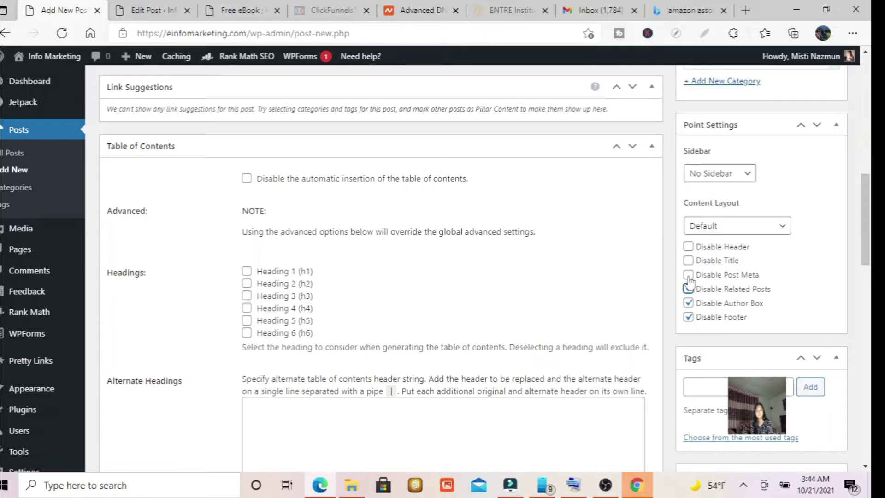
left_click(689, 276)
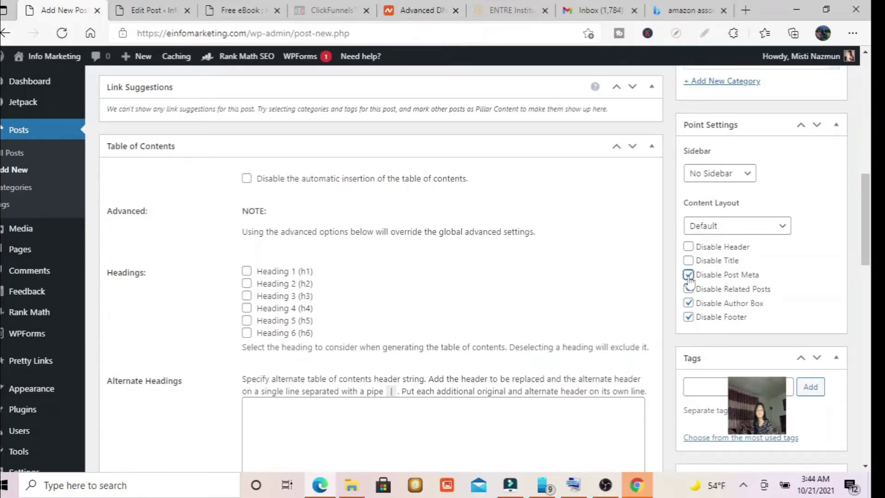
left_click(689, 260)
left_click(689, 246)
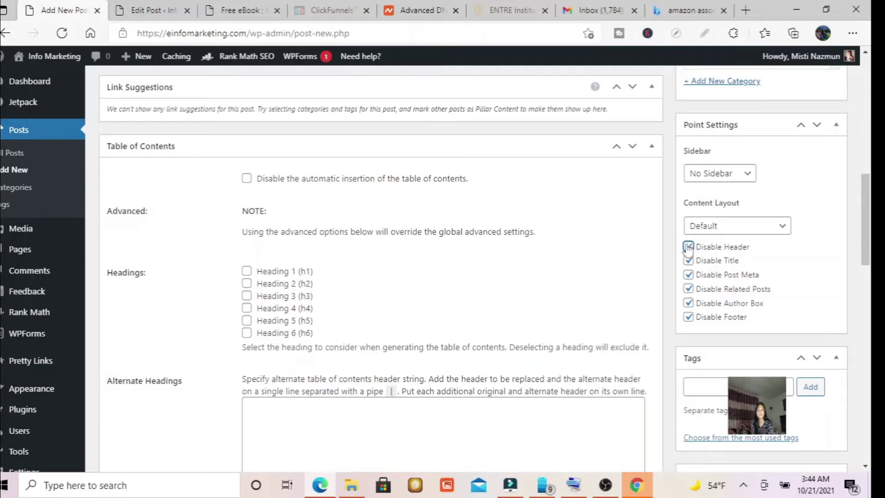
left_click(689, 247)
left_click_drag(867, 197, 862, 352)
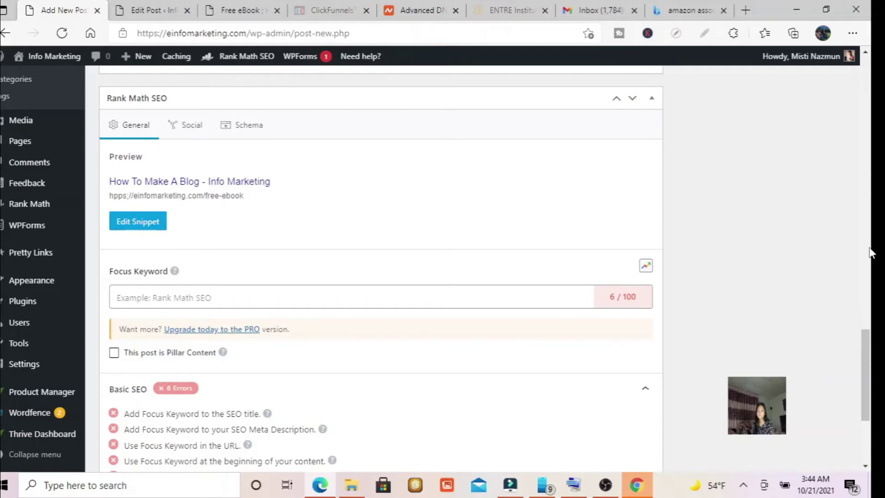
left_click_drag(871, 369, 871, 398)
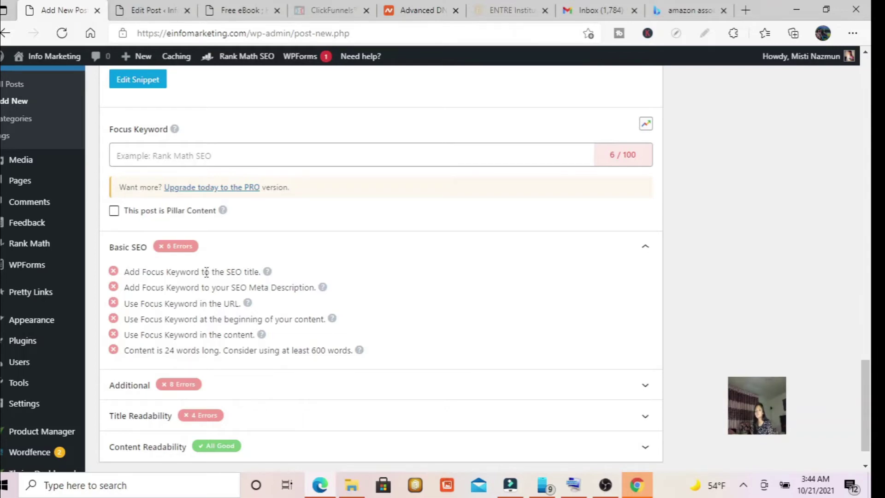
left_click_drag(867, 415, 851, 114)
left_click(259, 256)
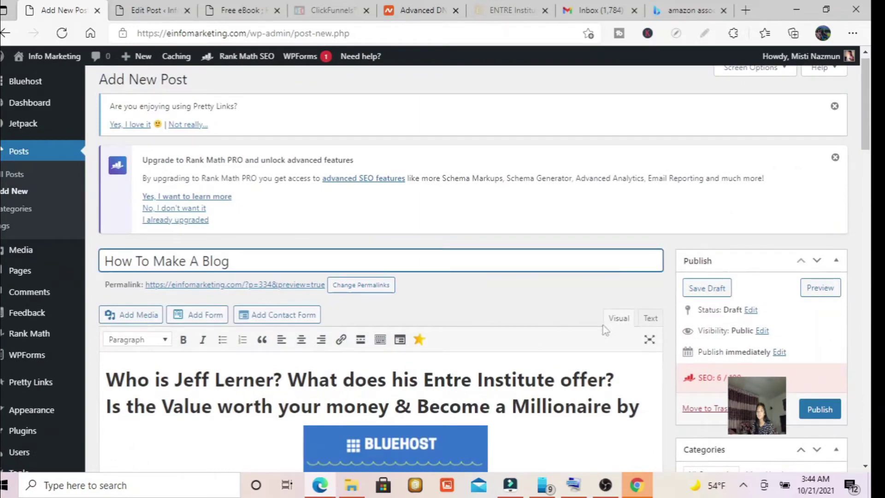
scroll(872, 183, "down", 5)
left_click_drag(872, 183, 853, 423)
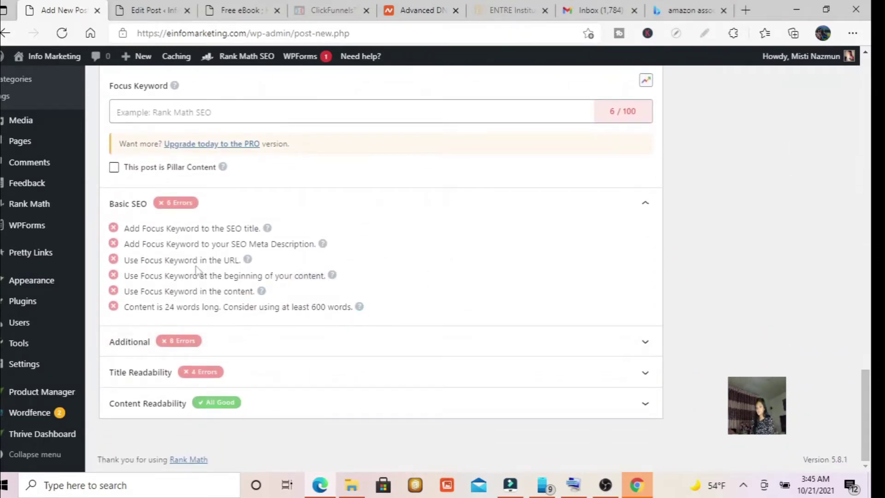
left_click_drag(125, 261, 253, 257)
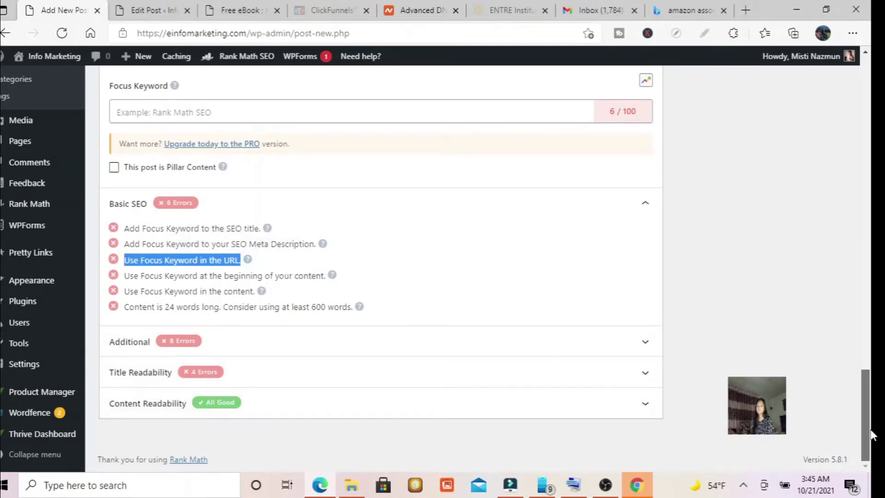
left_click_drag(866, 402, 867, 431)
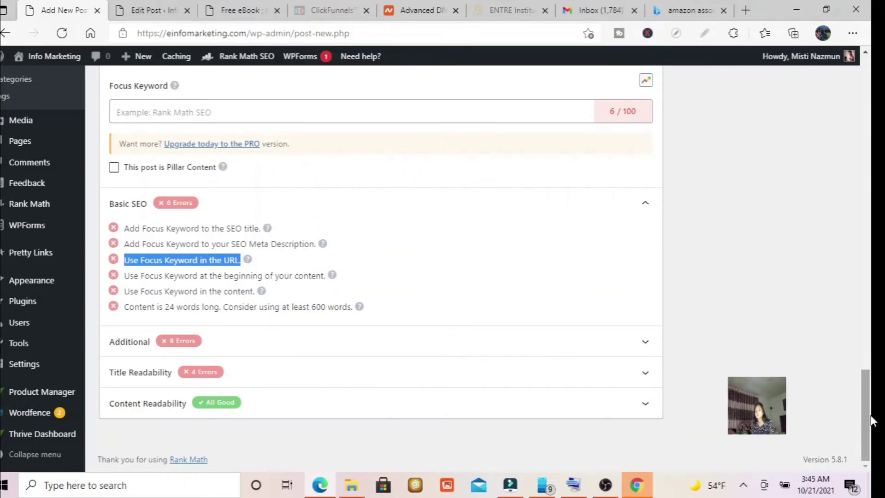
left_click_drag(871, 420, 872, 206)
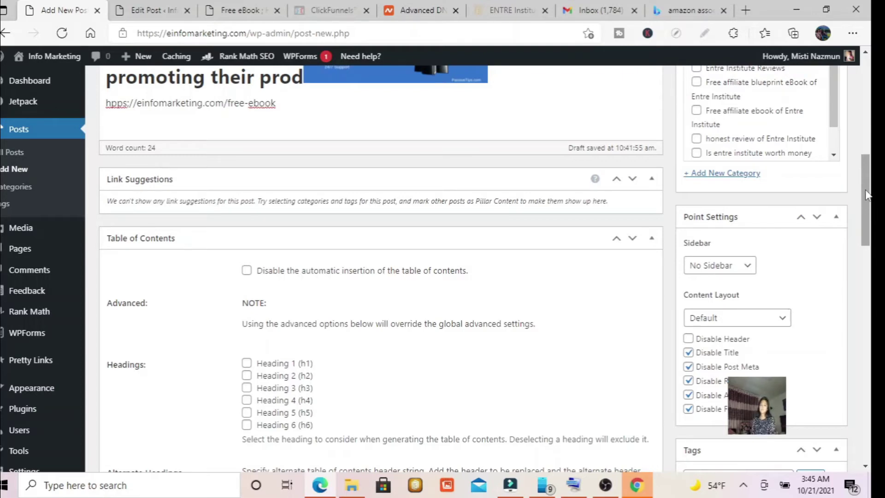
left_click_drag(864, 190, 864, 141)
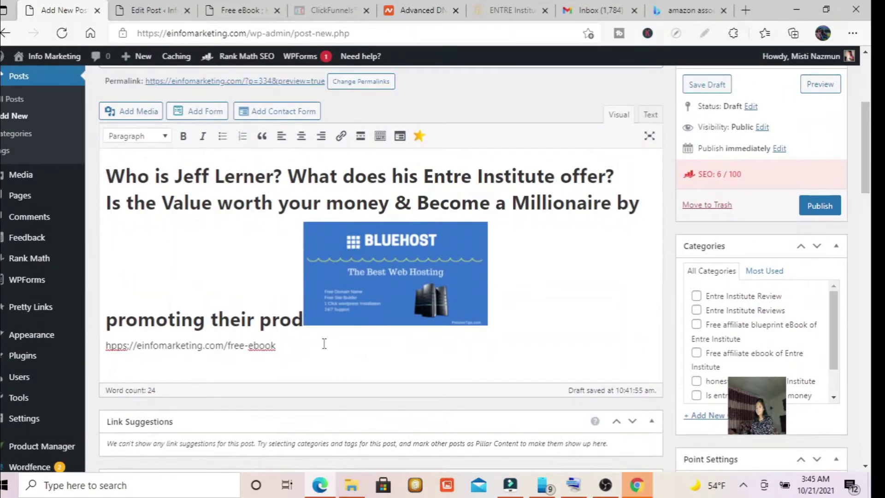
Add an empty paragraph below the link, then open the Entre Institute review's eBook link destination
left_click(282, 354)
key("Return")
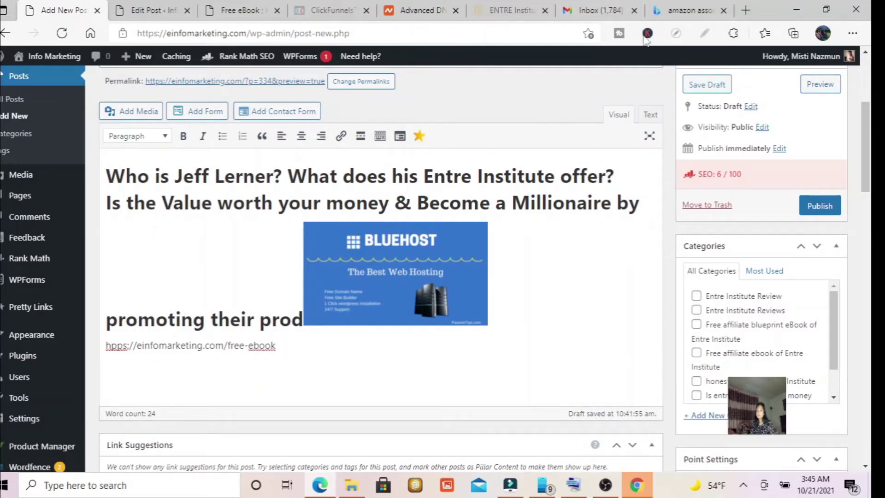
left_click(148, 11)
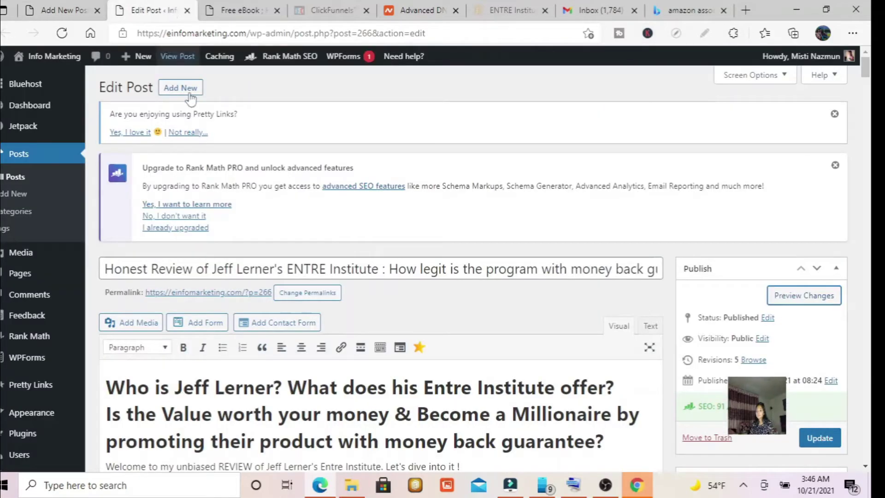
scroll(873, 110, "down", 10)
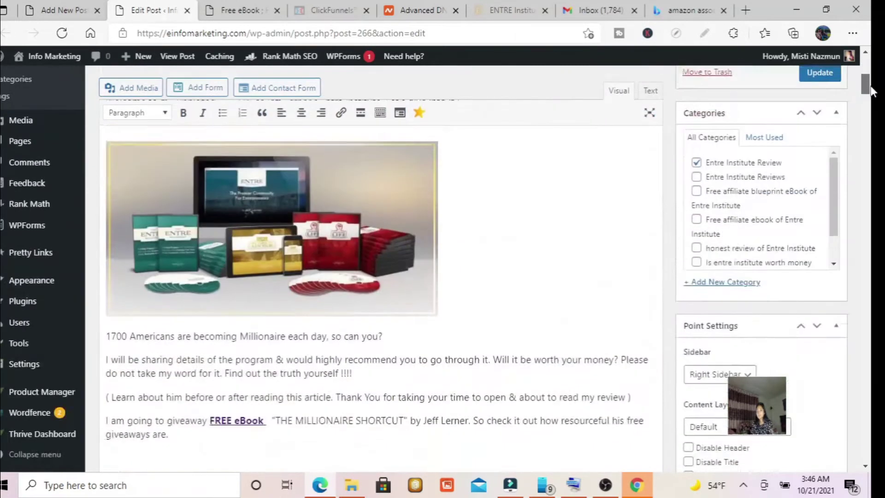
mouse_move(873, 106)
left_mouse_down()
mouse_move(862, 84)
mouse_move(863, 102)
left_mouse_up()
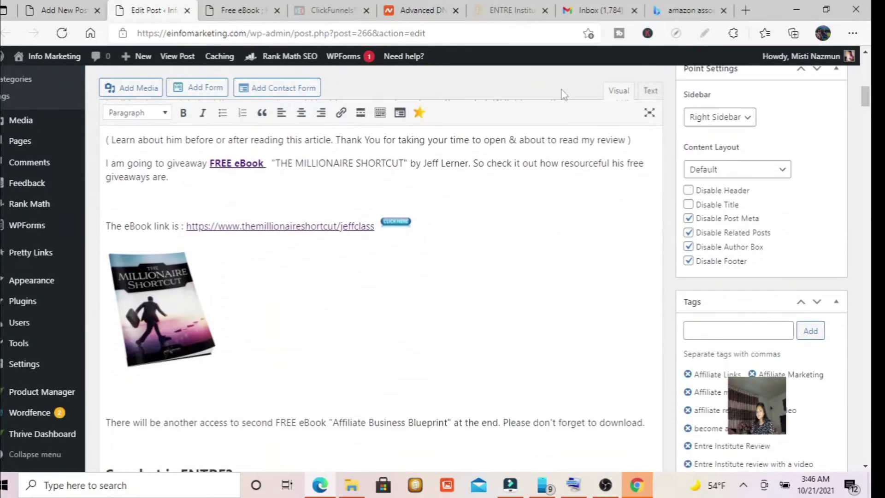
left_click(305, 229)
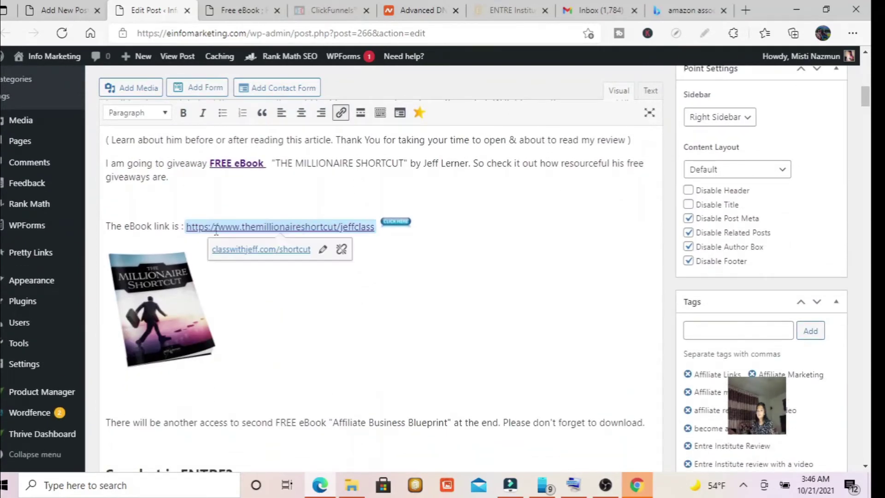
left_click_drag(187, 229, 372, 228)
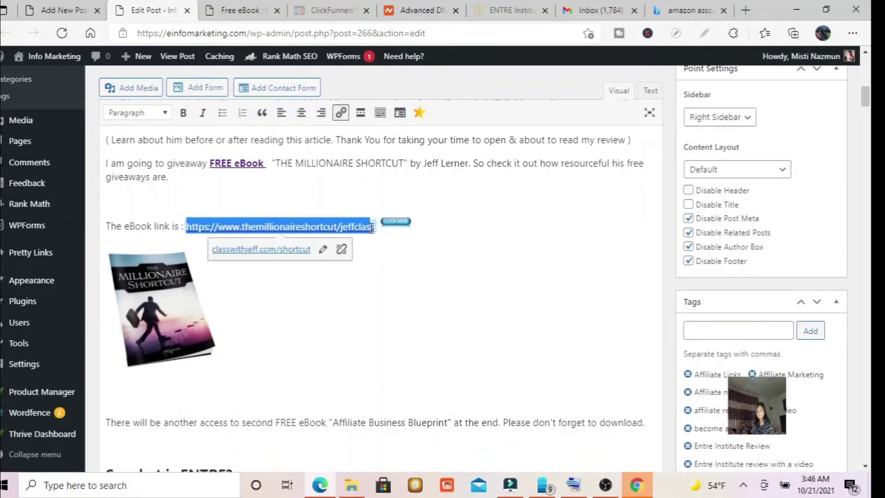
left_click(270, 250)
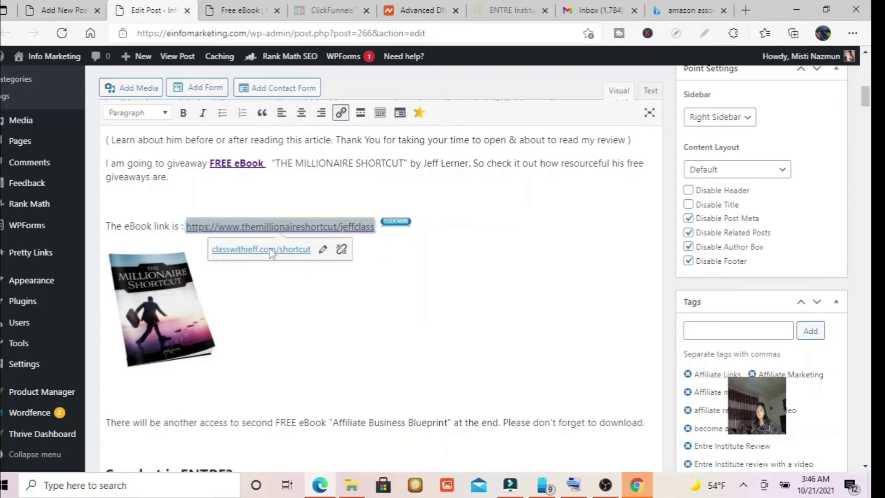
Copy the eBook landing page's web address and switch back to the new draft post
left_click_drag(329, 33, 138, 33)
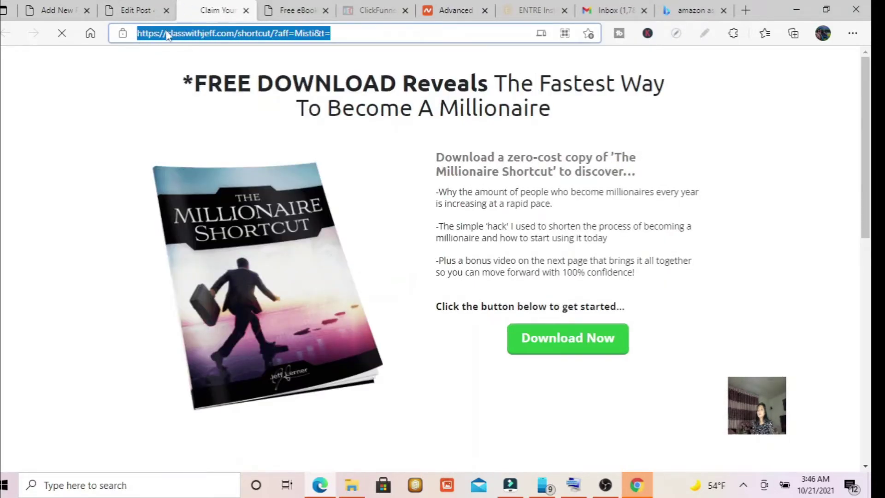
right_click(166, 32)
left_click(201, 138)
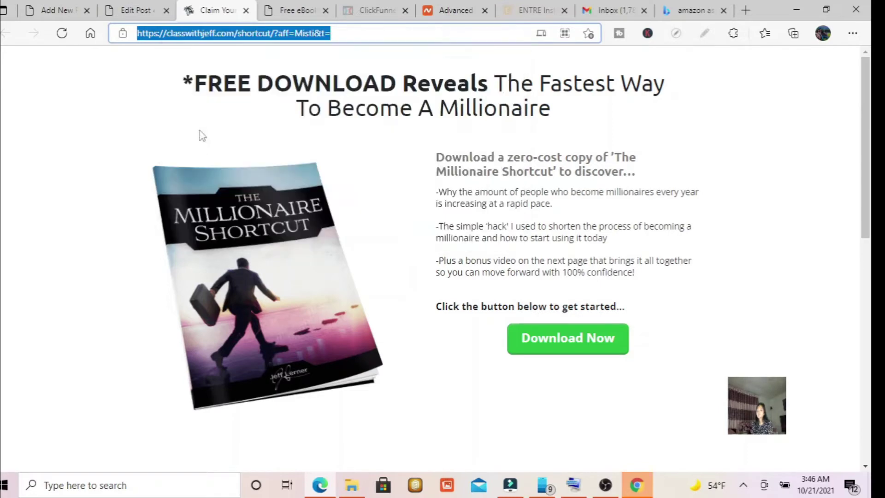
left_click(128, 9)
left_click(158, 373)
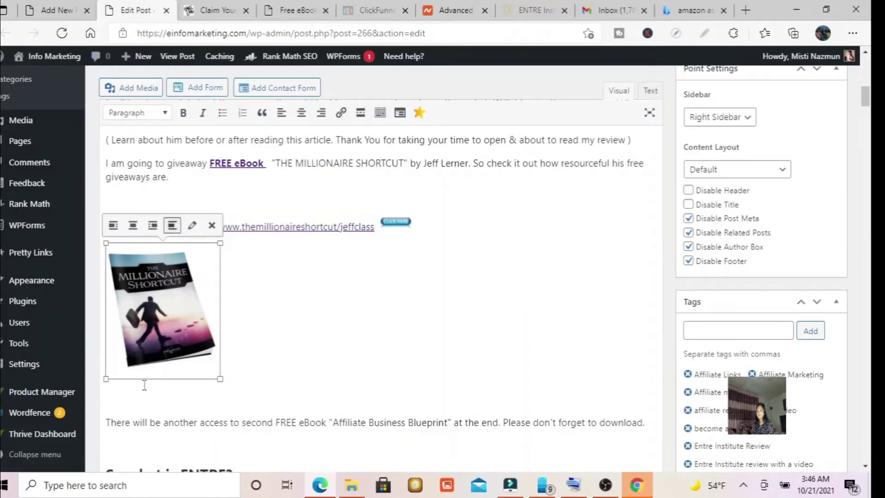
left_click(310, 357)
left_click(51, 9)
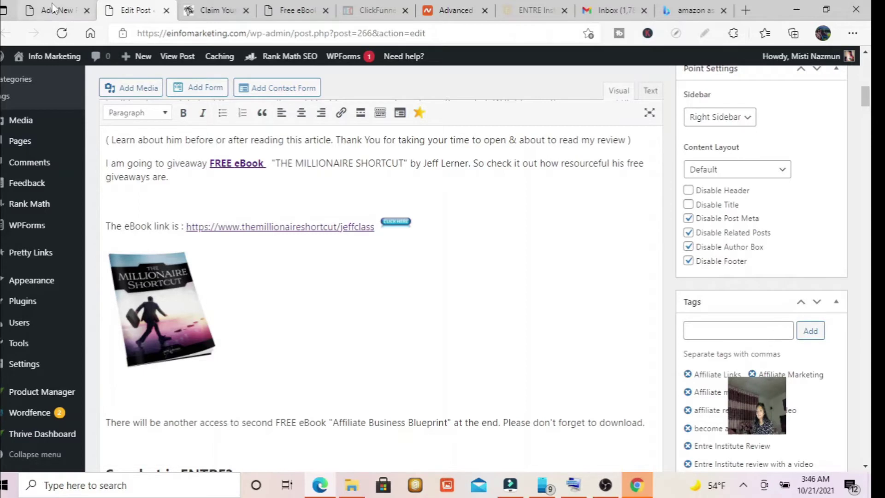
Paste the copied eBook link into the draft and check where it leads
right_click(111, 378)
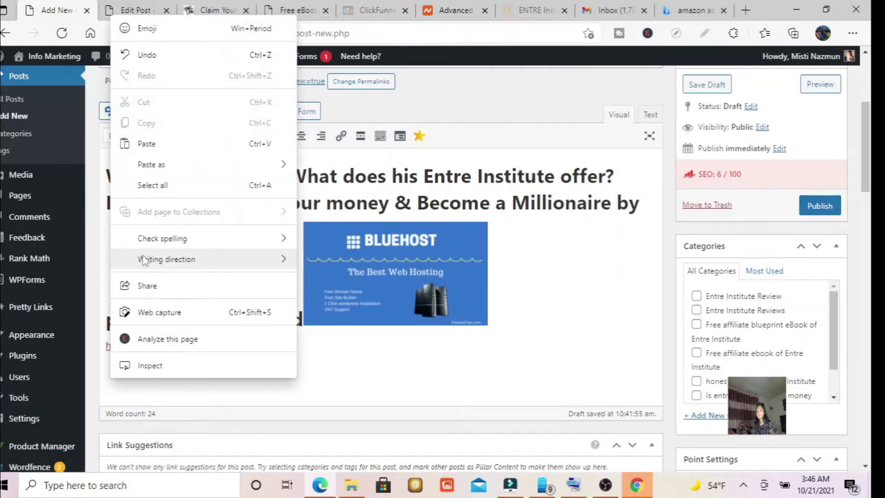
left_click(153, 149)
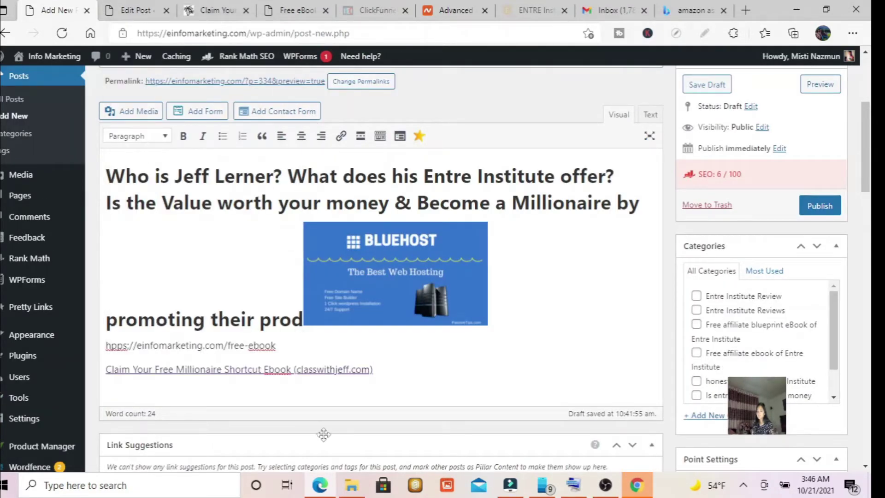
left_click(316, 371)
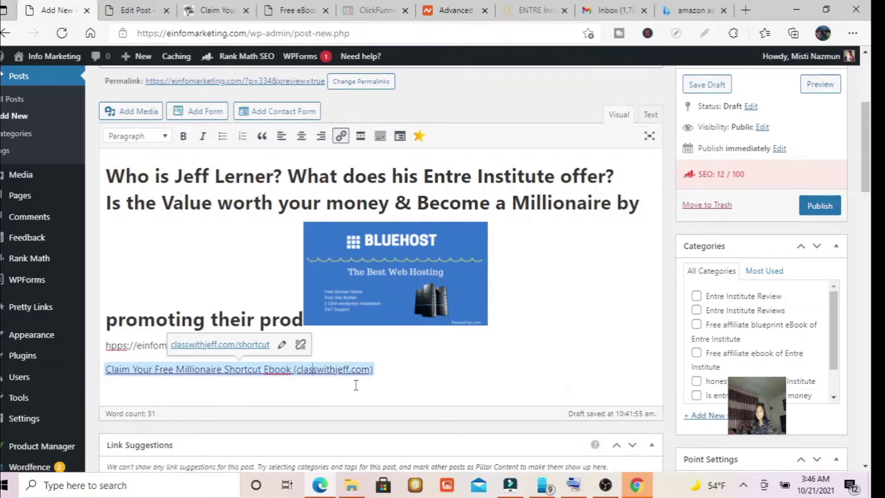
left_click(254, 346)
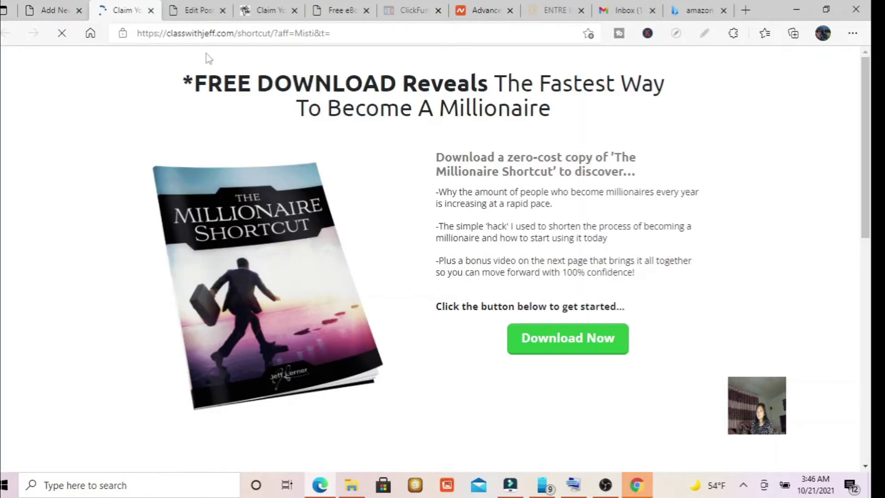
left_click(151, 11)
left_click(284, 346)
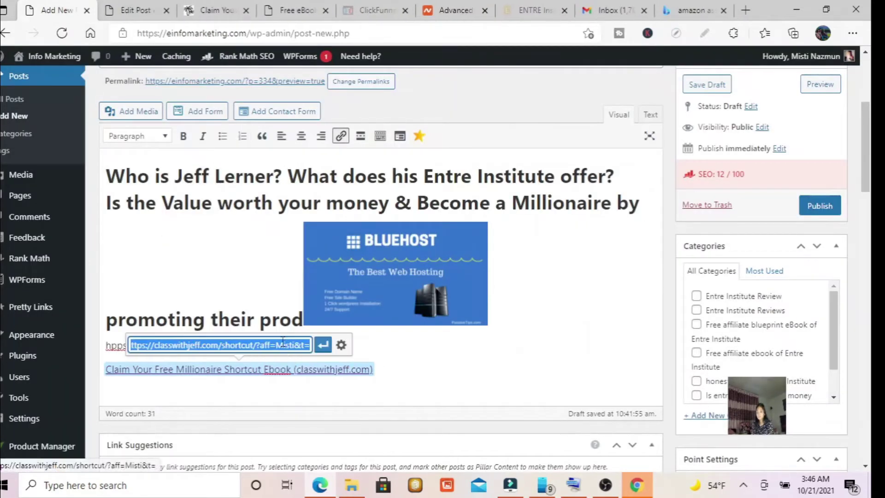
Copy the link's classwithjeff.com URL and delete the pasted link text
right_click(285, 345)
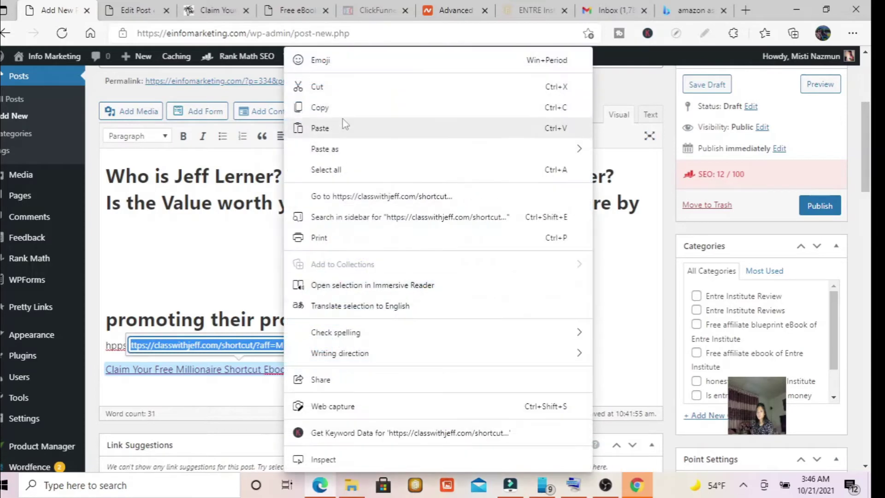
left_click(345, 113)
left_click(376, 368)
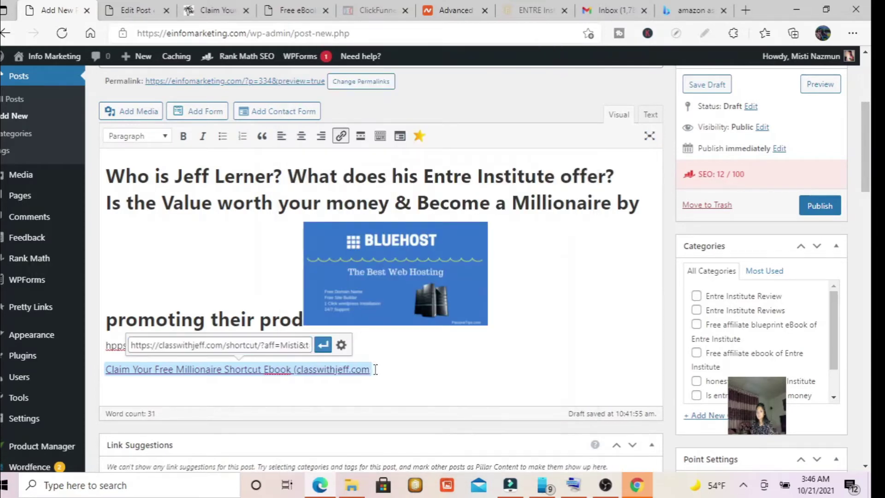
key("BackSpace")
key("BackSpace")
key("BackSpace")
key("BackSpace")
key("BackSpace")
key("BackSpace")
key("BackSpace")
key("BackSpace")
key("BackSpace")
key("BackSpace")
key("BackSpace")
key("BackSpace")
key("BackSpace")
key("BackSpace")
key("BackSpace")
key("BackSpace")
key("BackSpace")
key("BackSpace")
key("BackSpace")
key("BackSpace")
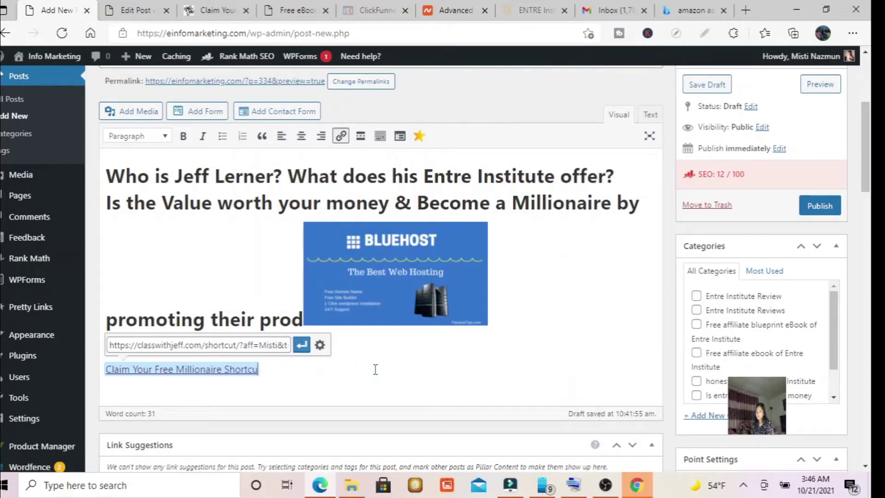
key("BackSpace")
key("BackSpace")
key("BackSpace")
key("BackSpace")
key("BackSpace")
key("BackSpace")
key("BackSpace")
key("BackSpace")
key("BackSpace")
key("BackSpace")
key("BackSpace")
key("BackSpace")
key("BackSpace")
key("BackSpace")
key("BackSpace")
key("BackSpace")
key("BackSpace")
key("BackSpace")
key("BackSpace")
key("BackSpace")
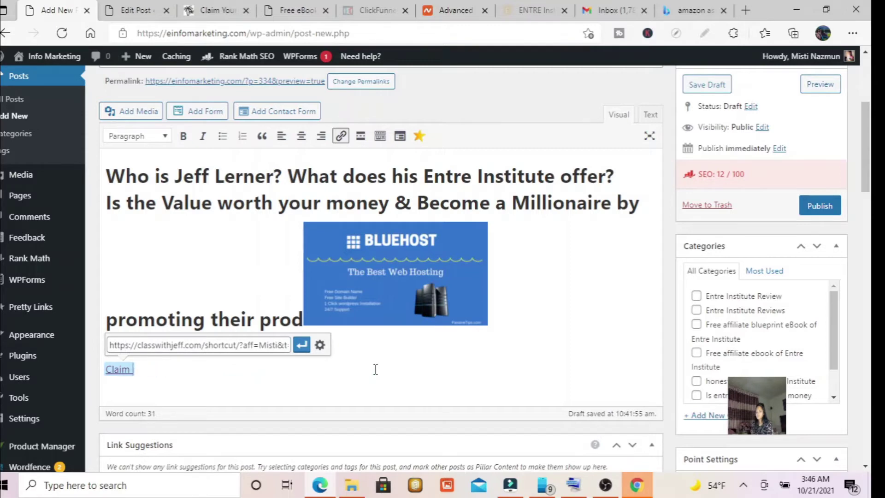
key("BackSpace")
key("BackSpace")
key("BackSpace")
key("BackSpace")
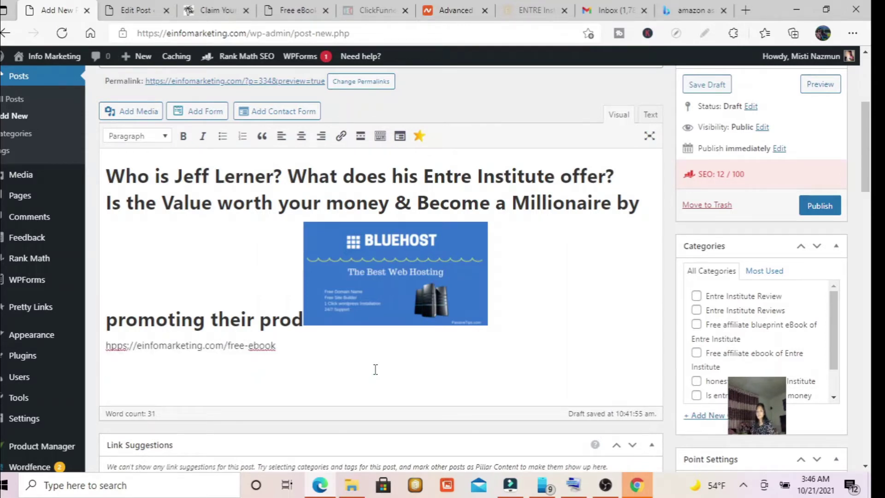
Paste the URL as plain text on the empty line, then select and delete it
right_click(141, 367)
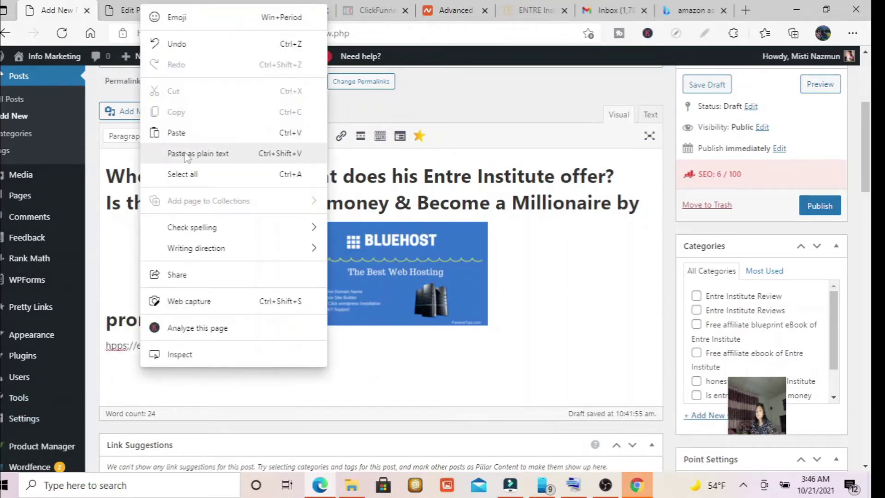
left_click(185, 135)
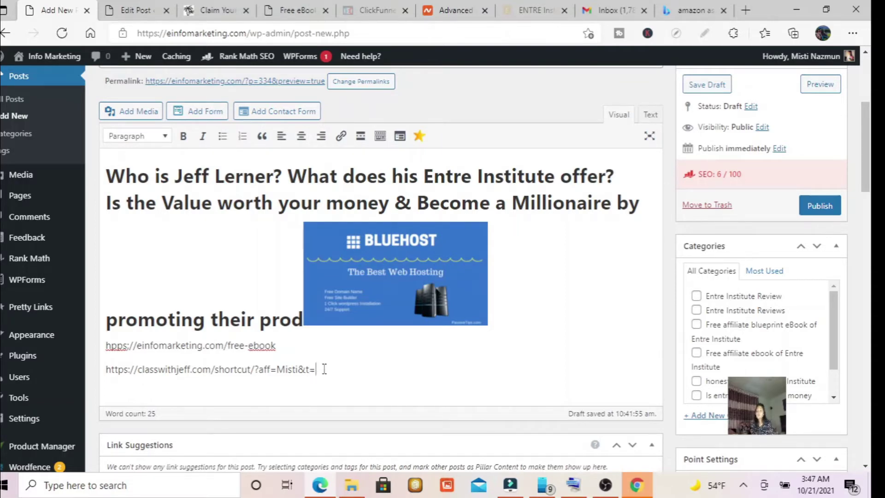
left_click_drag(317, 369, 106, 373)
key("ctrl+c")
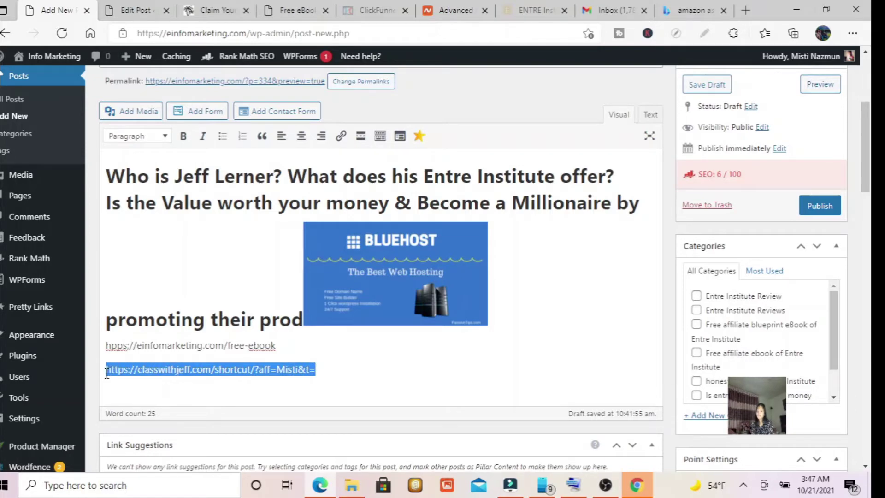
key("BackSpace")
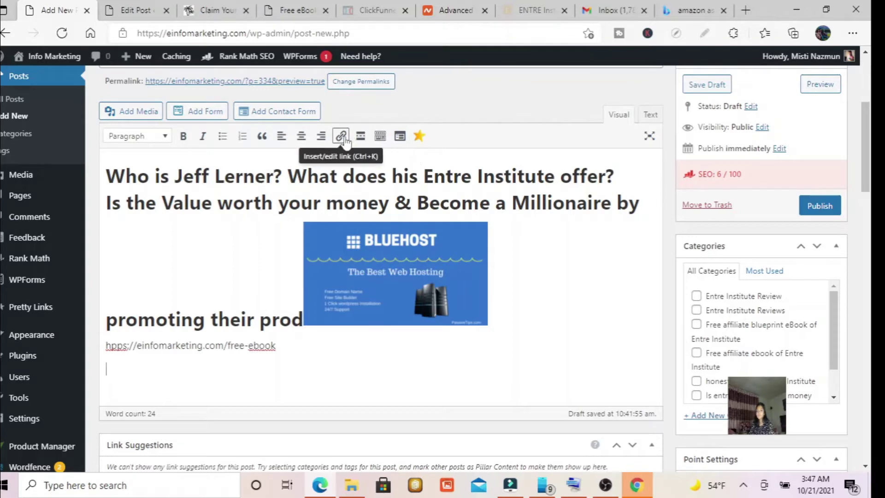
Start a new Pretty Link with the classwithjeff.com shortcut page URL as its target
left_click(420, 139)
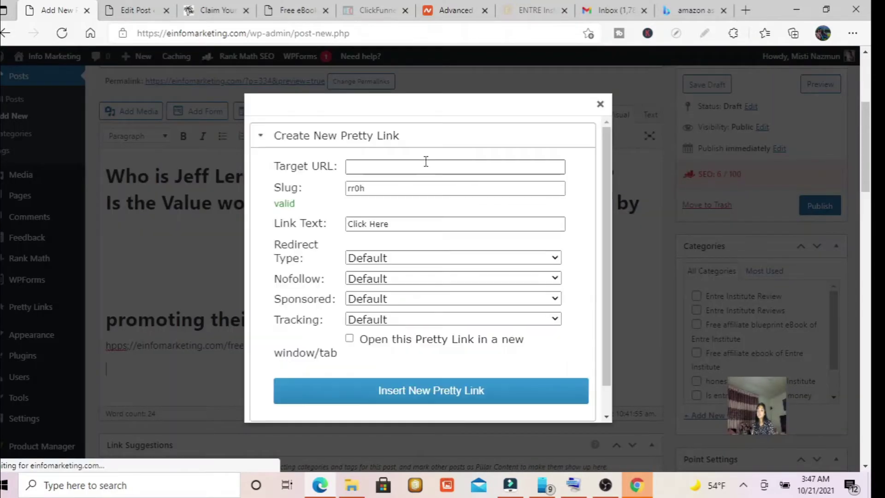
left_click(392, 165)
right_click(393, 167)
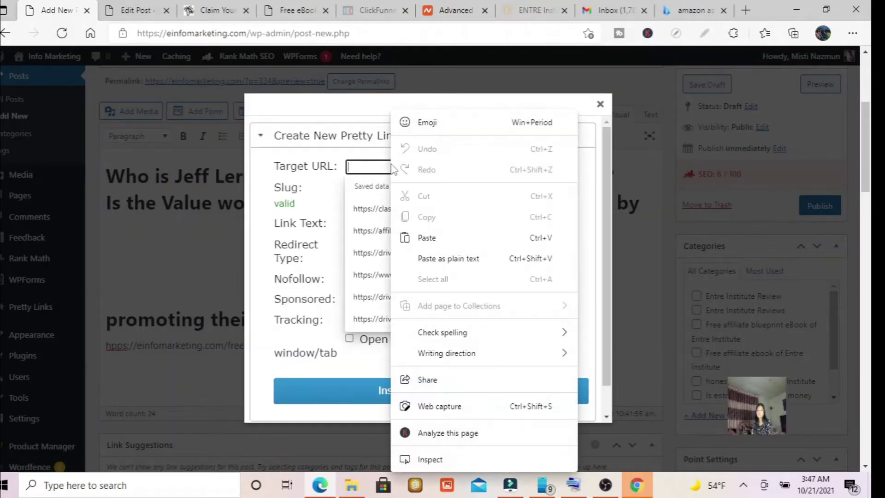
left_click(418, 238)
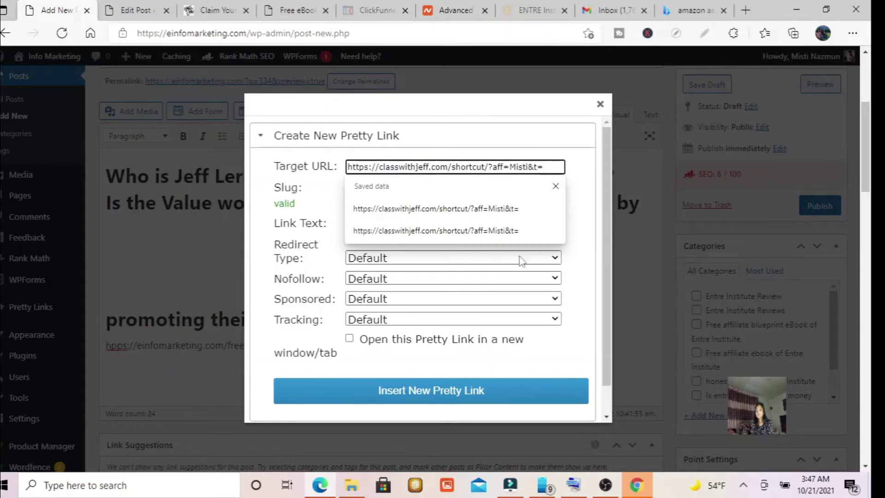
left_click(515, 278)
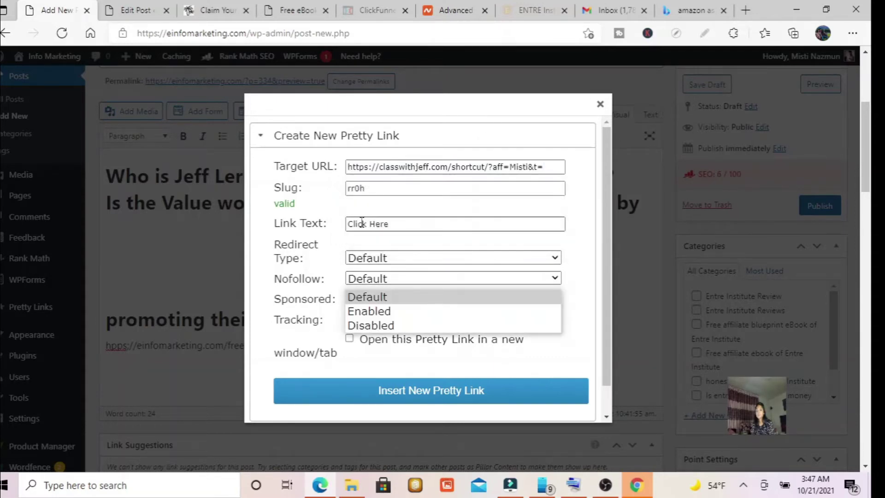
Set the link text to 'free-ebook-millionaire/shortcut' and insert the Pretty Link into the post
left_click(380, 224)
key("ctrl+a")
key("BackSpace")
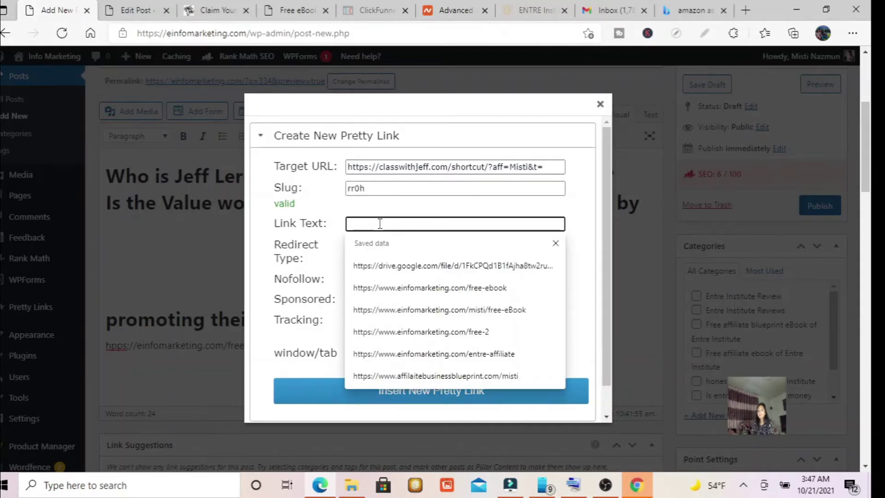
type("htt")
key("BackSpace")
key("BackSpace")
left_click(380, 224)
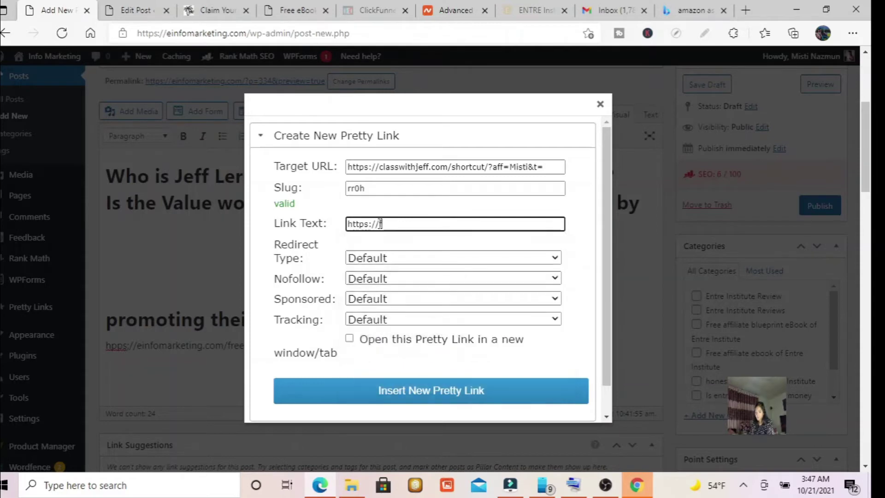
type("free-e")
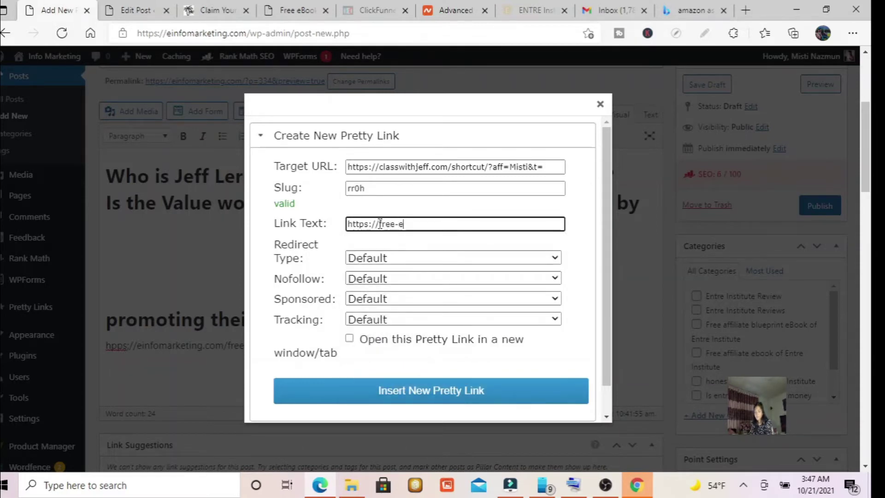
type("book-")
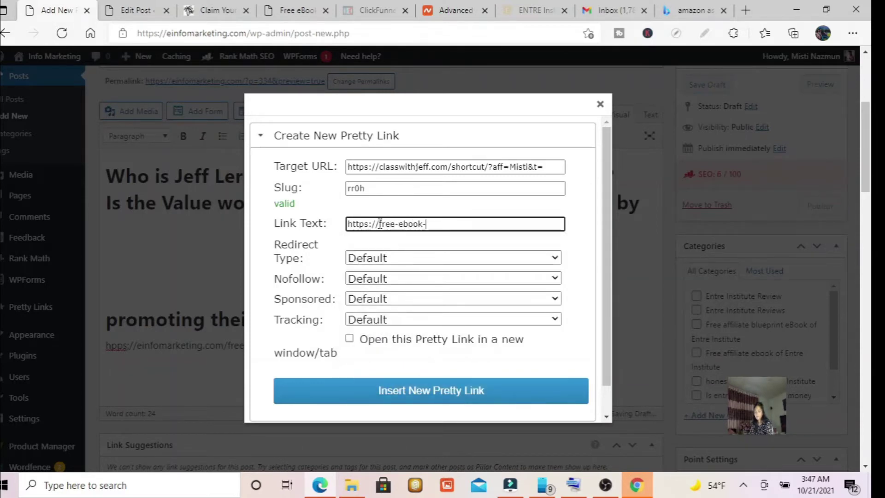
type("millio")
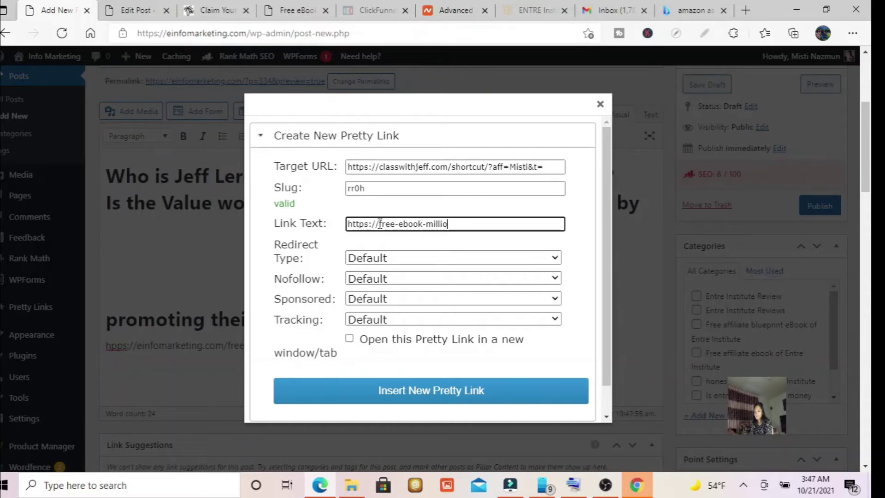
type("naire/shortcut")
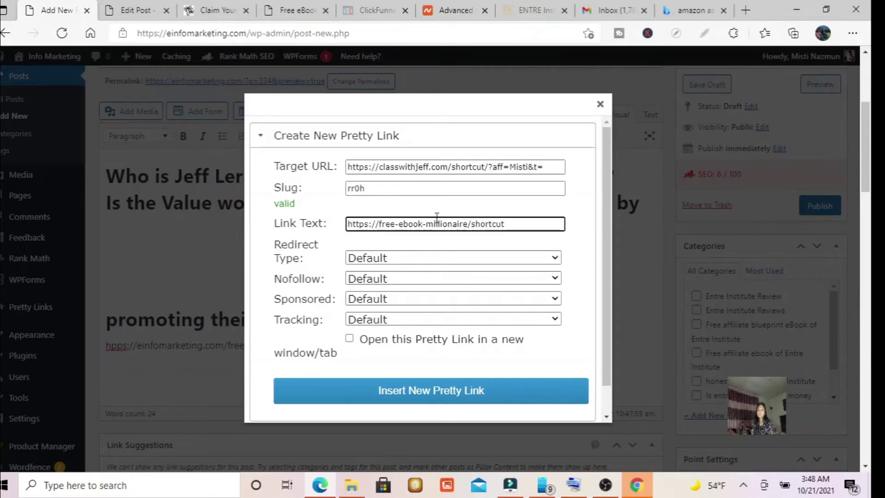
left_click(409, 393)
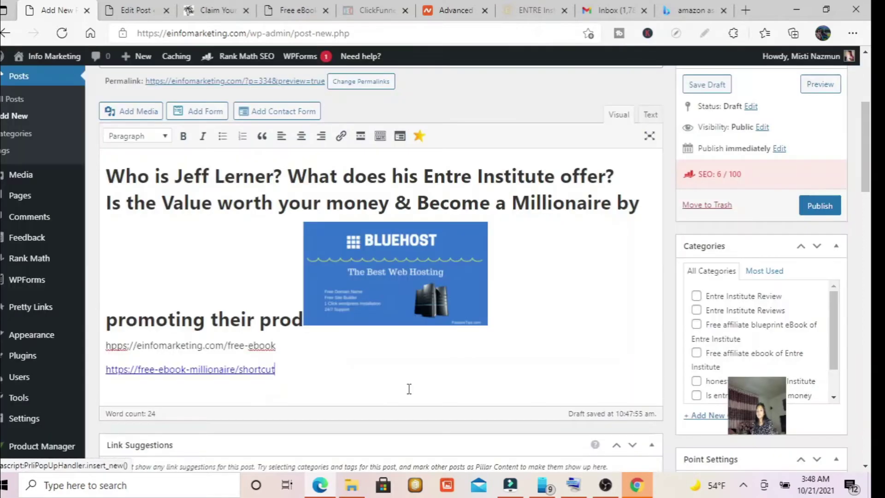
Open the /free-ebook link's editor and select its old short URL
left_click(245, 374)
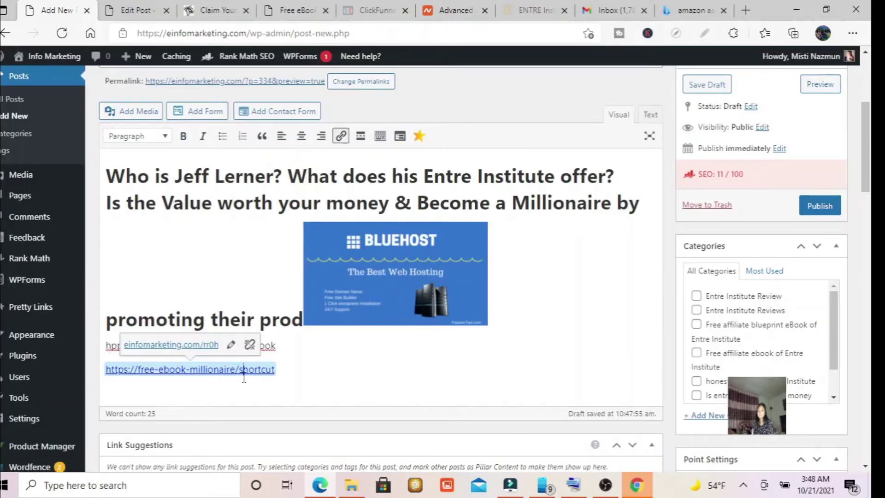
left_click(245, 408)
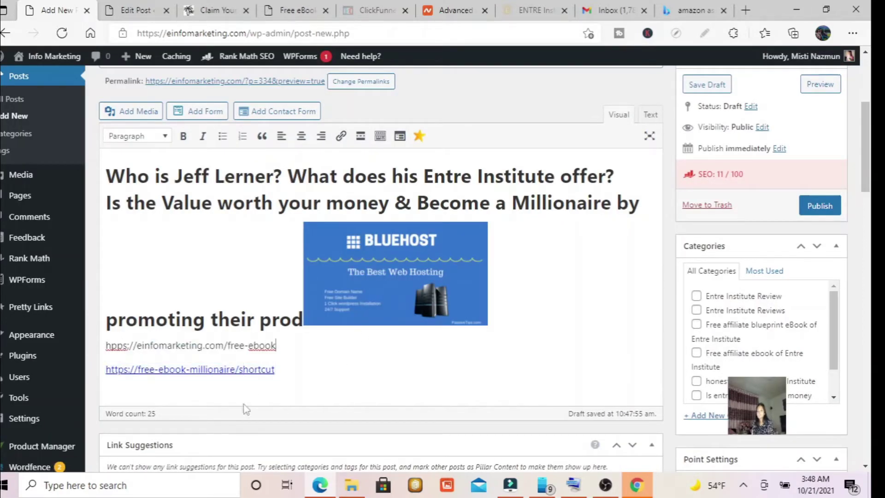
left_click(235, 370)
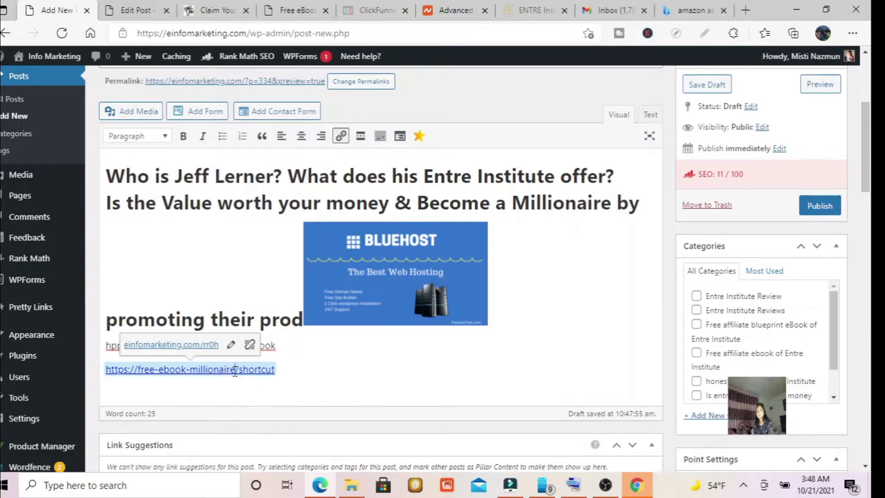
left_click(231, 344)
triple_click(234, 345)
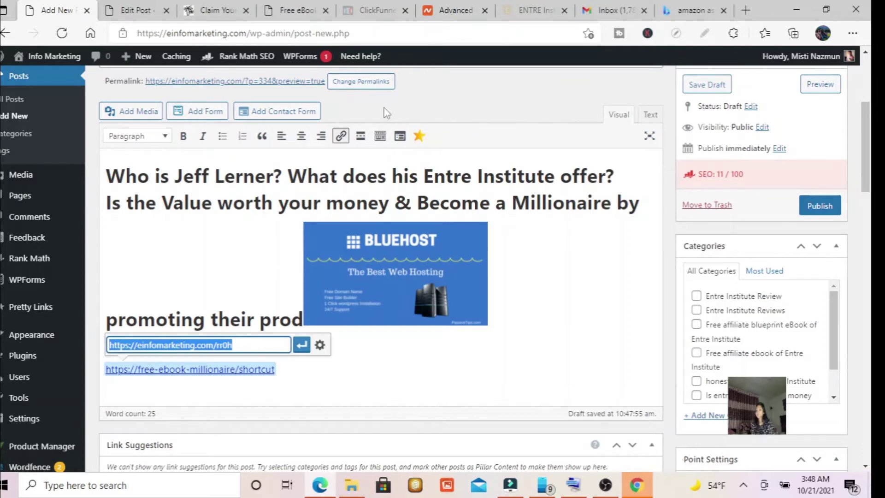
Copy the Millionaire Shortcut page address from the Claim Your tab
left_click(236, 8)
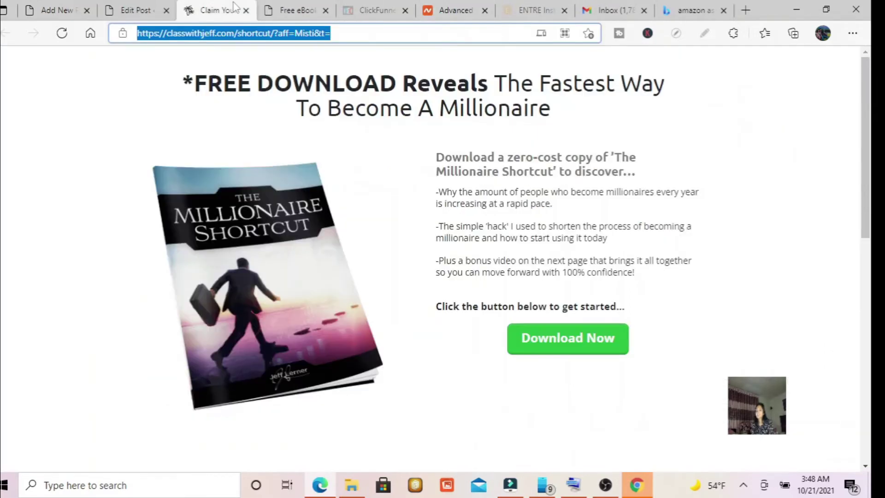
right_click(259, 33)
left_click(291, 137)
left_click(58, 9)
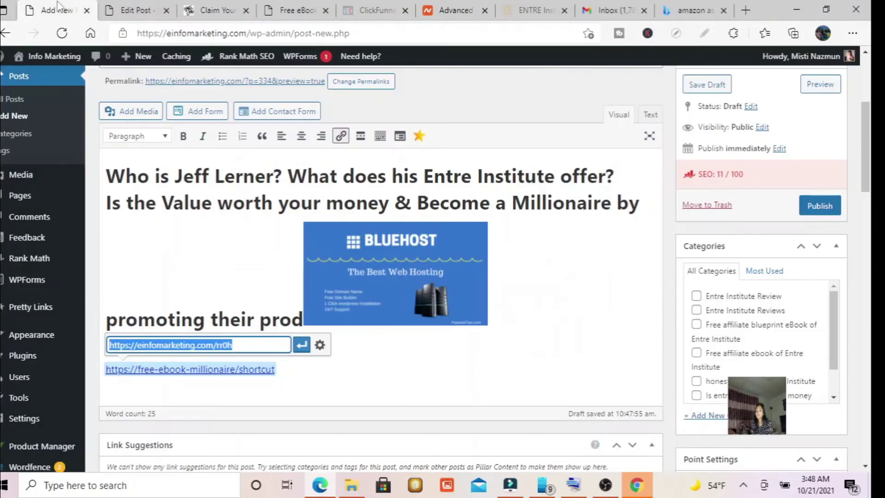
Replace the link URL with the copied classwithjeff.com shortcut address and apply it
left_click(242, 344)
key("BackSpace")
key("BackSpace")
key("BackSpace")
key("BackSpace")
key("BackSpace")
key("BackSpace")
key("BackSpace")
key("BackSpace")
key("BackSpace")
key("BackSpace")
key("BackSpace")
key("BackSpace")
key("BackSpace")
key("BackSpace")
key("BackSpace")
key("BackSpace")
key("BackSpace")
key("BackSpace")
key("BackSpace")
key("BackSpace")
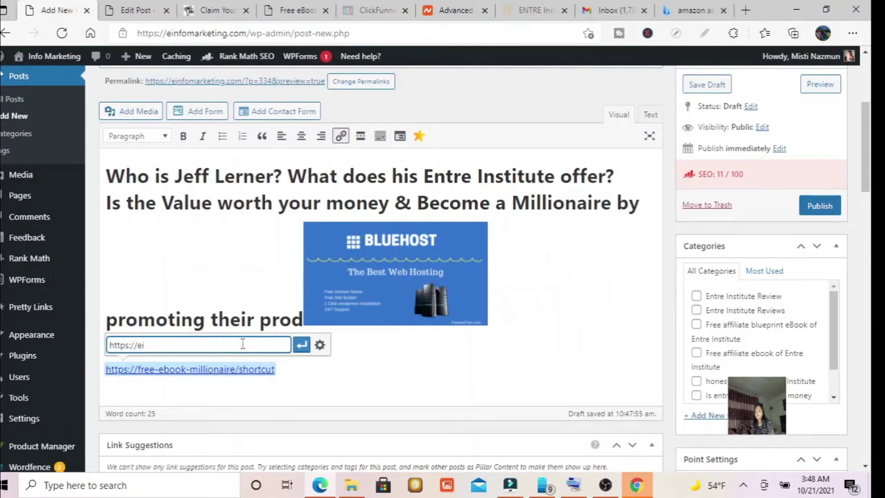
key("BackSpace")
key("BackSpace")
key("BackSpace")
key("BackSpace")
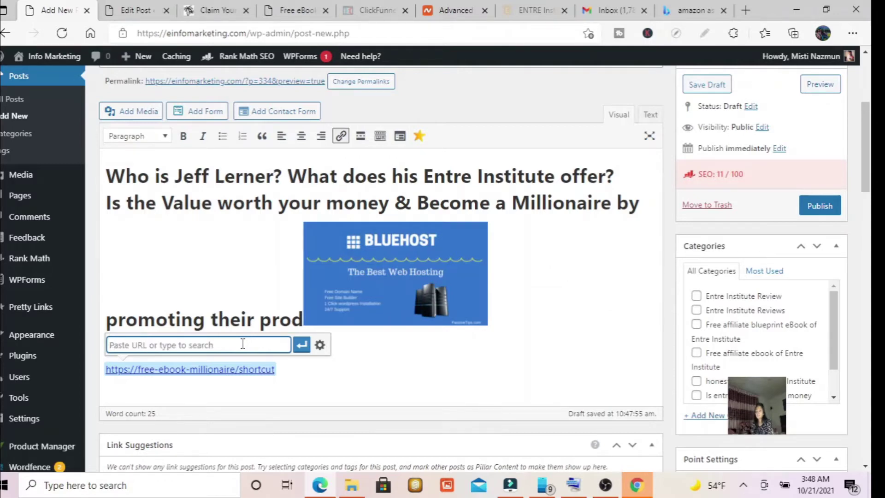
right_click(243, 343)
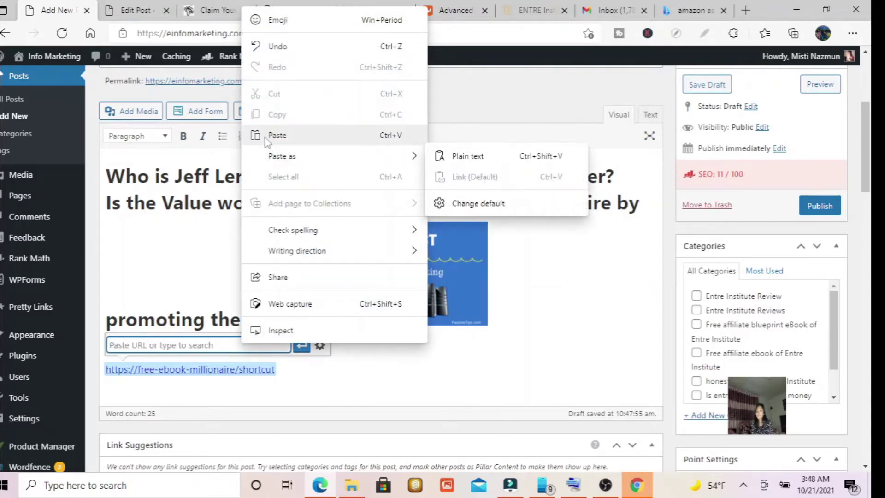
left_click(266, 133)
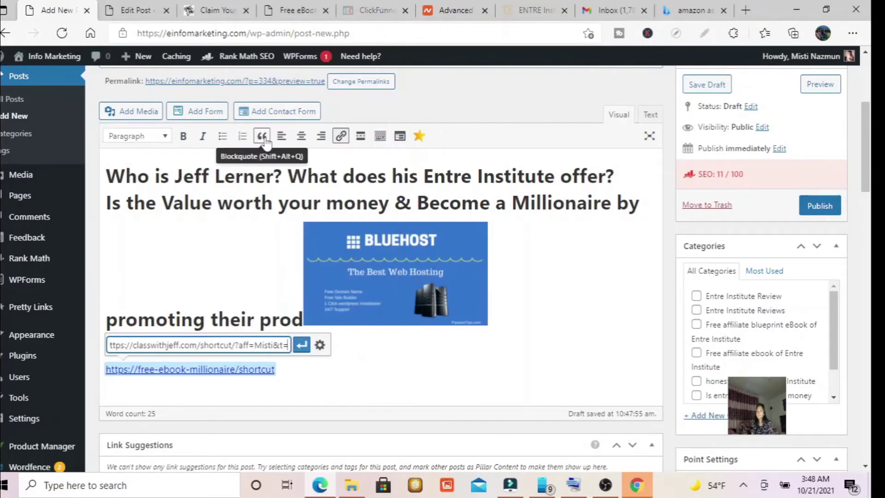
left_click(302, 345)
left_click(336, 374)
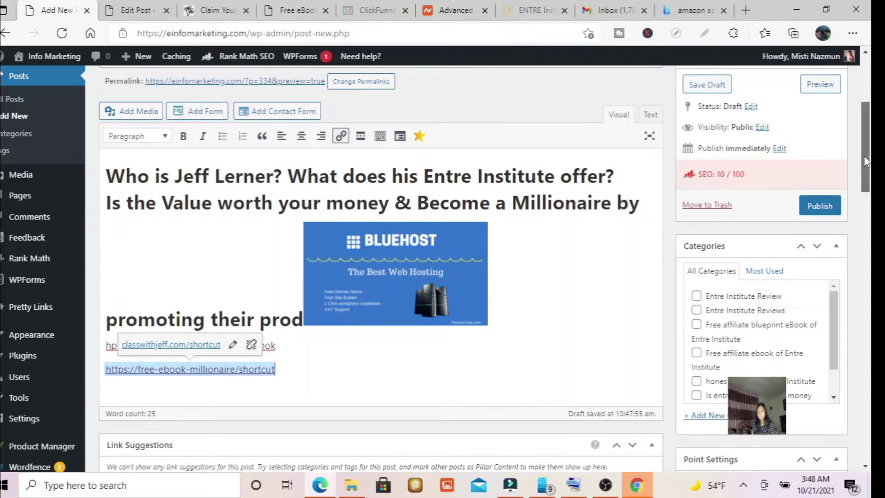
left_click_drag(863, 156, 865, 170)
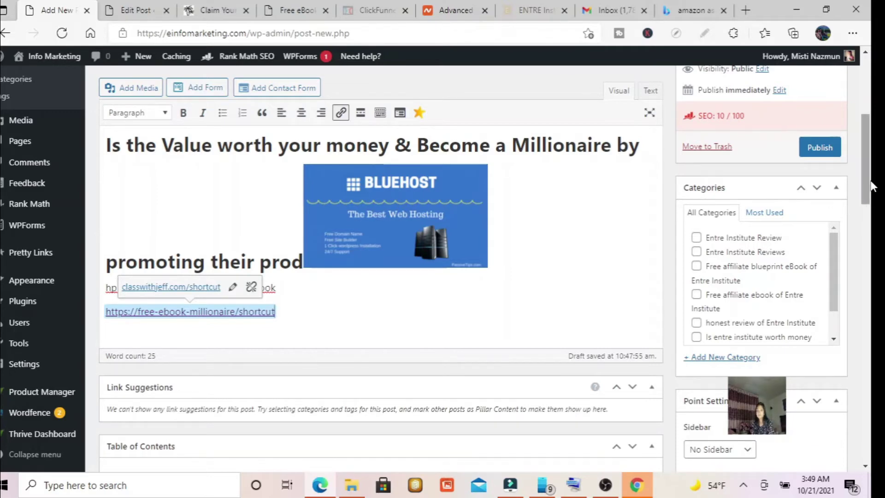
left_click_drag(870, 181, 867, 132)
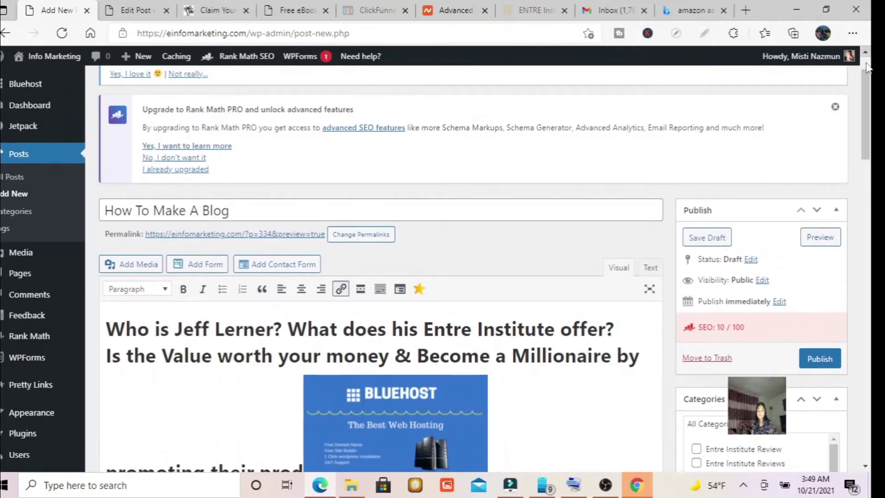
Preview the draft and follow its shortcut link to the Millionaire Shortcut page
left_click(821, 238)
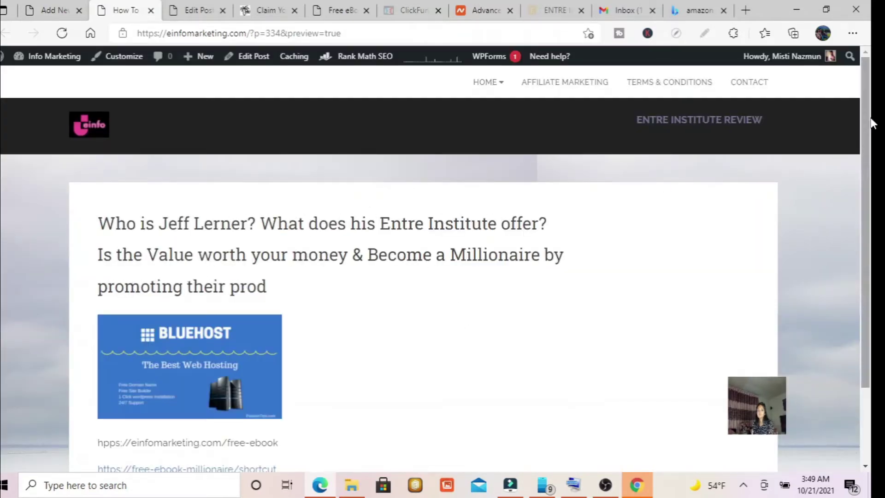
left_click_drag(867, 123, 869, 81)
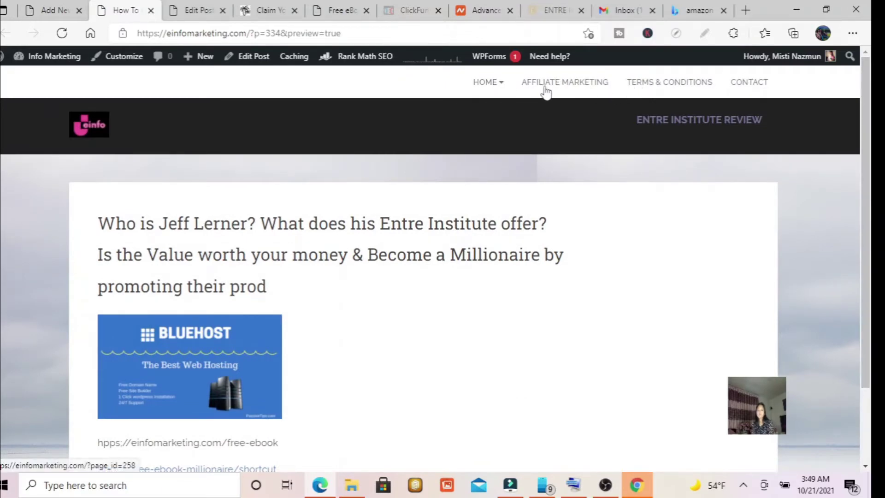
left_click_drag(873, 131, 871, 211)
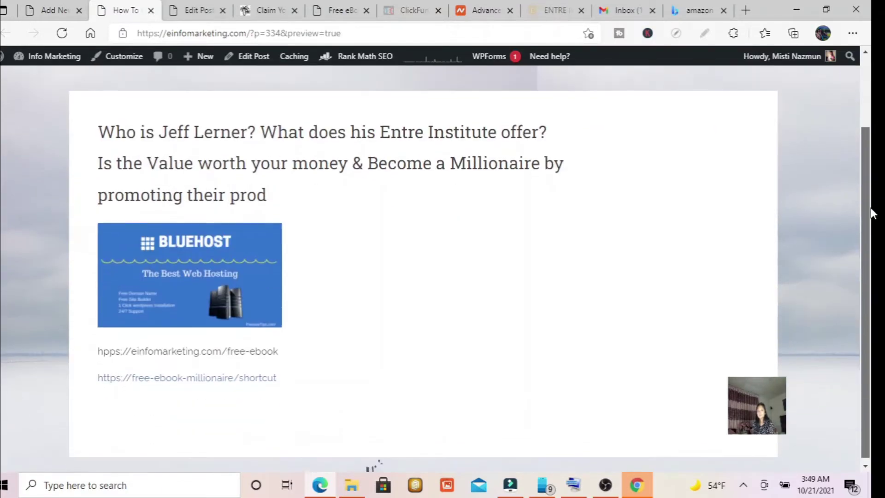
left_click(233, 374)
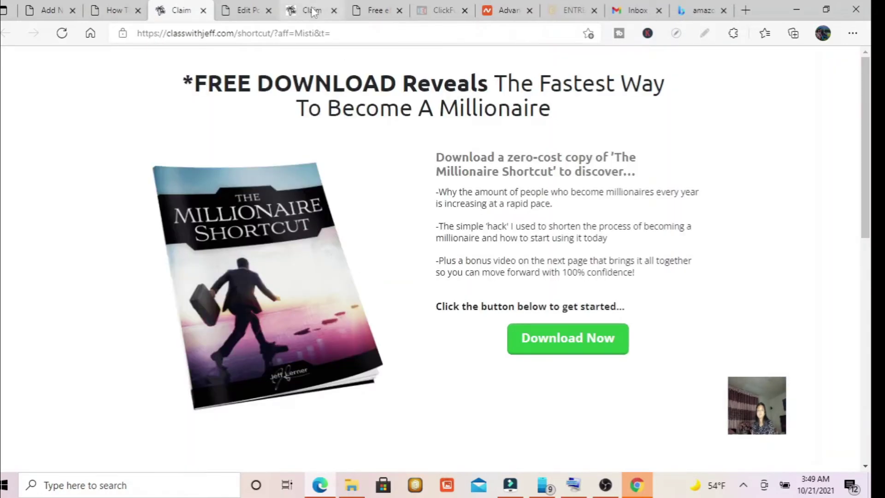
Close the shortcut pages and the preview, returning to the How To Make A Blog editor
left_click(203, 10)
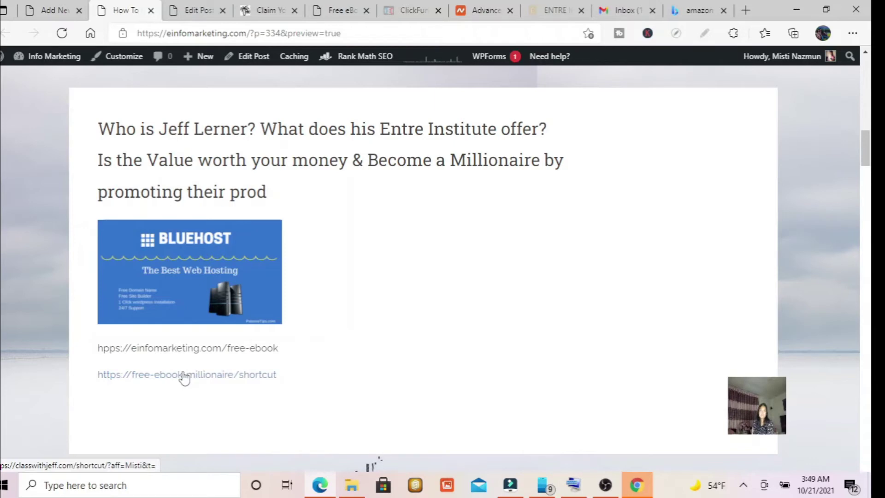
left_click(151, 11)
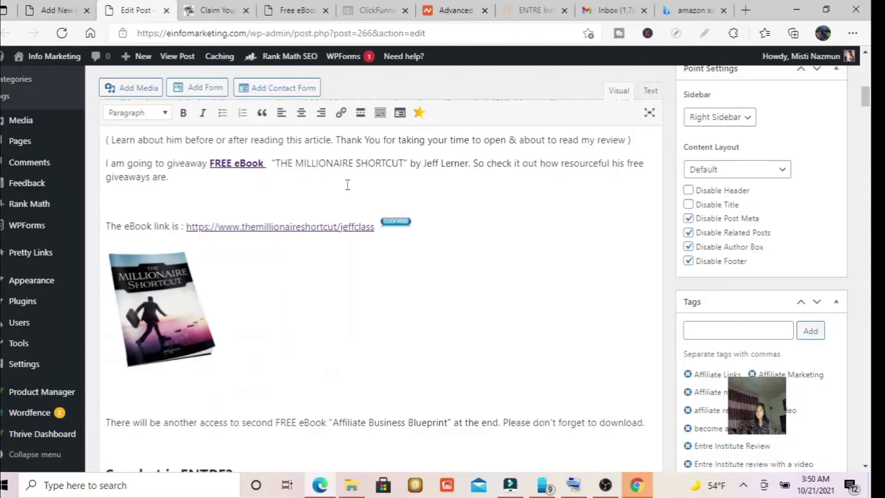
left_click(78, 10)
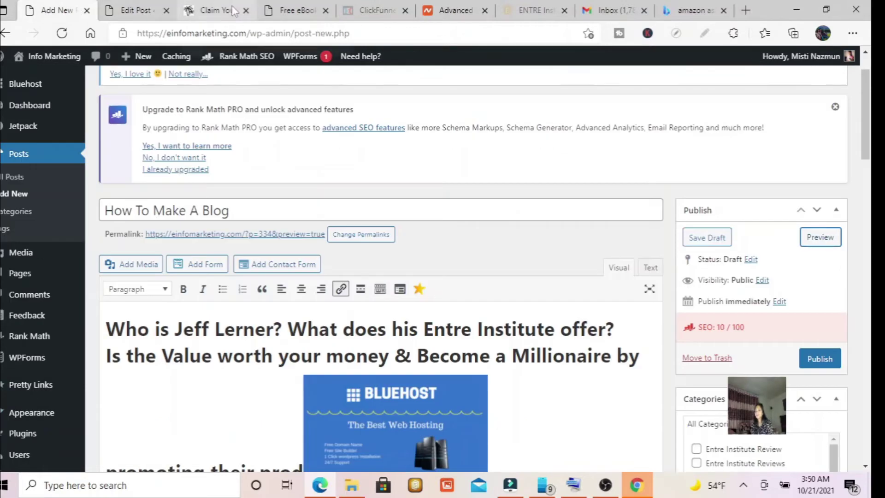
left_click(215, 5)
left_click(246, 11)
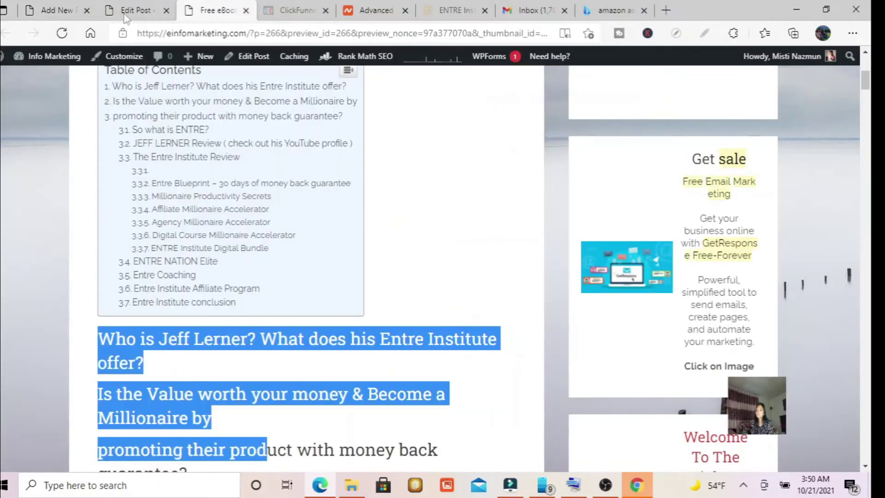
left_click(63, 7)
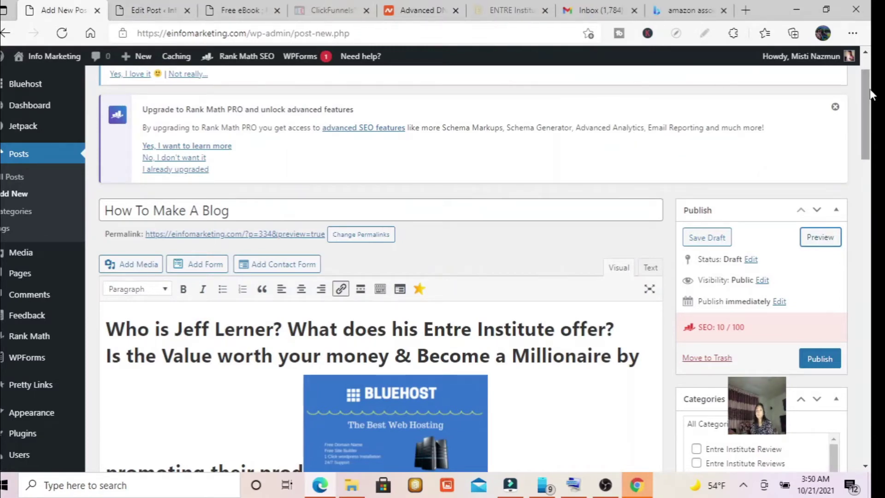
Select the Bluehost image and link it to the copied classwithjeff.com shortcut address
left_click_drag(872, 106, 871, 165)
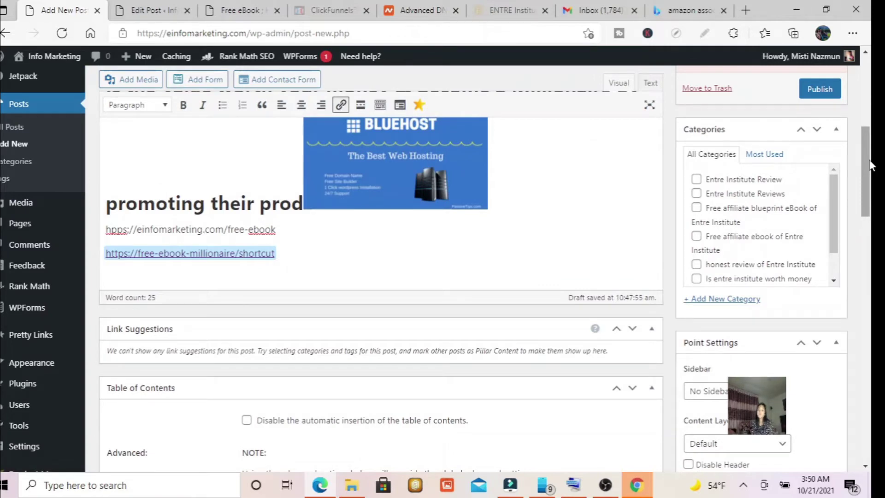
left_click_drag(869, 165, 867, 146)
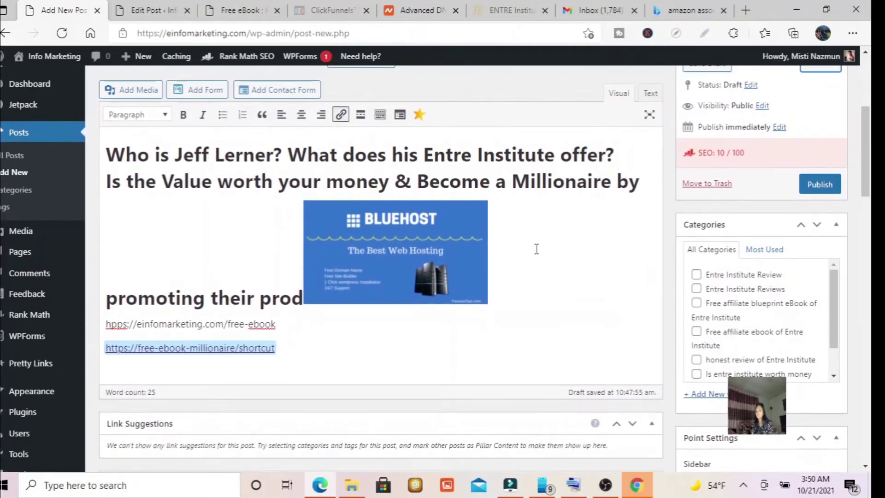
left_click(426, 231)
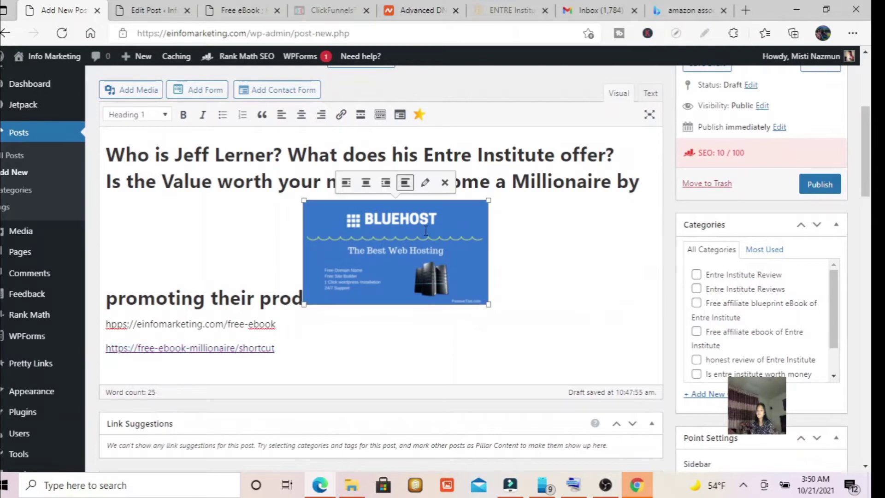
left_click(427, 183)
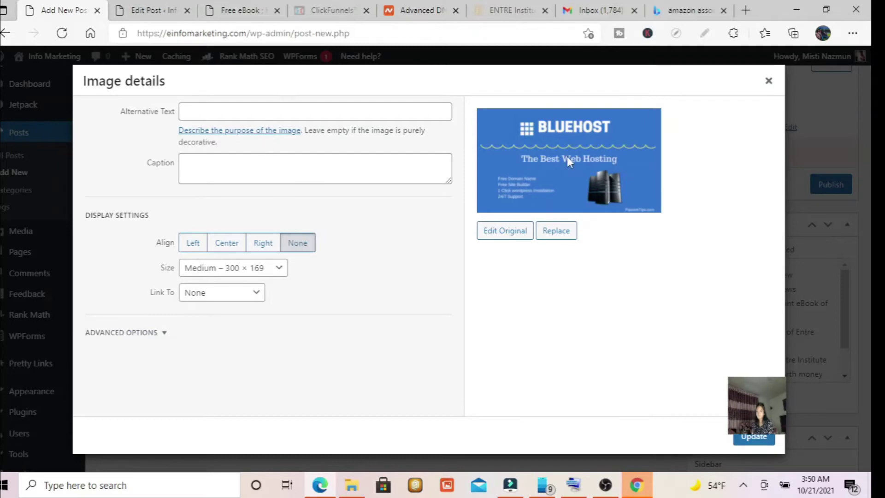
left_click(769, 81)
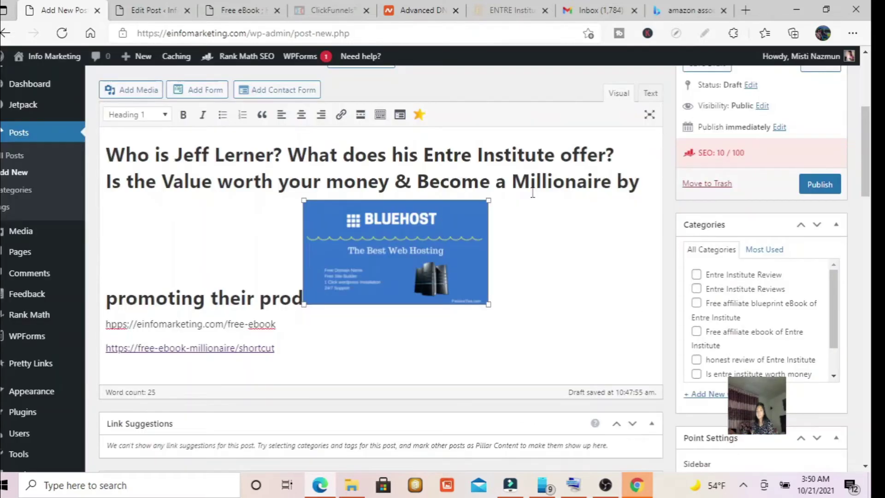
left_click(341, 116)
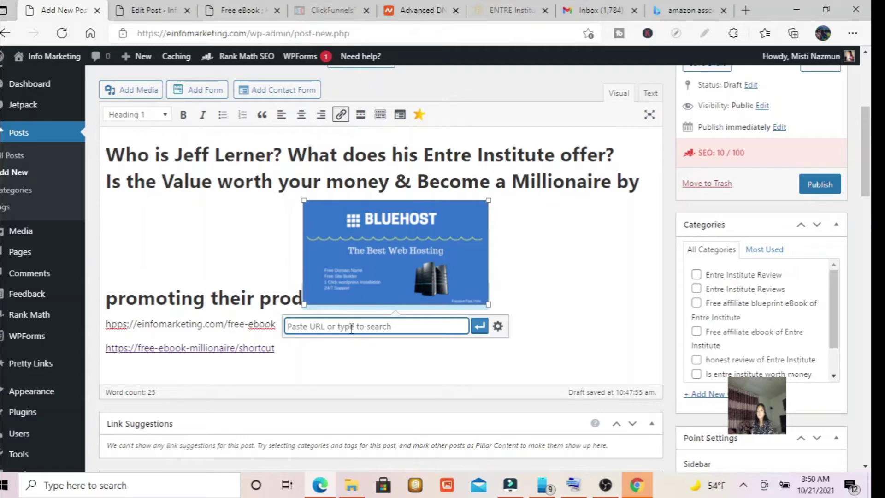
right_click(351, 328)
left_click(386, 266)
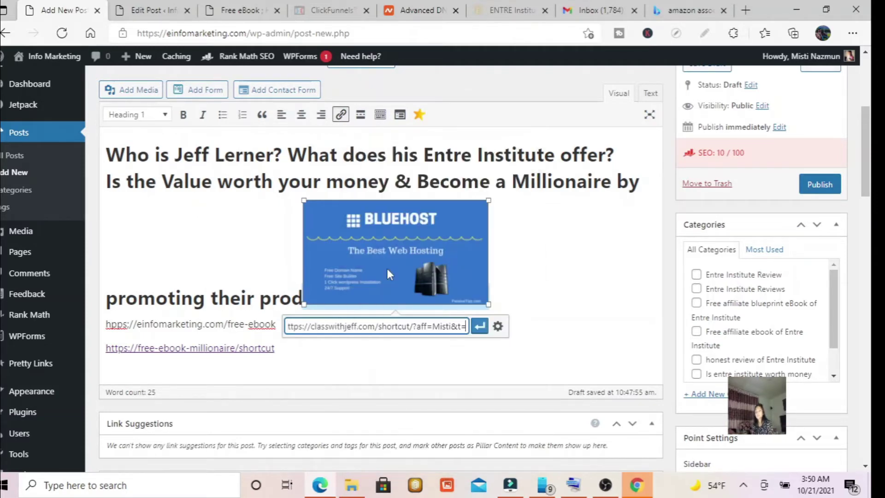
left_click(479, 326)
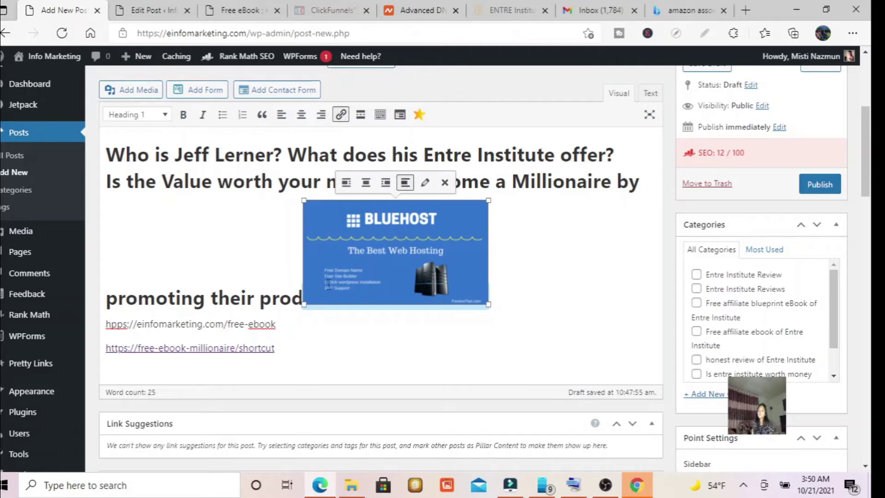
Select 'Institute' in the headline and paste the classwithjeff.com shortcut address into its link field
left_click_drag(483, 155, 556, 155)
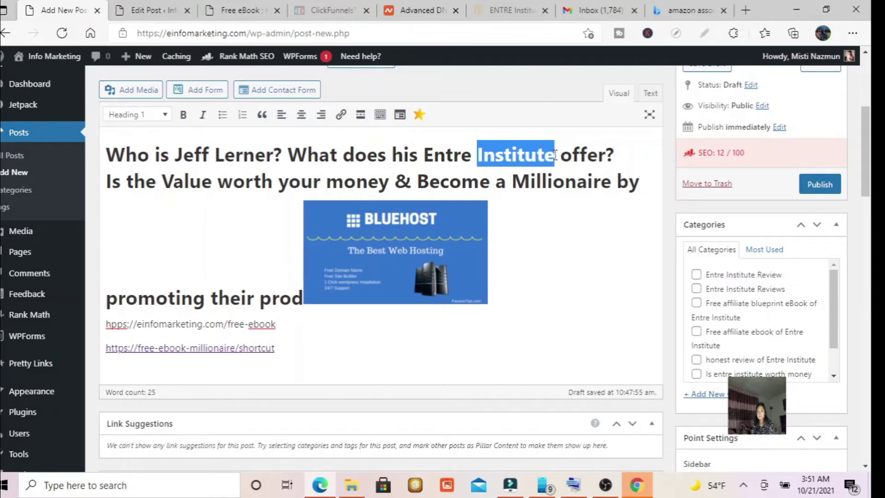
left_click(341, 115)
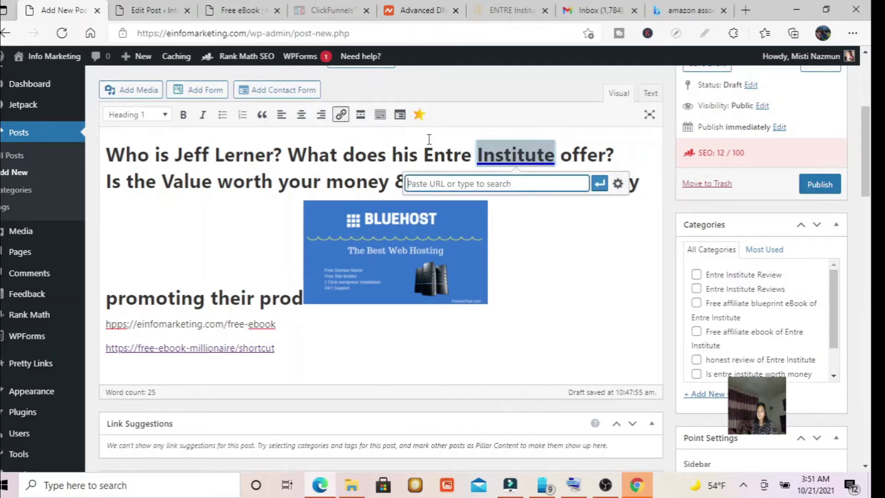
right_click(454, 182)
left_click(487, 263)
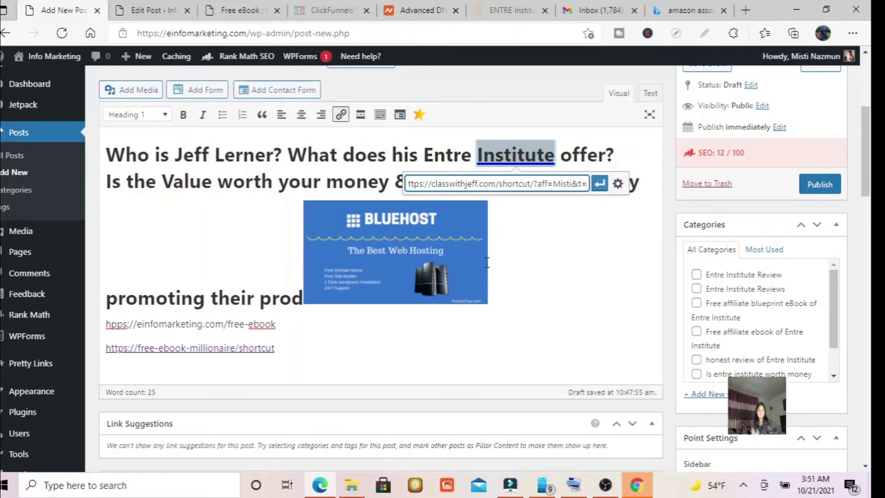
Apply the shortcut link to 'Institute' and preview the draft
left_click(606, 181)
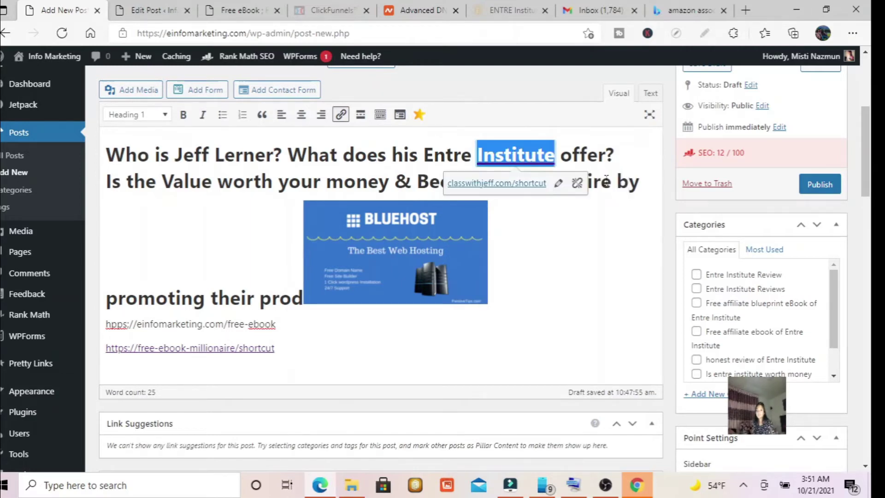
left_click(802, 183)
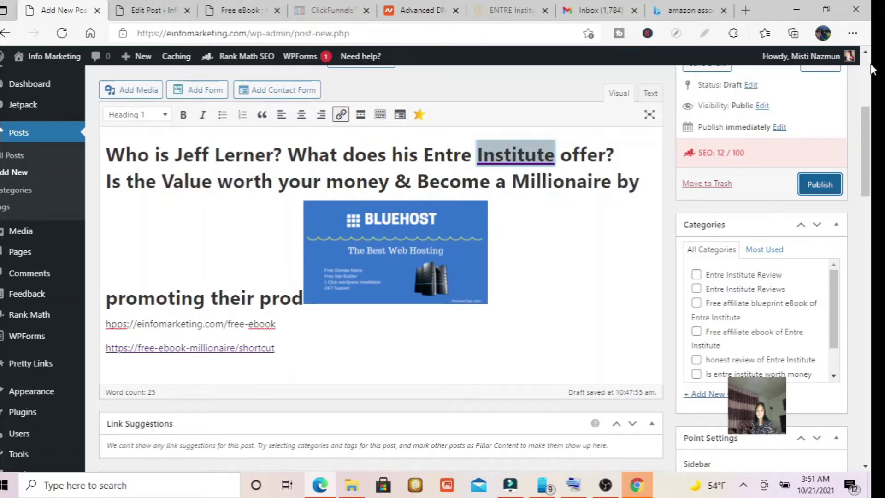
left_click_drag(866, 112, 866, 90)
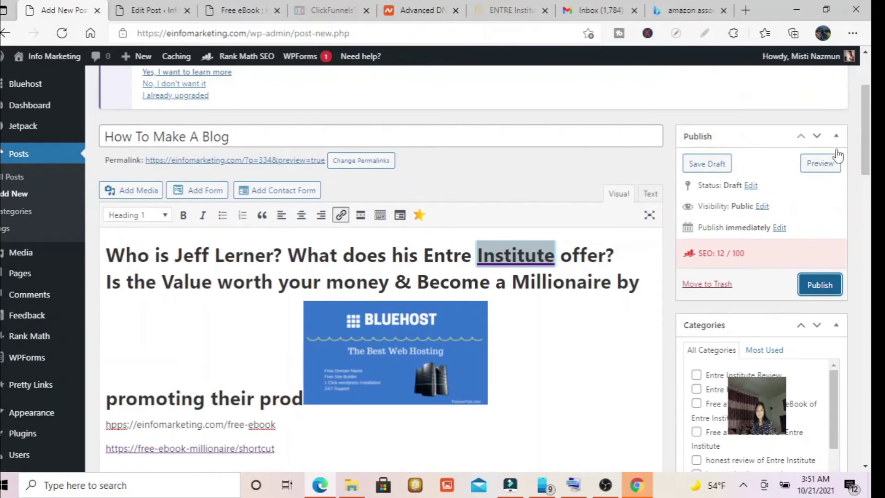
left_click(820, 164)
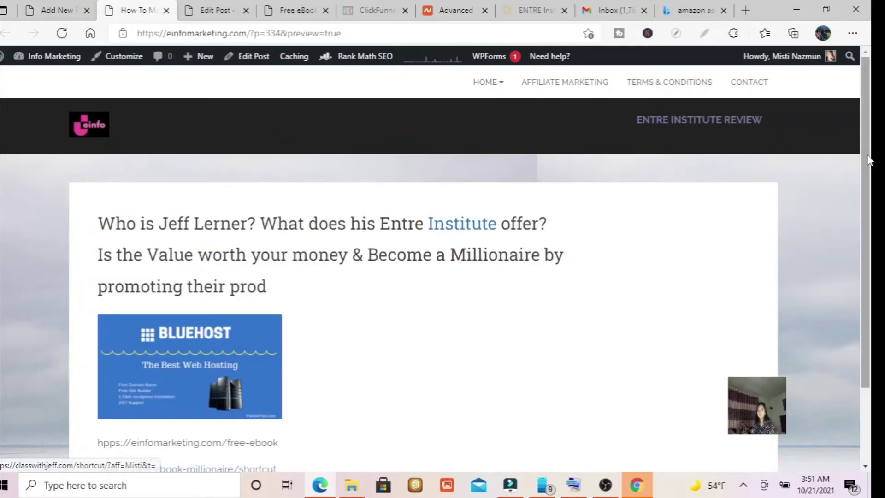
Test the Institute and Bluehost image links in the preview, then return to the editor
scroll(603, 204, "down", 1)
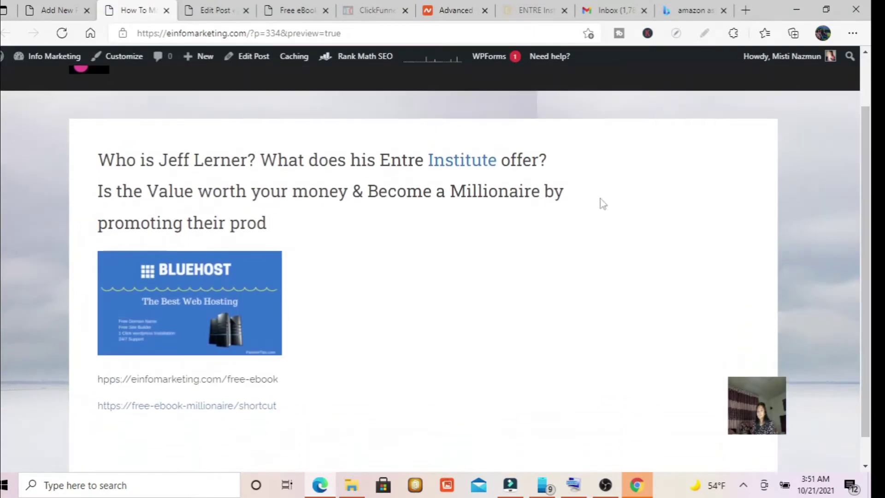
left_click(463, 160)
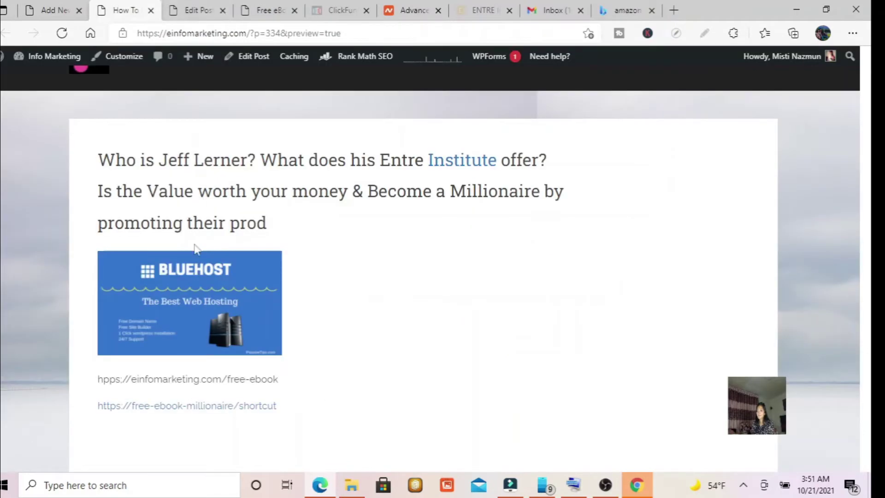
left_click(223, 11)
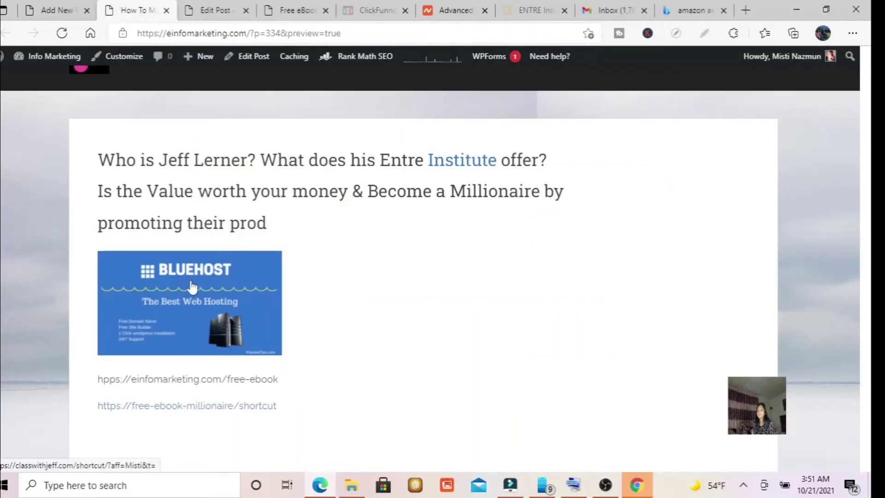
left_click(192, 287)
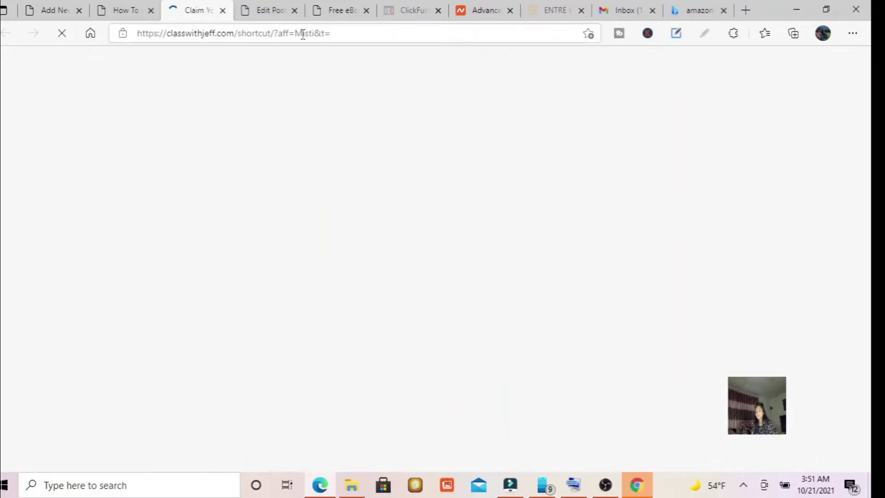
left_click(222, 10)
left_click(223, 10)
left_click(53, 10)
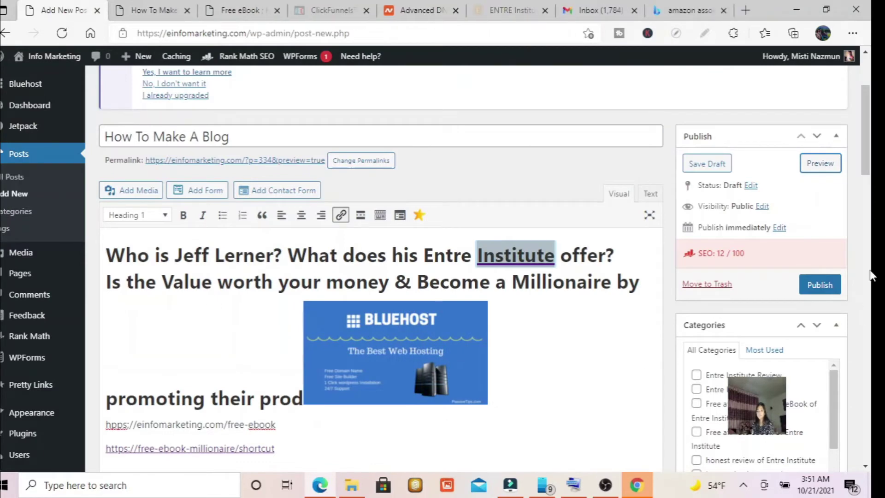
Open the draft's permalink preview (?p=334&preview=true) in a new tab, view it, and return to the editor
scroll(868, 134, "down", 3)
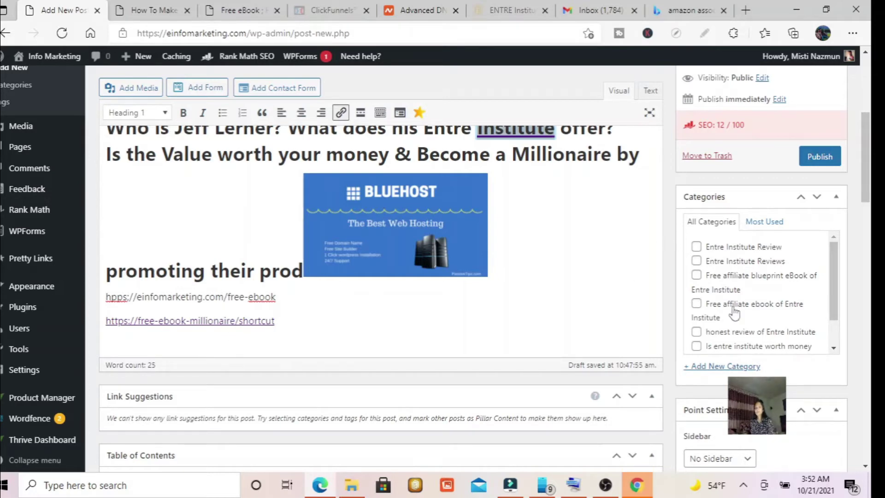
left_click_drag(865, 170, 871, 152)
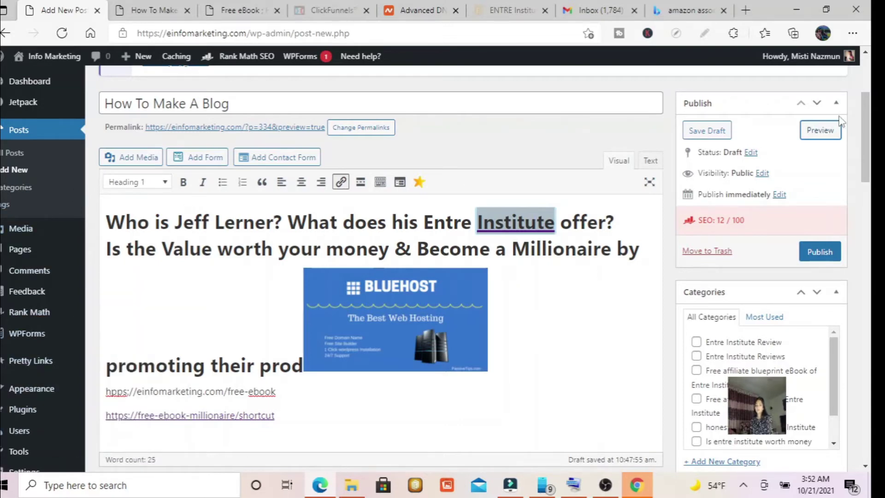
mouse_move(867, 116)
left_mouse_down()
mouse_move(872, 146)
mouse_move(859, 105)
mouse_move(852, 125)
mouse_move(864, 117)
mouse_move(860, 107)
left_mouse_up()
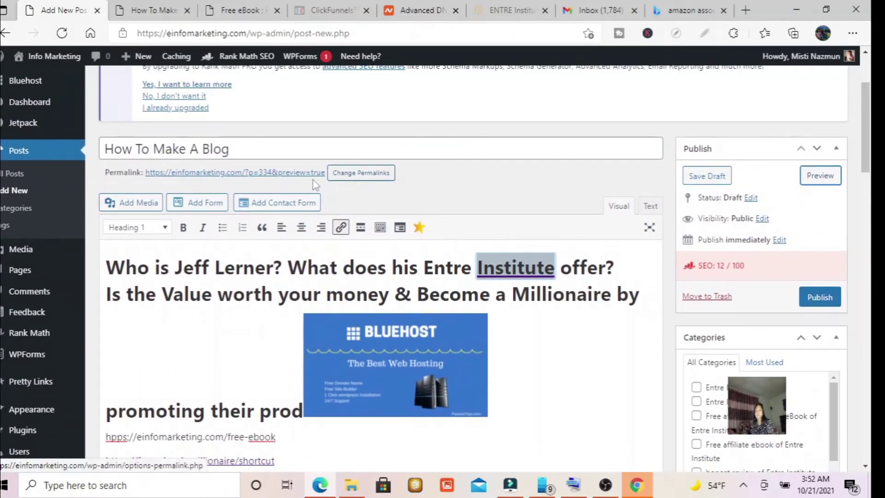
right_click(238, 178)
left_click(267, 183)
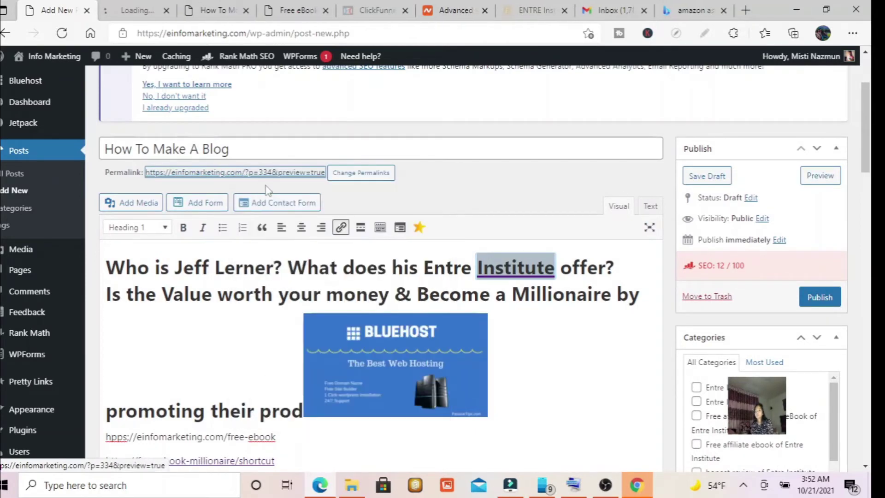
left_click(144, 6)
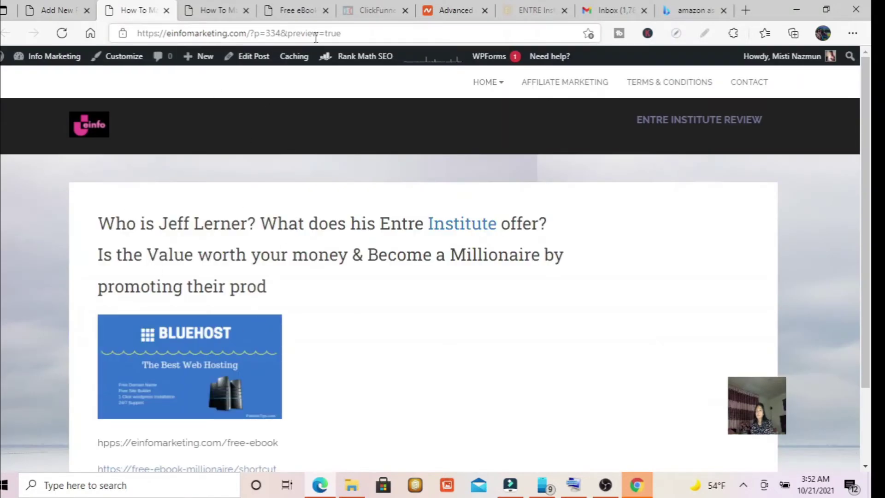
left_click(57, 11)
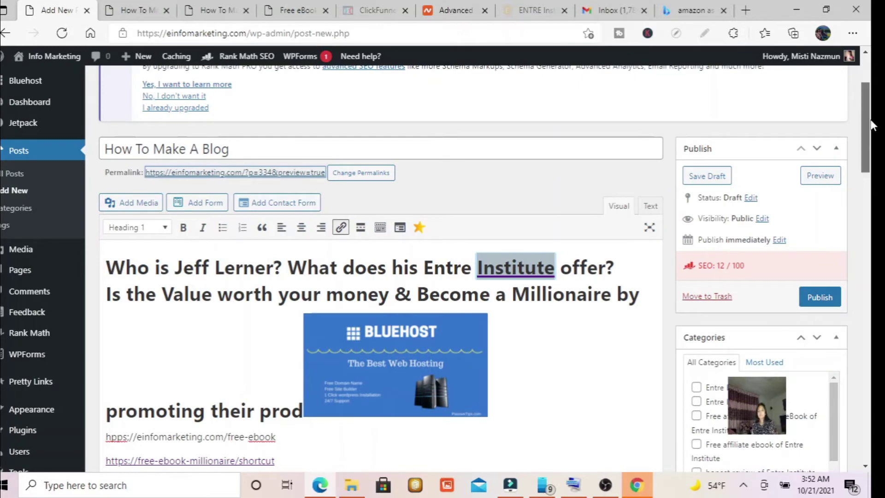
left_click_drag(872, 126, 850, 119)
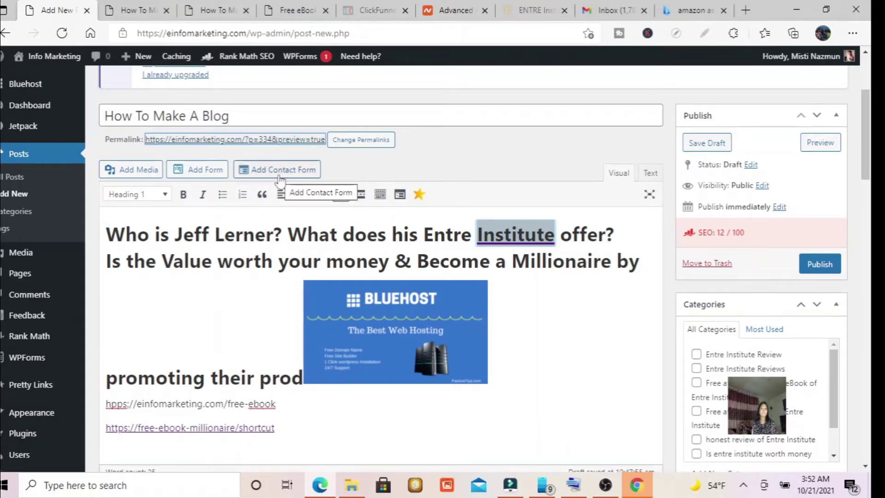
scroll(638, 333, "down", 10)
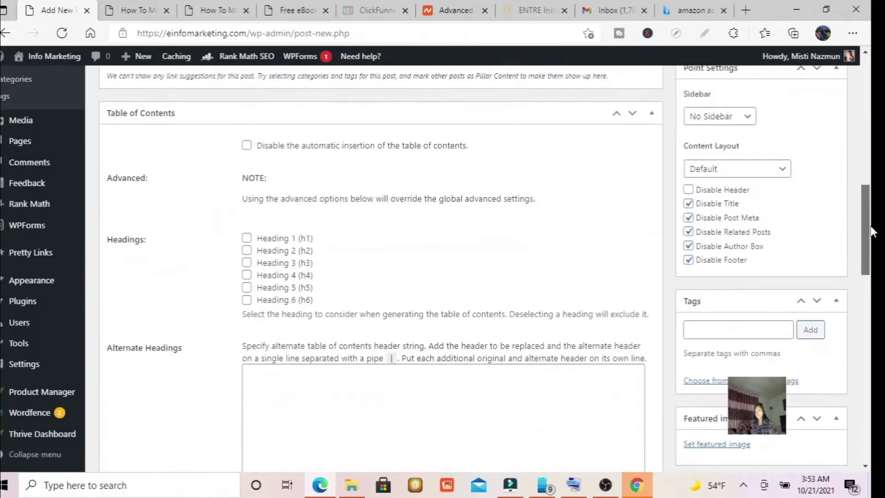
mouse_move(79, 342)
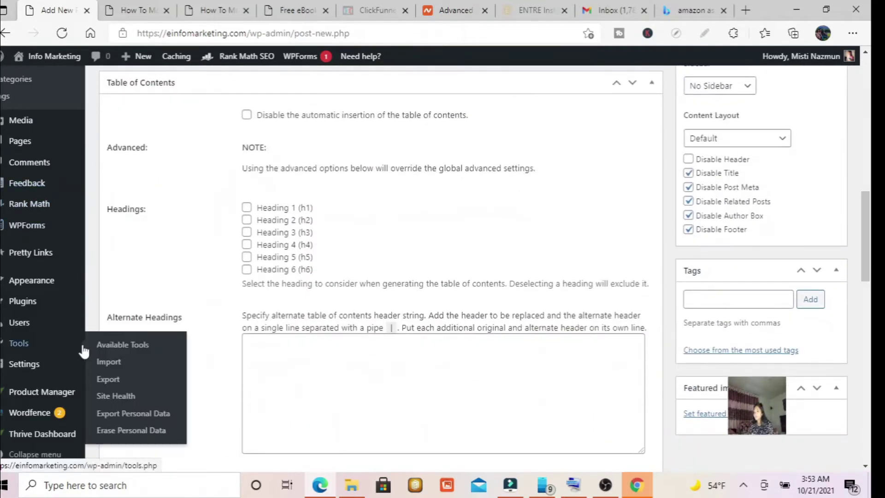
scroll(80, 341, "down", 4)
scroll(79, 341, "down", 10)
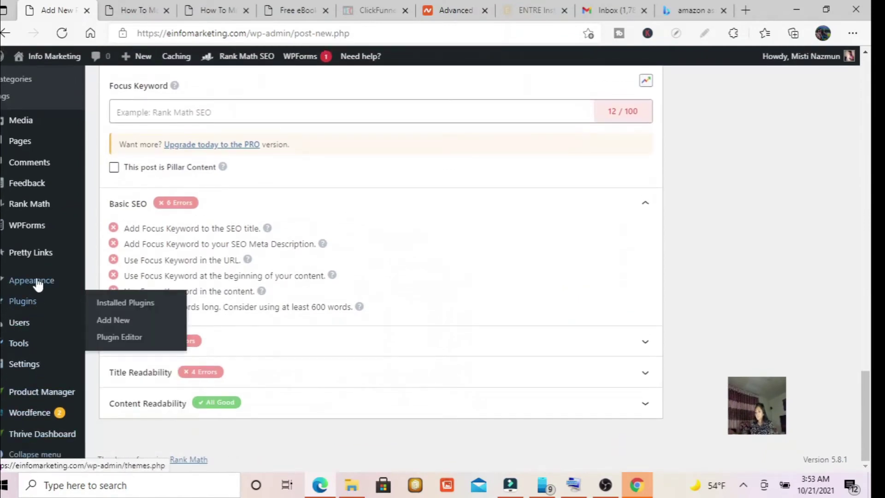
mouse_move(37, 281)
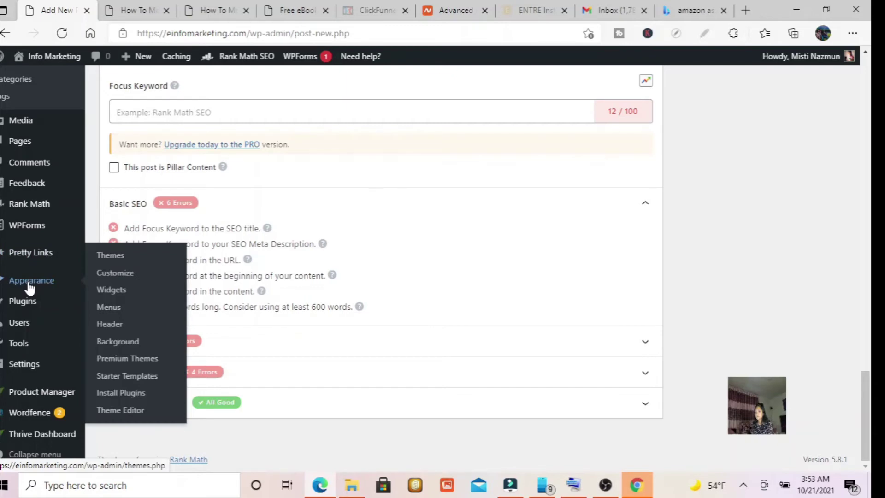
mouse_move(32, 189)
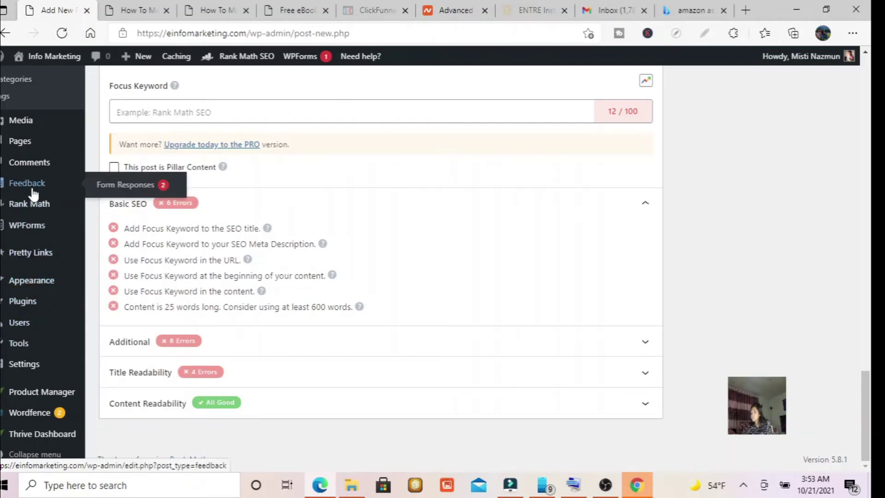
scroll(33, 193, "up", 3)
scroll(33, 194, "down", 2)
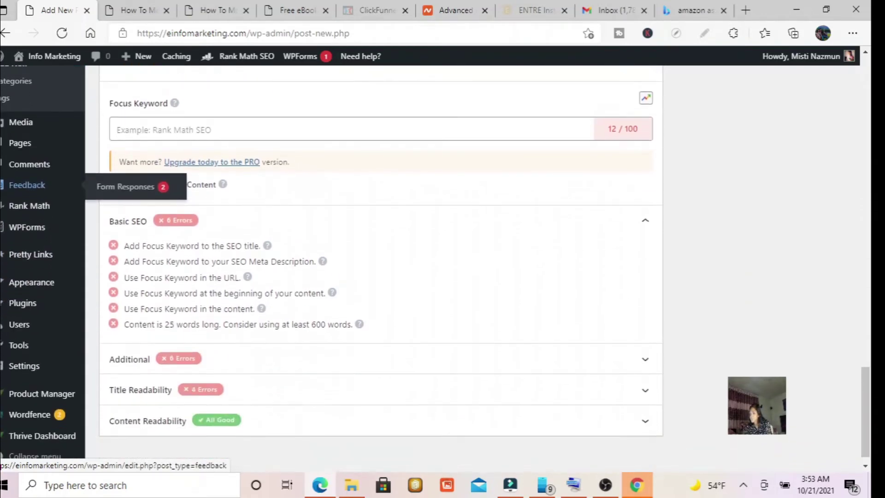
scroll(33, 194, "down", 1)
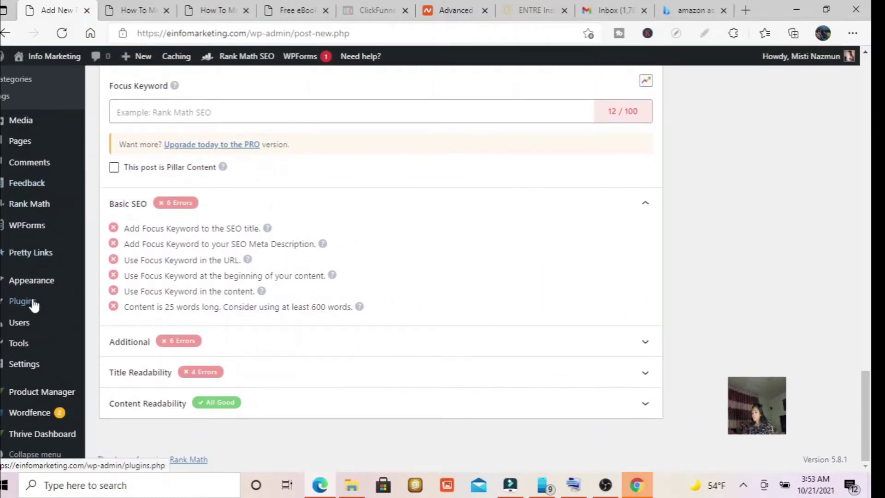
left_click(21, 364)
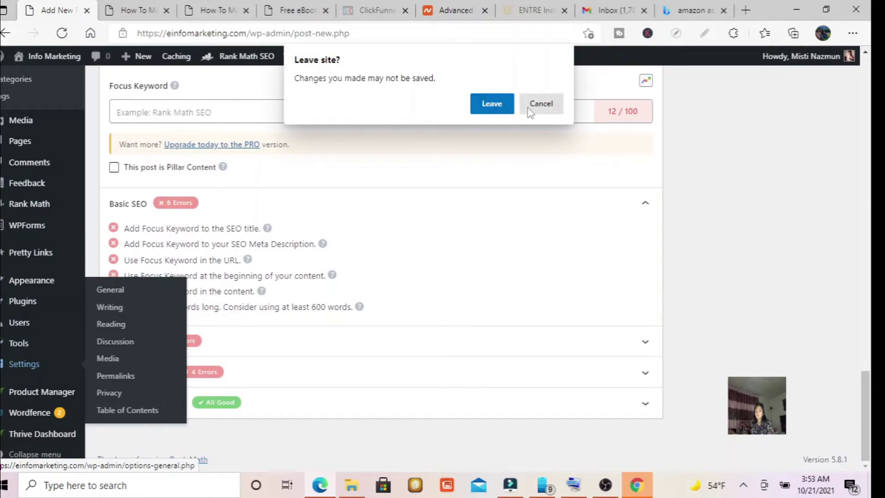
left_click(546, 107)
left_click_drag(865, 415, 868, 87)
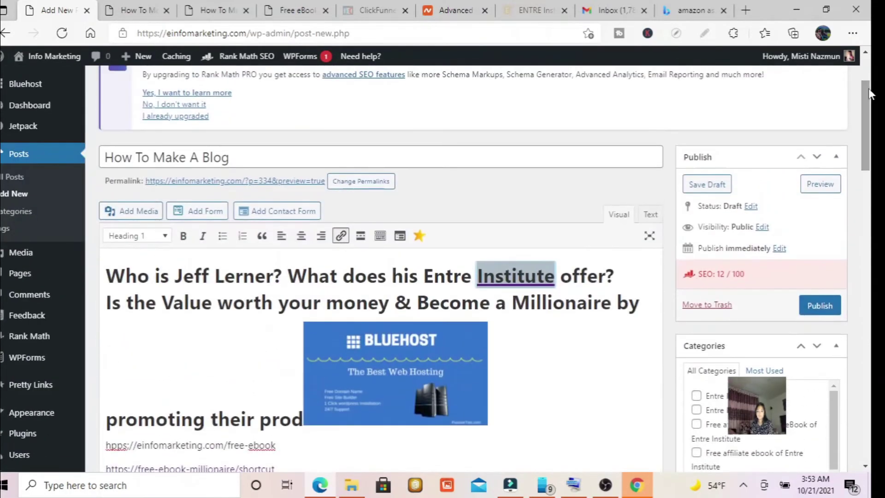
Save 'How To Make A Blog' as a draft (post 334), then go to General Settings
left_click(719, 186)
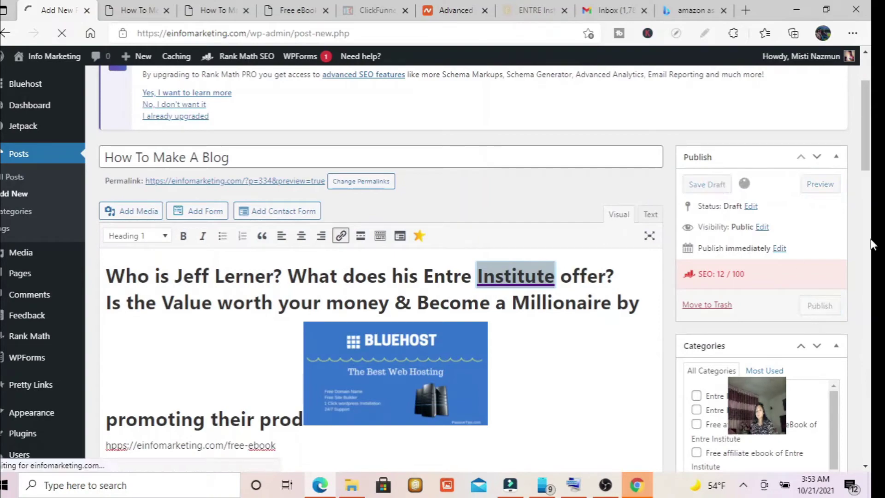
left_click_drag(868, 143, 868, 262)
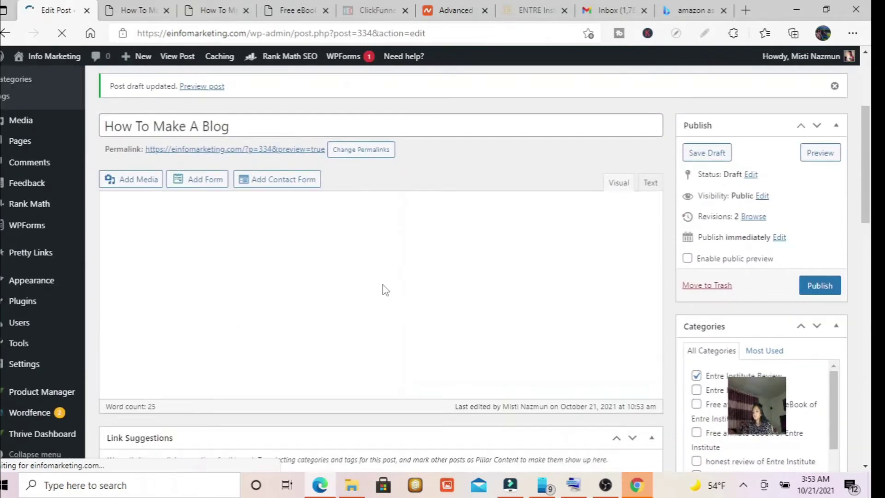
scroll(96, 318, "down", 1)
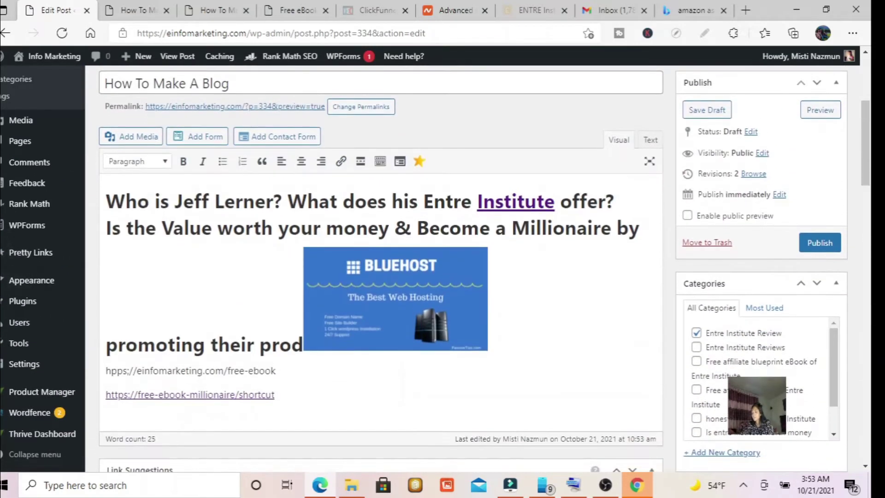
left_click(29, 364)
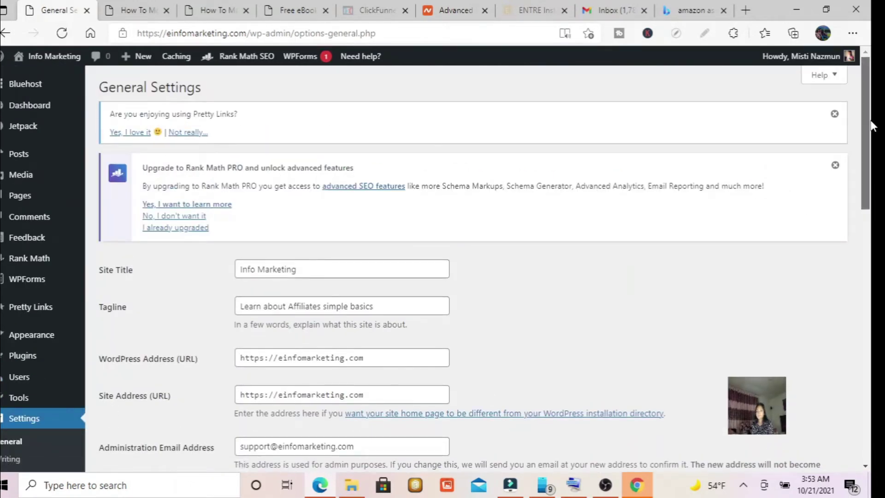
Scroll through General Settings, then go to the Permalink Settings page
left_click_drag(866, 129, 872, 381)
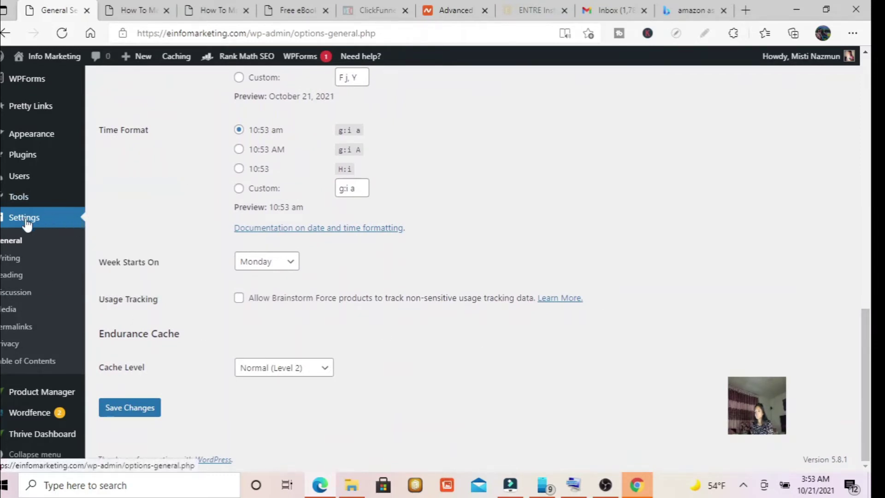
left_click(19, 339)
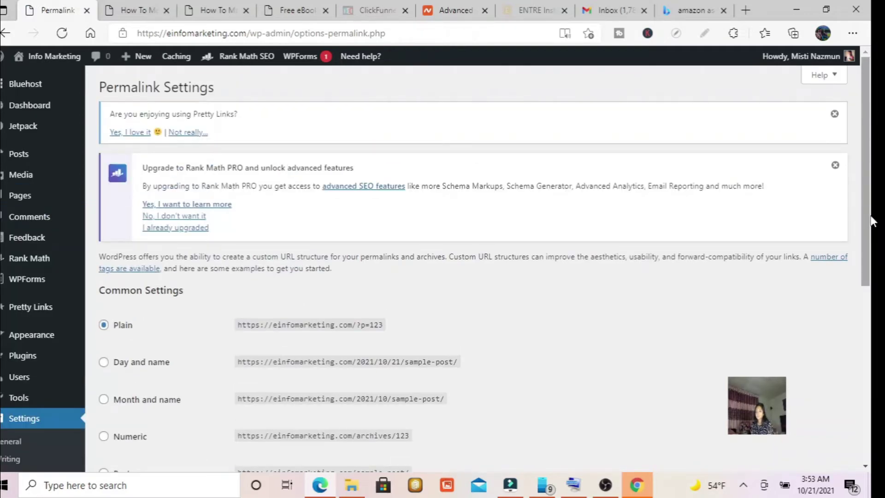
Set a custom permalink structure of /%category%/, then go to Media Settings
left_click_drag(864, 134, 858, 263)
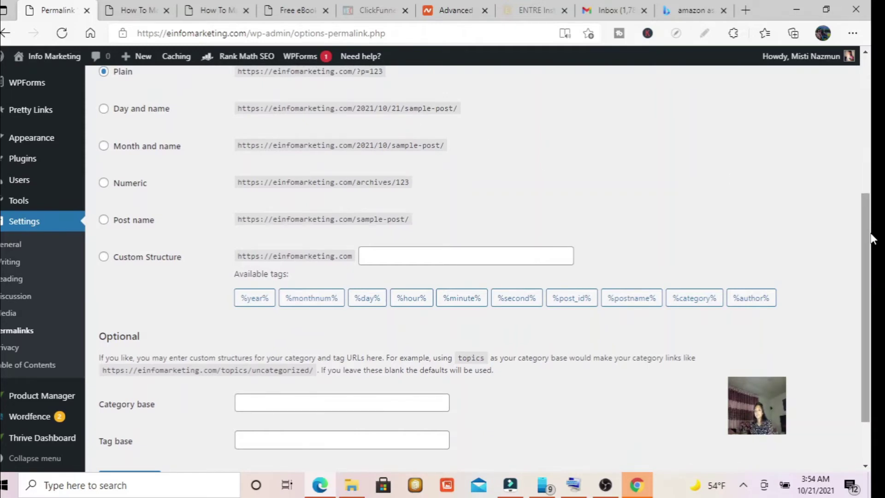
scroll(865, 230, "down", 1)
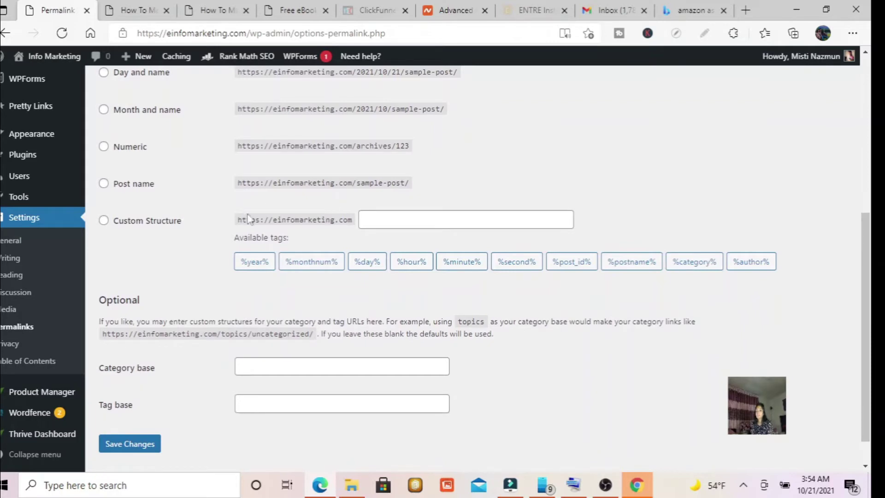
left_click(381, 220)
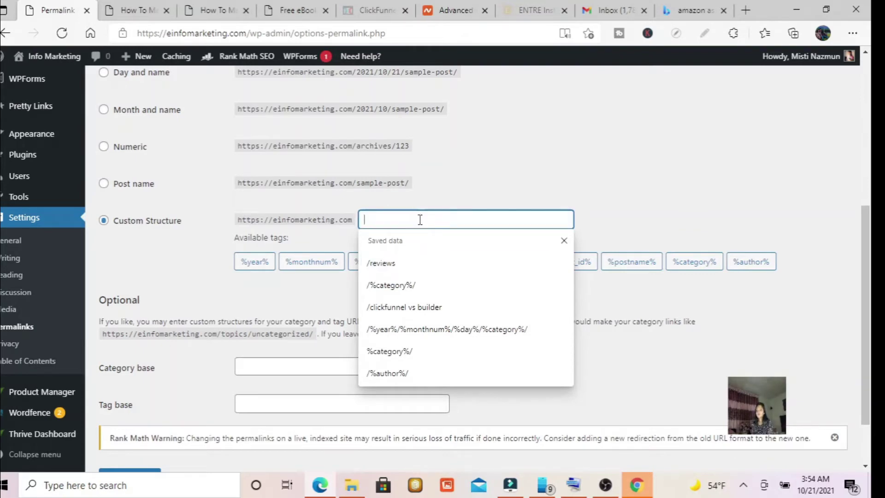
type("cr")
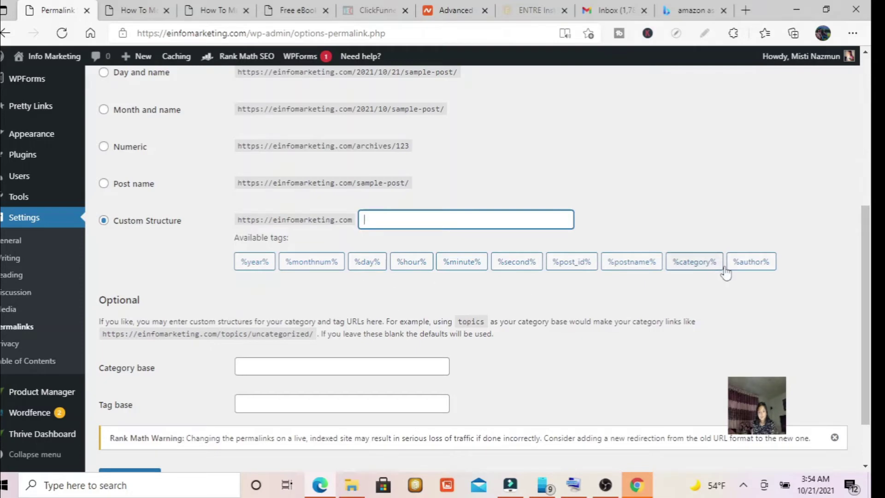
left_click(689, 269)
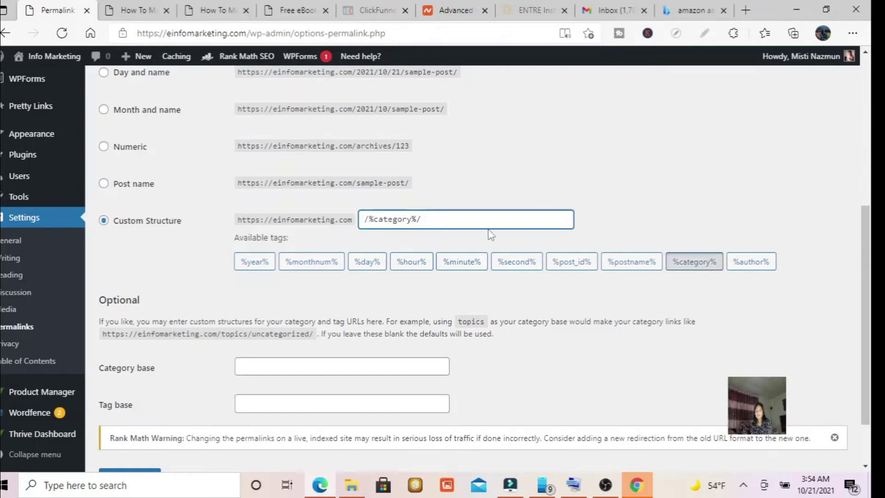
left_click_drag(868, 231, 866, 263)
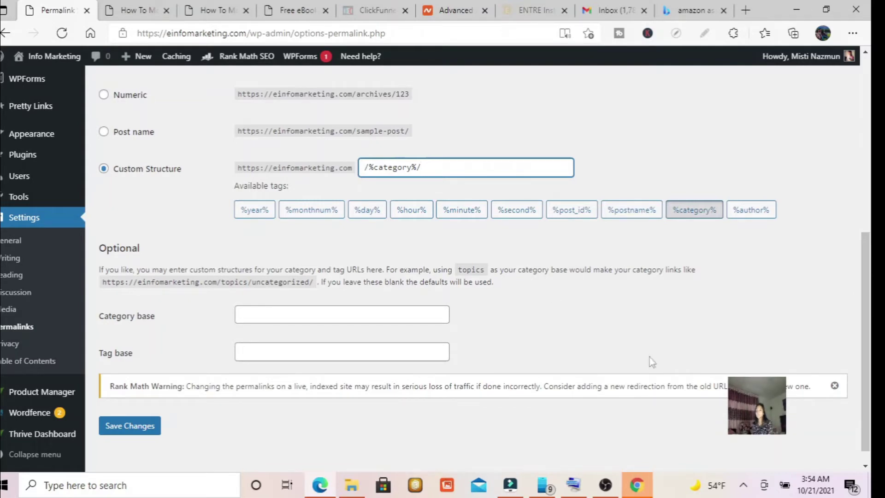
mouse_move(862, 275)
left_mouse_down()
mouse_move(862, 284)
mouse_move(856, 255)
mouse_move(865, 283)
mouse_move(862, 156)
mouse_move(872, 292)
mouse_move(871, 280)
left_mouse_up()
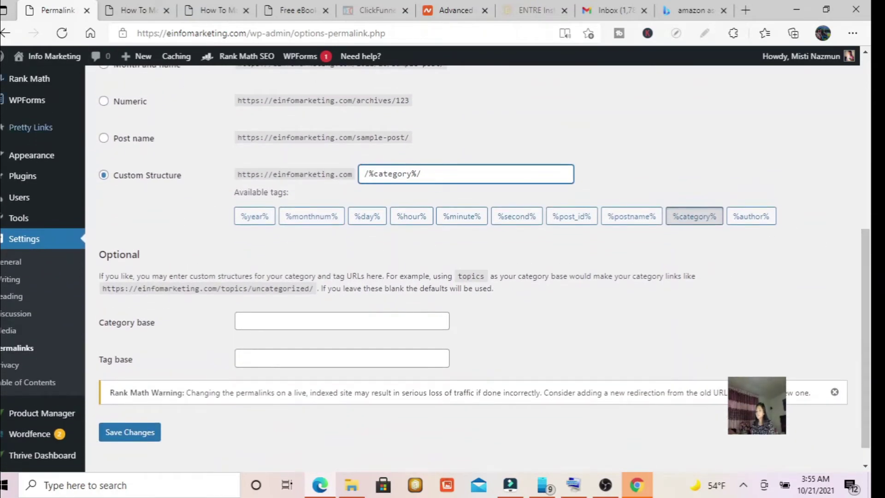
left_click(10, 332)
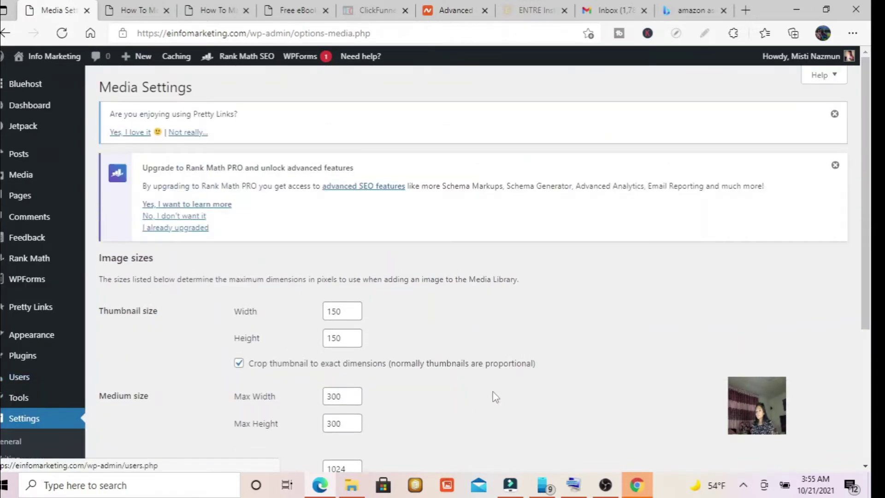
Pass through Plugins and open Appearance > Menus, showing the main menu's structure
left_click_drag(868, 210, 853, 245)
left_click(16, 283)
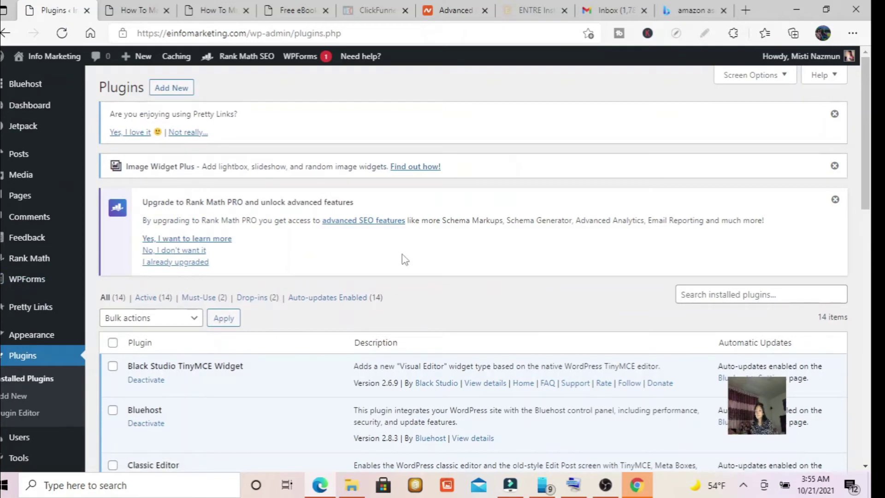
mouse_move(37, 335)
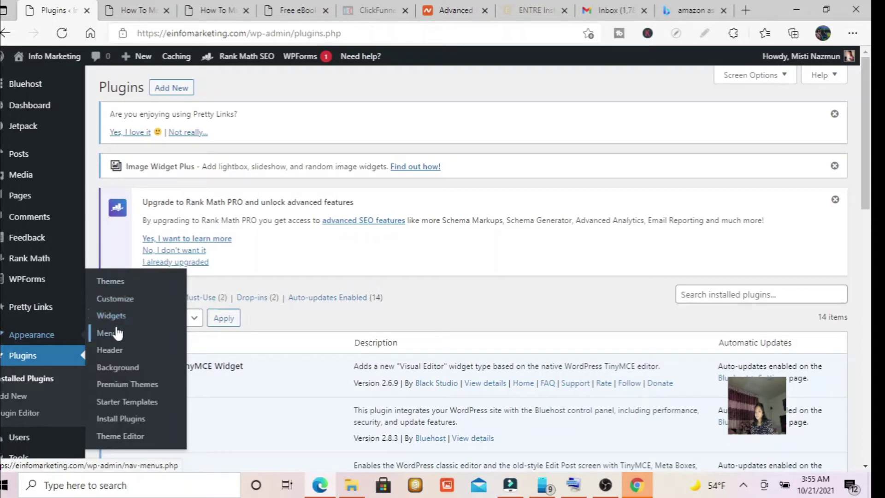
left_click(105, 333)
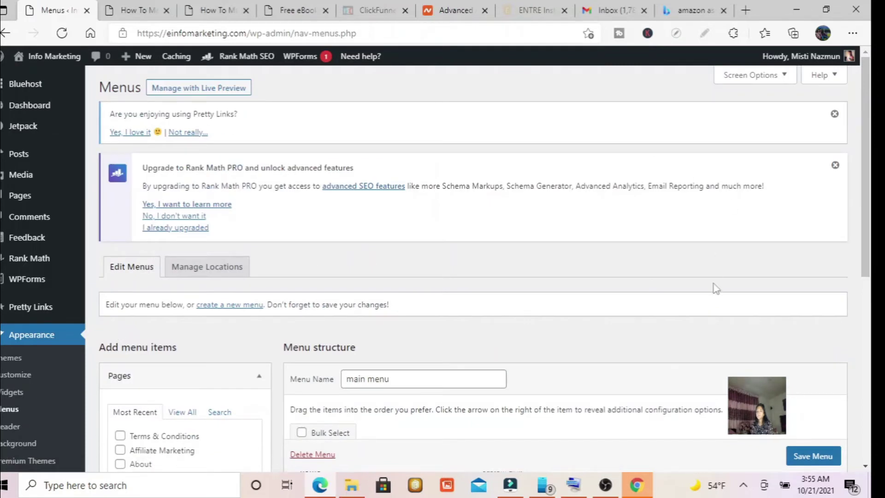
left_click_drag(871, 173, 855, 253)
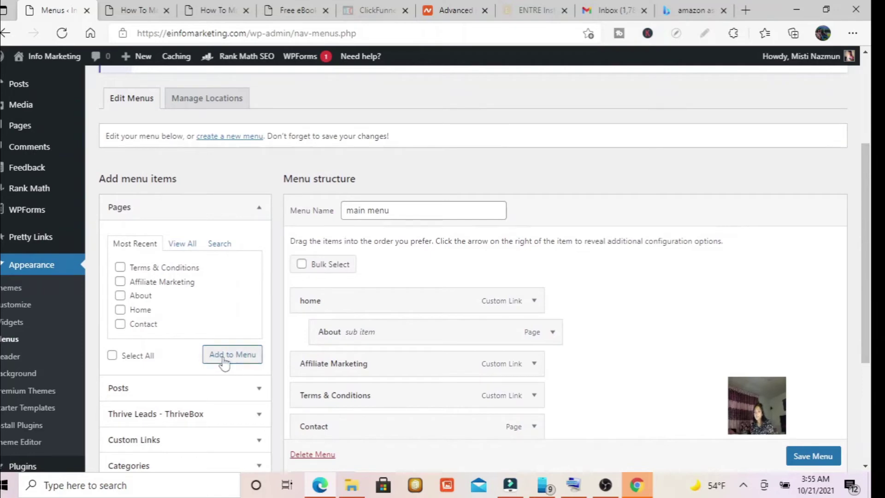
left_click(215, 9)
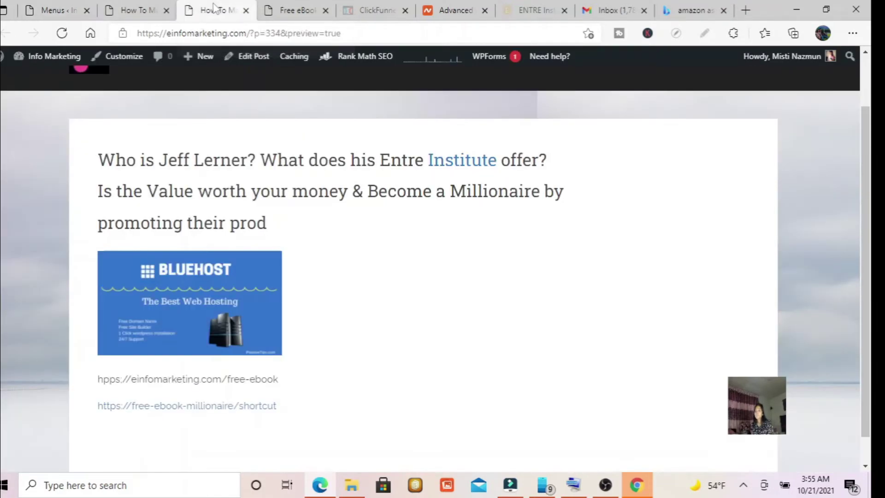
left_click(310, 13)
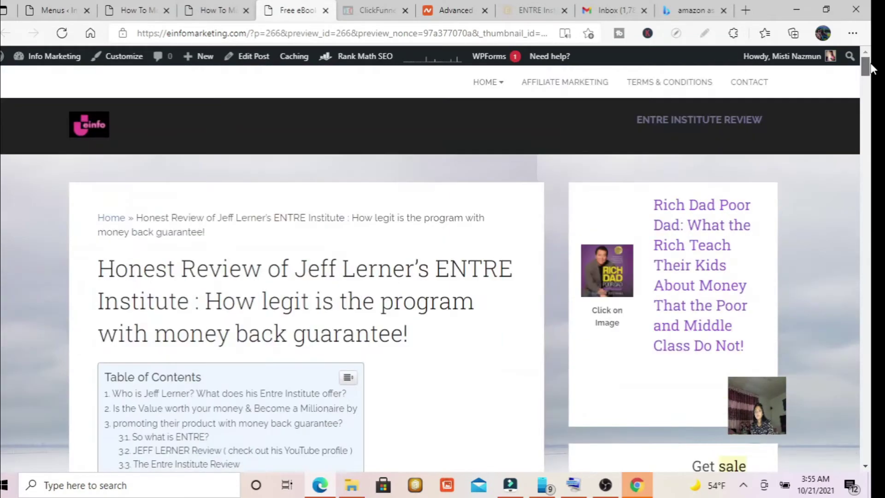
left_click_drag(866, 82, 866, 64)
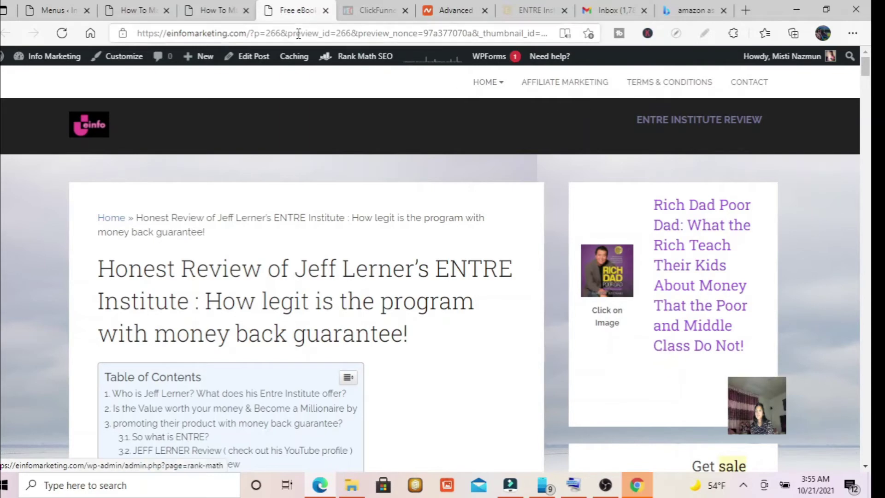
left_click(140, 9)
left_click(55, 10)
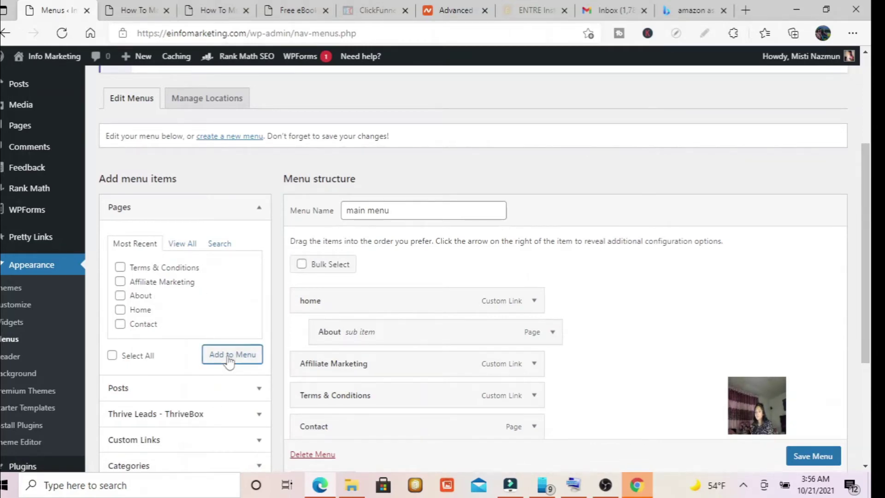
Leave the current menu and create a new empty menu named 'mmmmm'
left_click(233, 138)
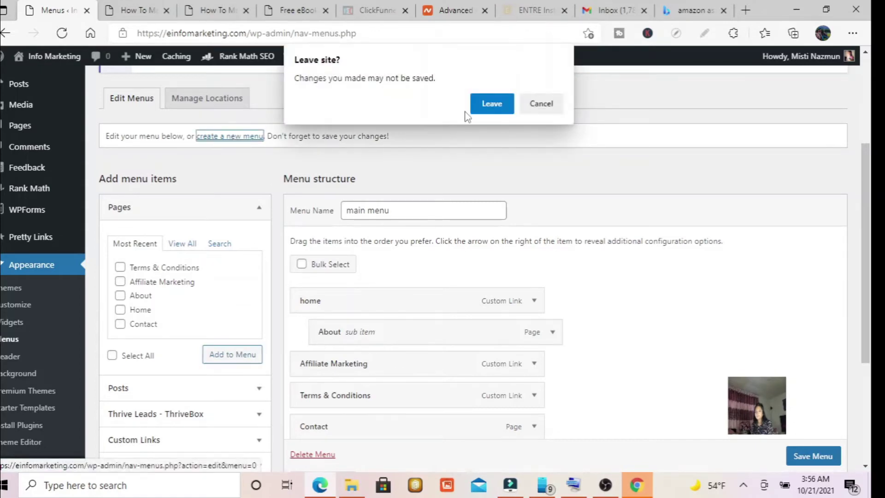
left_click(491, 104)
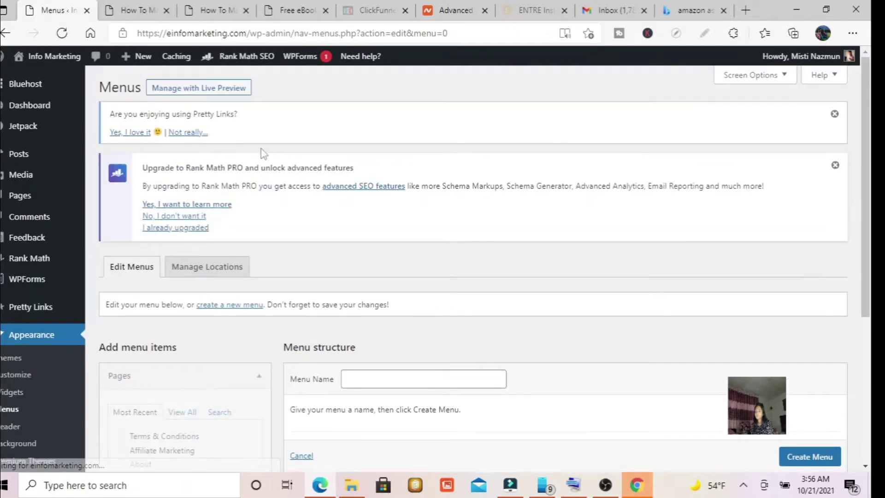
left_click_drag(870, 182, 869, 282)
left_click(401, 208)
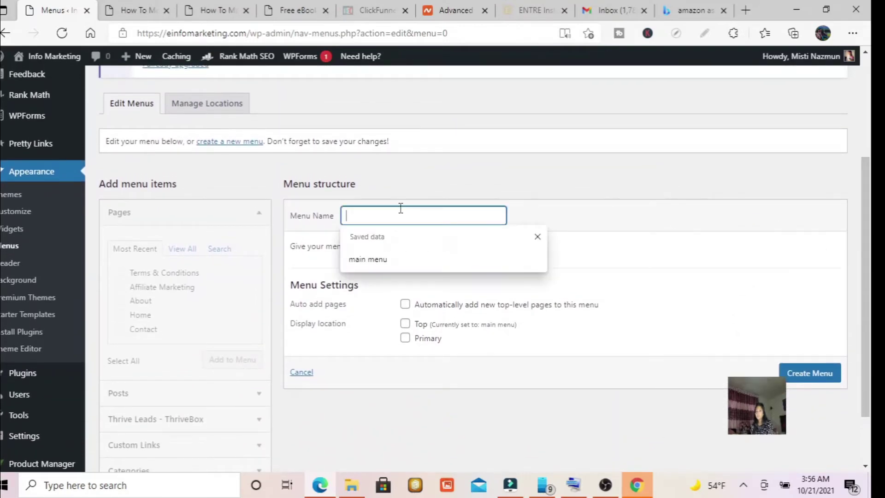
type("mmmmm")
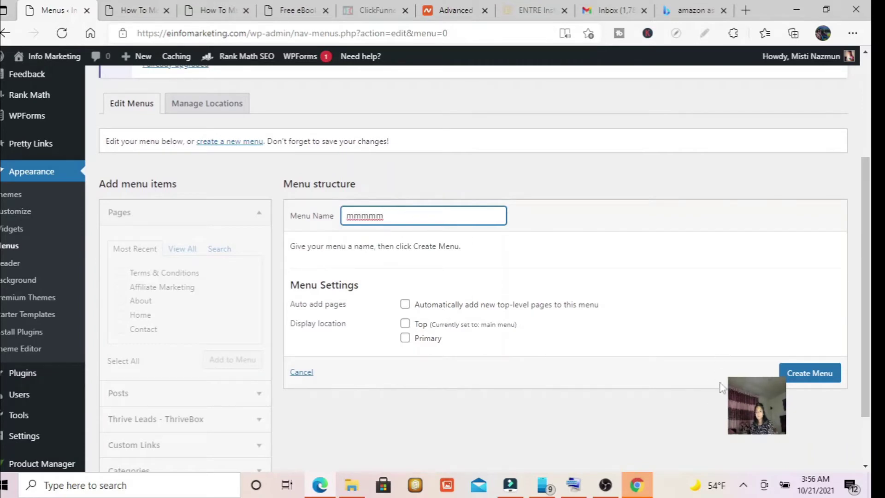
left_click(790, 382)
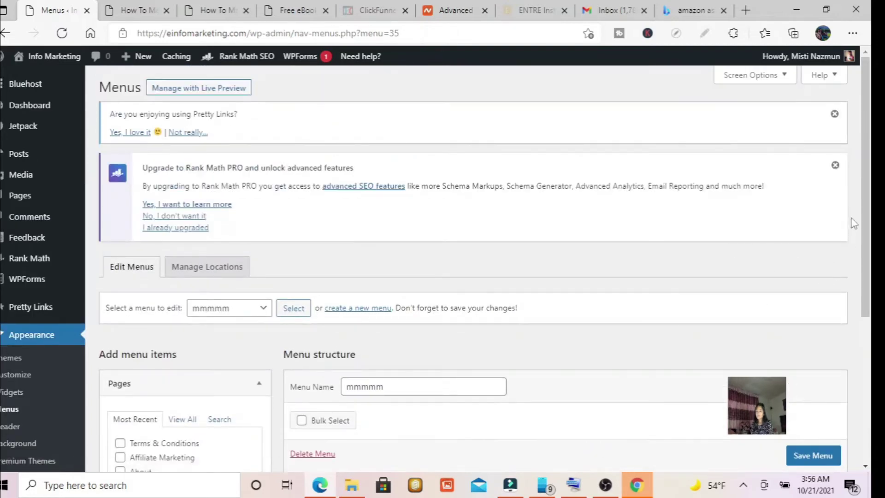
Add the Contact, About and Home pages to mmmmm and move Home to the top
left_click_drag(864, 207, 872, 347)
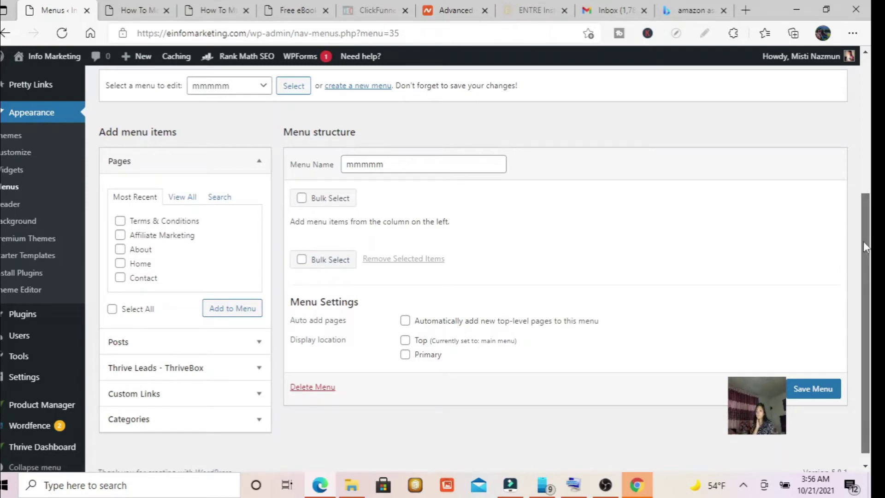
scroll(864, 241, "down", 1)
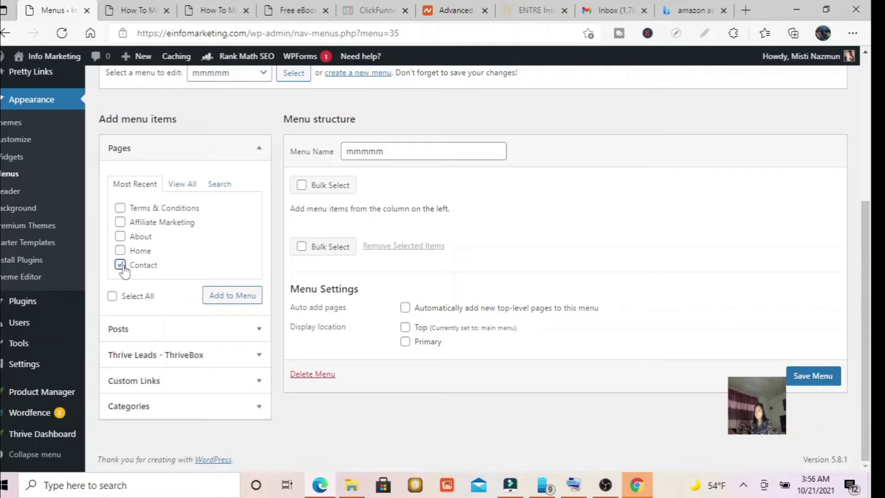
left_click(119, 237)
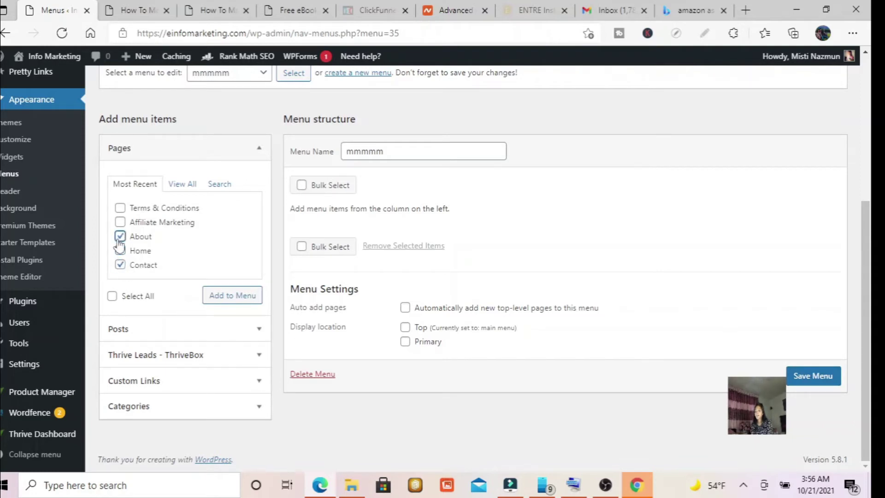
left_click(120, 250)
left_click(235, 299)
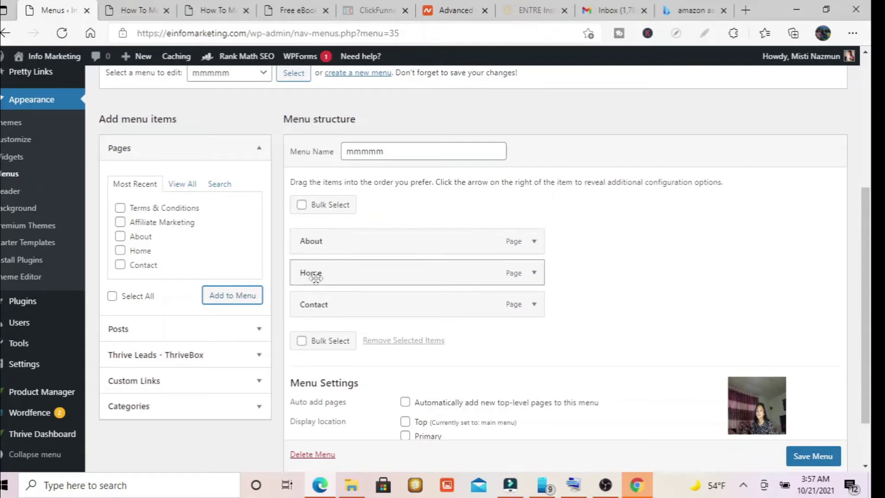
left_click_drag(312, 280, 316, 243)
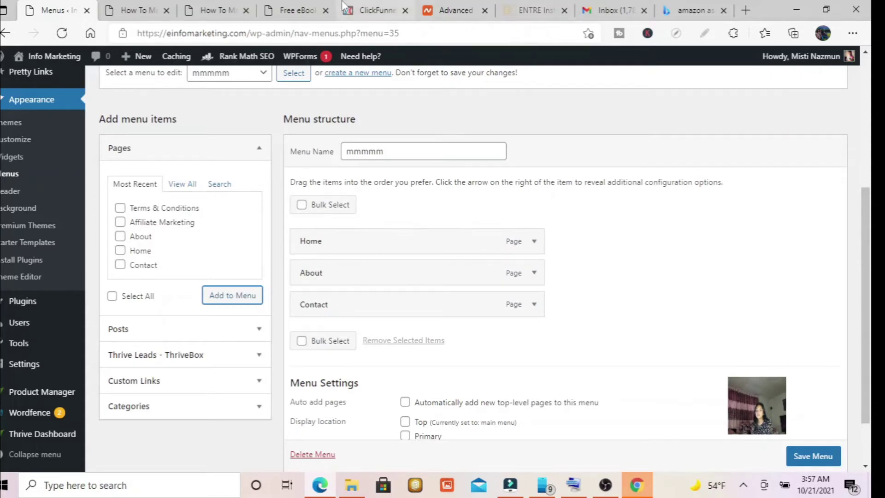
left_click(298, 9)
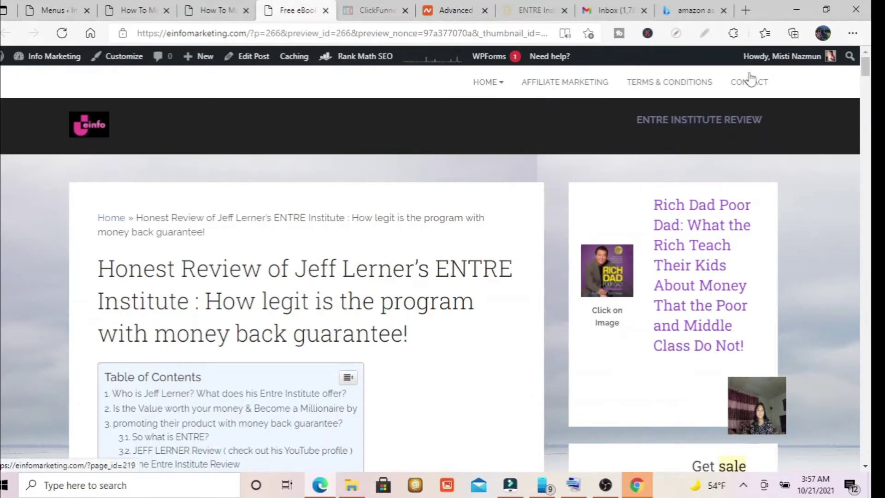
mouse_move(504, 86)
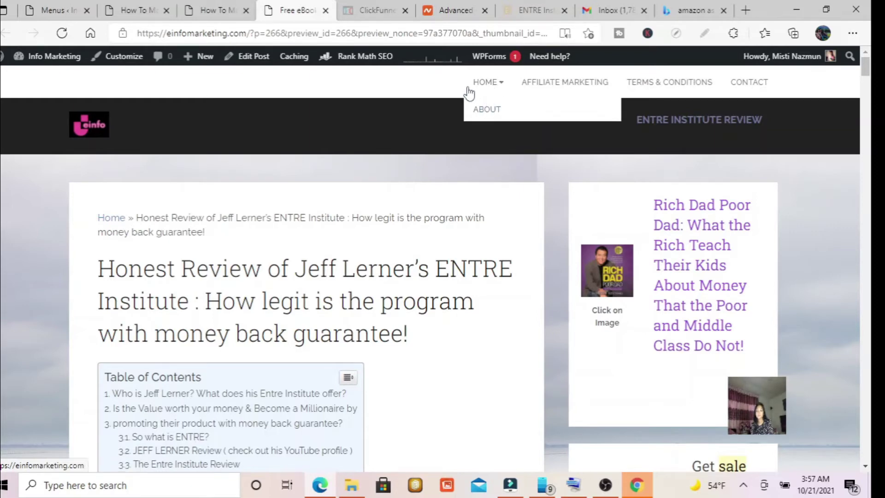
left_click(203, 9)
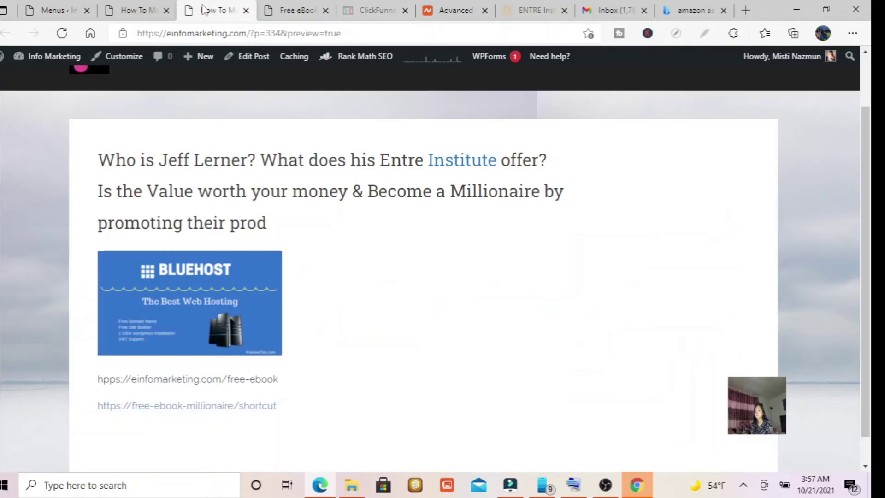
left_click(64, 9)
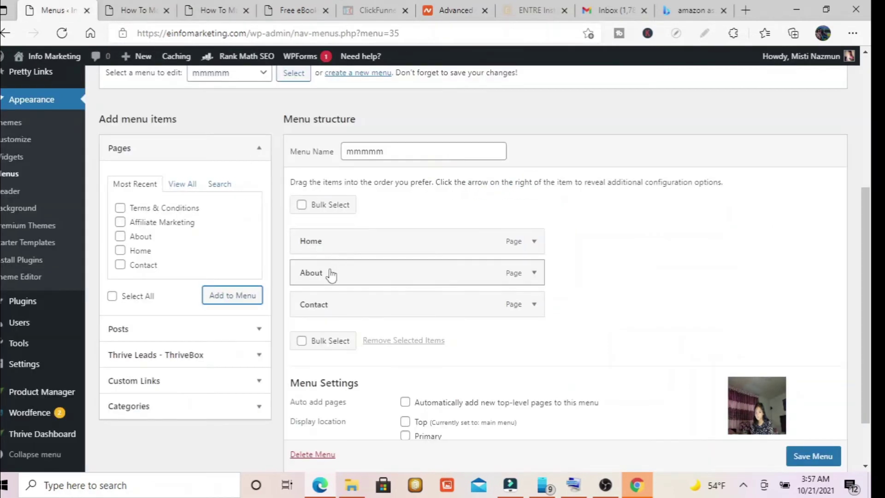
Make About a sub item of Home, and Contact a sub item of About, in mmmmm
left_click_drag(332, 275, 371, 275)
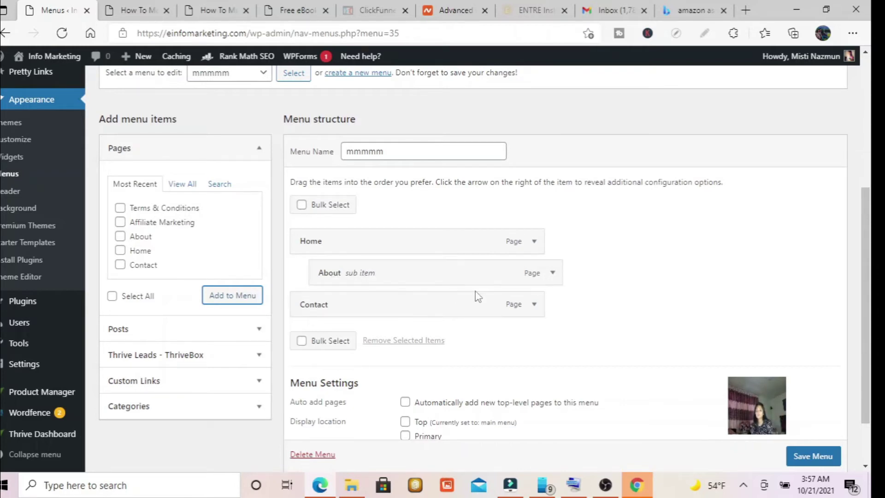
left_click_drag(348, 310, 389, 306)
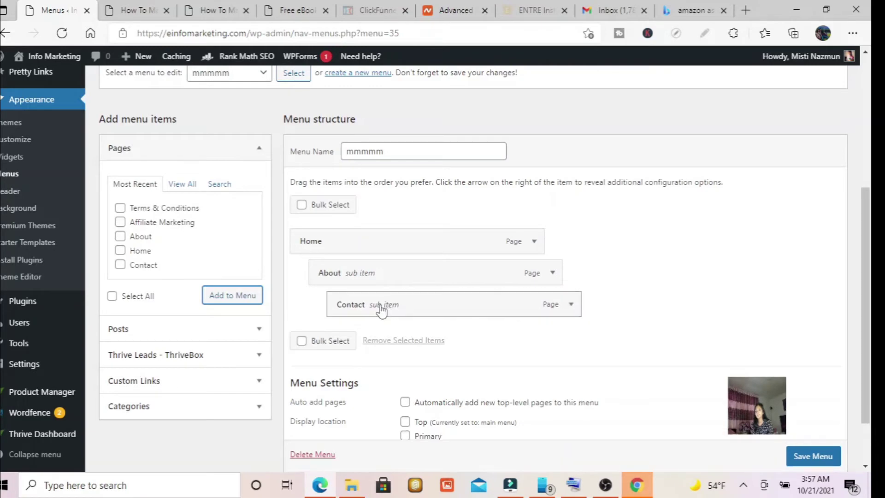
left_click(324, 455)
scroll(324, 460, "down", 1)
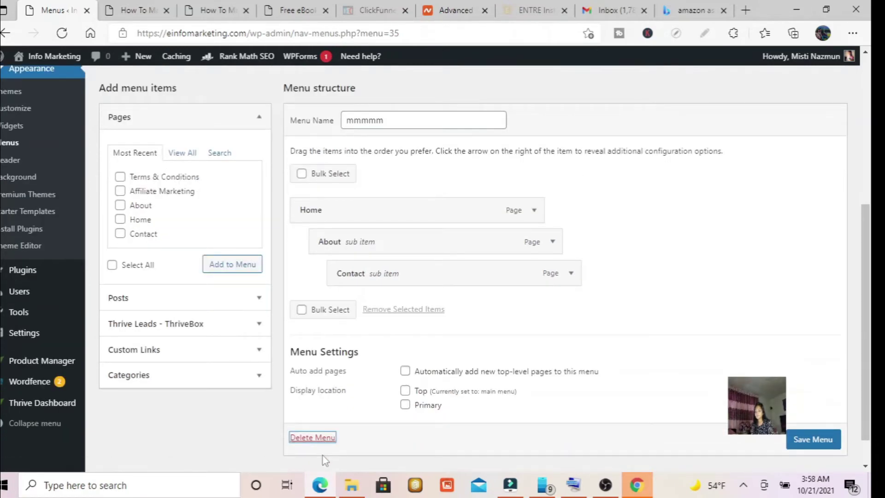
Start deleting the mmmmm menu, then go back and leave, discarding the unsaved nesting
left_click(317, 444)
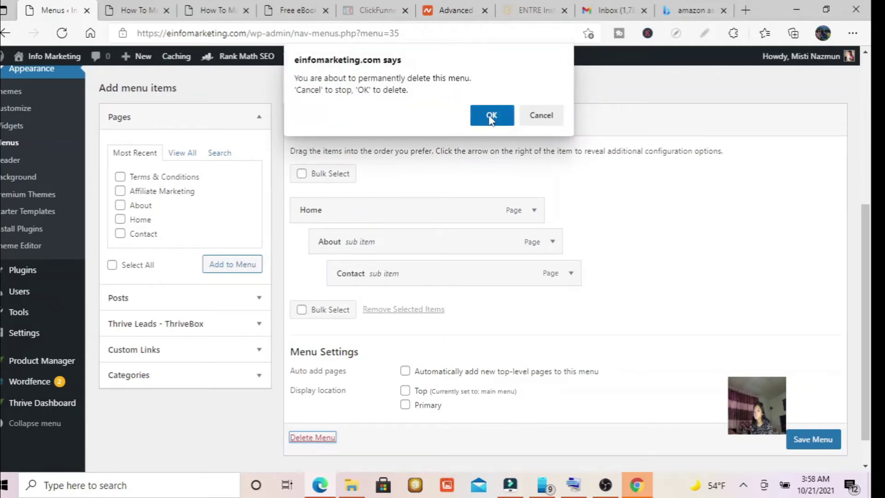
left_click(551, 115)
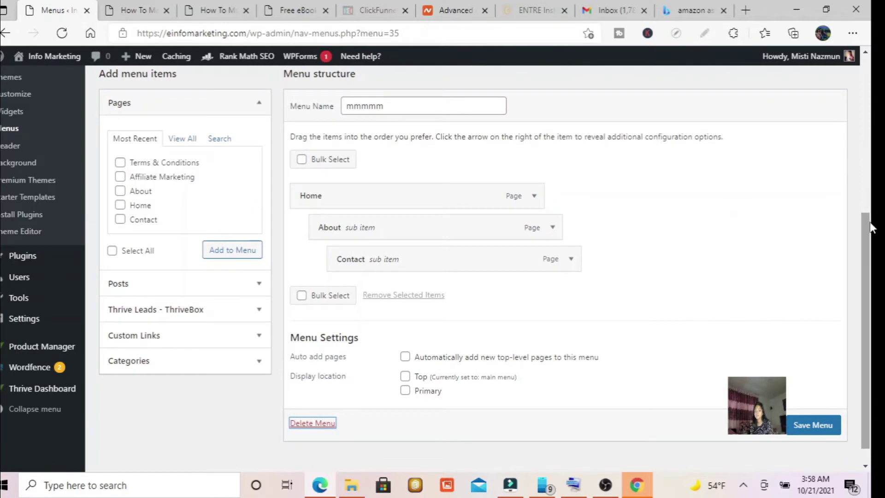
mouse_move(871, 227)
left_mouse_down()
mouse_move(871, 112)
mouse_move(871, 181)
left_mouse_up()
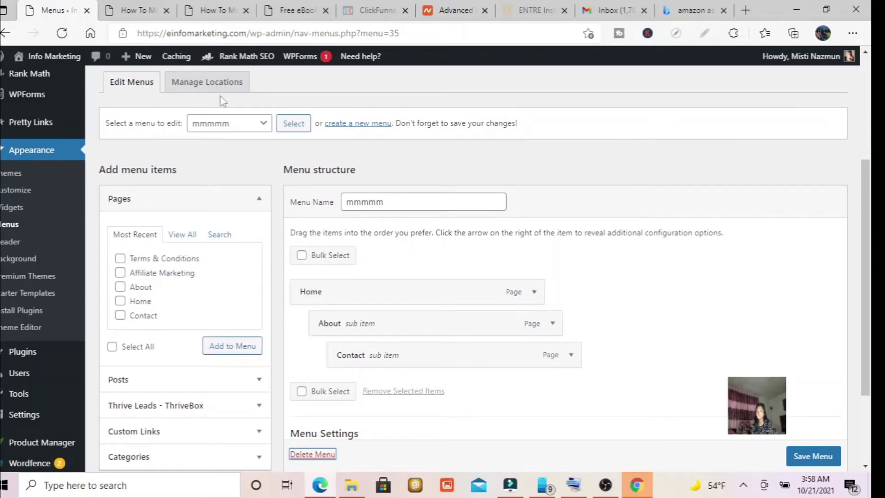
left_click(5, 34)
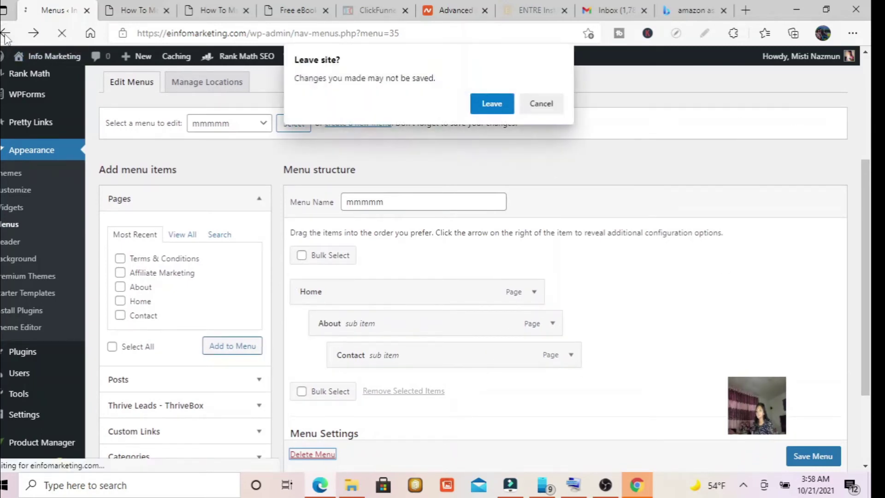
left_click(490, 105)
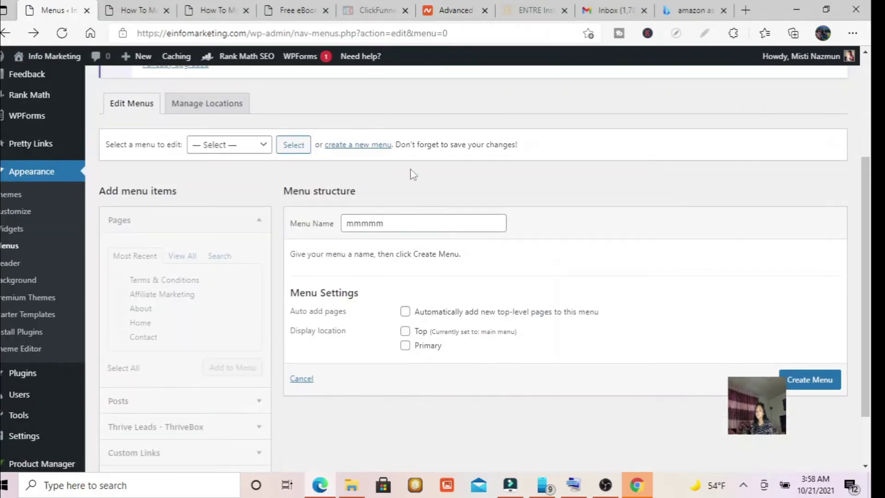
left_click_drag(868, 221, 873, 114)
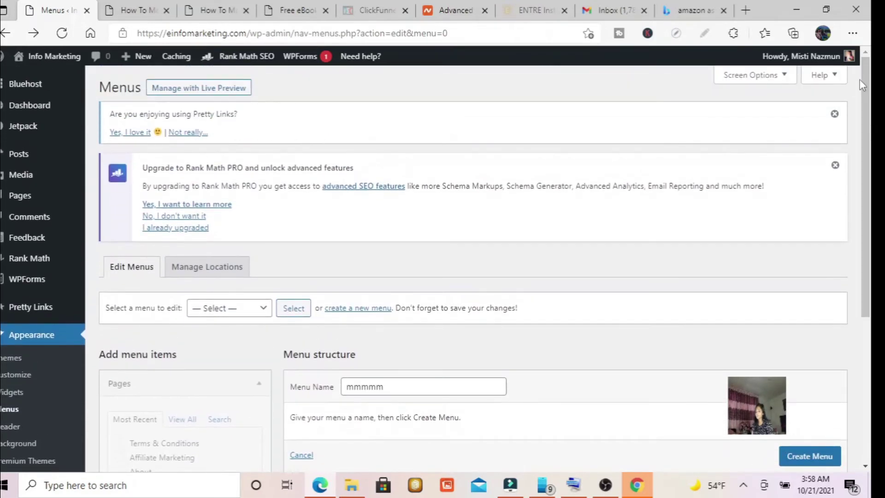
Open the WordPress Pages list and look through the Namecheap, Gmail and Bing tabs
left_click(15, 198)
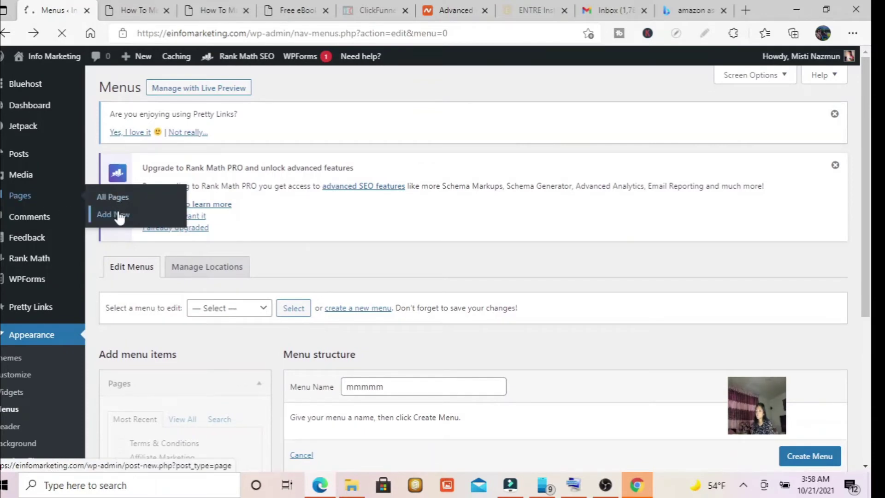
left_click(451, 6)
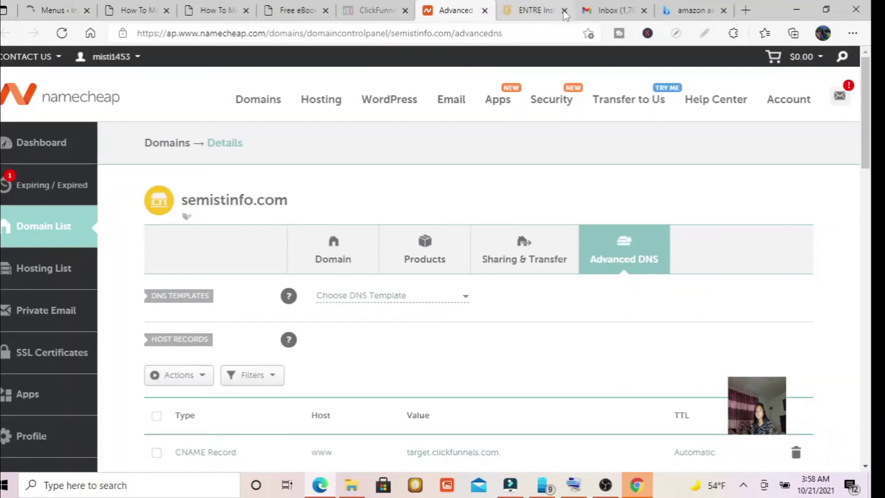
left_click(616, 7)
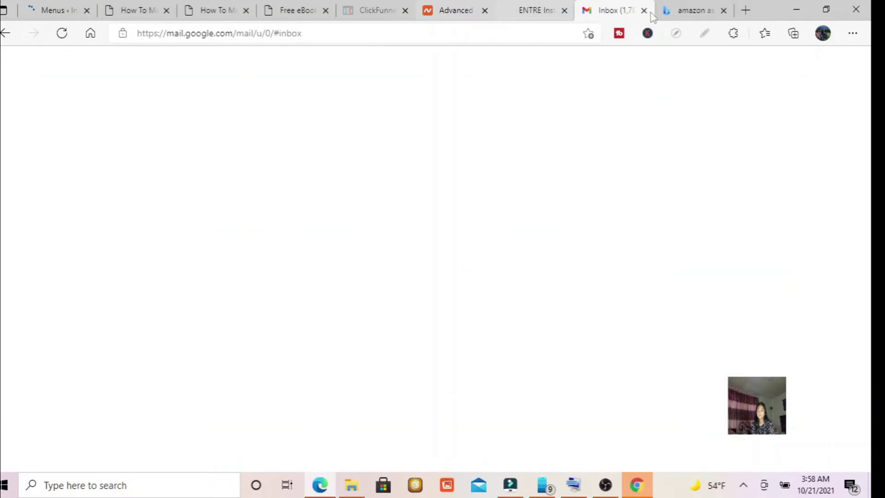
left_click(691, 13)
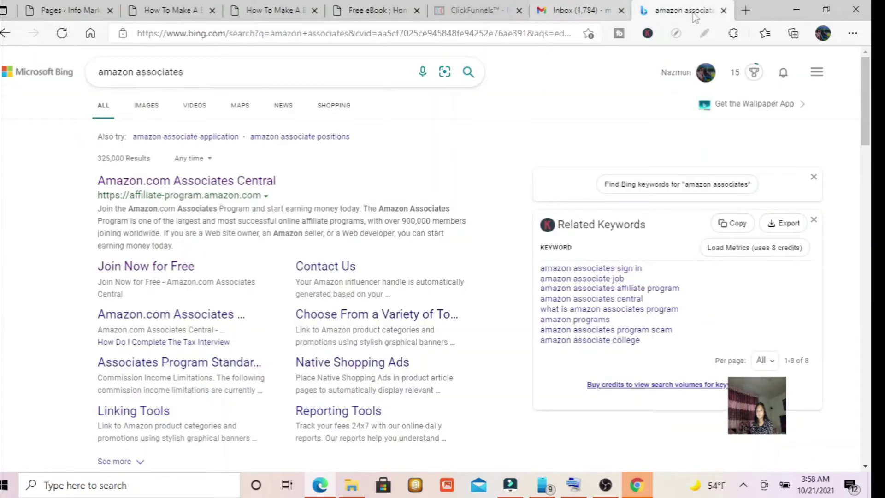
Close the Gmail and Bing tabs and return to the WordPress Pages list
left_click(621, 11)
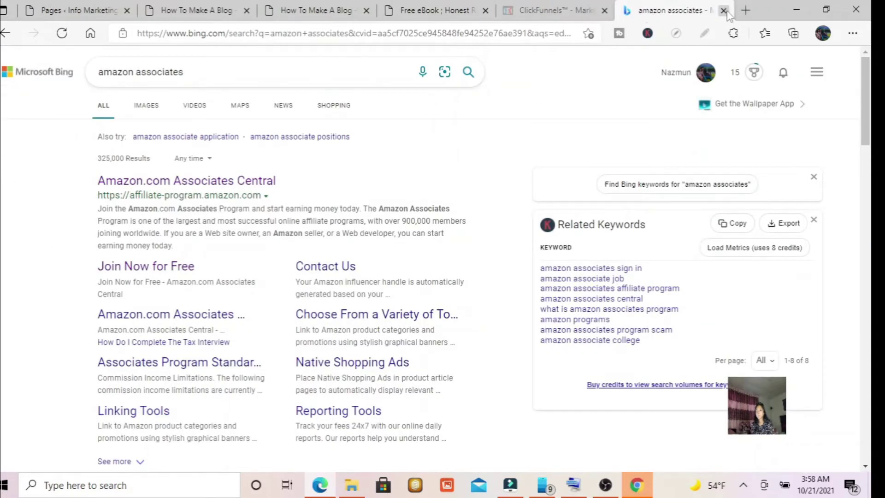
left_click(724, 11)
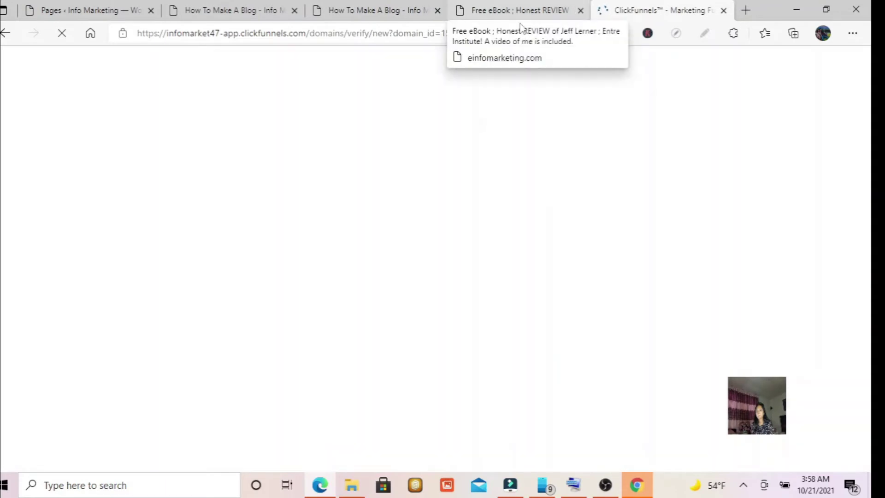
left_click(381, 11)
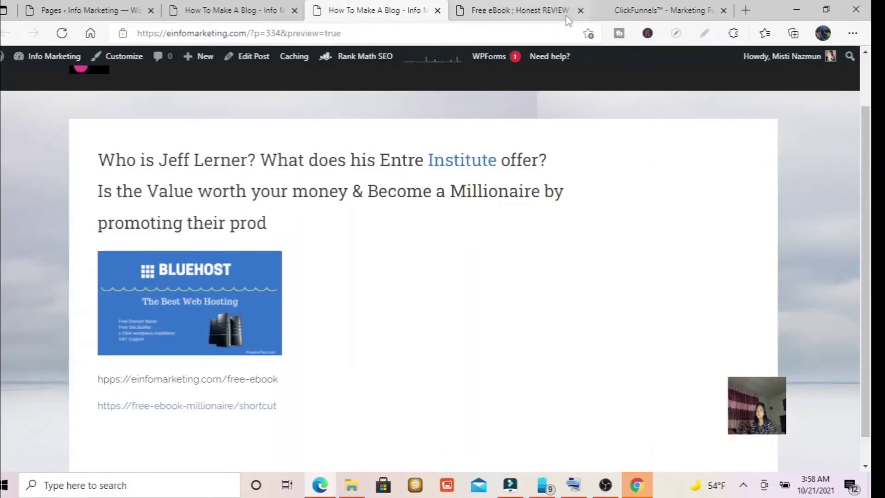
left_click(615, 10)
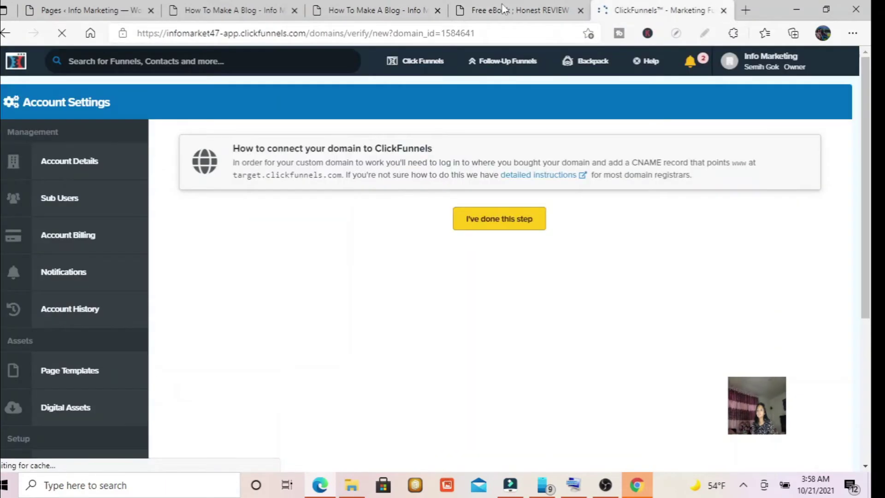
left_click(92, 8)
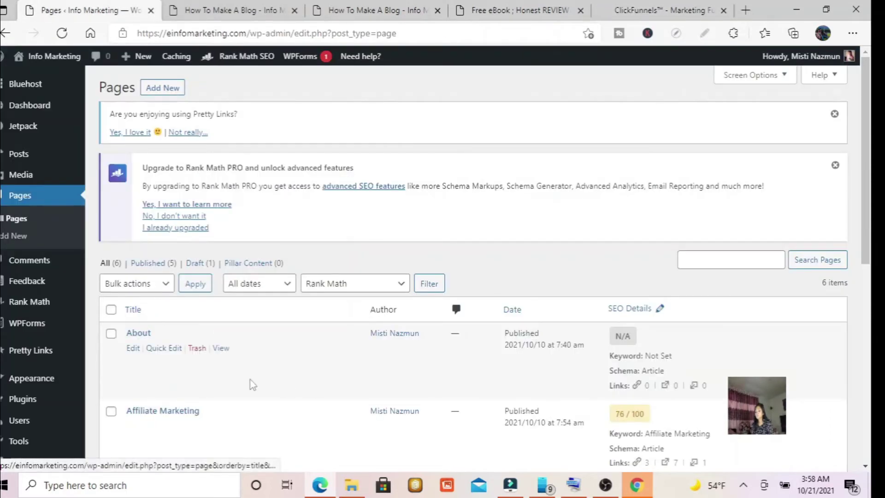
Create a new page titled 'home' with the body text 'cvsdfvsafvdsafvSD'
scroll(866, 117, "down", 1)
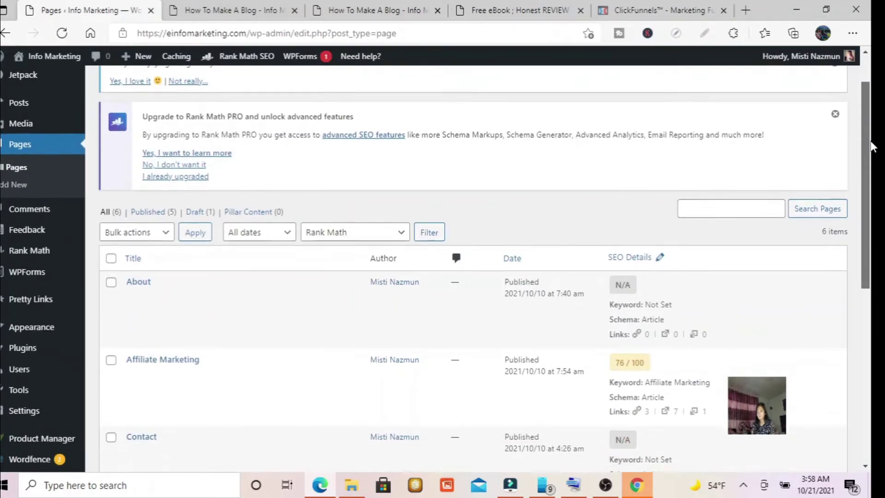
scroll(864, 113, "up", 1)
left_click(163, 89)
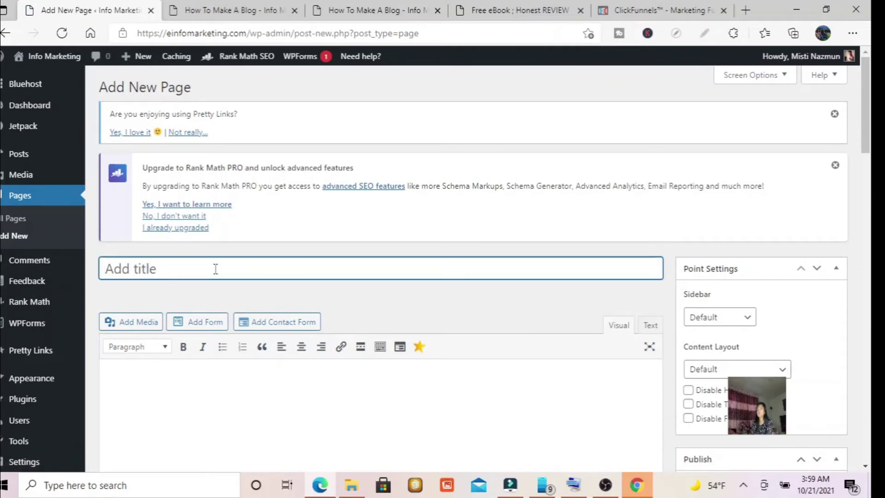
type("home")
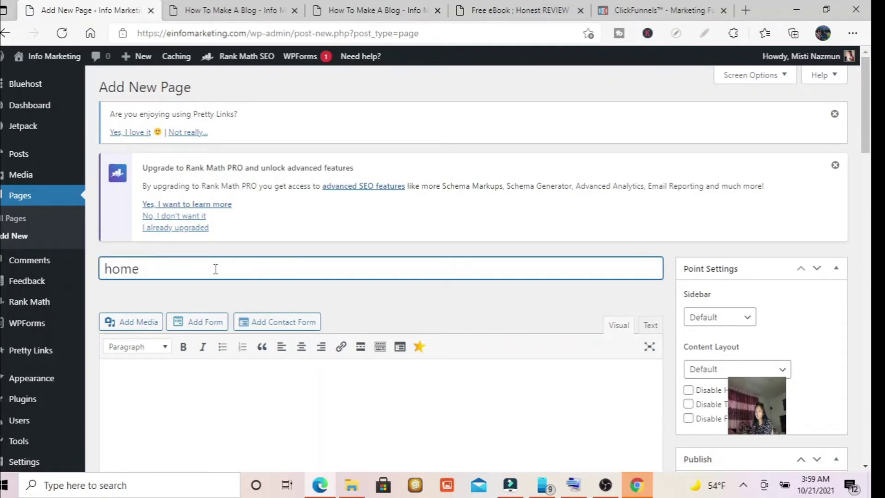
left_click(242, 429)
type("cvsdfv")
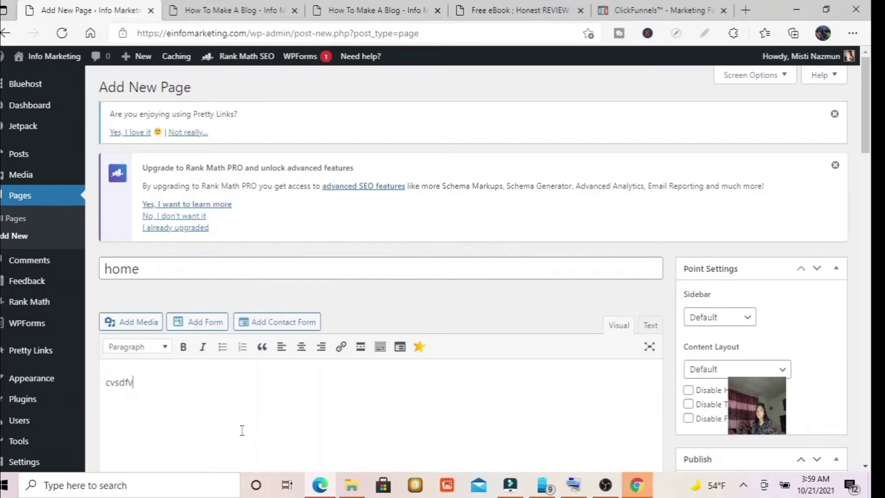
type("safvdsafvSD")
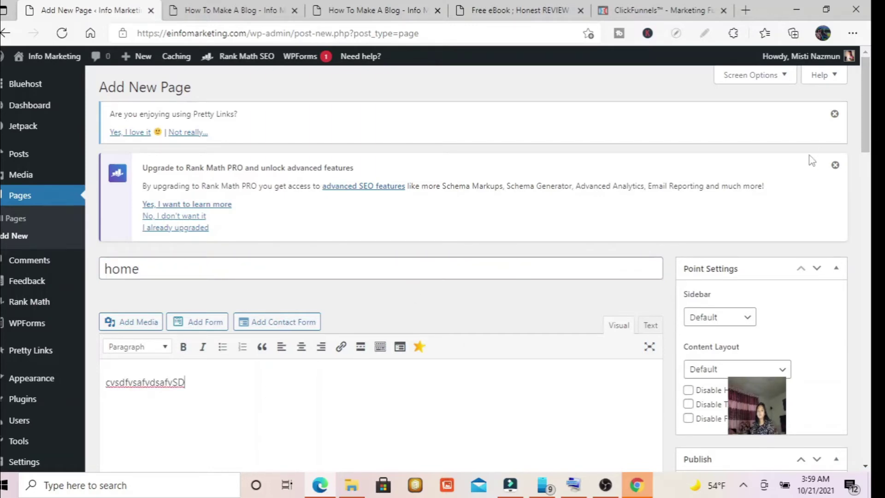
mouse_move(864, 121)
left_mouse_down()
mouse_move(870, 166)
mouse_move(868, 120)
left_mouse_up()
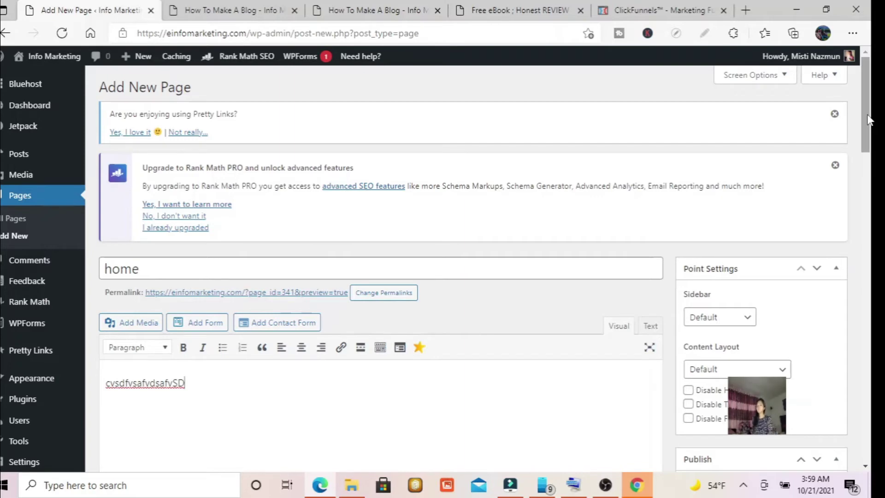
left_click_drag(868, 119, 867, 158)
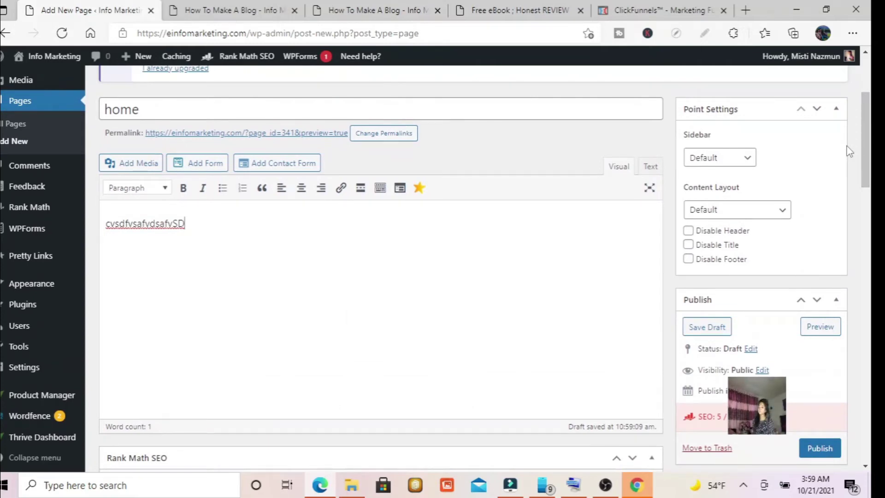
left_click_drag(867, 149, 871, 128)
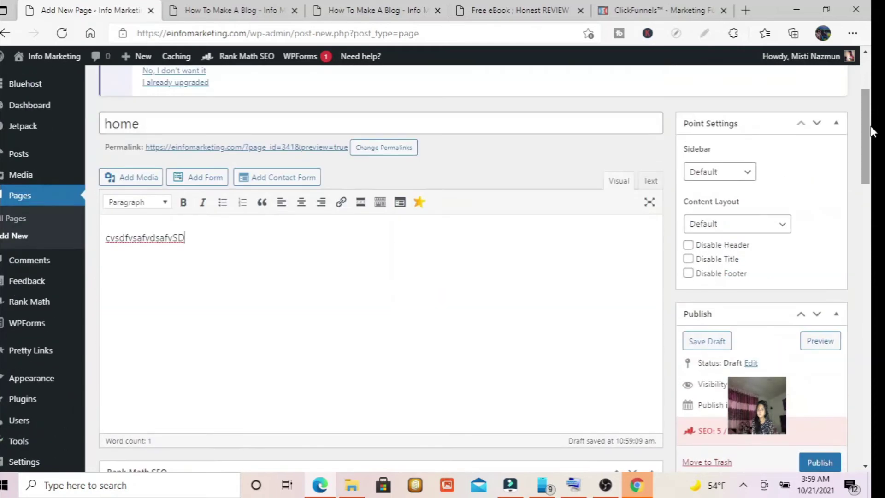
Save the 'home' page as a draft, then go to Appearance > Widgets
left_click(705, 343)
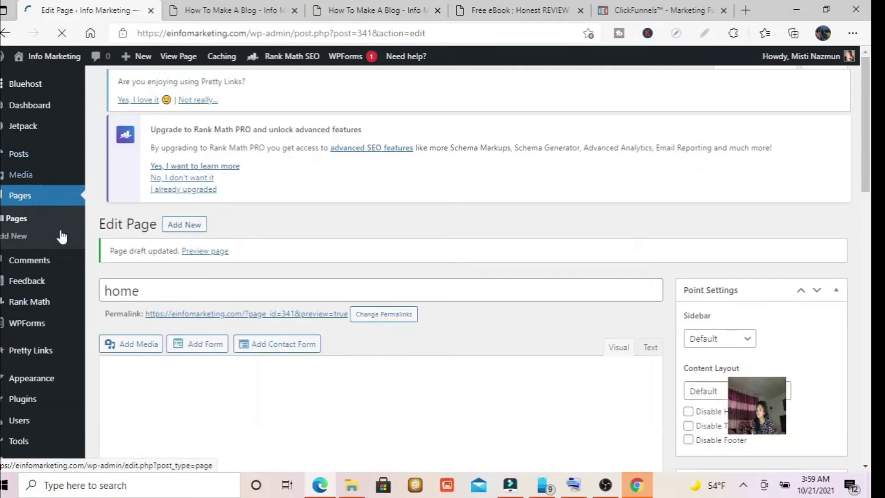
left_click_drag(867, 127, 867, 162)
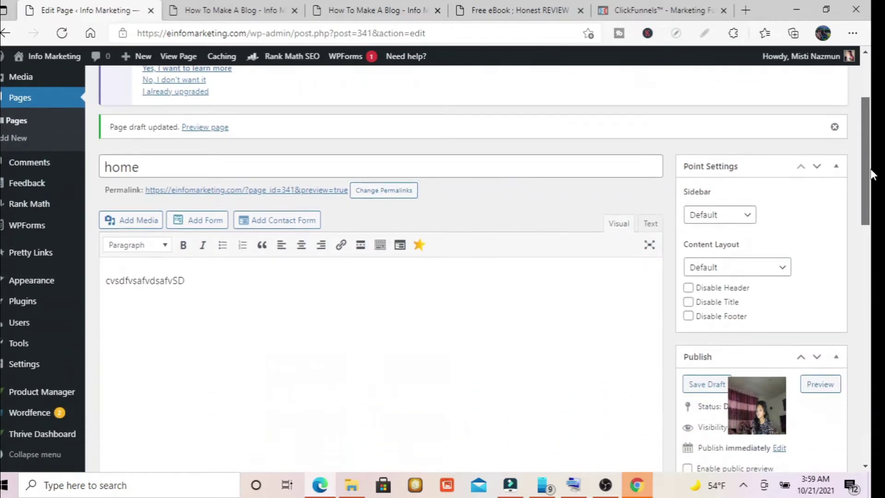
mouse_move(29, 281)
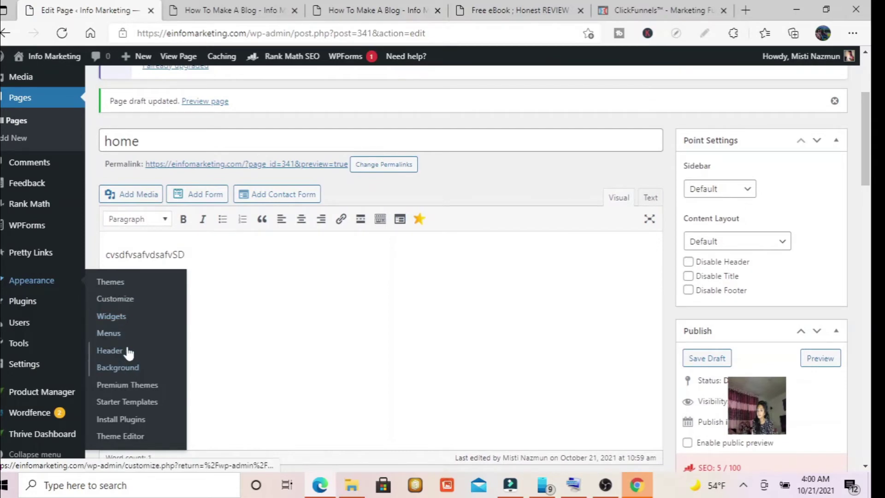
left_click(115, 322)
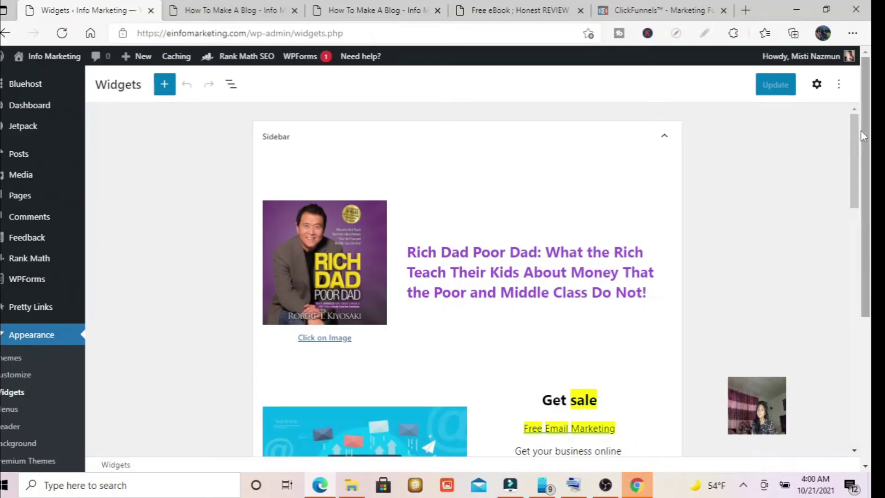
scroll(861, 131, "down", 1)
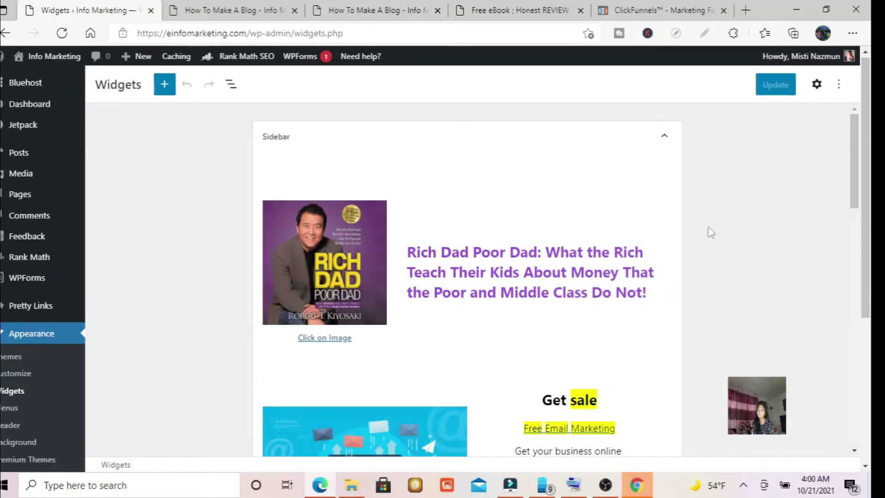
left_click_drag(854, 134, 855, 67)
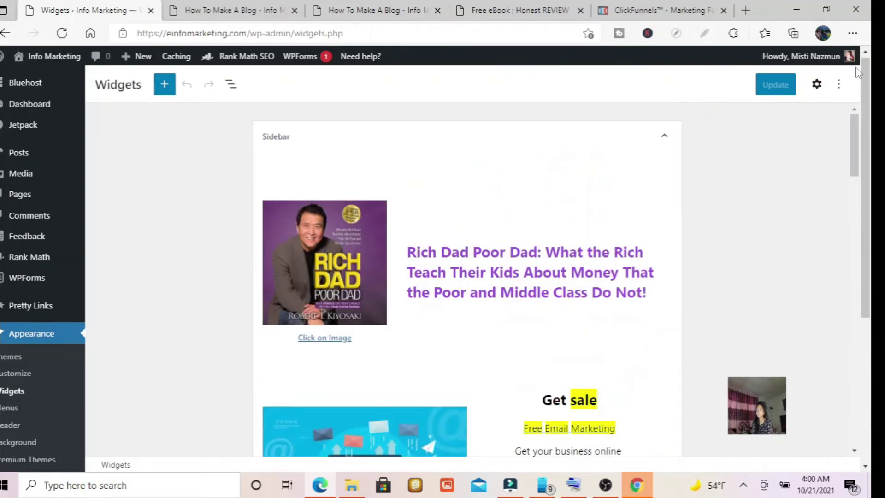
Open the block inserter, then open the Plugins admin page in a new browser tab
left_click(165, 85)
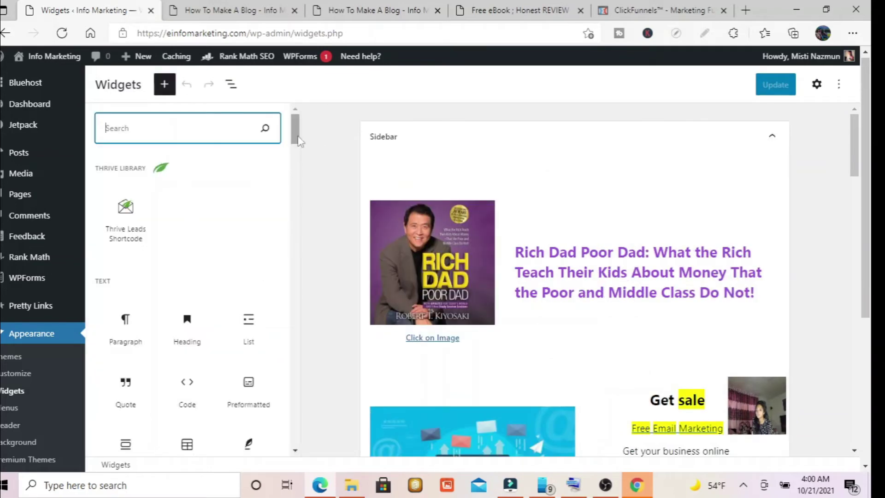
mouse_move(293, 133)
left_mouse_down()
mouse_move(297, 168)
mouse_move(302, 132)
left_mouse_up()
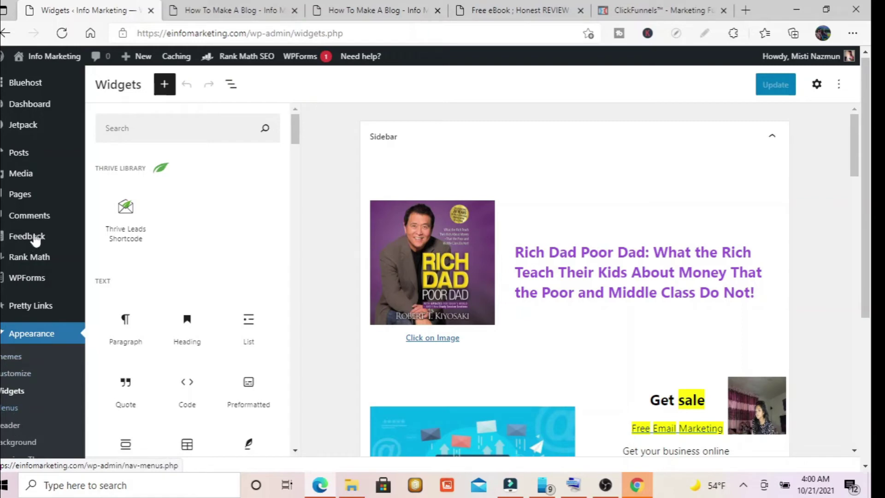
scroll(46, 415, "down", 5)
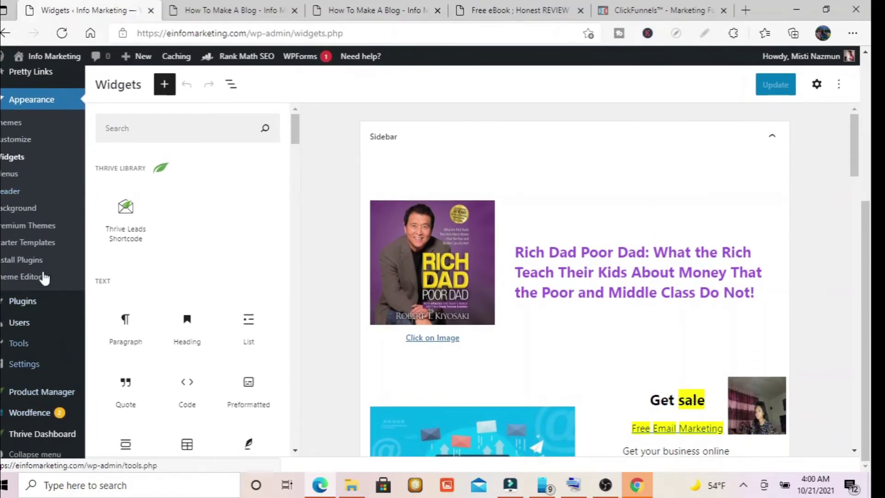
right_click(23, 310)
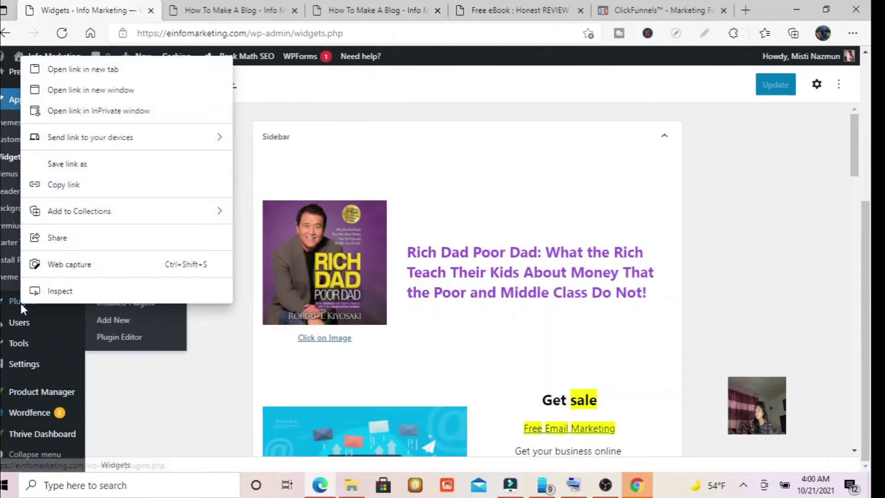
left_click(97, 70)
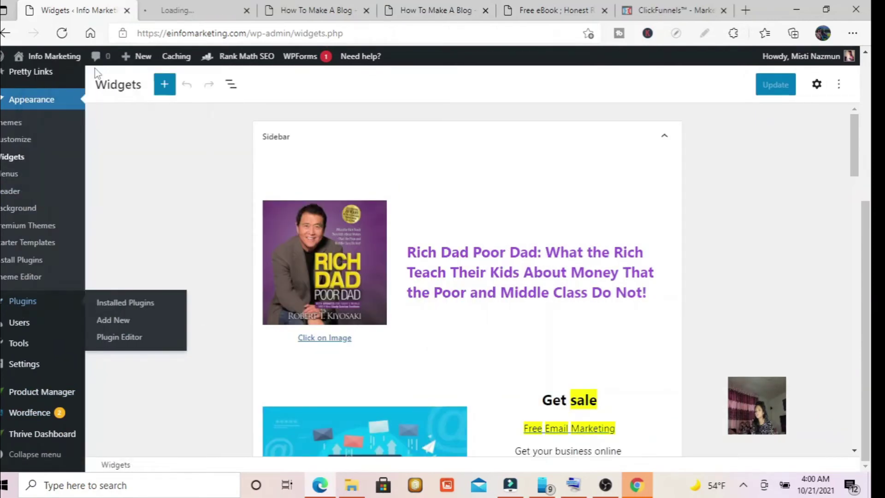
left_click(206, 6)
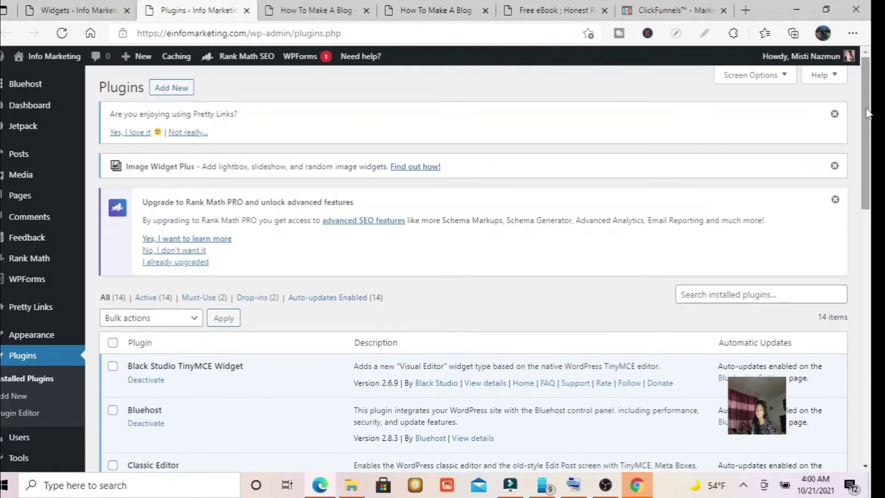
left_click_drag(868, 113, 870, 234)
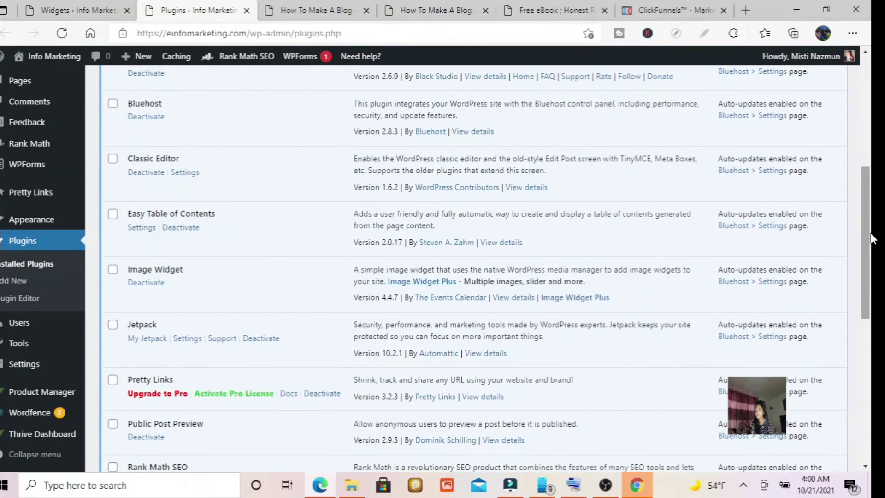
left_click(98, 6)
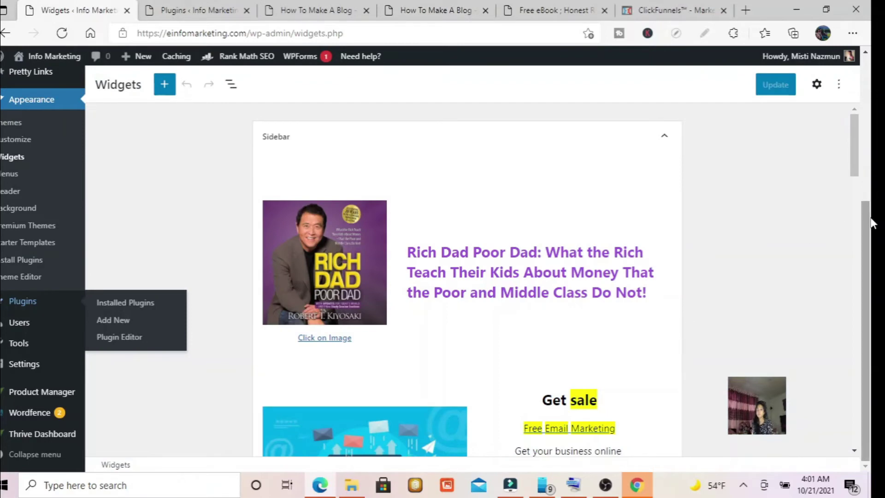
Open the block library, scroll to the Media blocks, and drag out the Image block
scroll(867, 138, "up", 3)
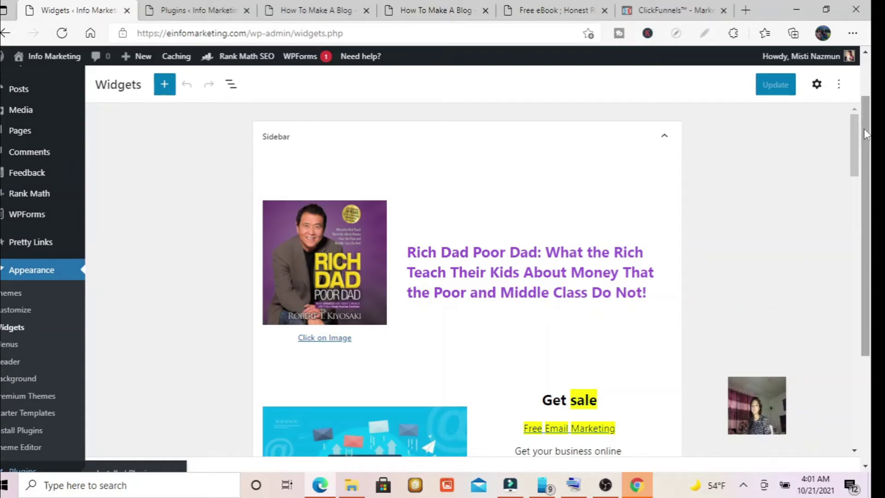
left_click_drag(864, 126, 838, 140)
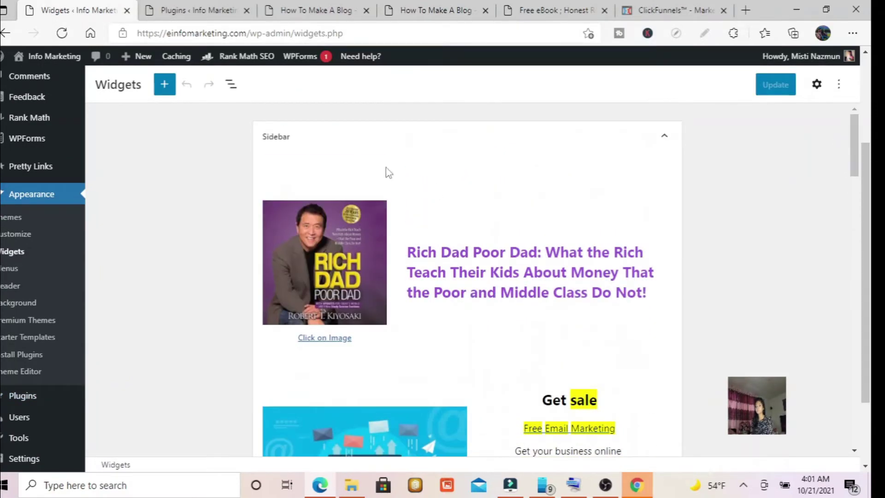
left_click(165, 85)
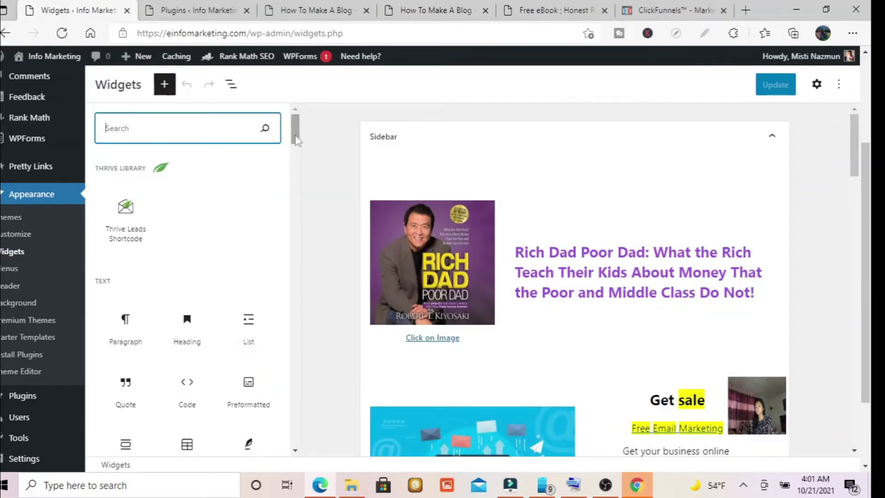
left_click_drag(297, 141, 303, 185)
left_click_drag(301, 185, 298, 170)
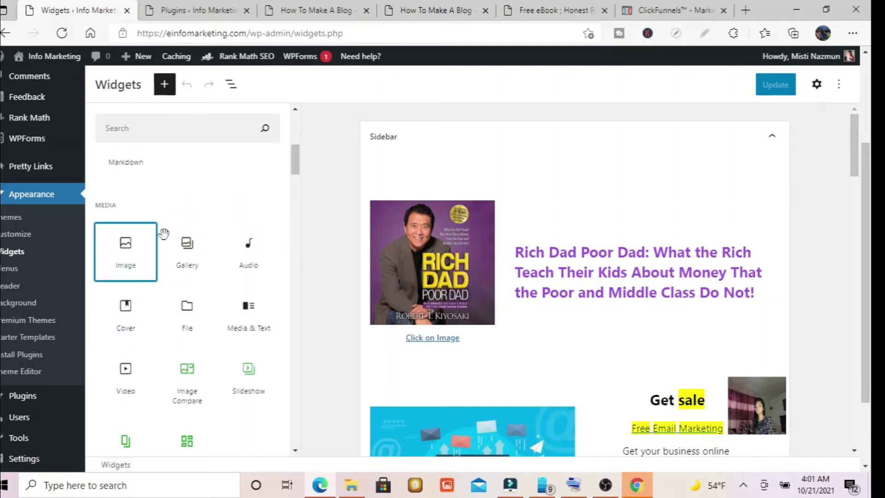
left_click_drag(124, 247, 525, 11)
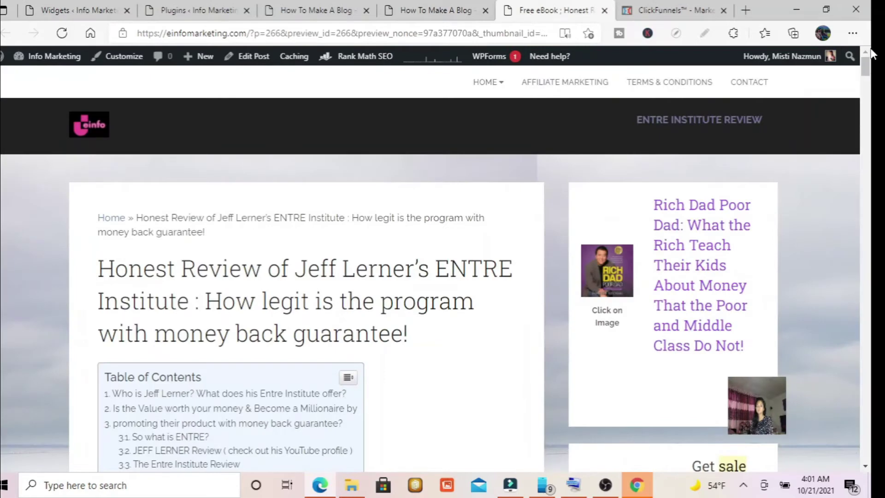
Cycle through the open browser tabs and land back on the Widgets editor tab
mouse_move(865, 73)
left_mouse_down()
mouse_move(871, 124)
mouse_move(869, 82)
left_mouse_up()
scroll(419, 262, "down", 1)
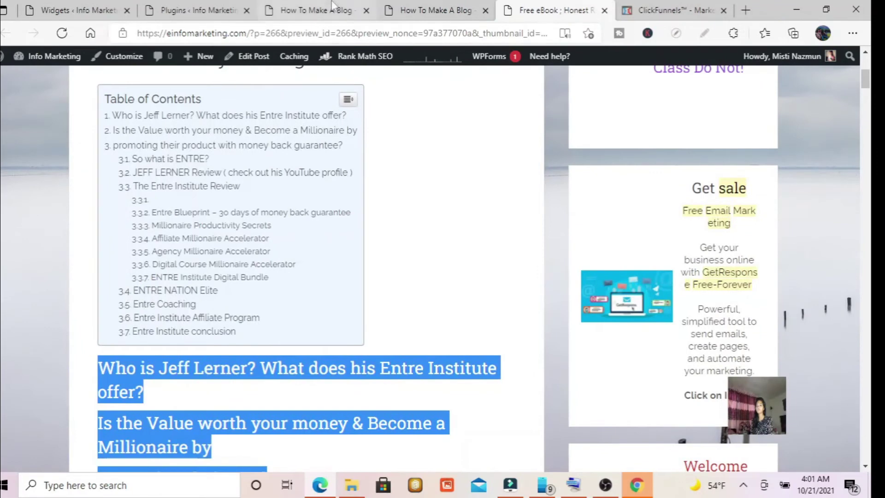
left_click(191, 10)
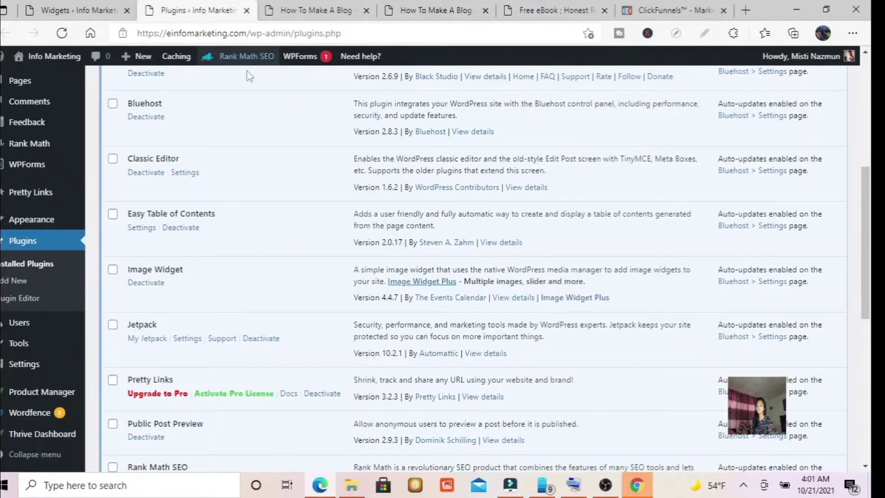
left_click(84, 7)
left_click(525, 6)
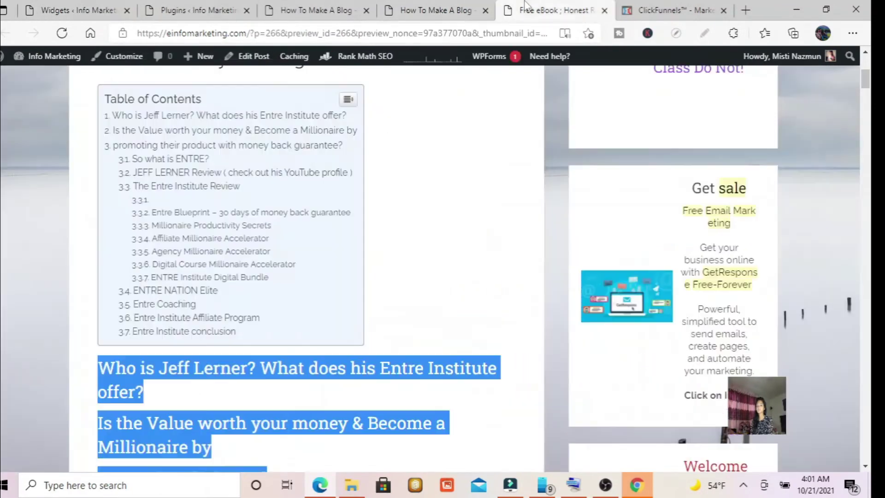
left_click(445, 7)
left_click(318, 8)
left_click(202, 8)
left_click(78, 10)
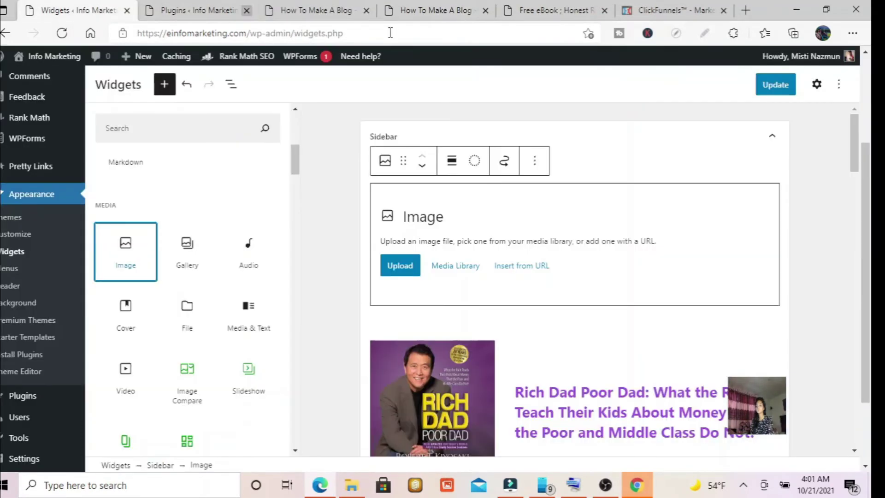
Upload merlin-training-compressed.png from Downloads into the new Sidebar Image block
left_click(399, 272)
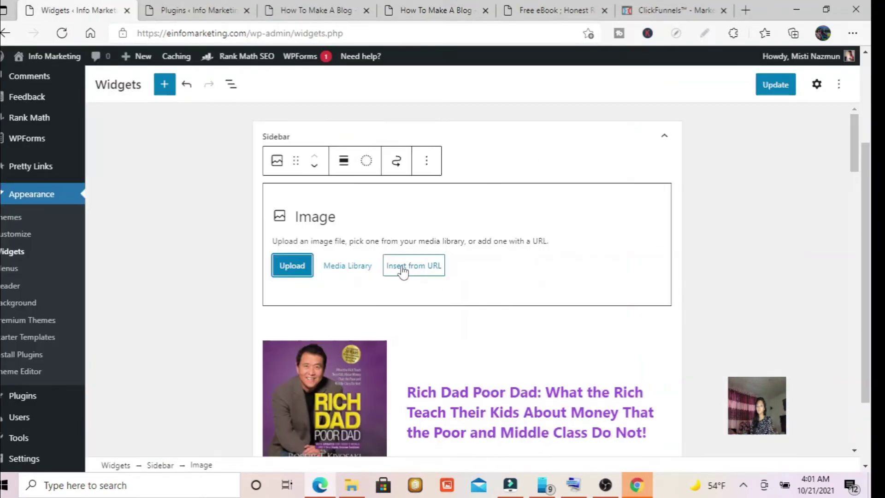
left_click(296, 272)
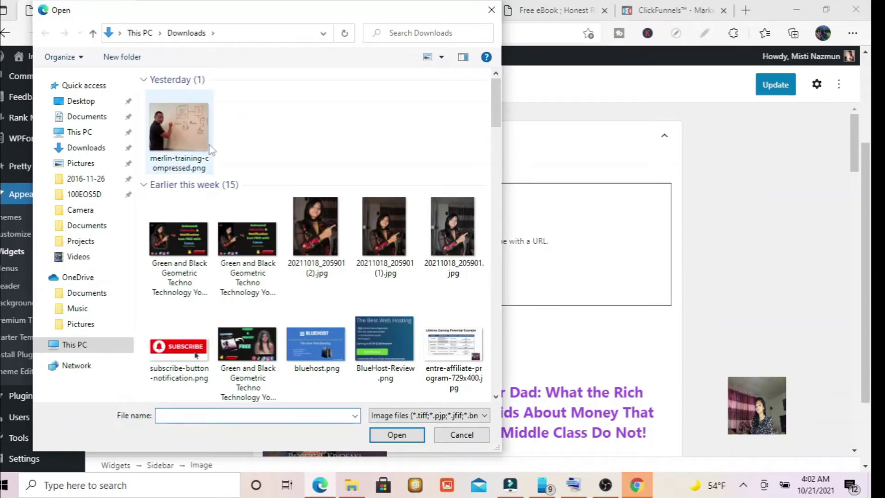
double_click(189, 131)
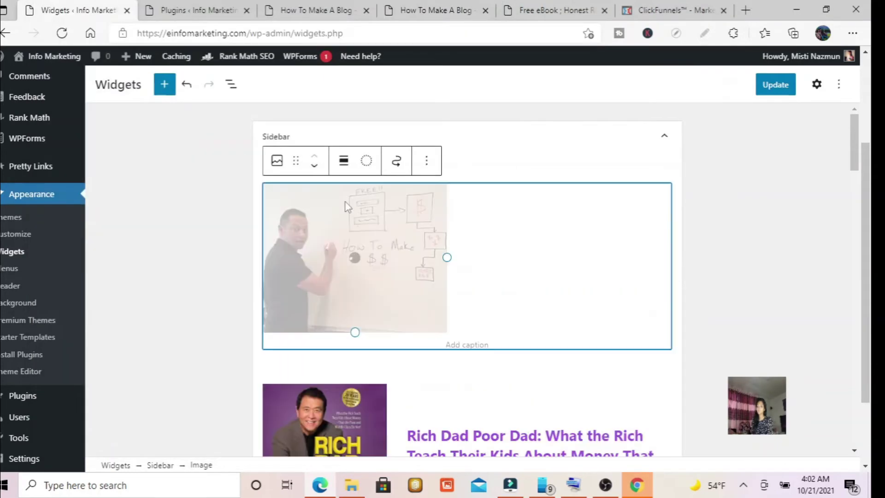
Start typing a caption under the whiteboard image, correcting a mistyped character
left_click(474, 347)
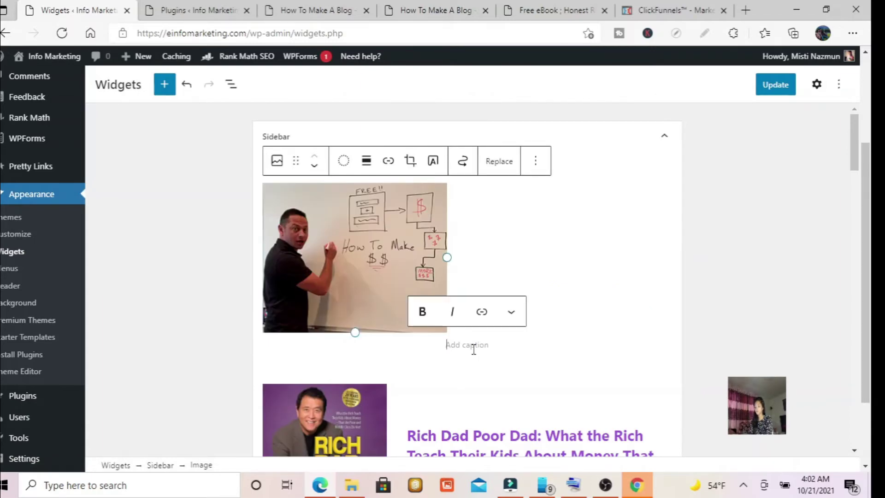
type("e")
key("BackSpace")
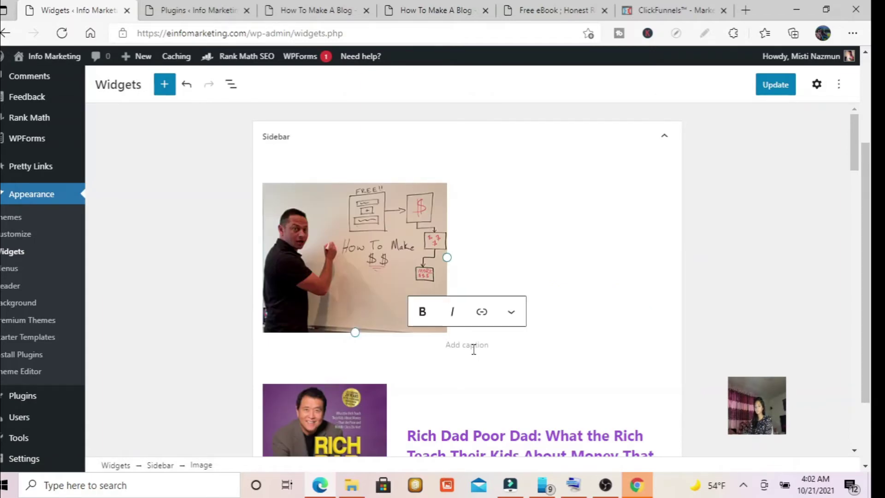
type("d")
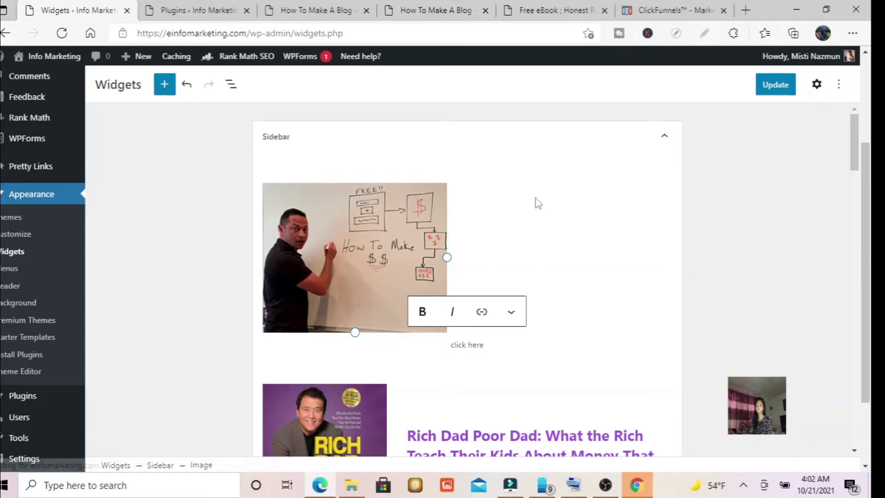
Try the image block's options, converting it to a Cover block and opening duotone filters
left_click(481, 215)
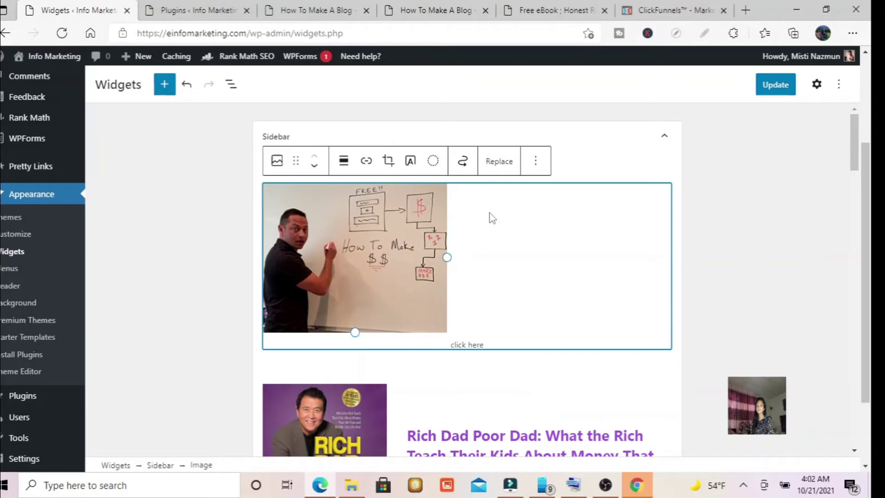
left_click(534, 162)
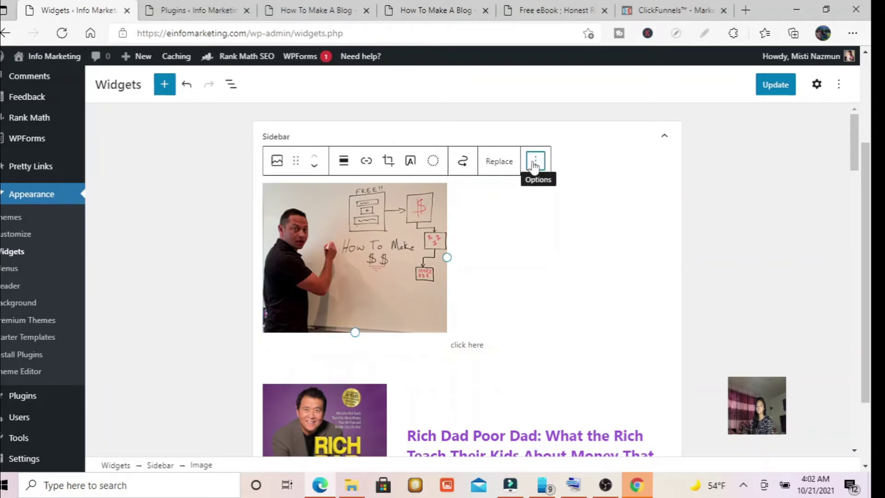
left_click(510, 240)
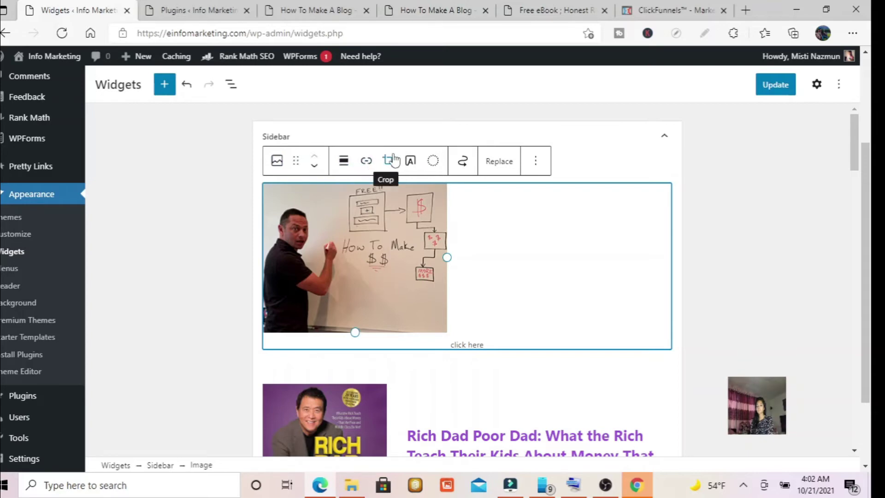
left_click(410, 161)
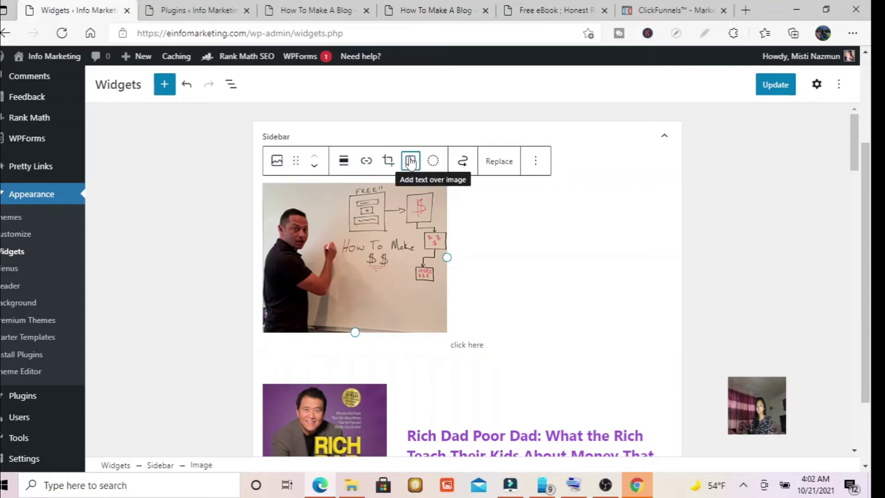
left_click(410, 160)
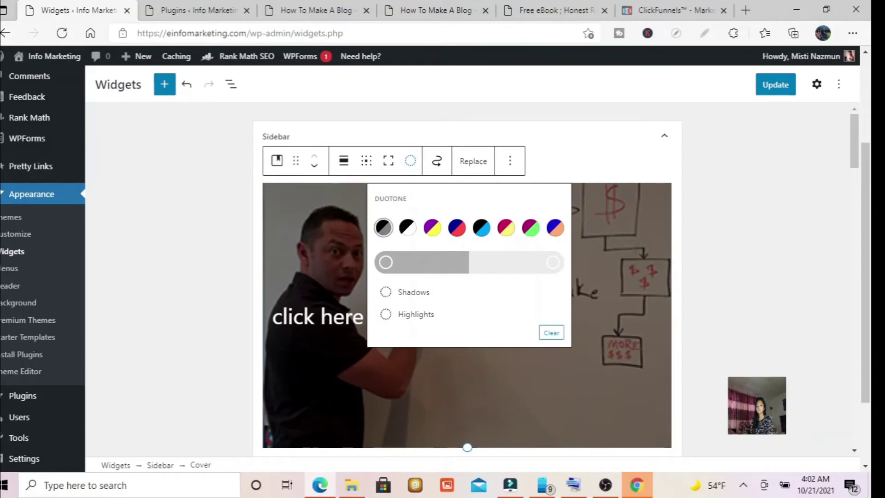
left_click(320, 315)
left_click(371, 156)
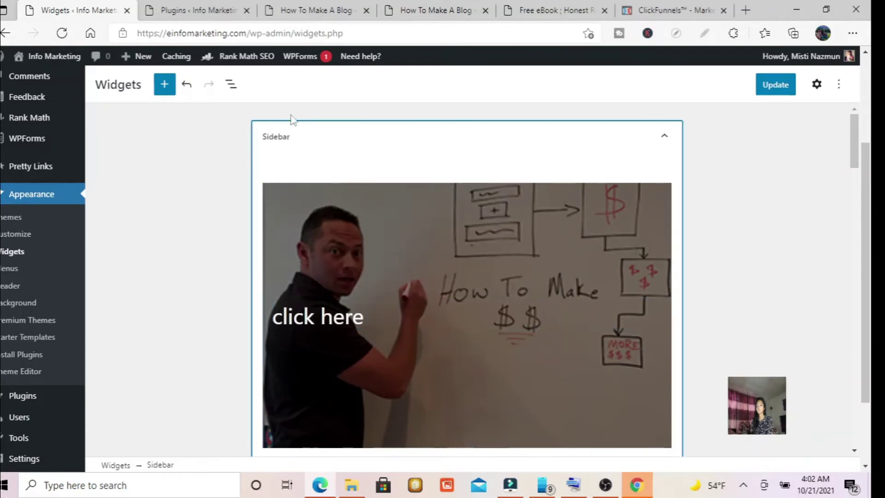
Undo the Cover conversion to restore the whiteboard image with its 'click here' caption
left_click(187, 84)
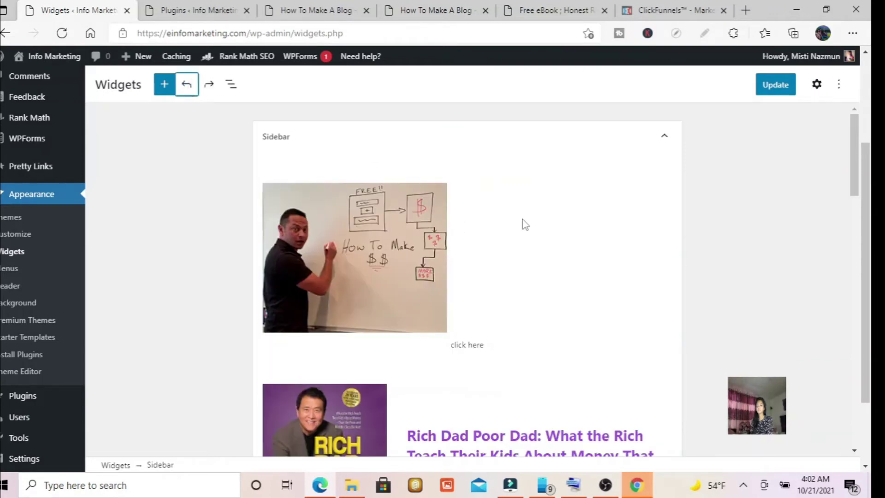
left_click(560, 240)
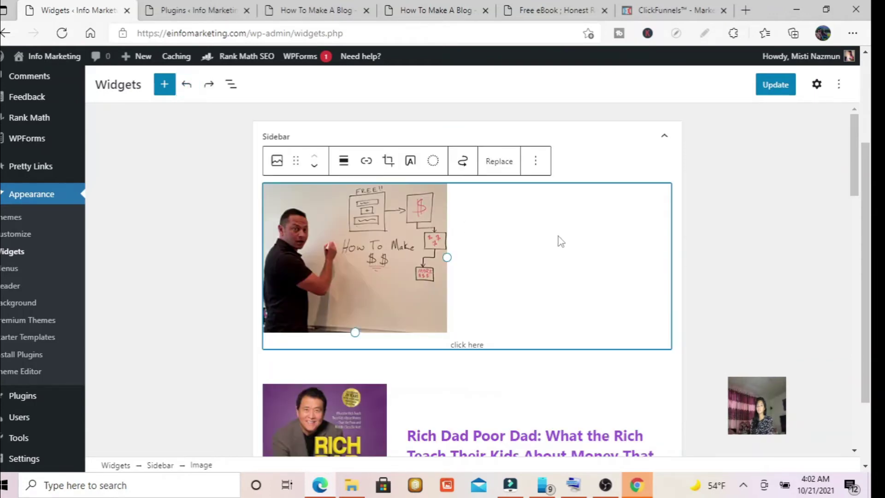
left_click(478, 342)
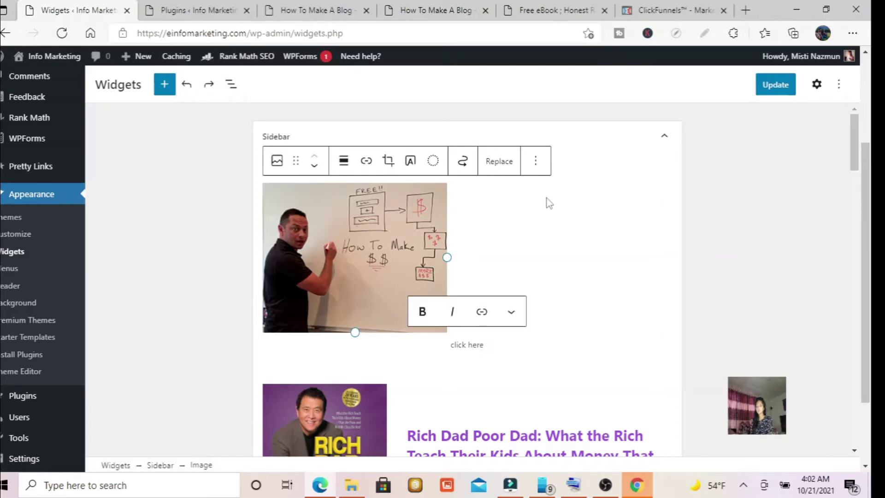
left_click(545, 213)
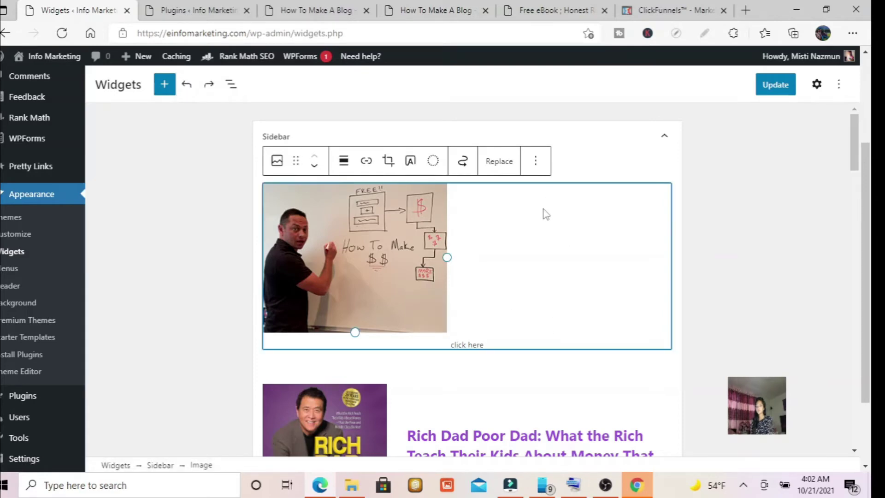
left_click(164, 84)
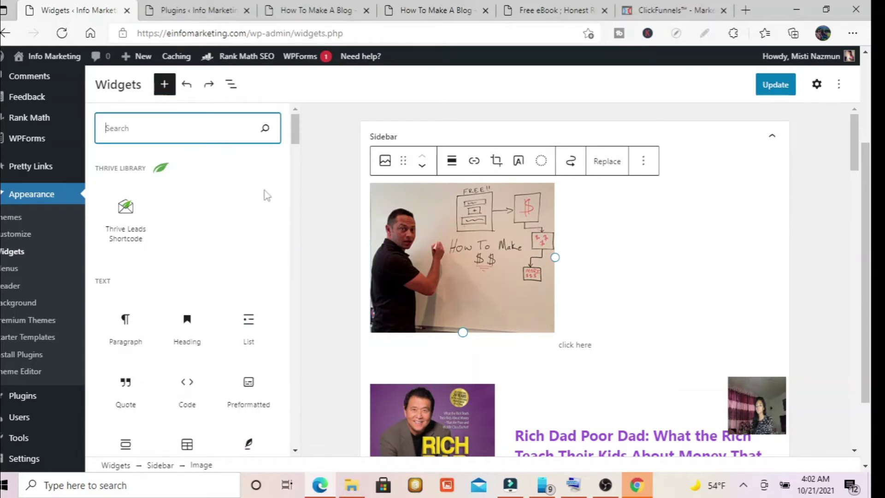
Drag a Media & Text block to the top of the Sidebar
left_click_drag(296, 141, 314, 182)
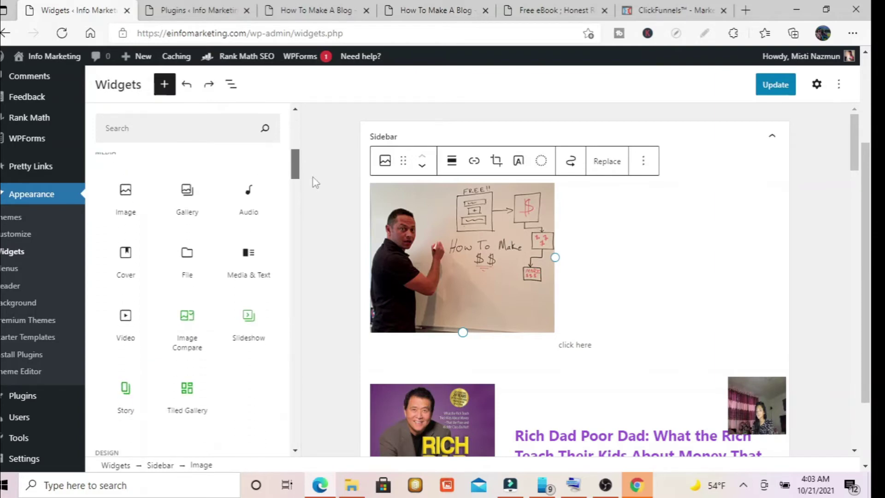
left_click_drag(247, 253, 637, 216)
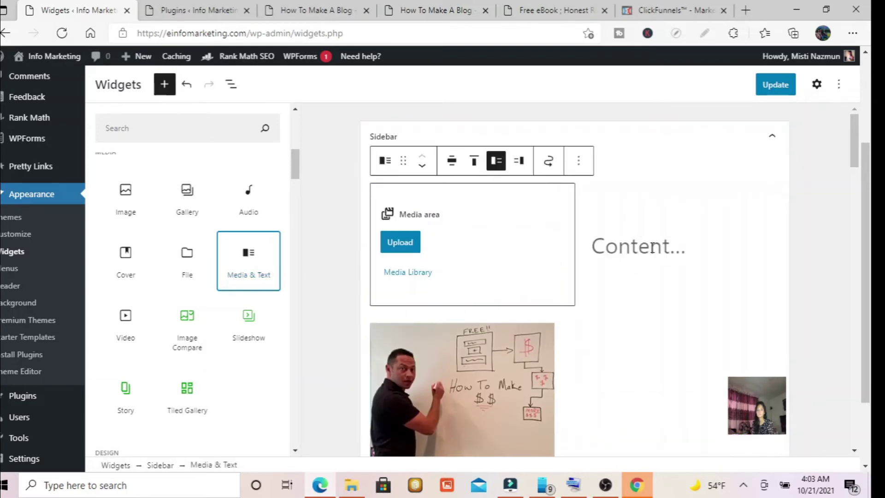
left_click(622, 244)
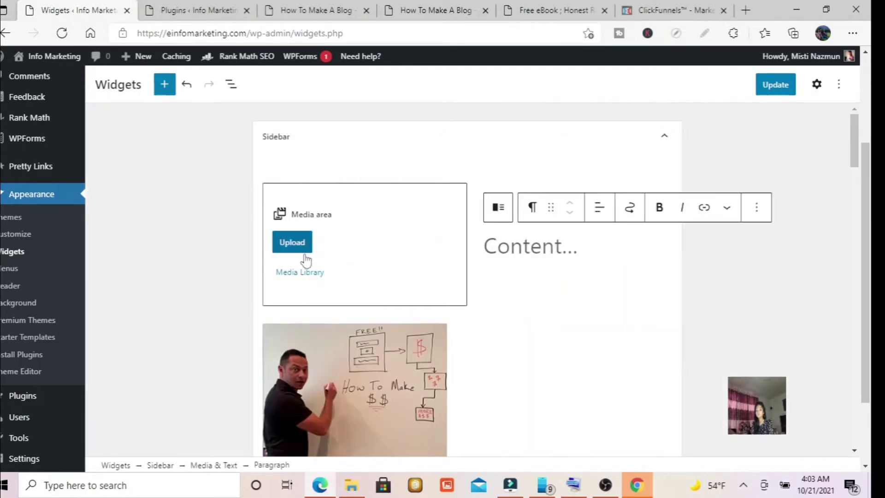
left_click(341, 387)
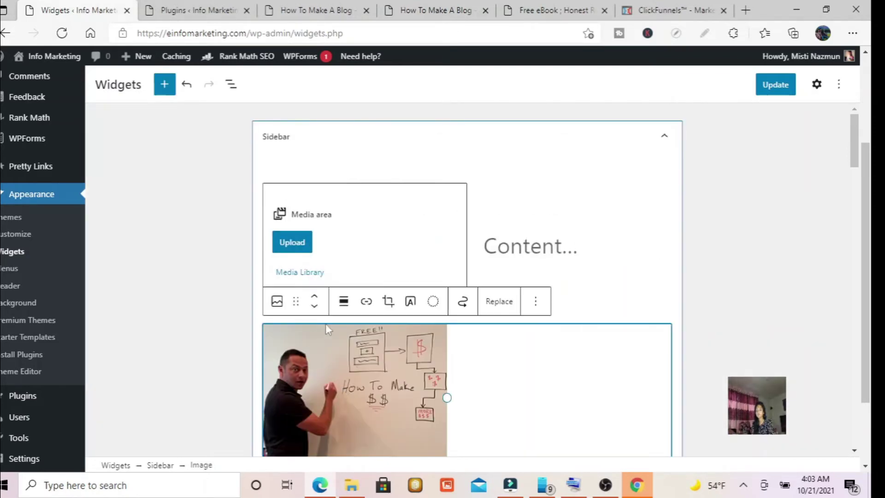
Upload the training photo into it and type 'would you like to join here in ecommerce for perpetual earning'
left_click(292, 242)
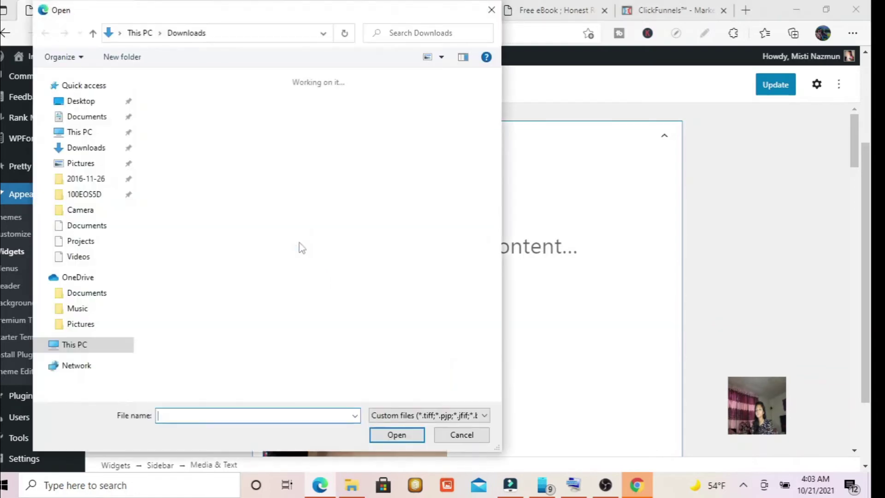
double_click(182, 121)
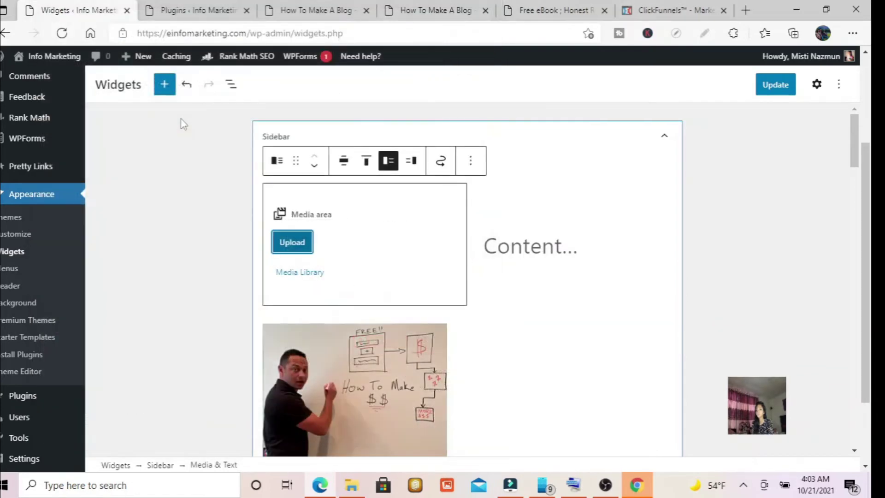
left_click(538, 250)
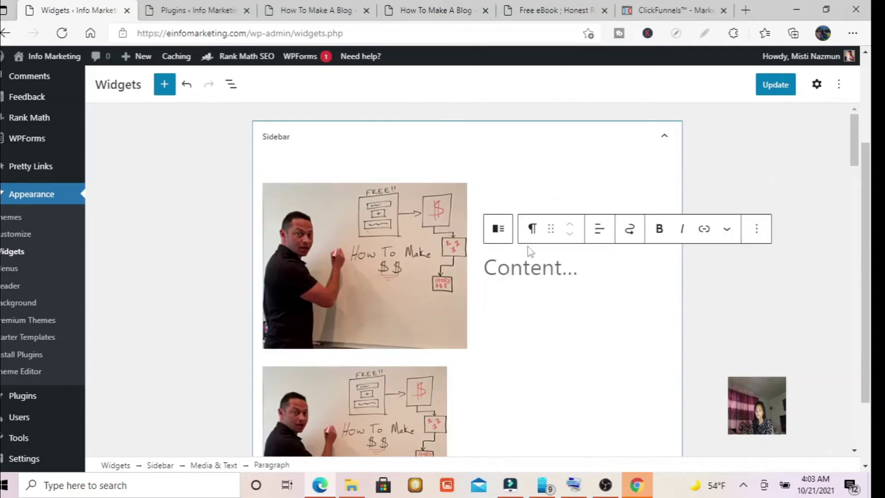
type("would ")
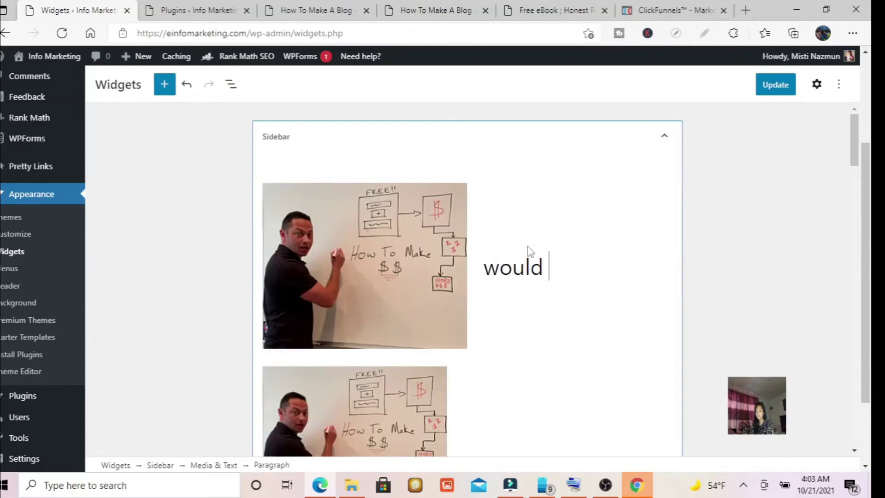
type("you like ")
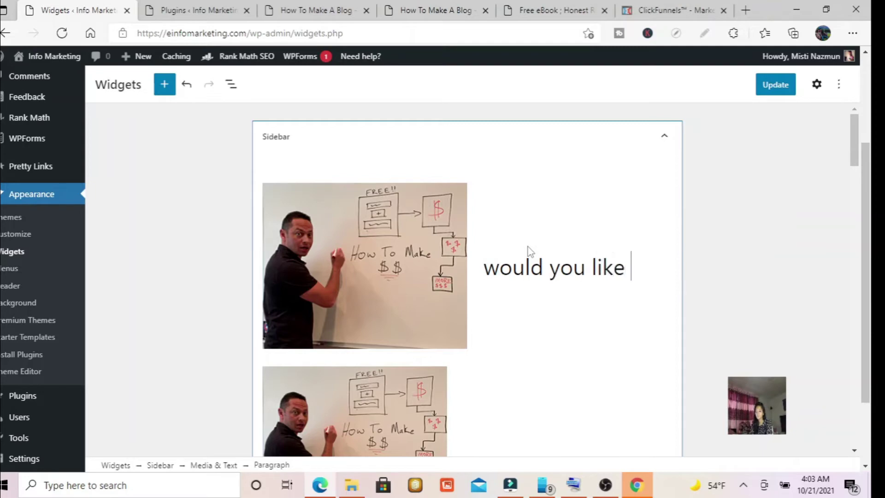
type("to join ")
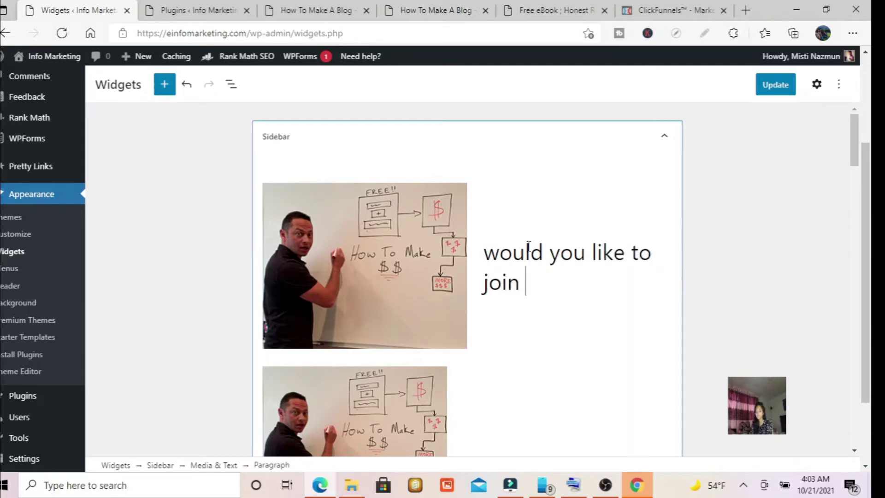
type("here in e")
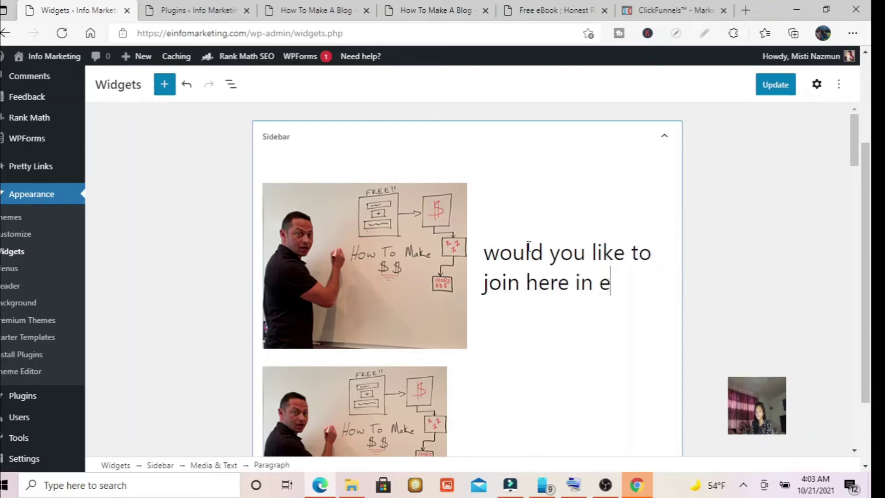
type("commerce")
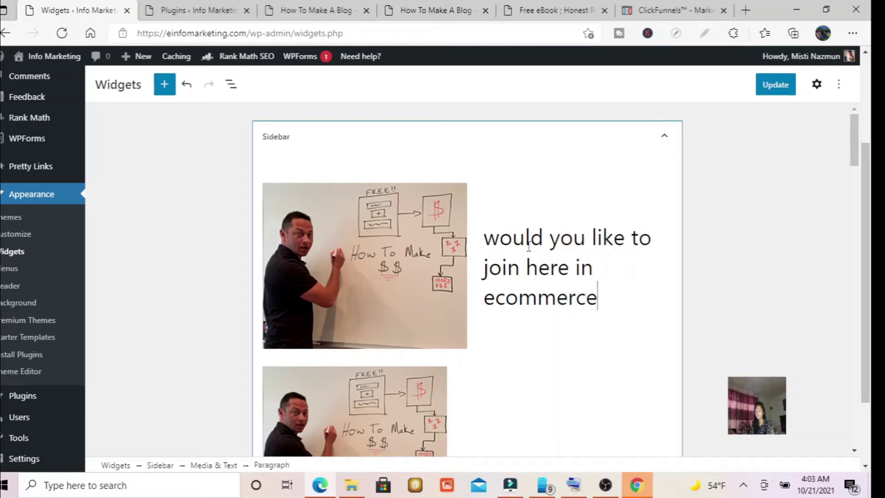
type(" for perpe")
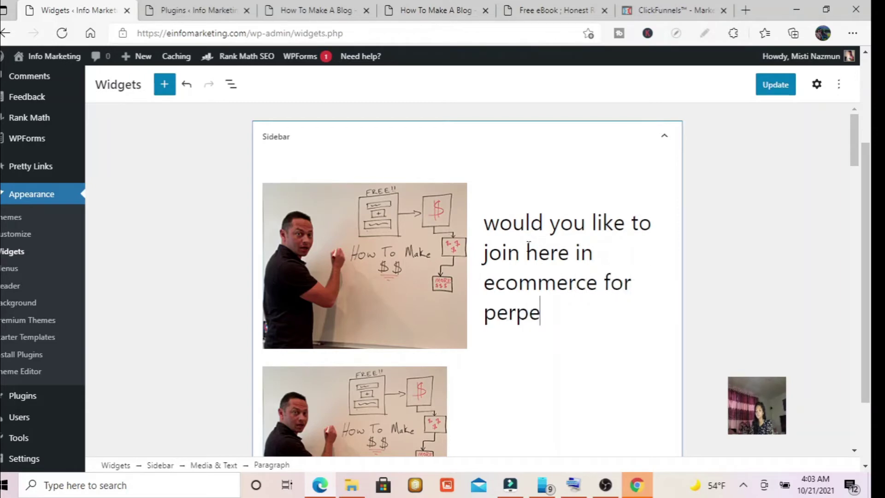
type("tual")
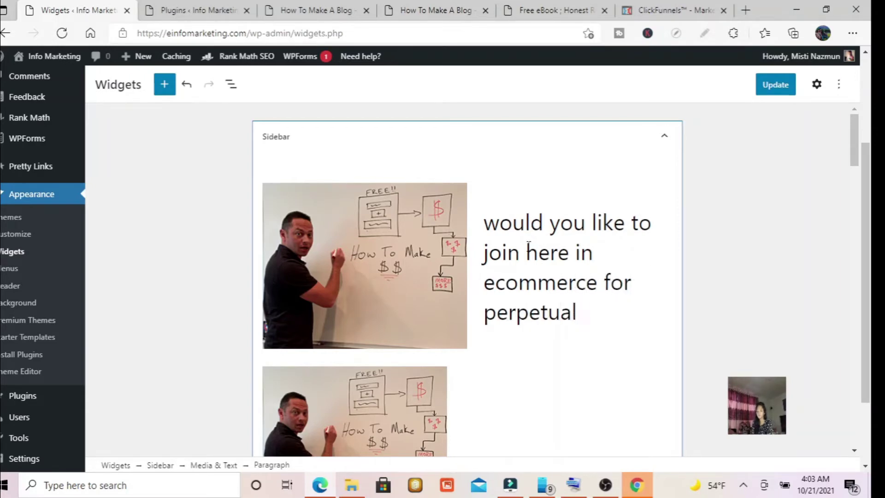
type(" earning")
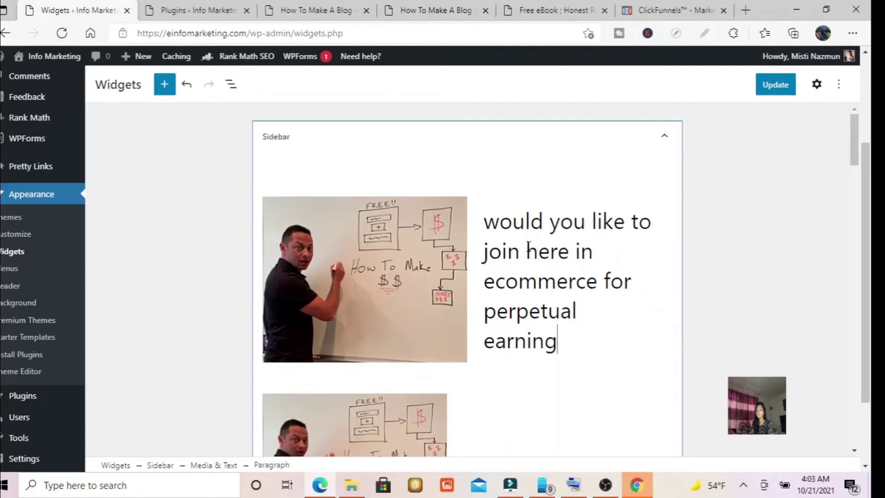
Select the Media & Text caption text, colour it red, and start adding a link
left_click(567, 347)
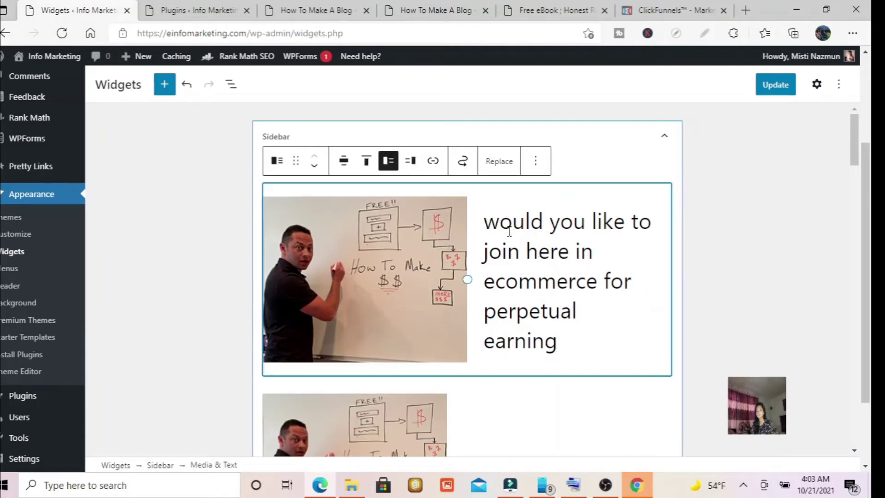
left_click_drag(484, 220, 563, 368)
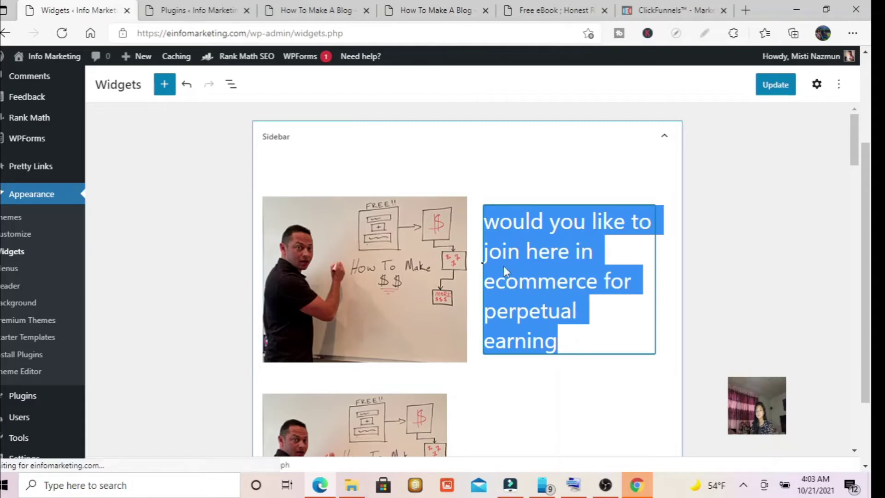
left_click(754, 185)
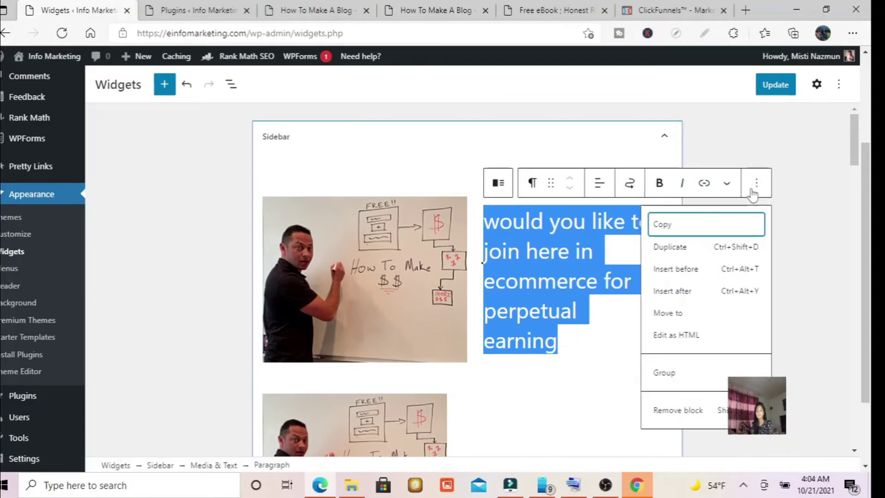
left_click(726, 185)
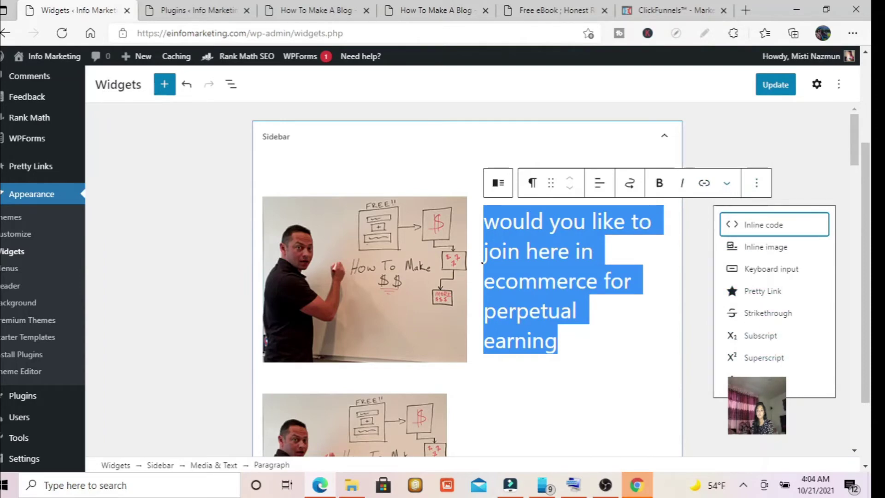
left_click(758, 381)
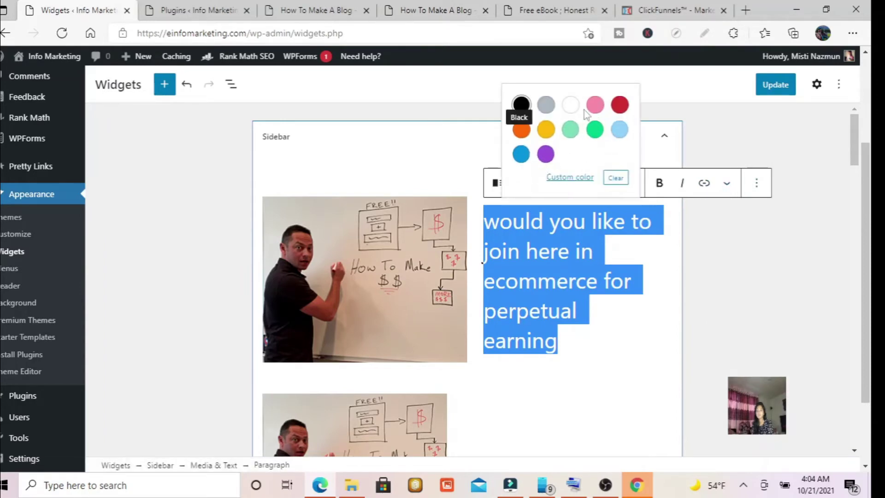
left_click(618, 107)
left_click(704, 183)
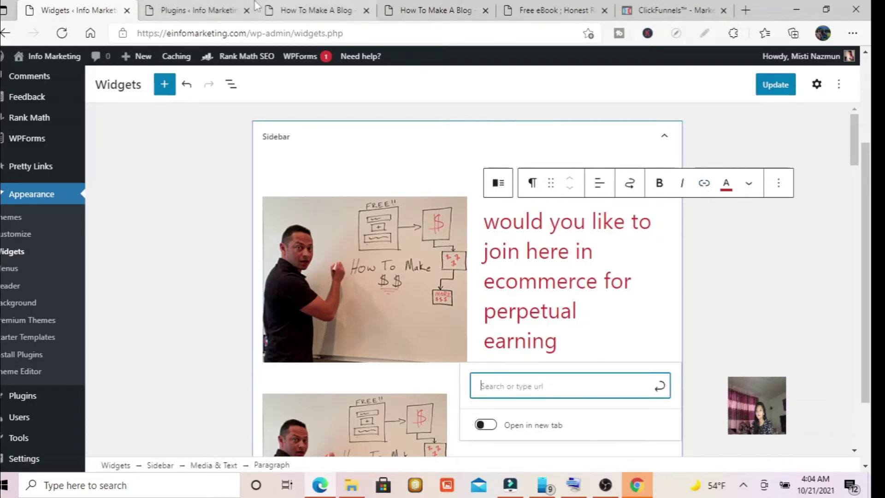
Flip through the browser tabs to the ClickFunnels Account Settings page
left_click(208, 7)
left_click(326, 6)
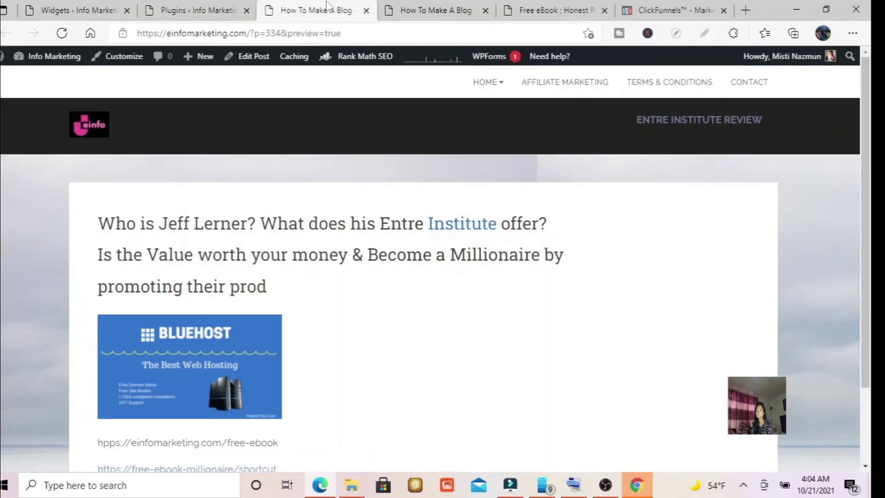
left_click(417, 8)
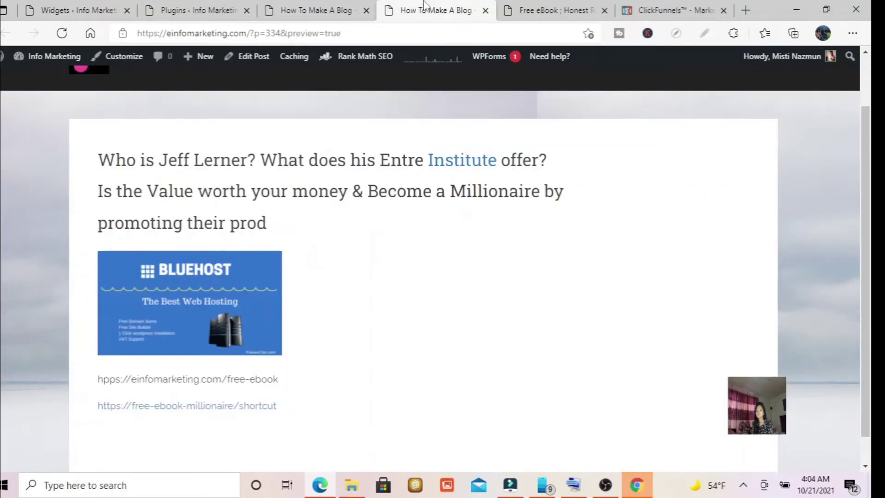
left_click(548, 9)
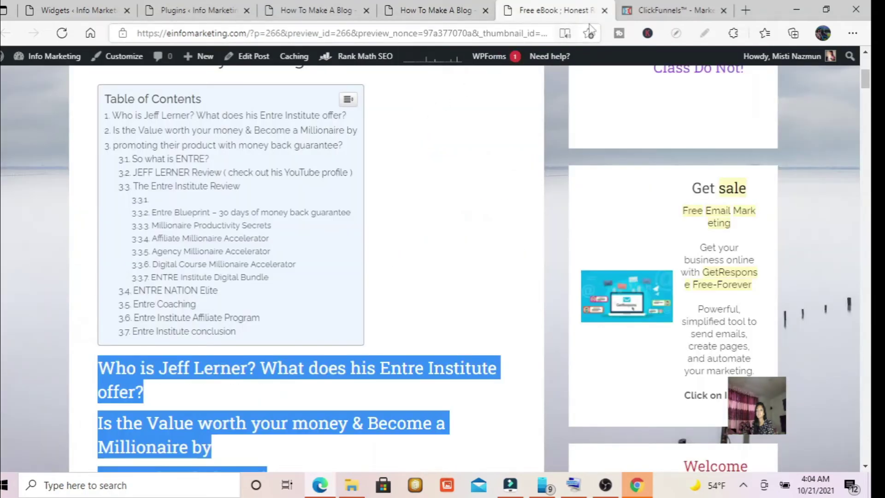
key("ctrl+Tab")
Copy the ClickFunnels page URL and paste it in as the caption's link
left_click(461, 34)
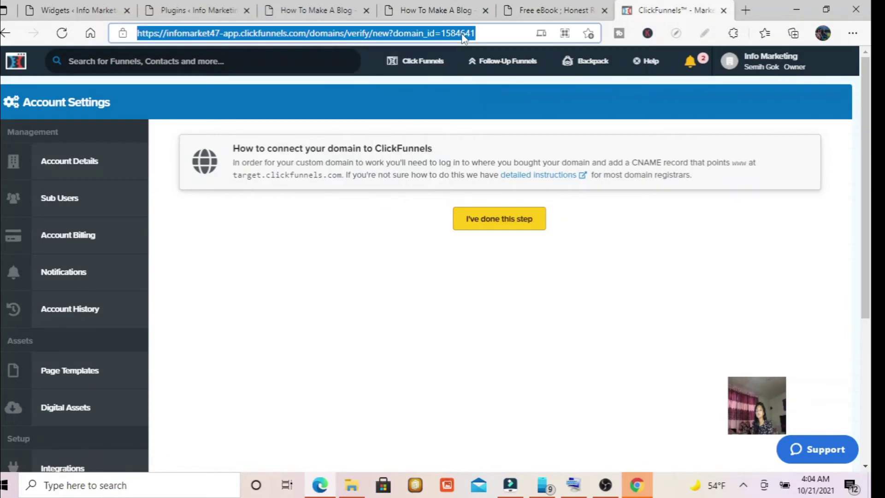
right_click(462, 37)
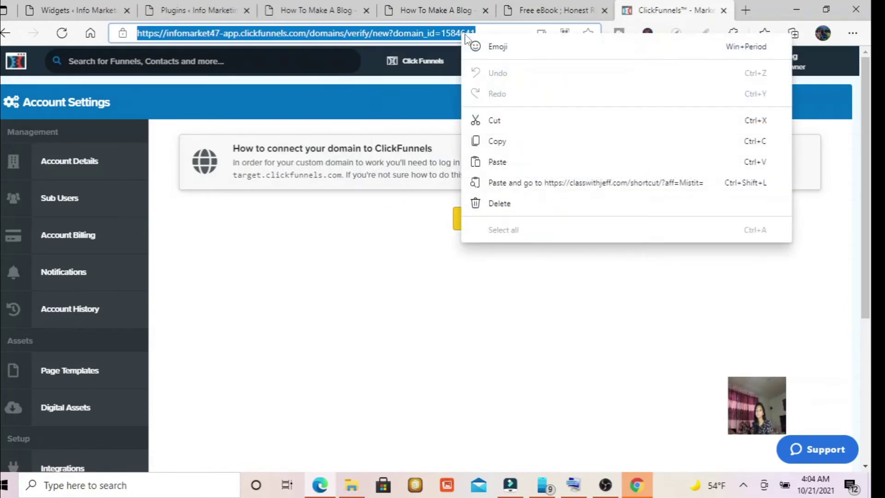
left_click(504, 140)
left_click(44, 10)
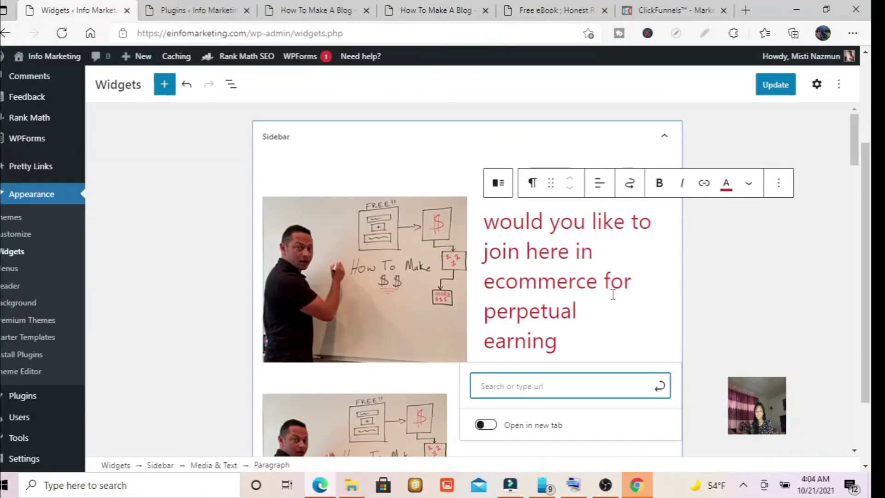
right_click(606, 390)
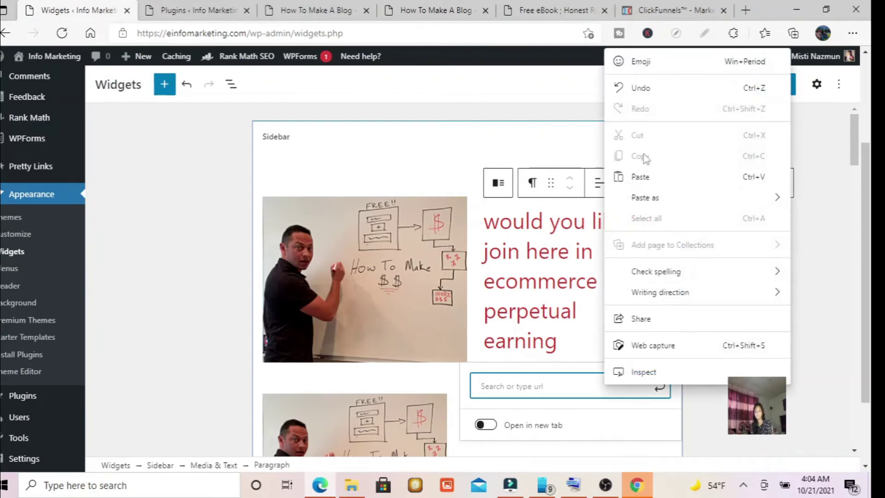
left_click(641, 177)
key("Return")
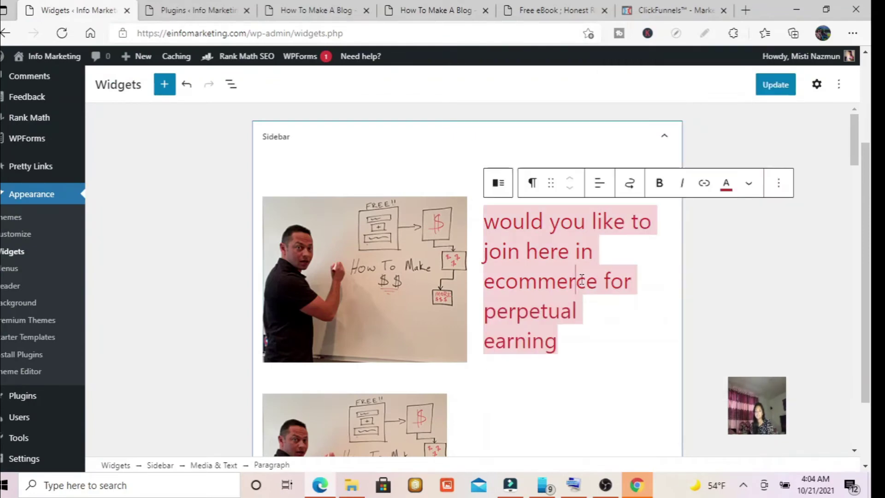
Check the linked caption text, then select the whole Sidebar widget area
double_click(540, 249)
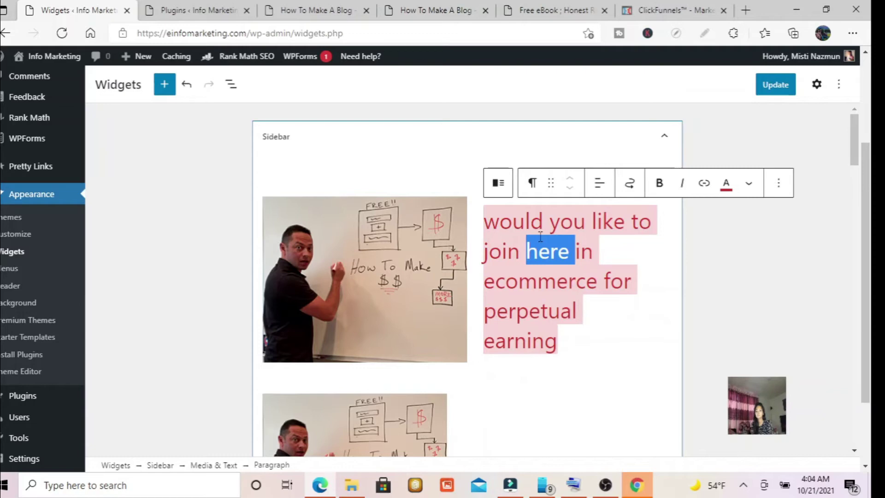
left_click(558, 296)
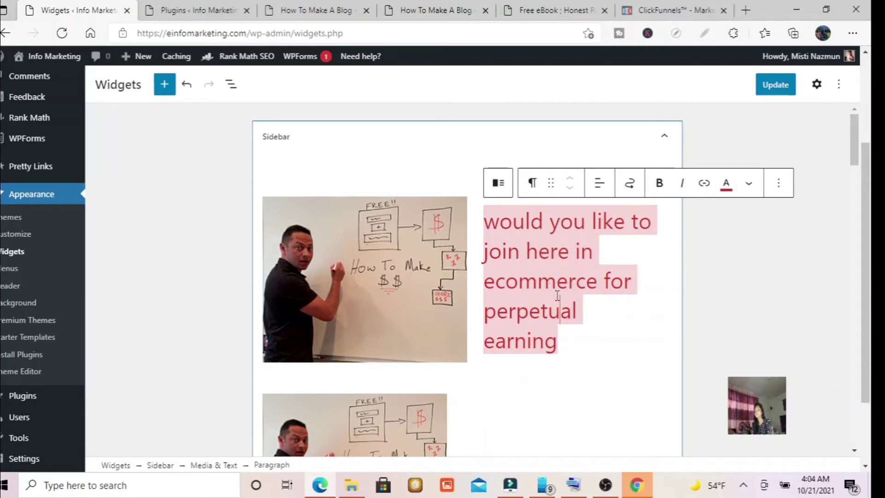
left_click(859, 131)
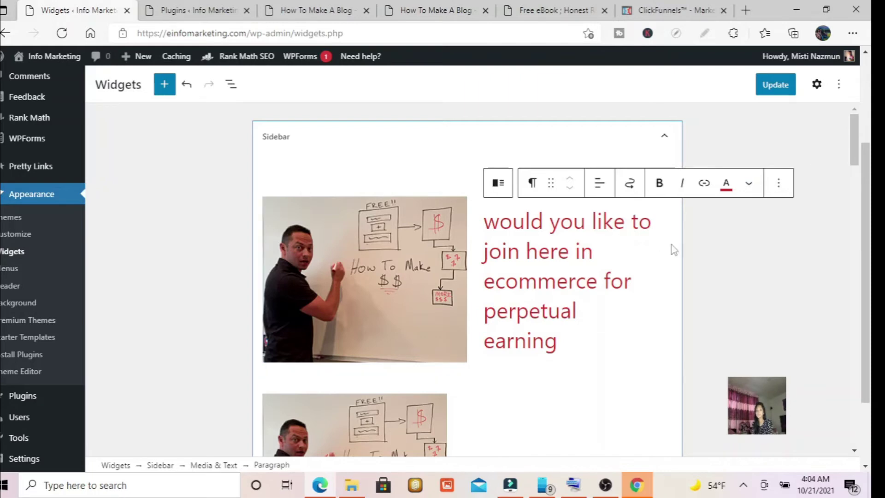
scroll(860, 134, "up", 3)
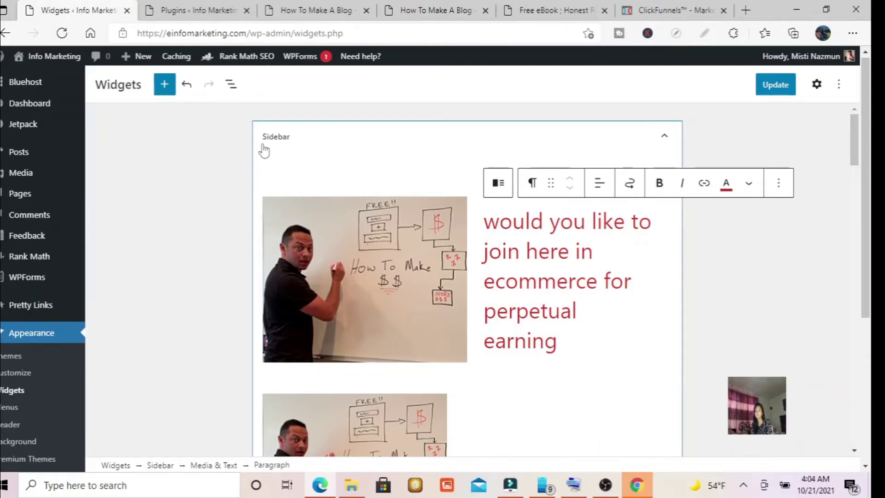
left_click(287, 133)
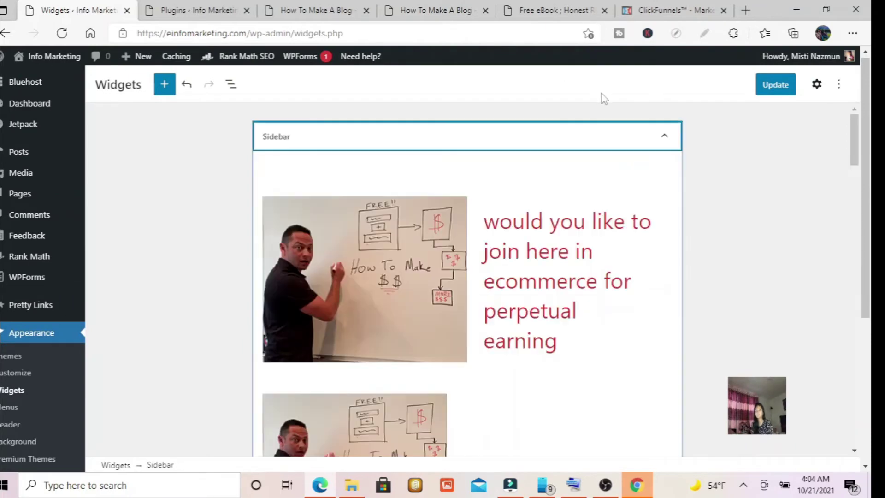
Circle the Sidebar heading with a pen annotation, then clear the drawing
left_click(703, 33)
mouse_move(232, 132)
left_mouse_down()
mouse_move(329, 108)
mouse_move(255, 95)
left_mouse_up()
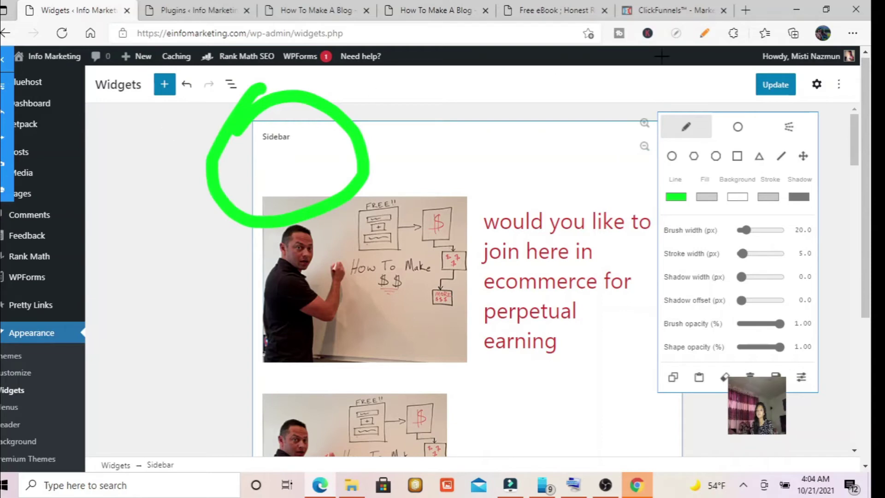
left_click(704, 33)
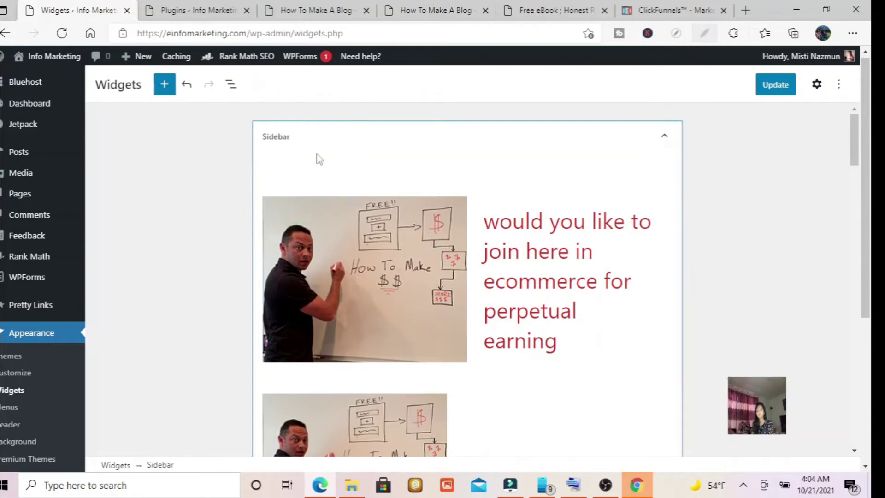
Undo the caption edits, removing the red colour and trimming it to 'would you like to join here in ecommerc', then go back
left_click(187, 85)
left_click(185, 85)
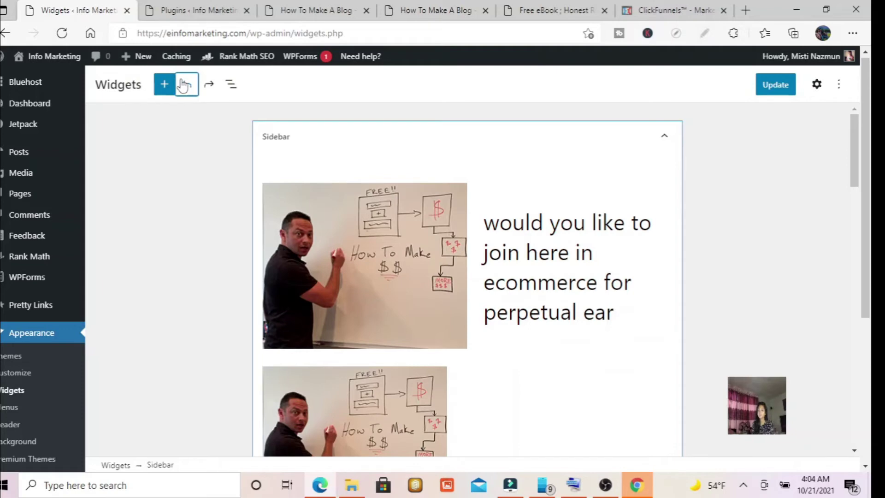
left_click(185, 86)
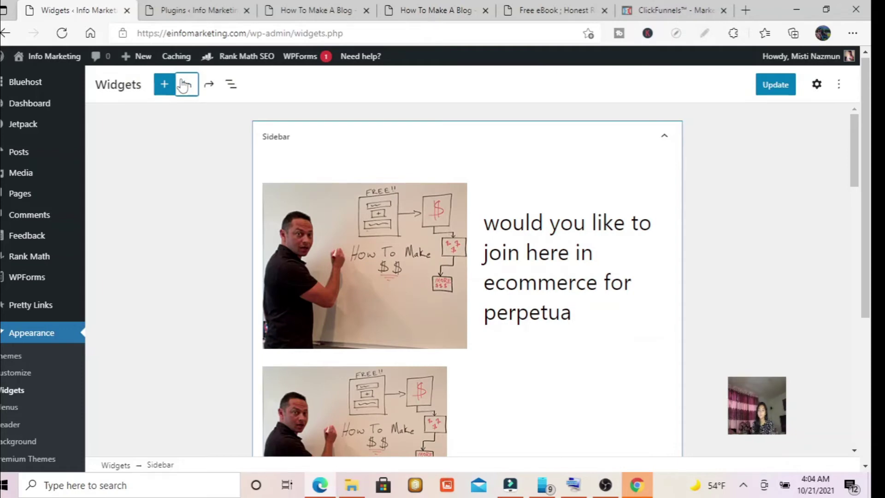
left_click(183, 86)
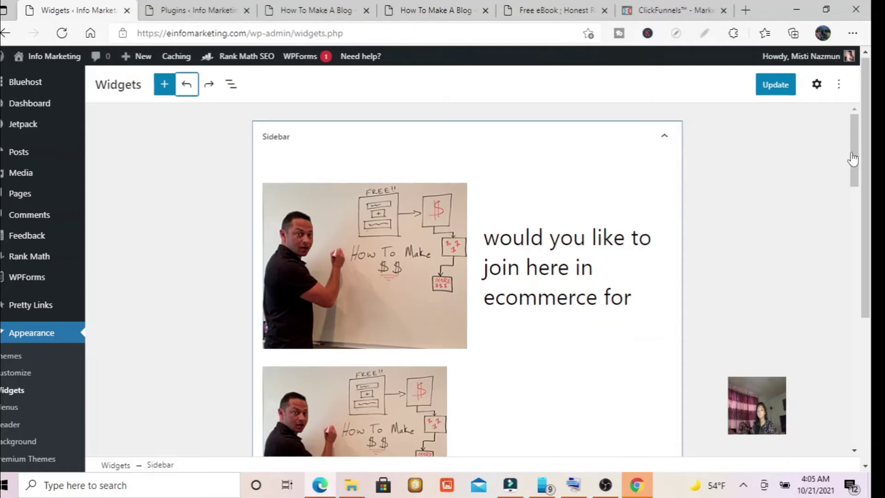
left_click_drag(852, 164, 841, 120)
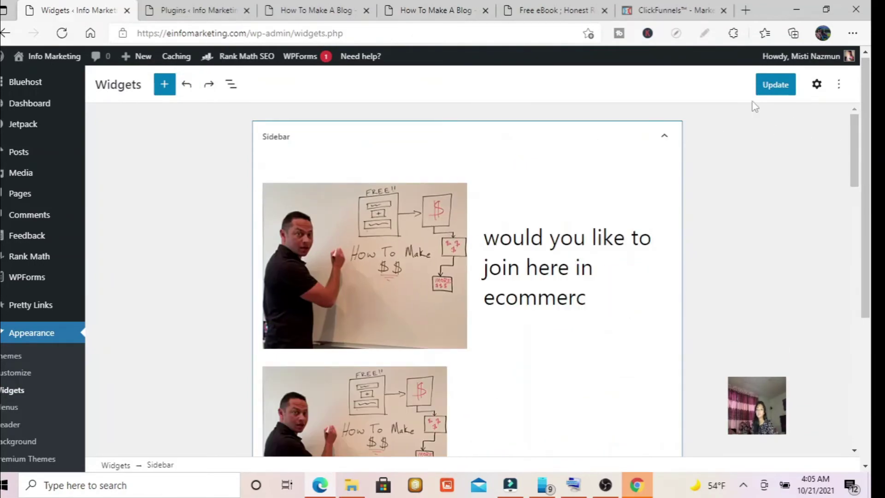
left_click(8, 33)
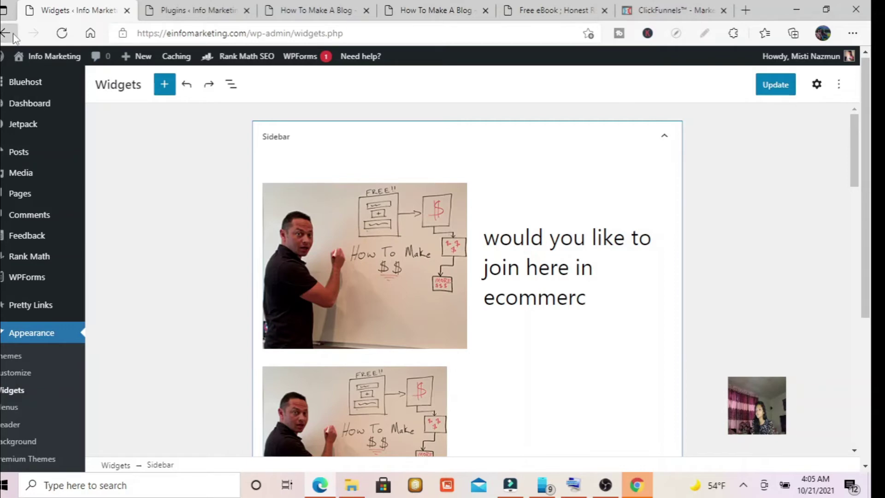
Leave the widgets editor for the home Edit Page screen, then view the How To Make A Blog draft preview
left_click(492, 101)
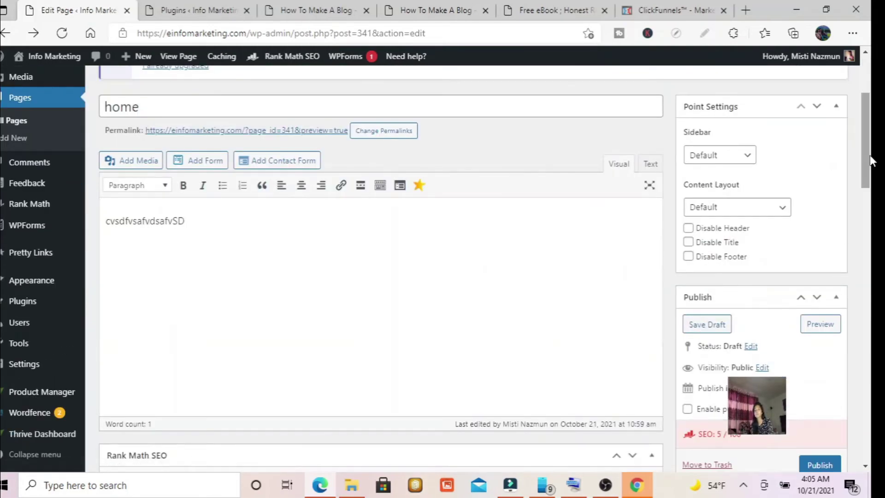
left_click_drag(869, 155, 861, 284)
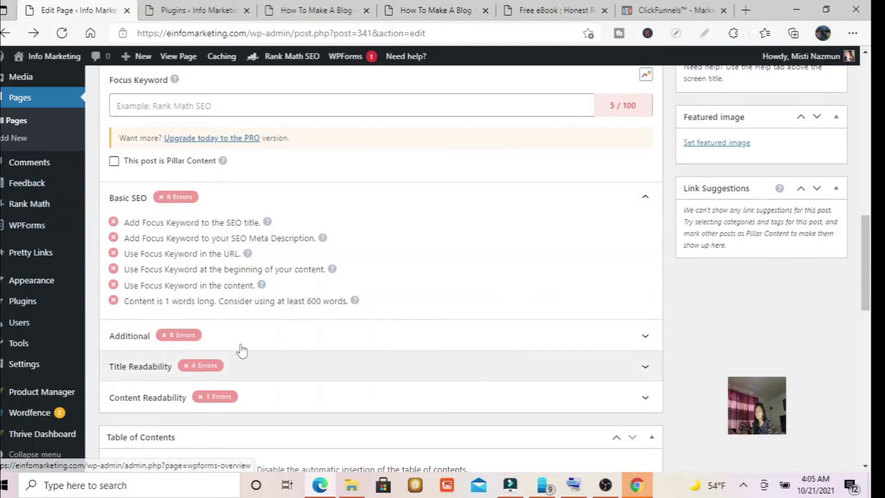
left_click_drag(866, 281, 868, 133)
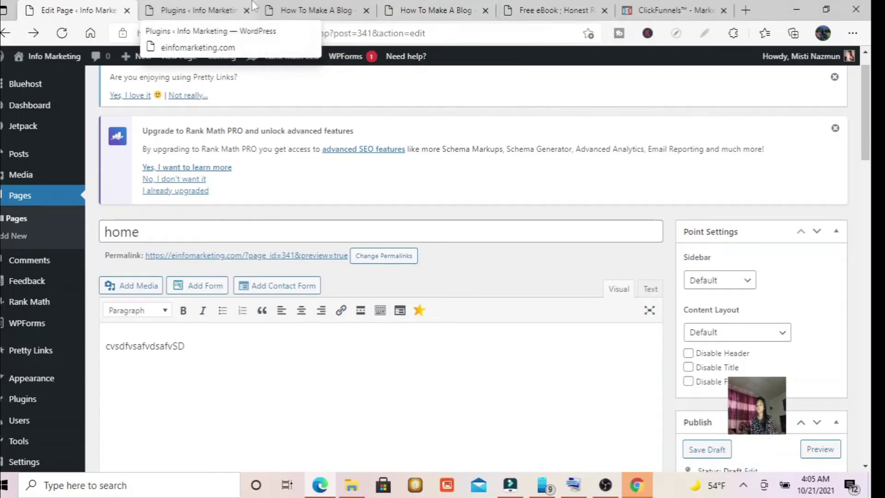
left_click(311, 9)
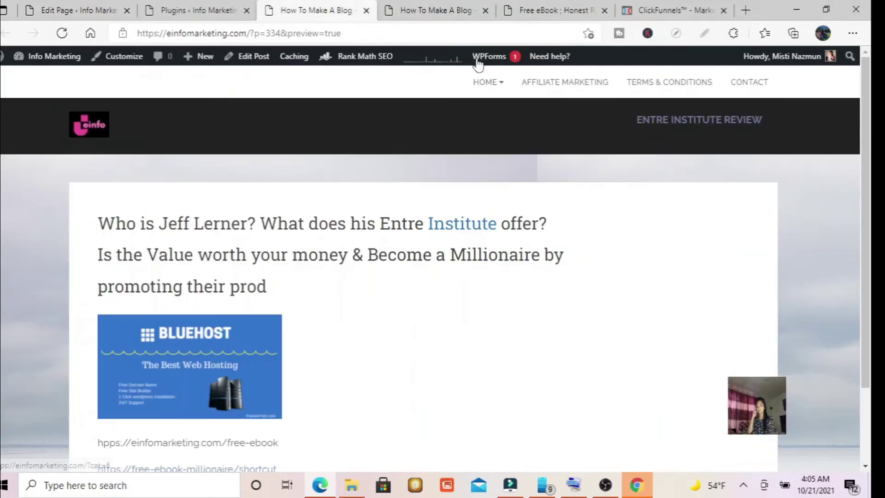
Close both How To Make A Blog preview tabs and return to the Plugins page
left_click(366, 10)
left_click(366, 10)
left_click(236, 6)
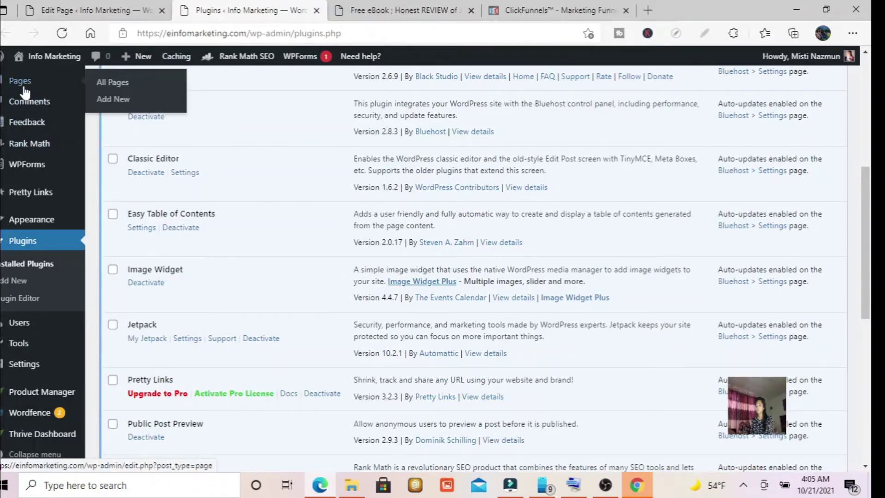
Open the Honest Review of Jeff Lerner's ENTRE Institute post from the Posts list for editing
left_click_drag(873, 215, 864, 146)
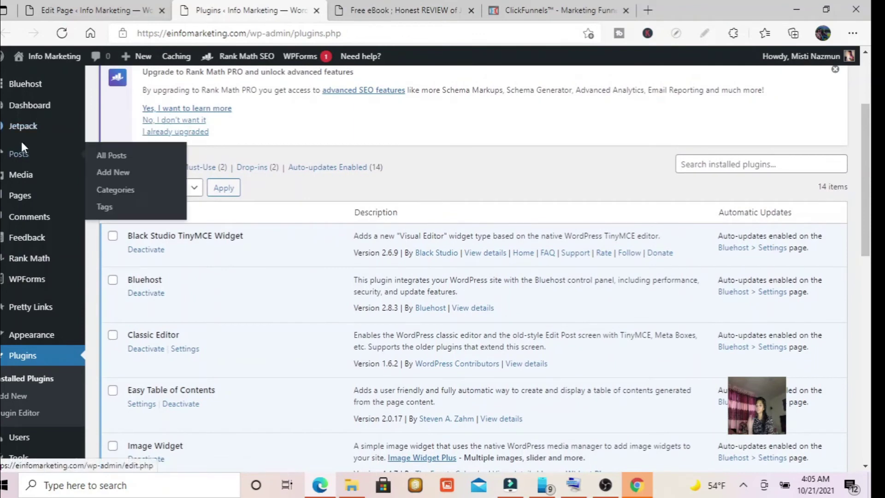
left_click(17, 161)
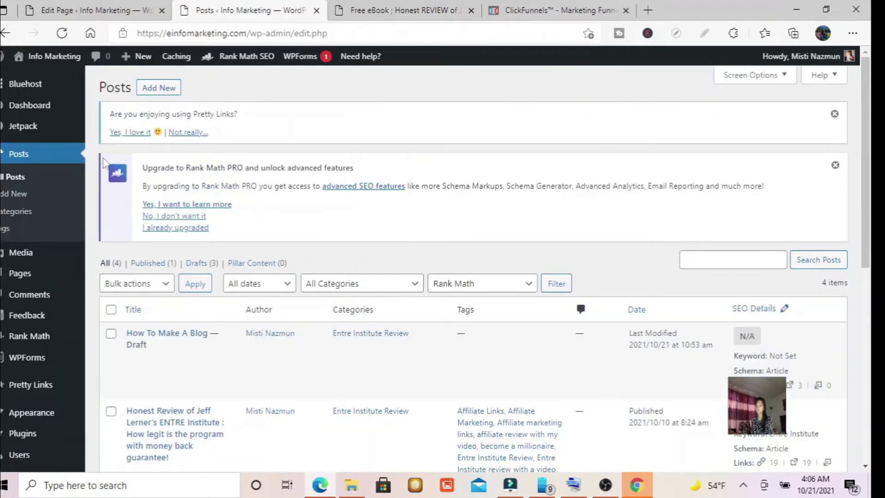
scroll(872, 163, "down", 4)
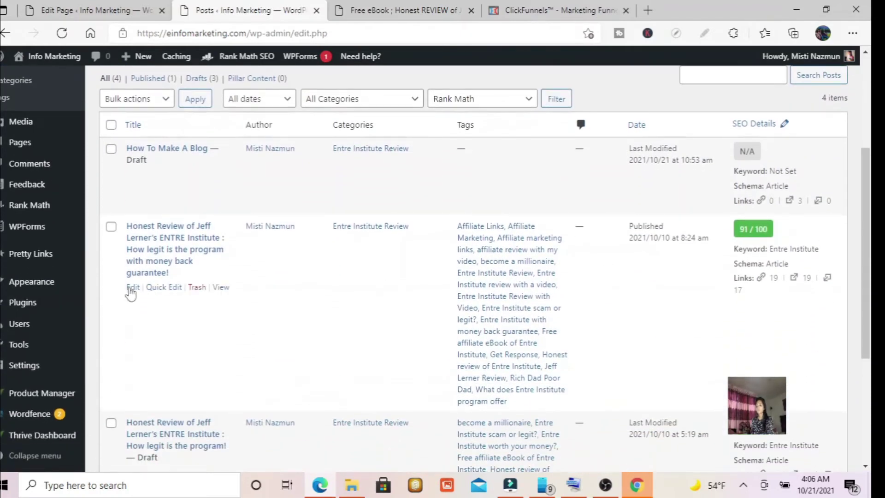
left_click(133, 287)
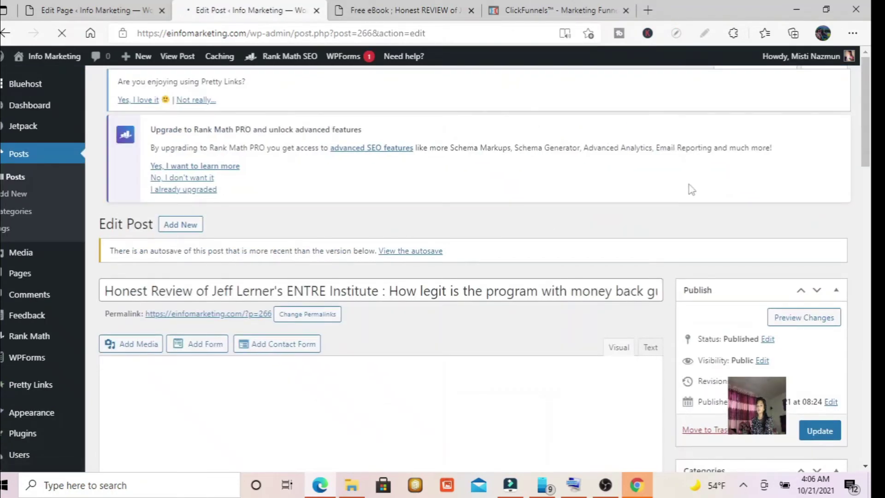
scroll(869, 90, "down", 5)
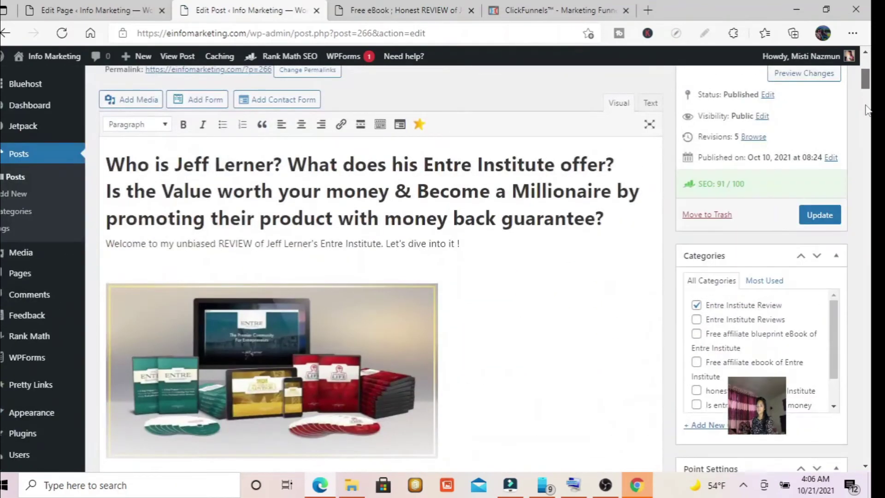
scroll(865, 111, "down", 2)
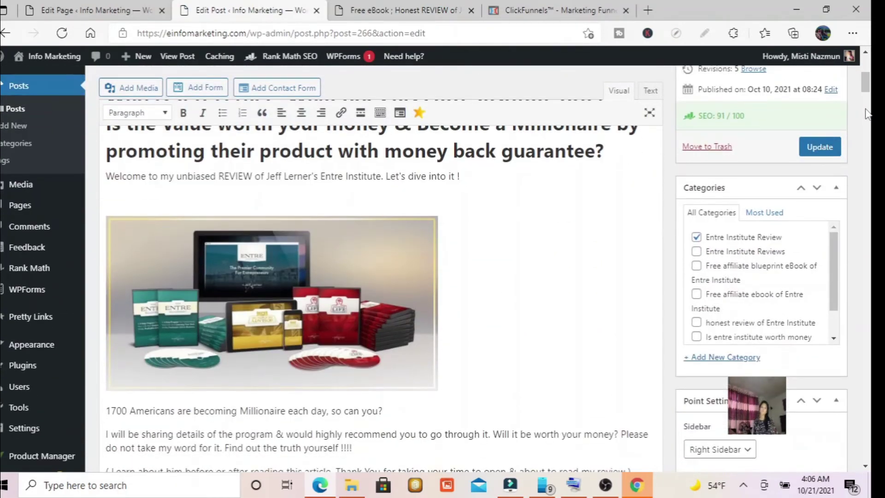
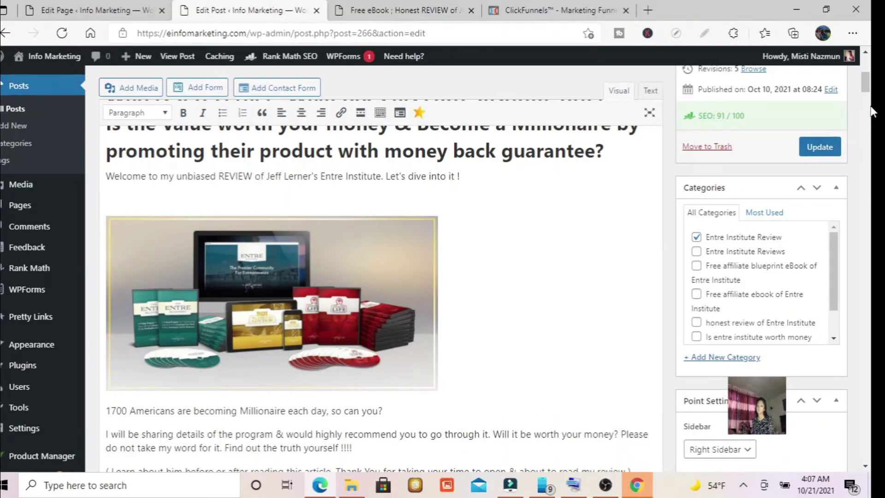
In a new Edge tab, search 'thrive' and load the thrivethemes.com homepage
left_click(650, 9)
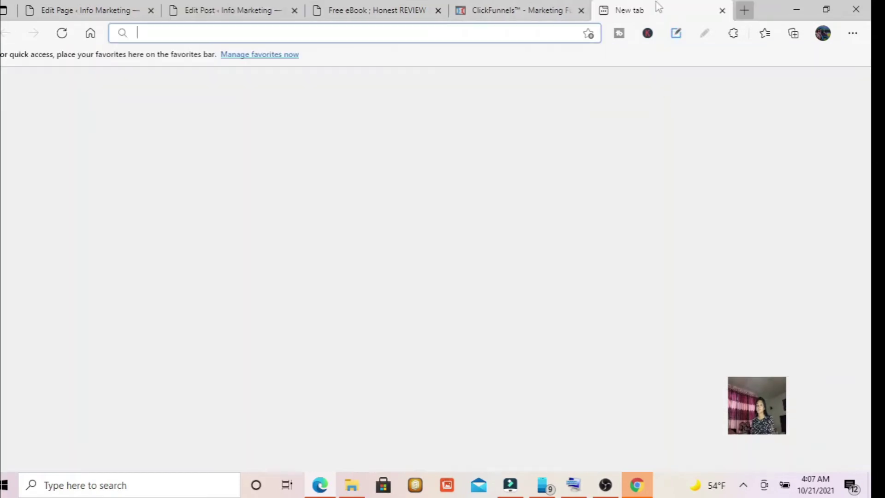
left_click(430, 30)
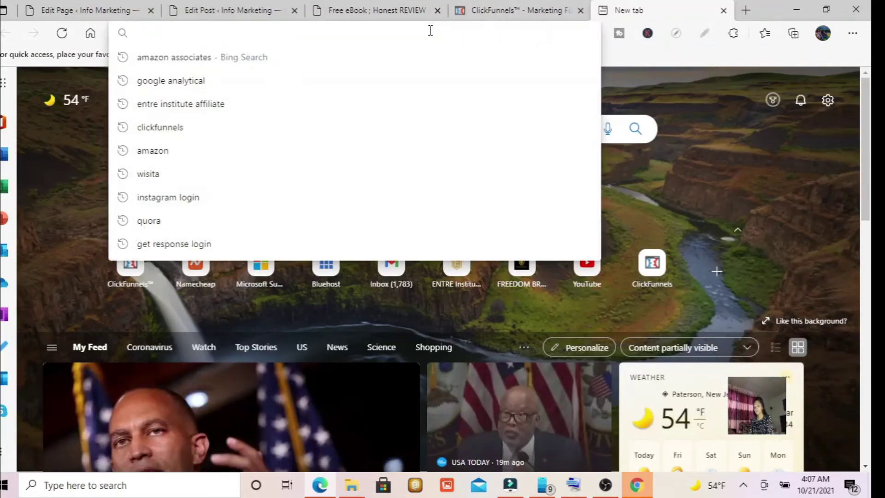
type("thrive leads affiliate link")
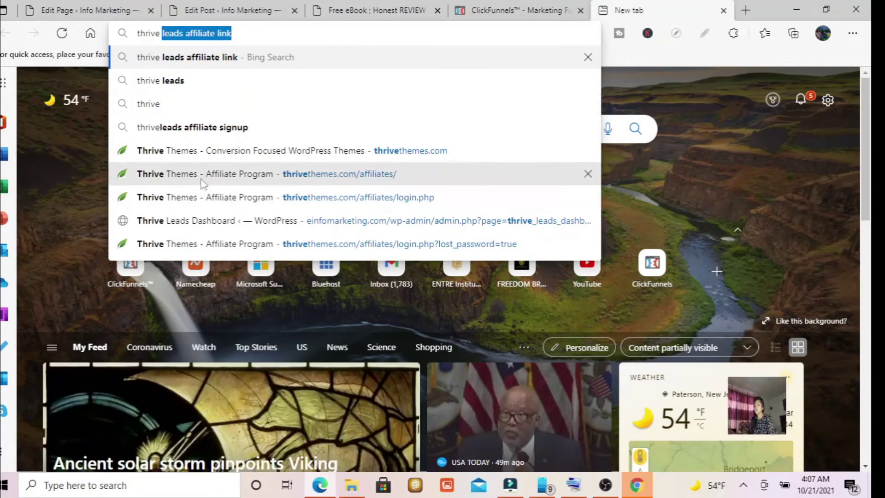
left_click(194, 156)
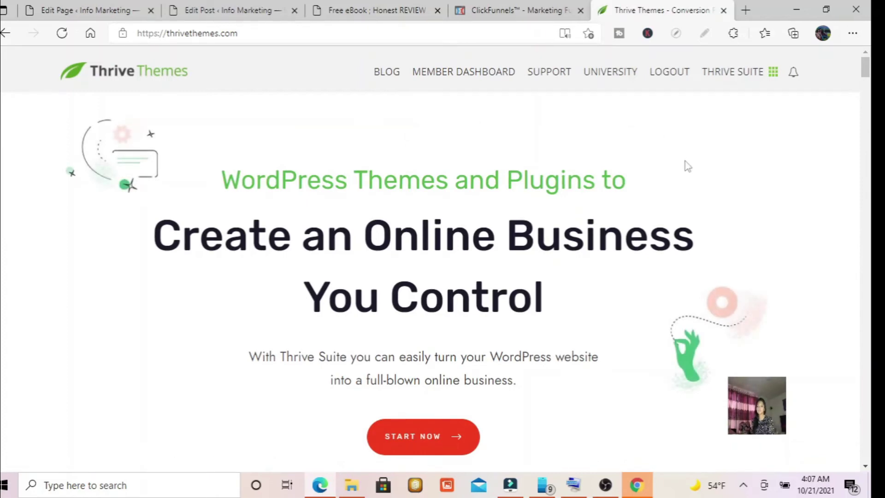
Scroll the Thrive Themes homepage, then return to the Free eBook review post preview
left_click_drag(864, 67, 872, 46)
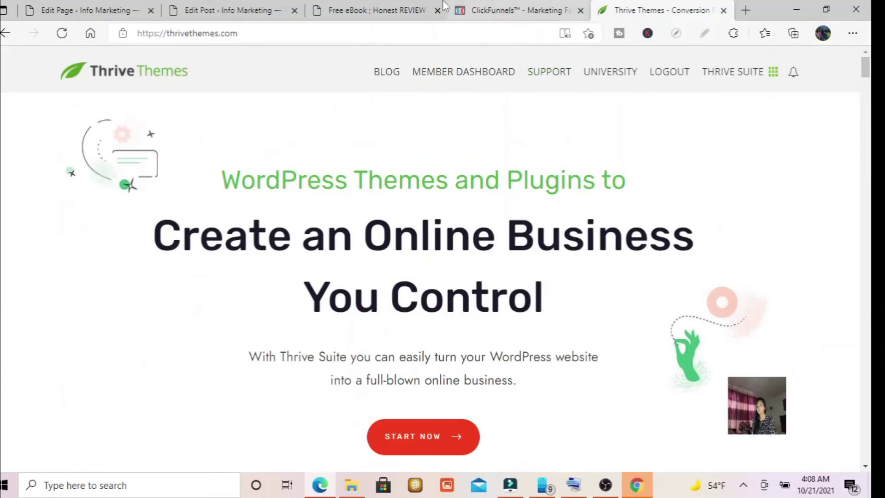
left_click(367, 11)
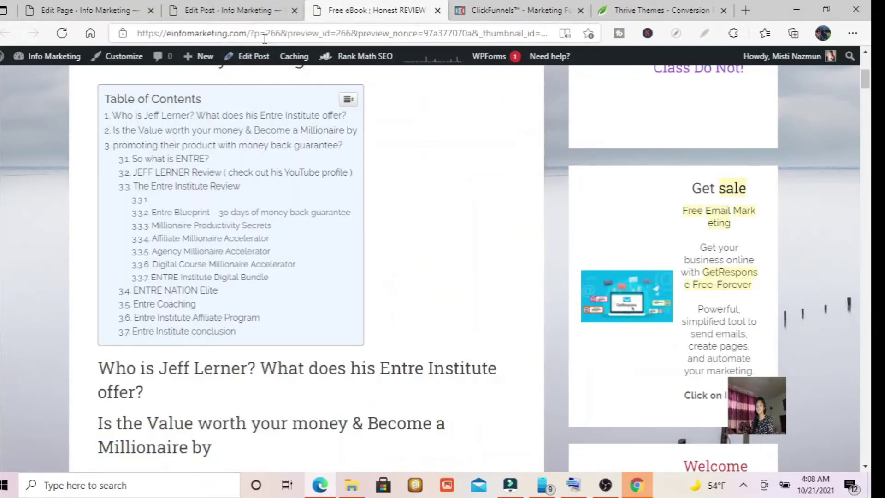
Switch to the ENTRE Institute review post editor and scroll down to its content
left_click(233, 11)
left_click(106, 8)
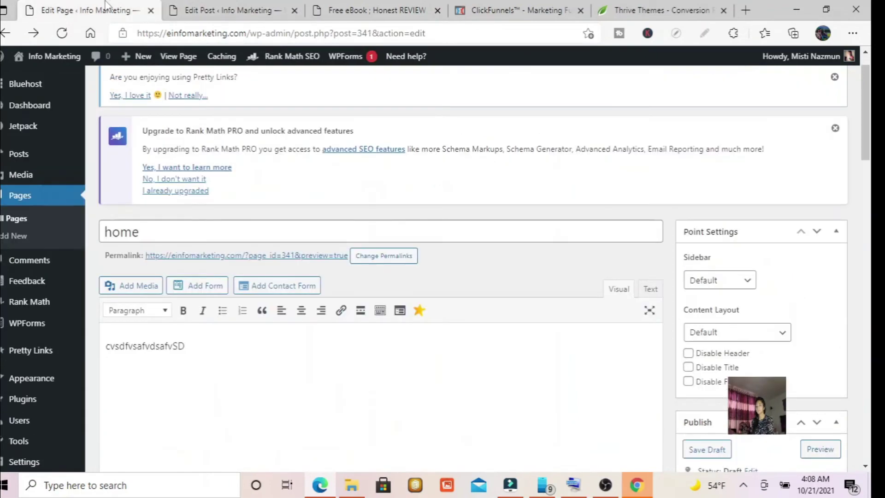
left_click(226, 11)
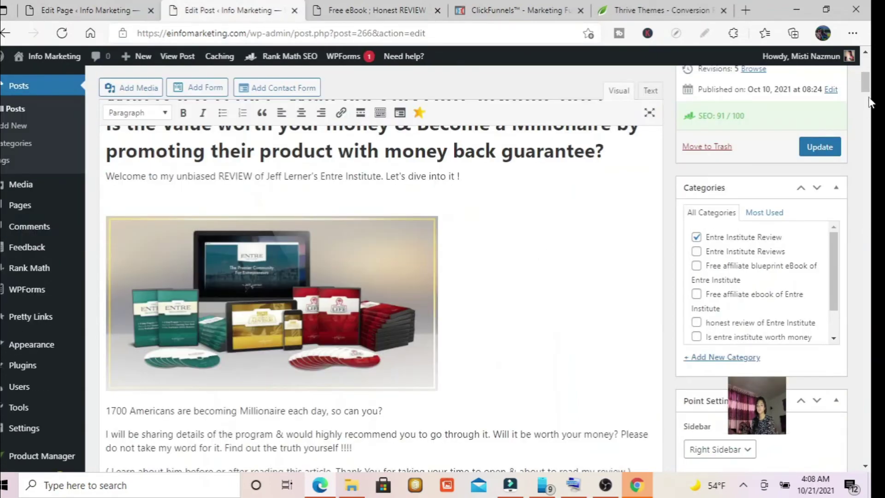
left_click_drag(864, 76, 870, 214)
left_click_drag(871, 221, 870, 342)
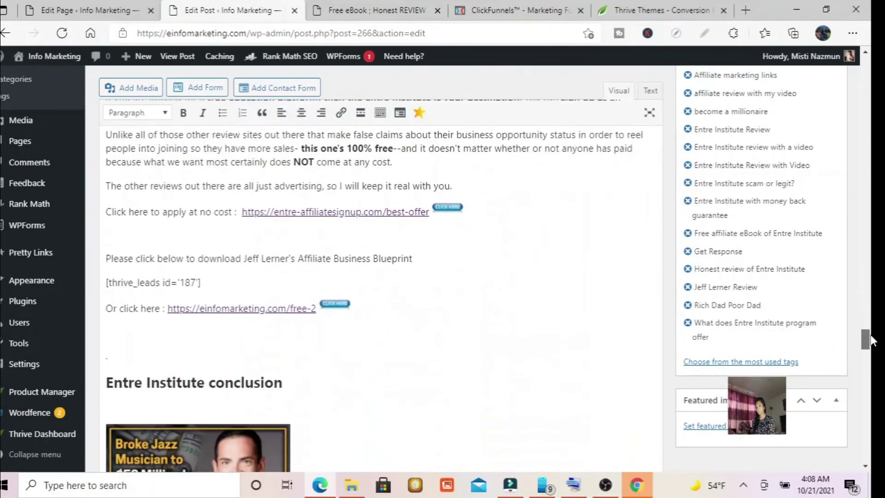
Circle the [thrive_leads id='187'] shortcode with the pen, clear it, and scroll back up
left_click(709, 39)
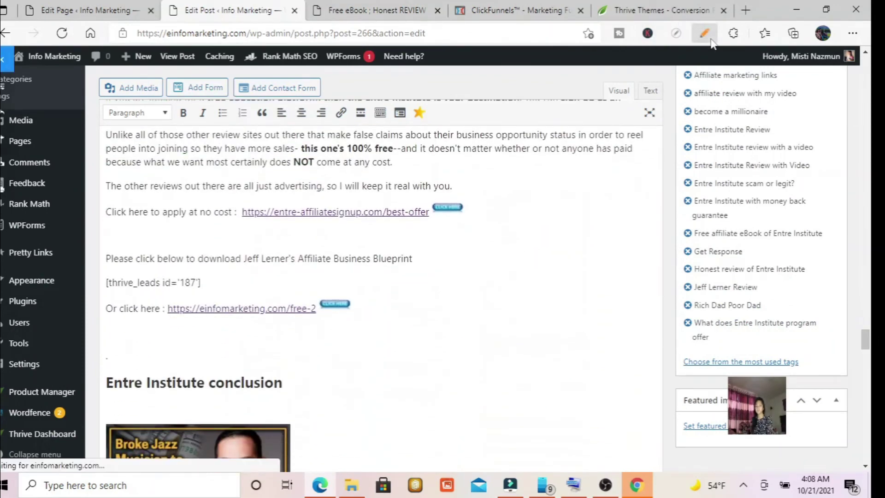
mouse_move(93, 270)
left_mouse_down()
mouse_move(208, 259)
mouse_move(150, 331)
mouse_move(116, 265)
left_mouse_up()
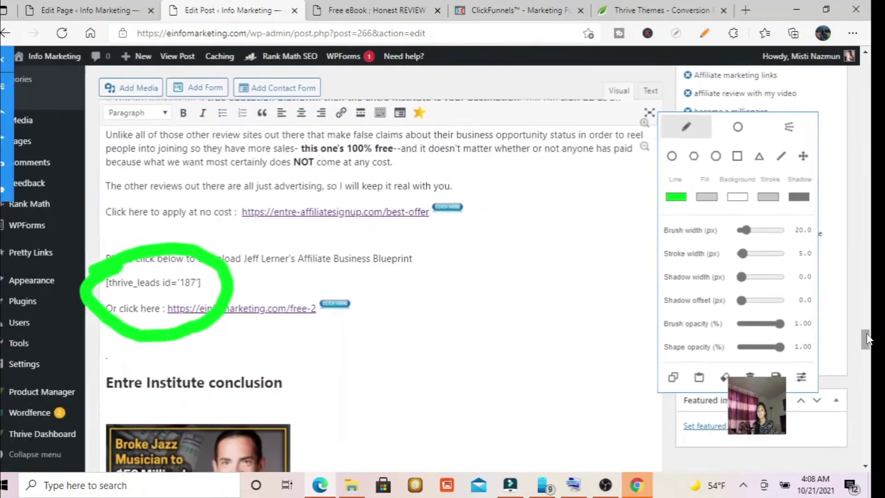
left_click(704, 32)
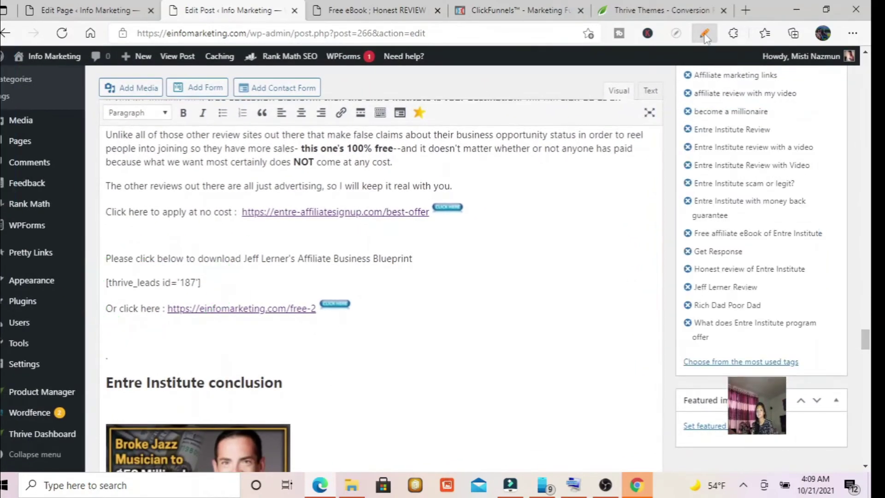
left_click_drag(871, 336, 868, 70)
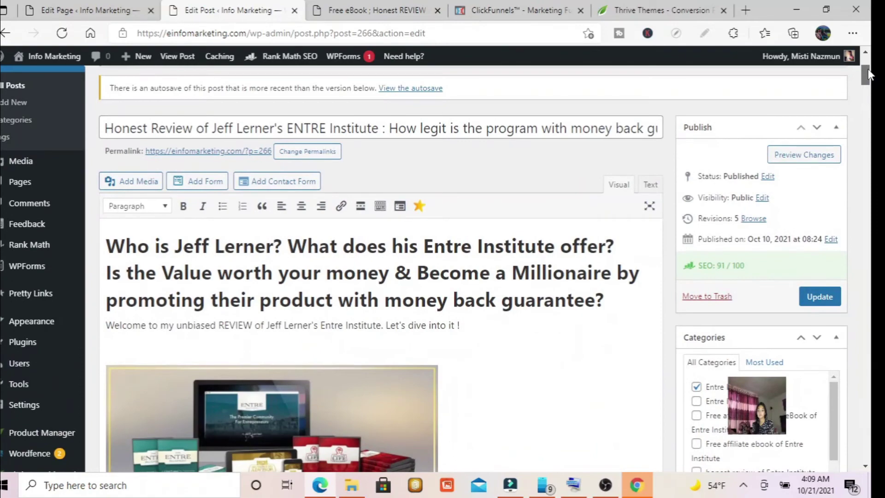
Preview the post and submit the Download your Free eBook form with a saved email
left_click(804, 157)
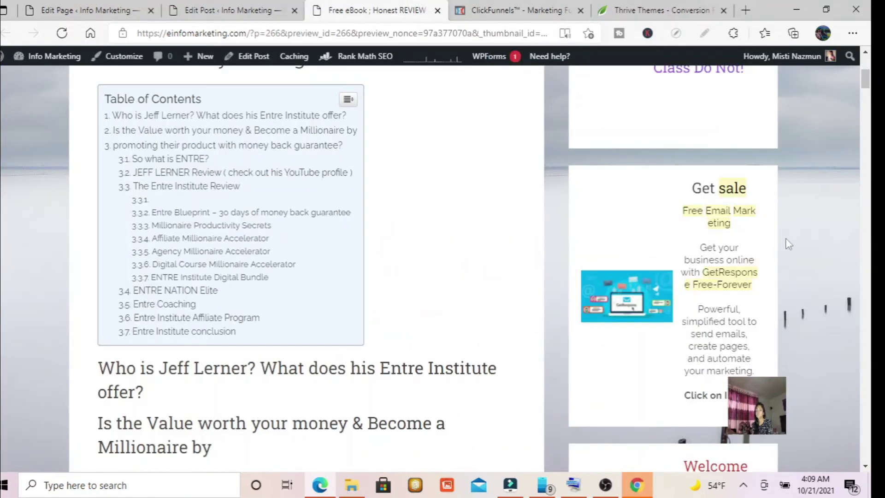
left_click_drag(864, 92, 870, 247)
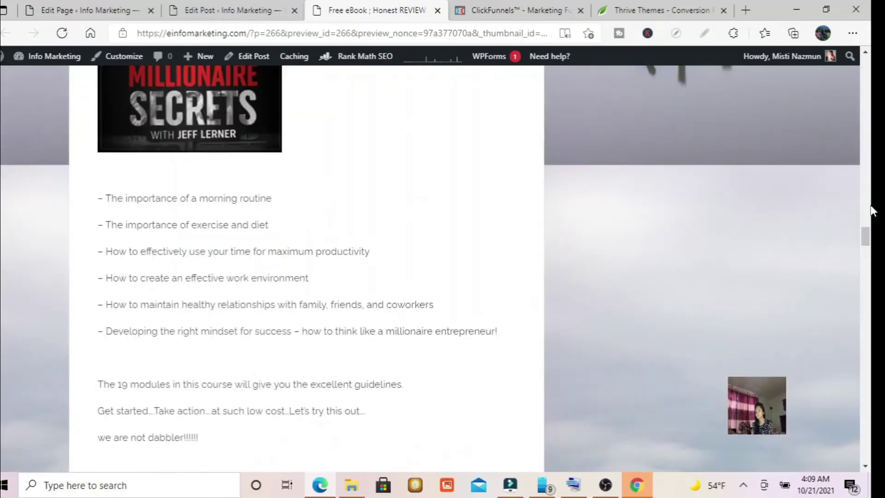
left_click_drag(864, 233, 863, 382)
mouse_move(356, 70)
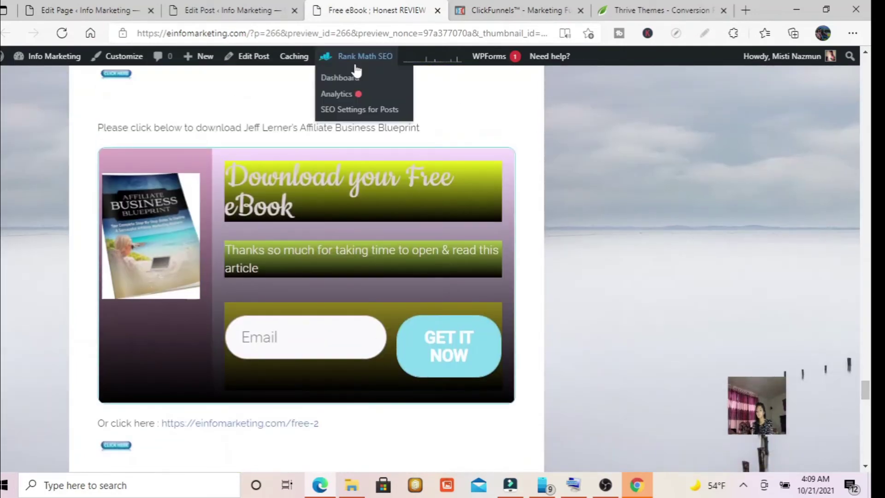
left_click(283, 341)
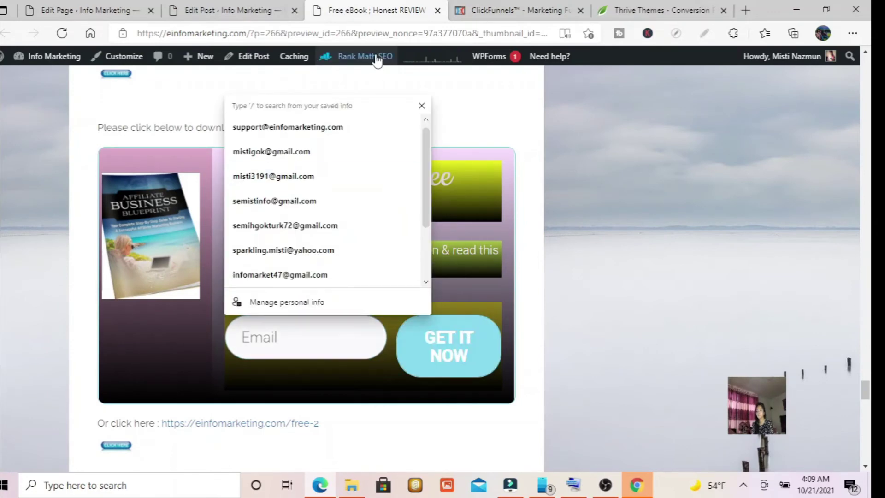
left_click(277, 154)
left_click(434, 344)
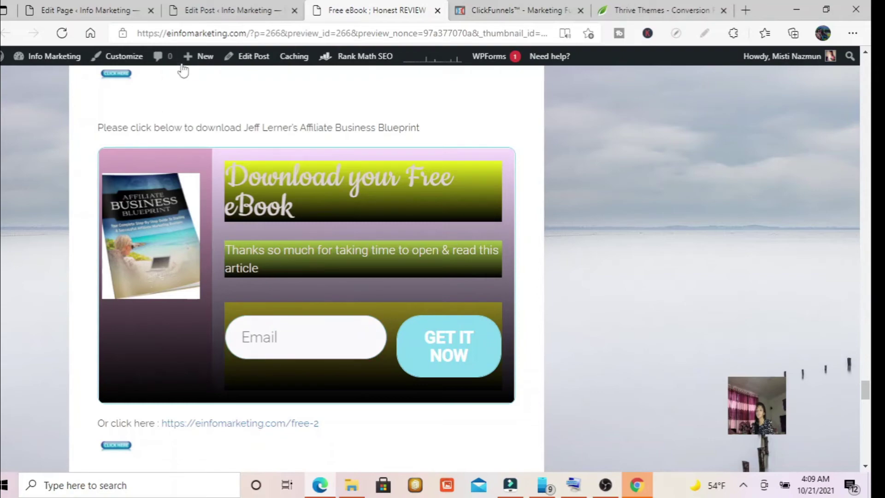
Scroll back to the top and switch to the home page editor
mouse_move(182, 68)
left_click_drag(866, 391, 851, 64)
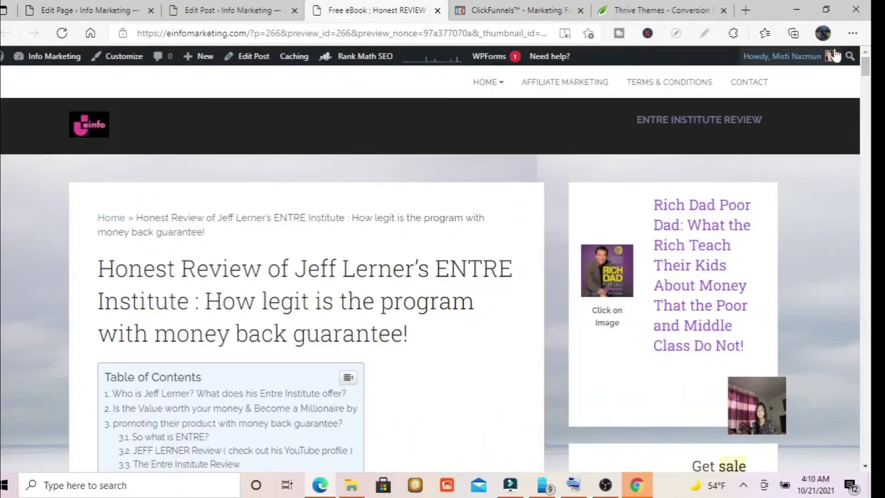
left_click(81, 7)
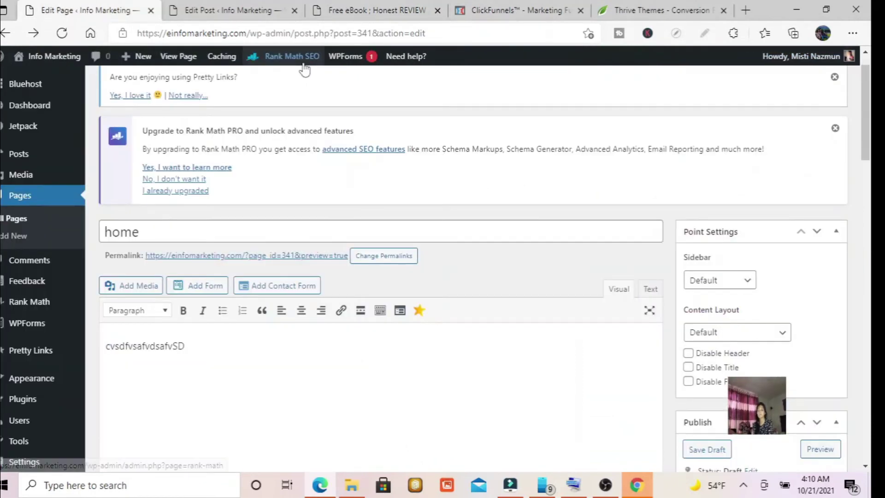
Glance over the post preview, home page editor and Thrive Themes tabs
left_click(378, 4)
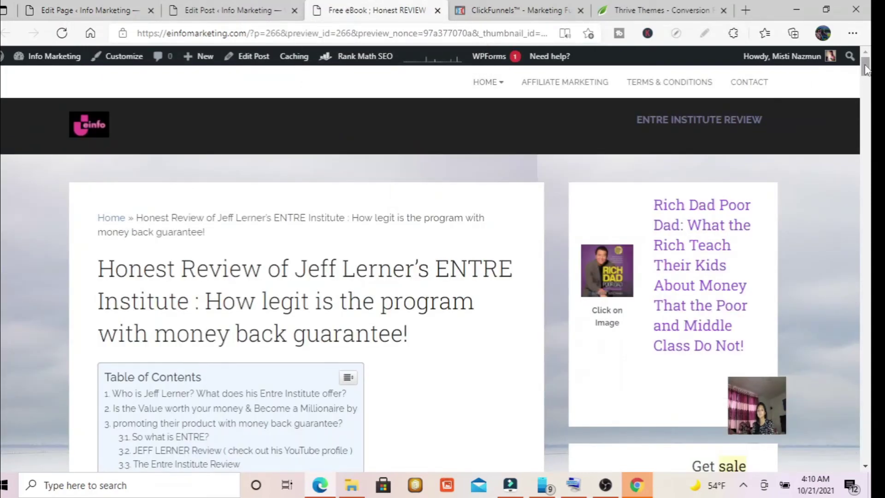
scroll(865, 67, "down", 6)
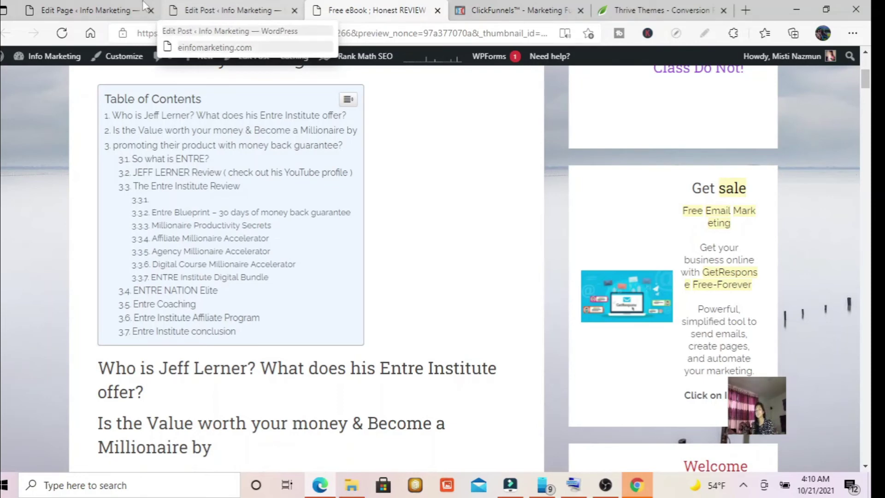
left_click(87, 10)
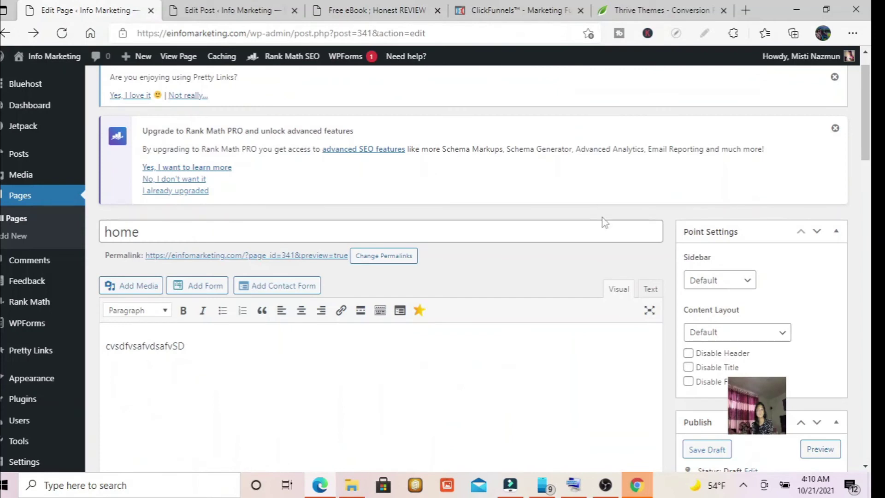
left_click_drag(871, 116, 870, 147)
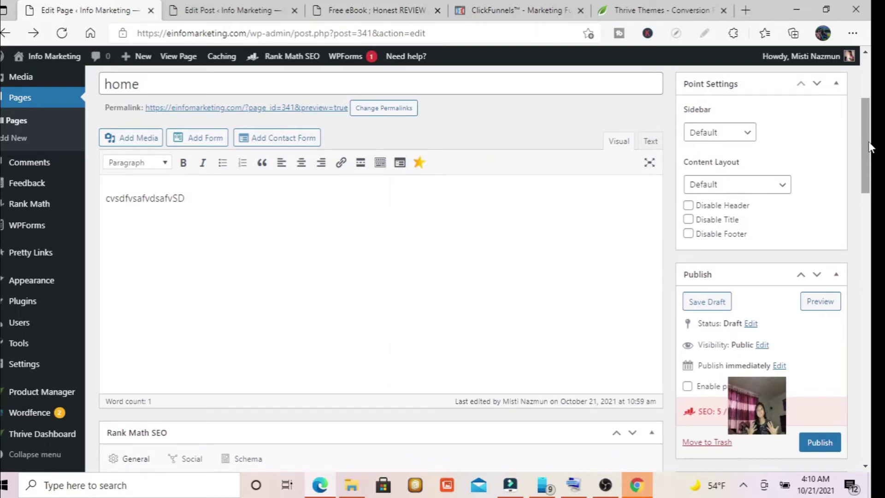
left_click_drag(868, 142, 868, 144)
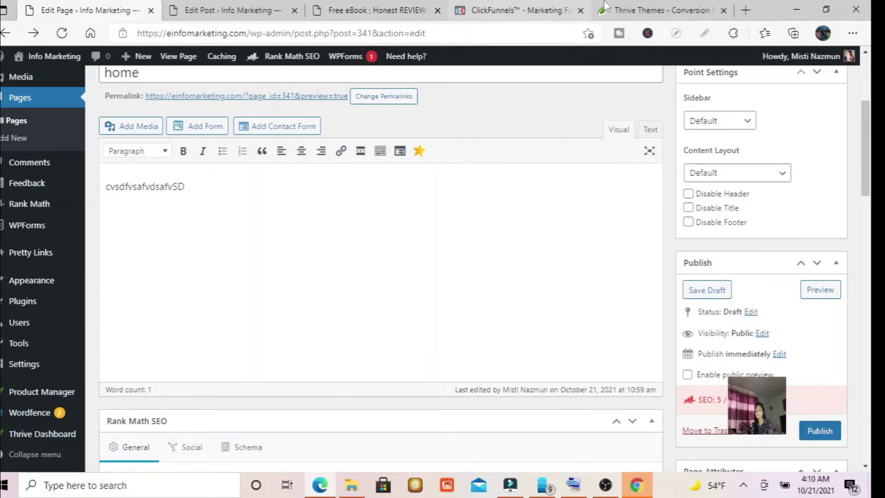
left_click(661, 10)
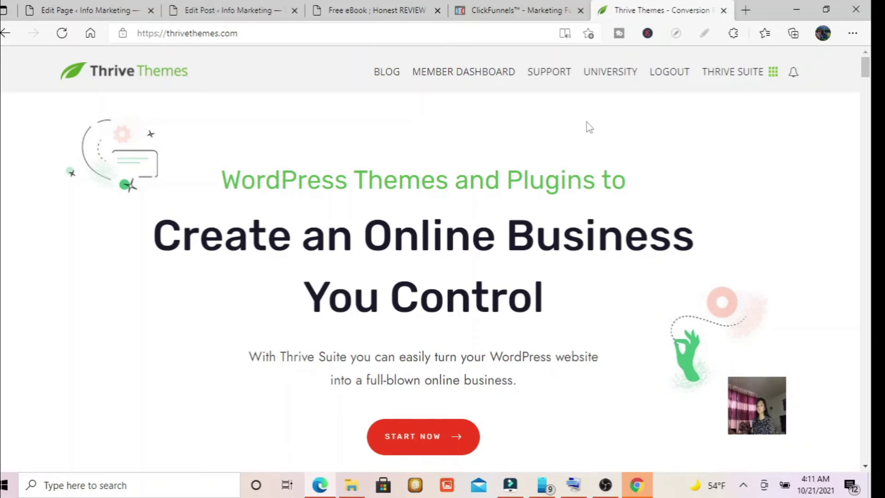
Back in the home page editor, go to the Plugins list showing 14 active plugins
left_click(102, 6)
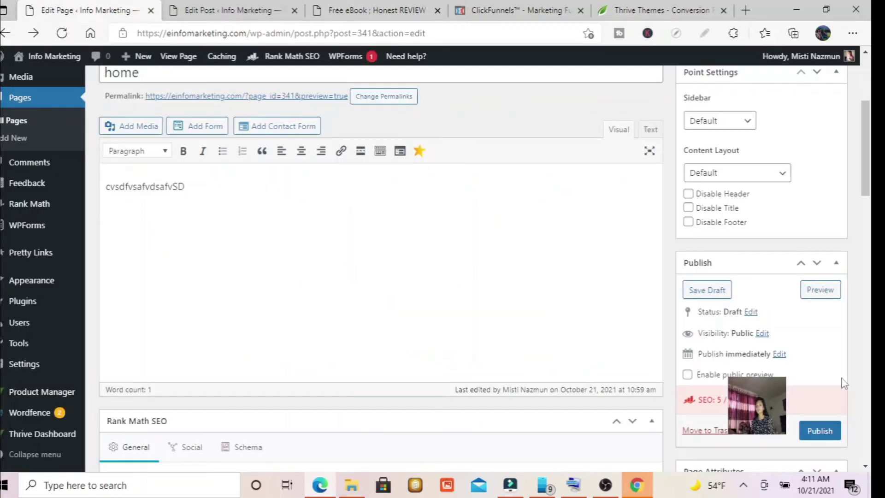
scroll(869, 182, "down", 1)
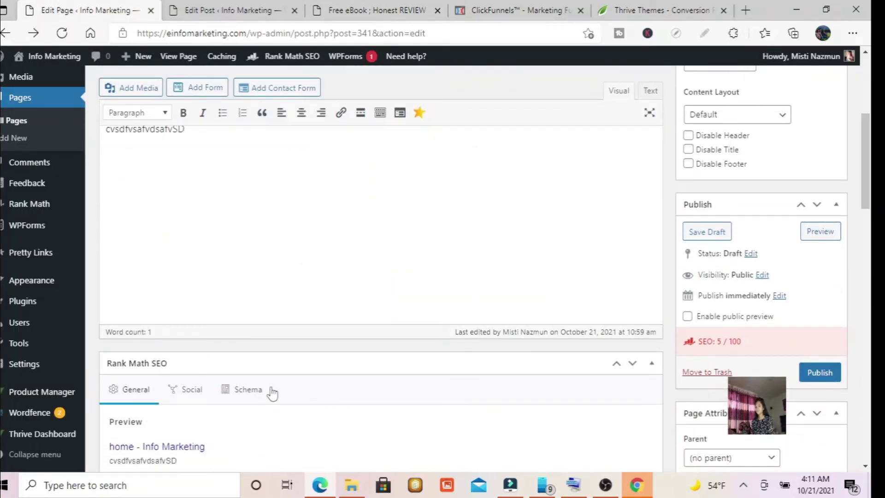
left_click(27, 306)
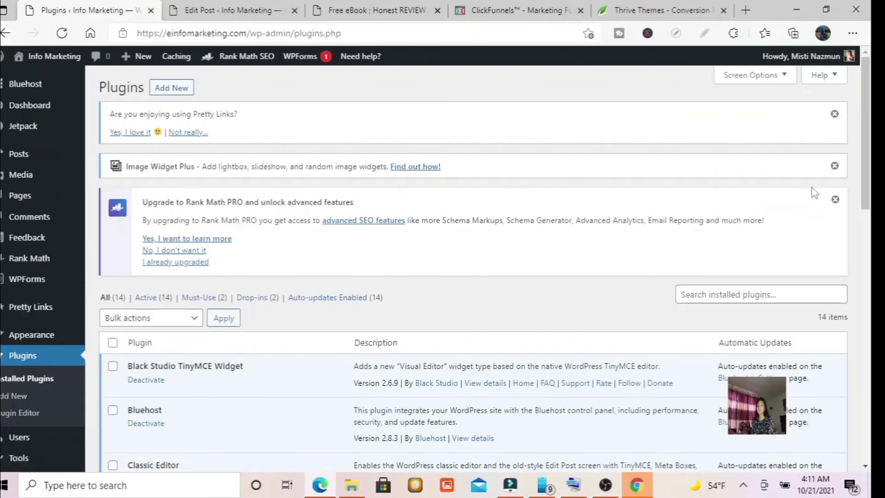
Go to Add New plugins and search the directory for 'thrive leads'
left_click_drag(871, 133, 871, 369)
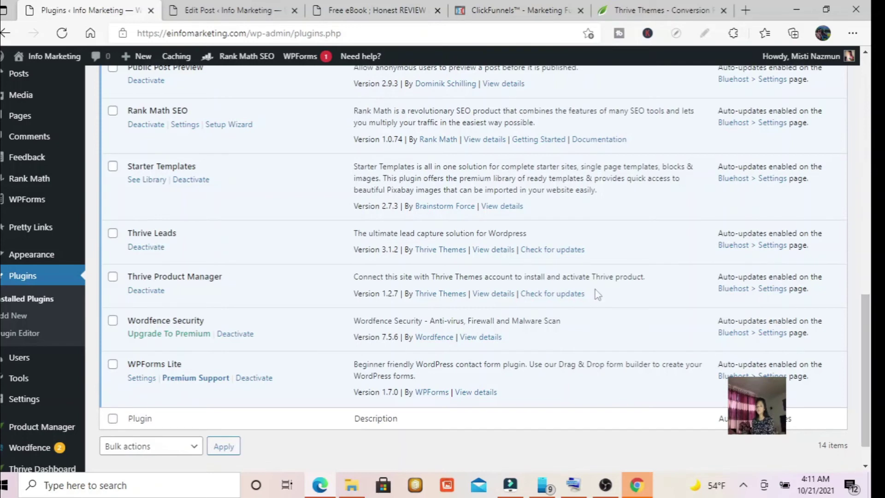
left_click_drag(871, 302, 863, 56)
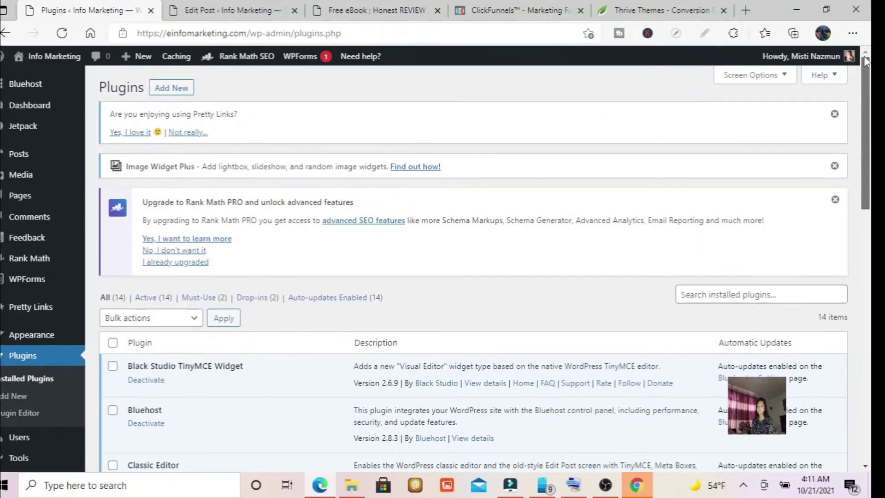
left_click(178, 89)
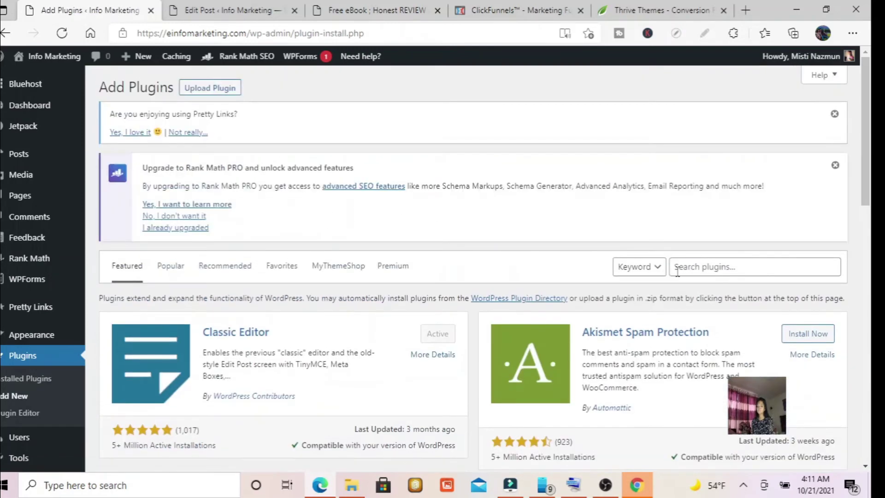
left_click(676, 267)
type("thrive")
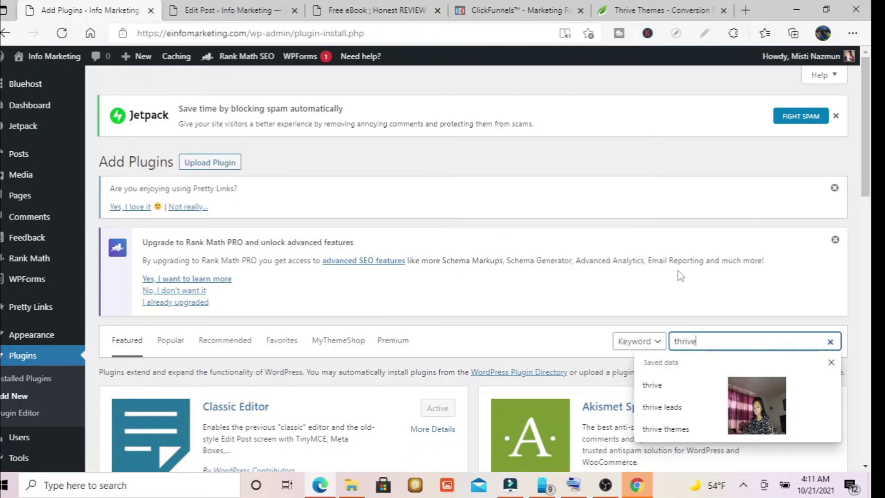
type(" leads")
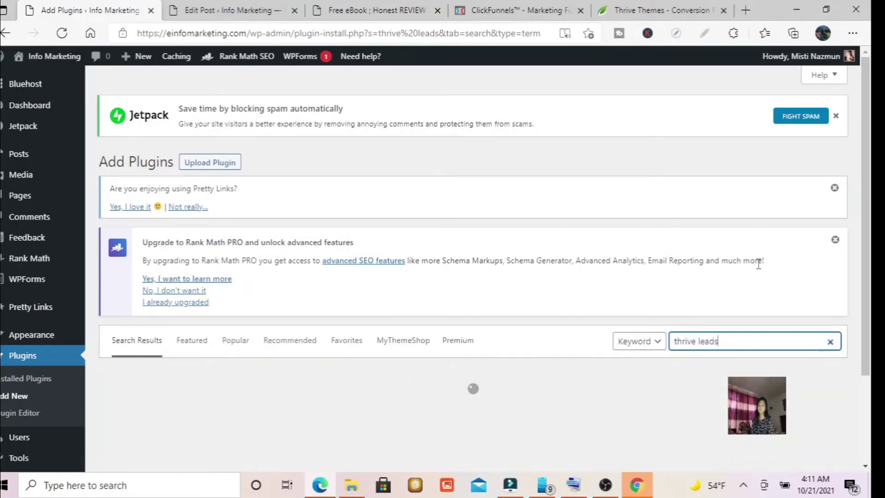
scroll(866, 210, "down", 8)
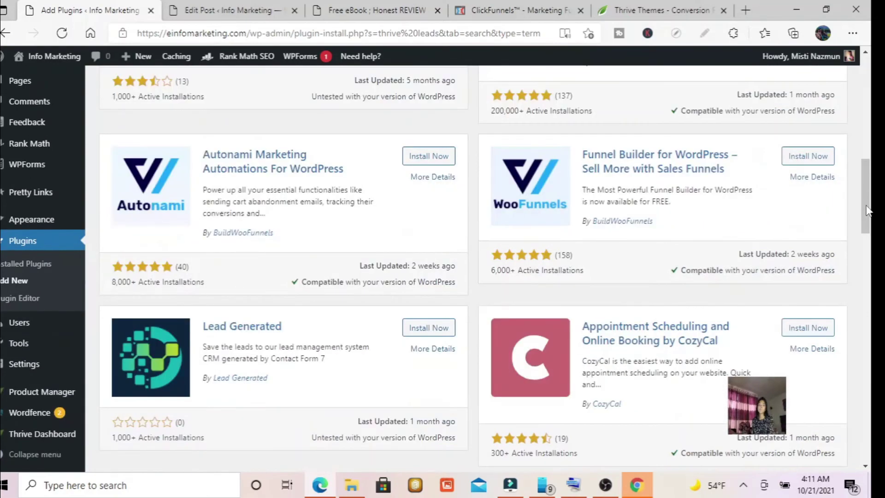
scroll(869, 201, "up", 1)
left_click_drag(871, 133, 871, 104)
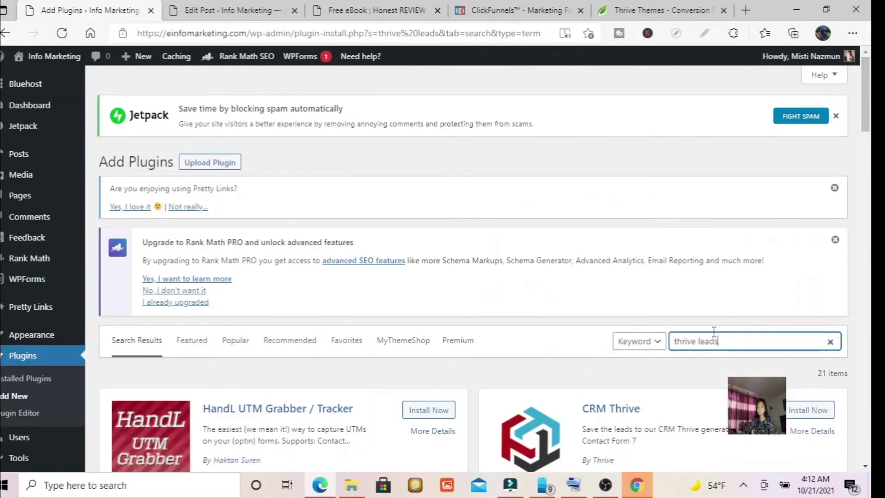
Change the search to 'thrive theme', browse the results, and open Thrive Product Manager
key("BackSpace")
key("BackSpace")
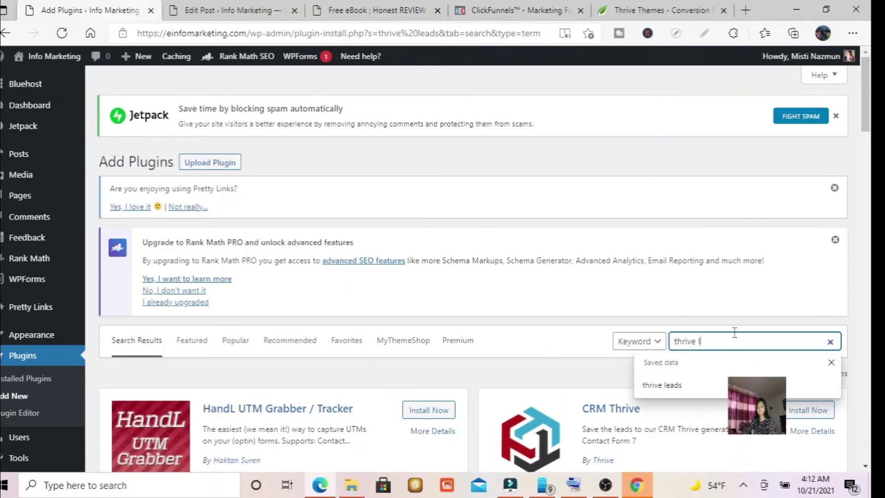
key("BackSpace")
type("theme")
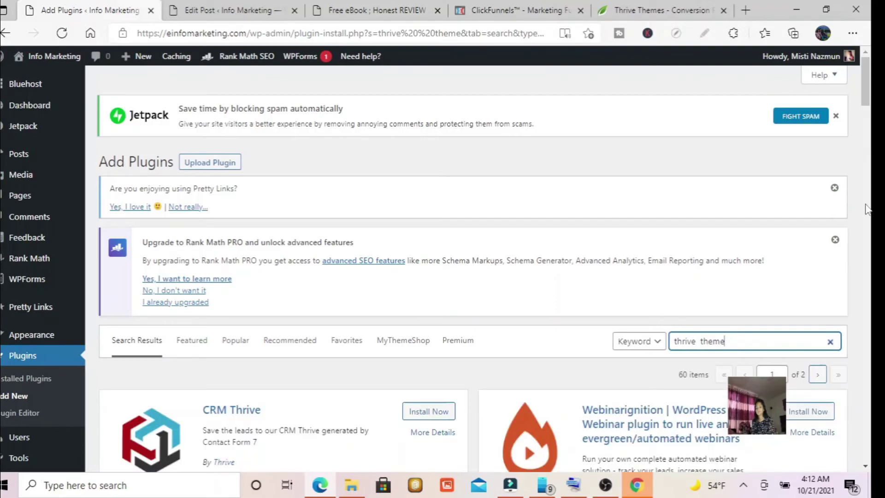
scroll(866, 209, "down", 15)
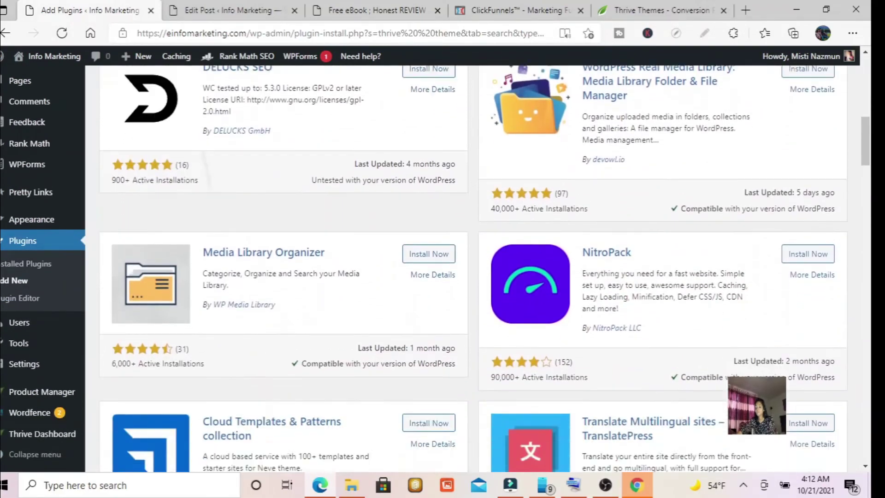
scroll(473, 267, "down", 5)
scroll(473, 268, "up", 20)
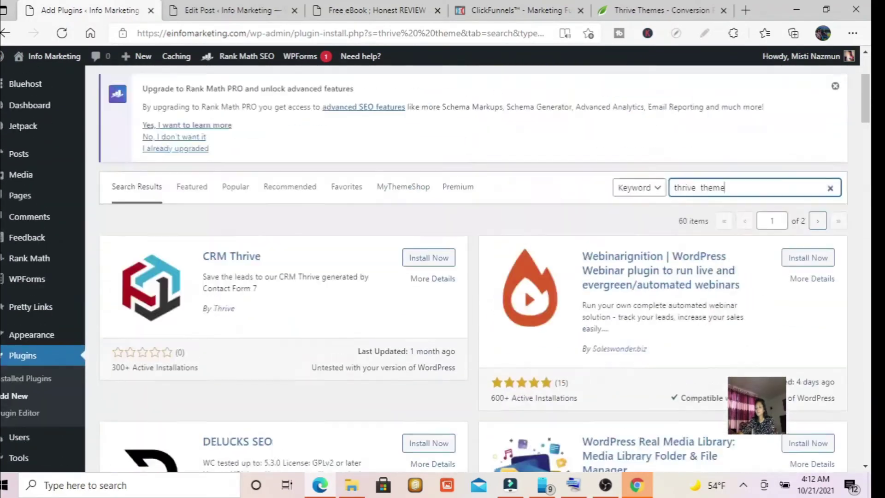
scroll(586, 347, "down", 5)
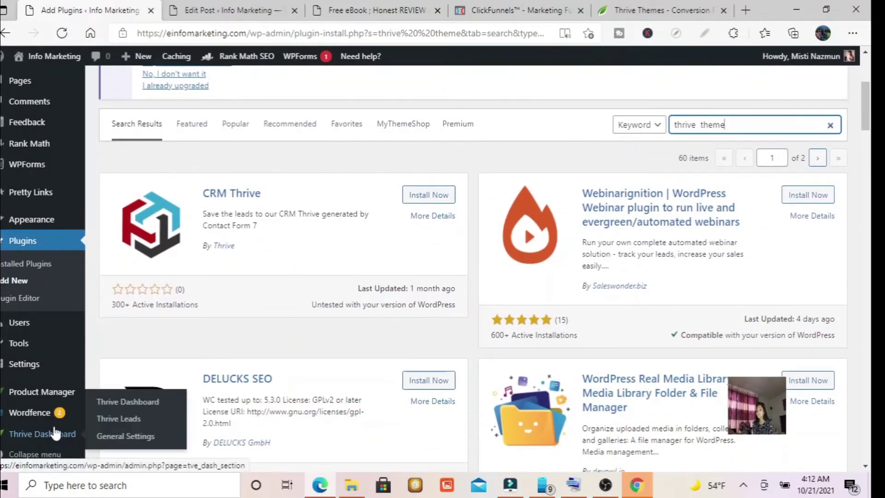
left_click(40, 395)
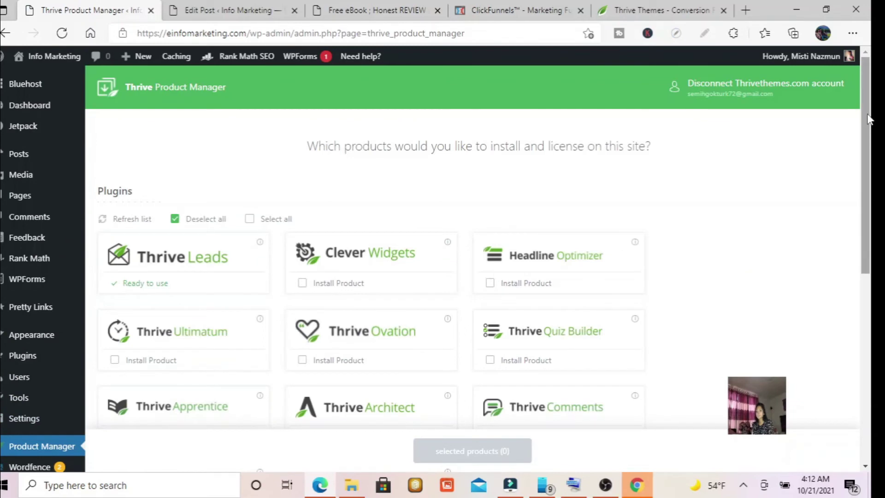
Check in Thrive Product Manager that Thrive Leads is installed and ready to use
left_click_drag(868, 119, 868, 147)
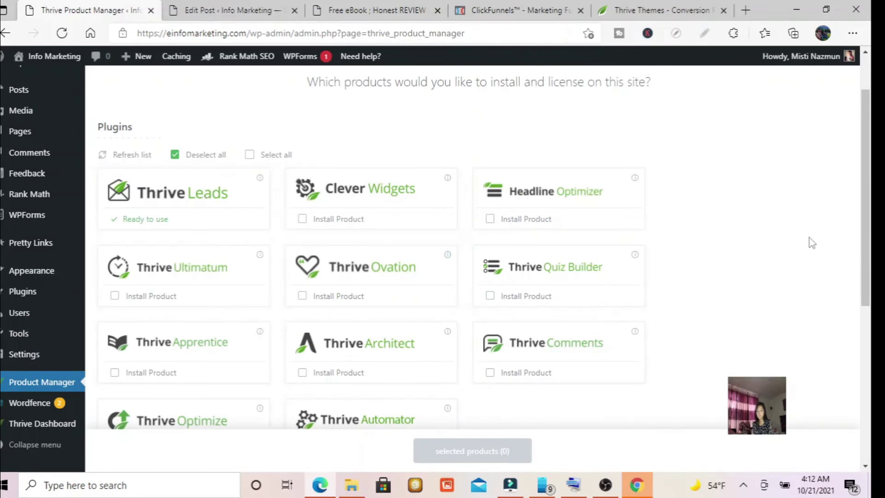
left_click_drag(870, 176, 872, 202)
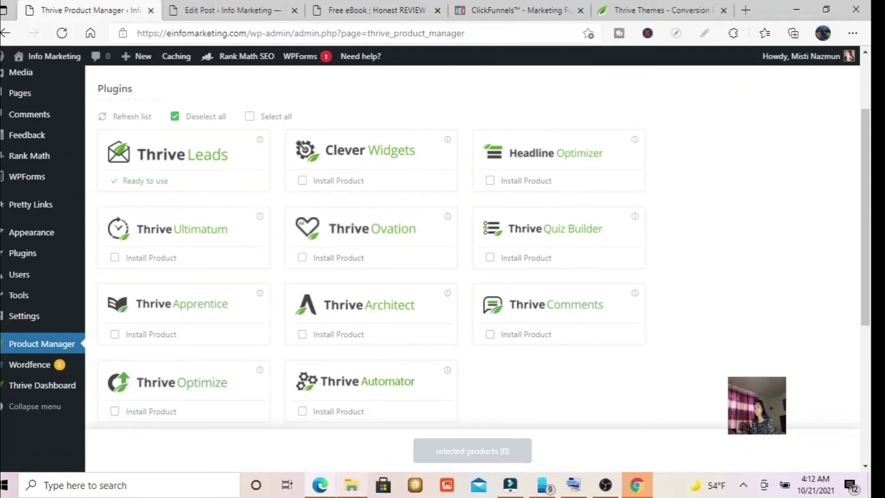
left_click(35, 387)
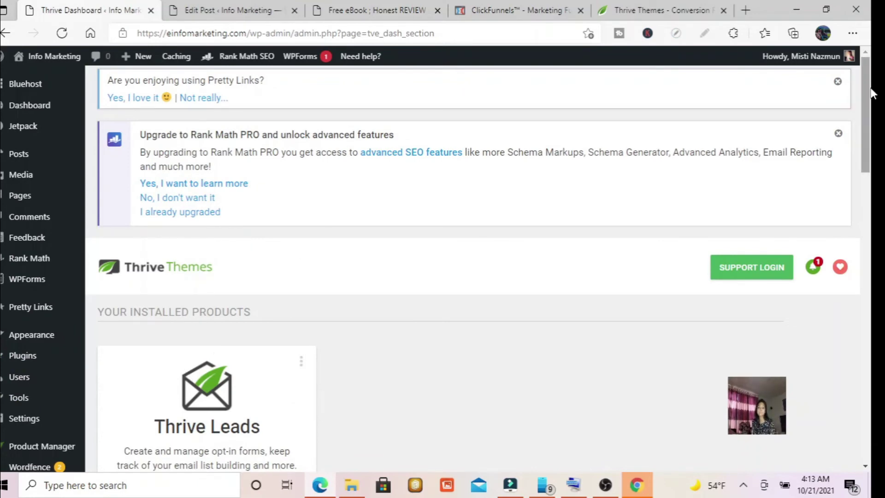
From the Thrive Dashboard, launch the Thrive Leads dashboard
scroll(872, 90, "down", 1)
scroll(872, 90, "up", 1)
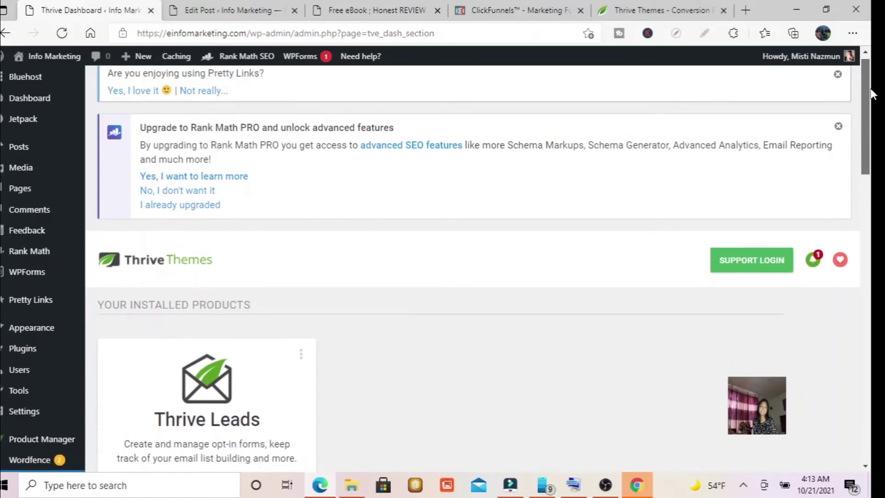
left_click_drag(872, 89, 869, 97)
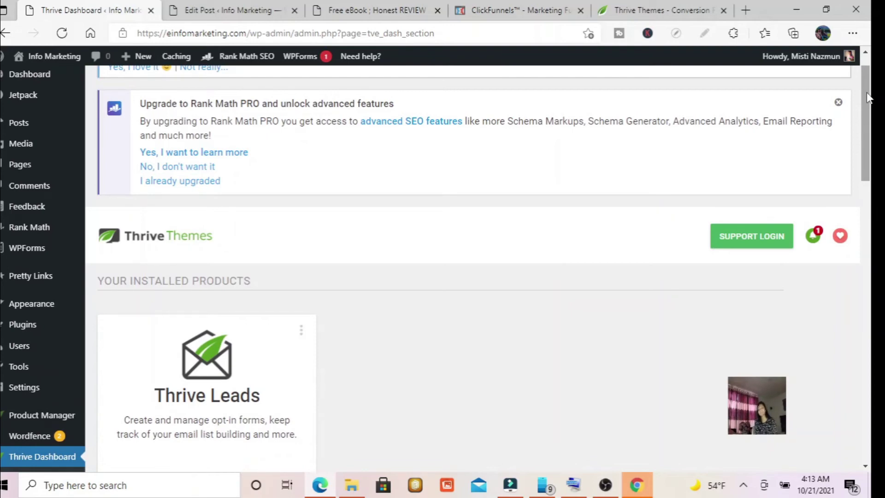
left_click_drag(867, 93, 866, 129)
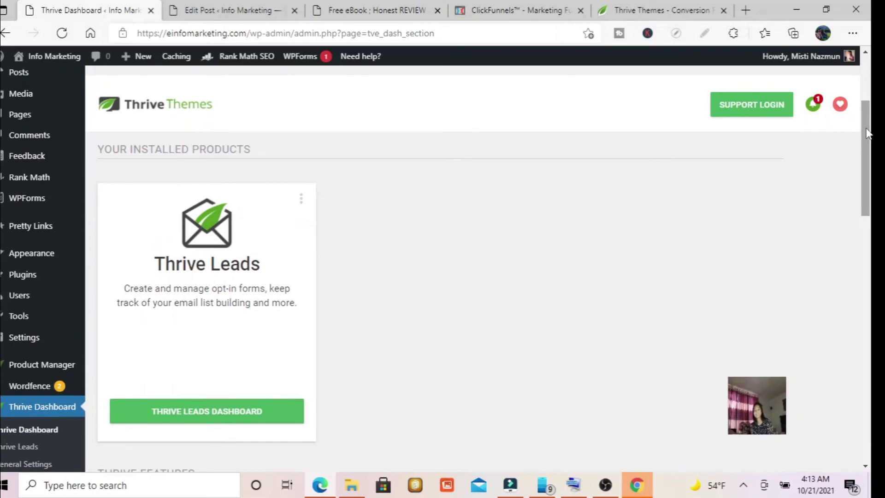
left_click_drag(867, 128, 854, 146)
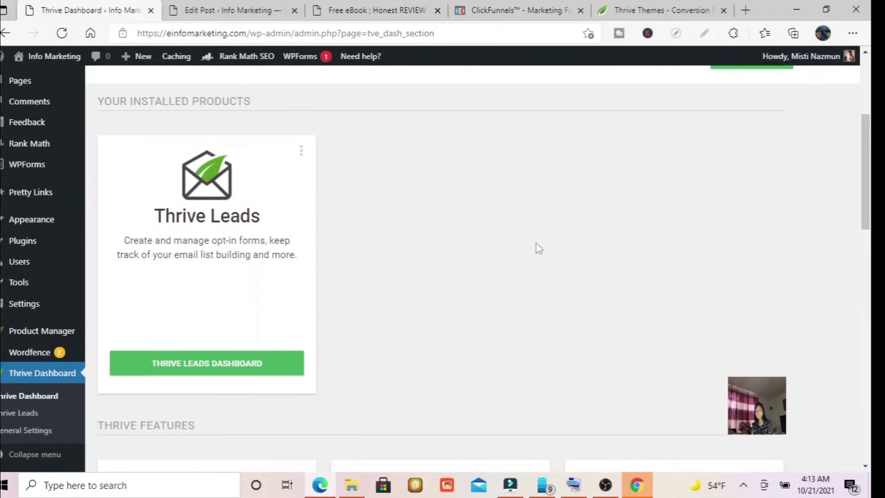
left_click(214, 364)
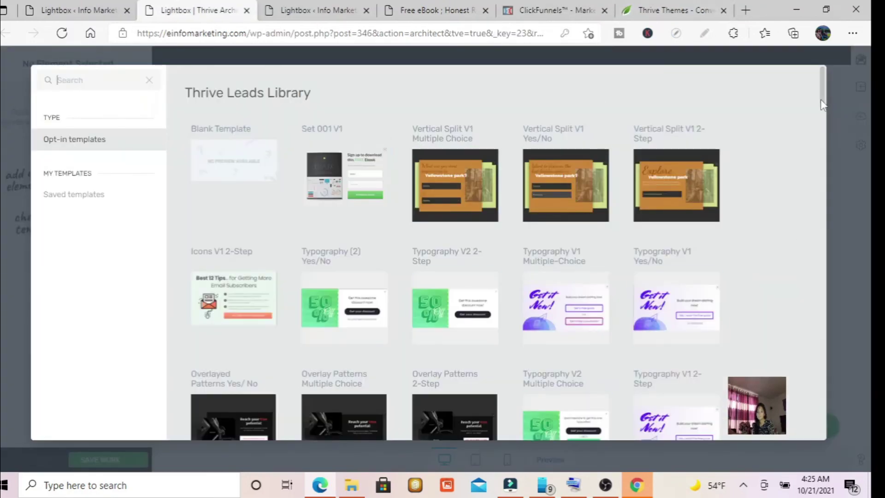
Scroll the Thrive Leads Library and apply the Set 054 template to the lightbox
left_click_drag(823, 106, 848, 284)
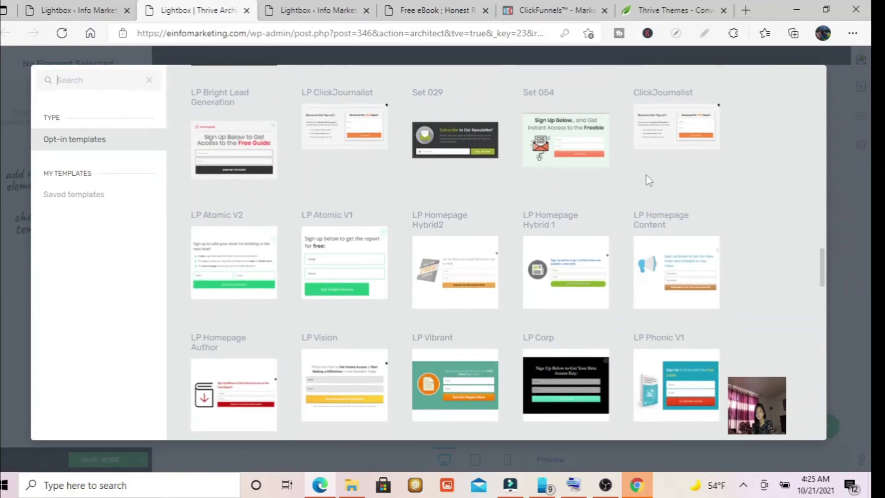
left_click(557, 153)
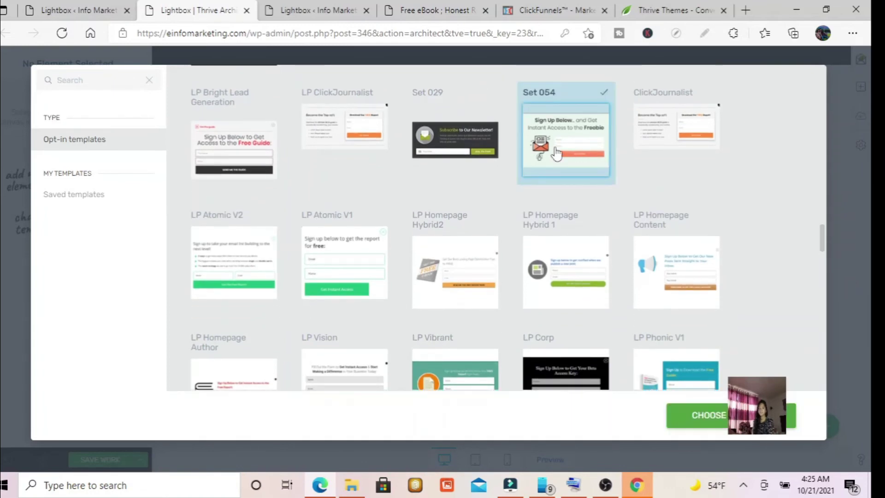
left_click(715, 414)
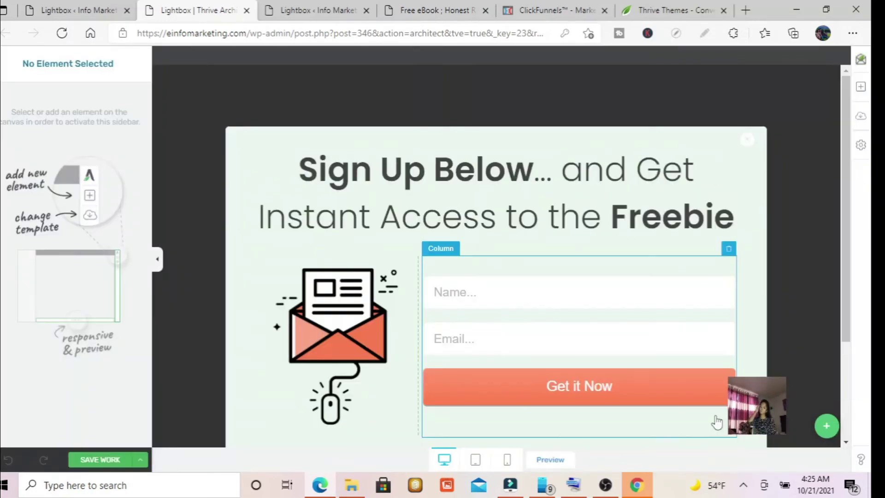
Swap the envelope image for the whiteboard photo via Replace image, then select the sign-up form
left_click(329, 315)
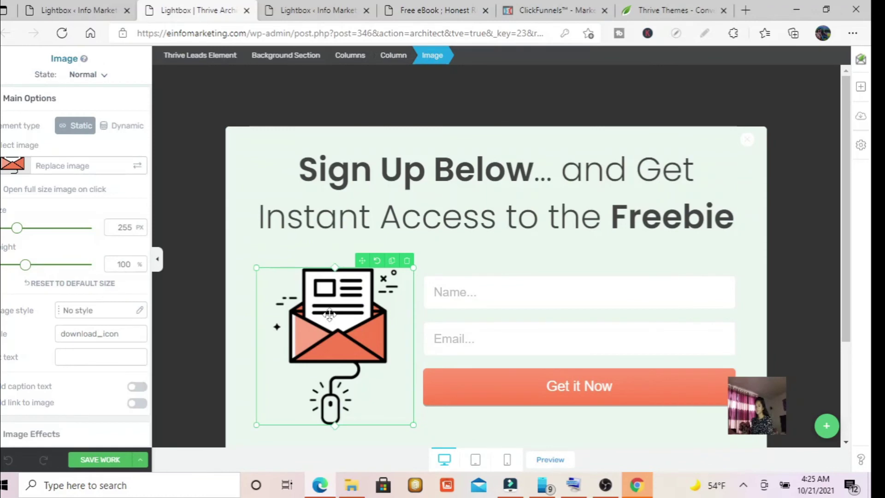
left_click(106, 167)
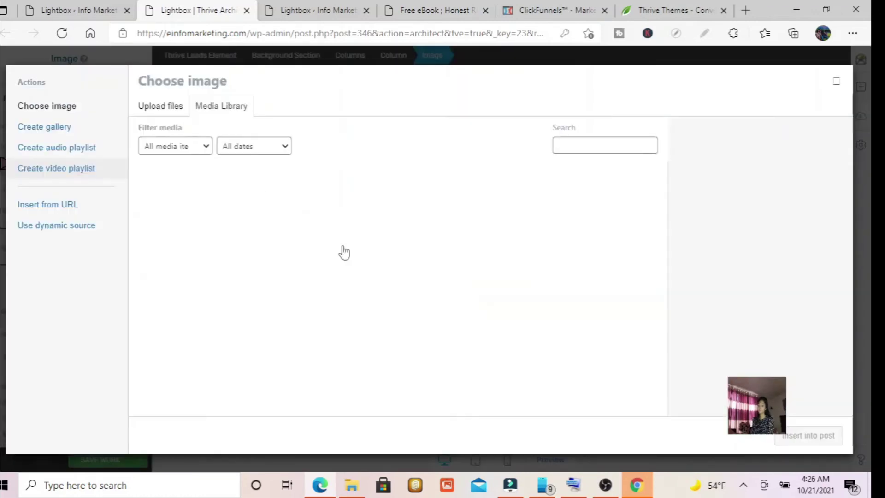
left_click(183, 216)
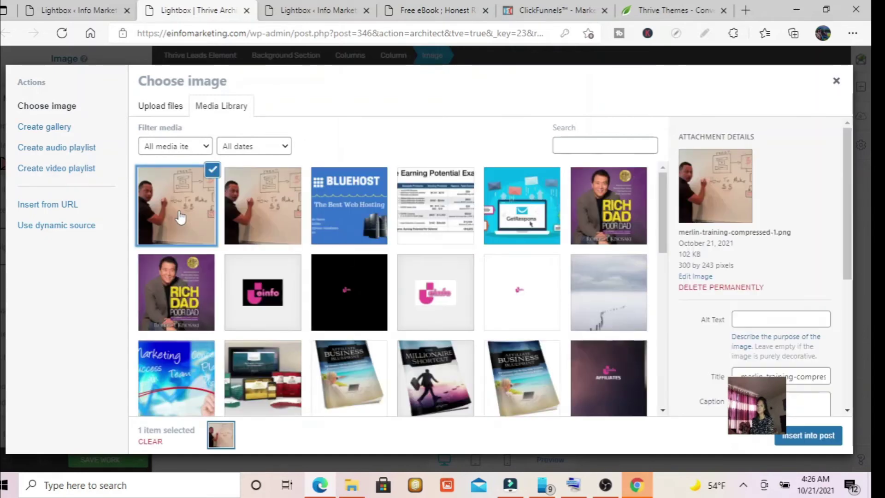
left_click(810, 436)
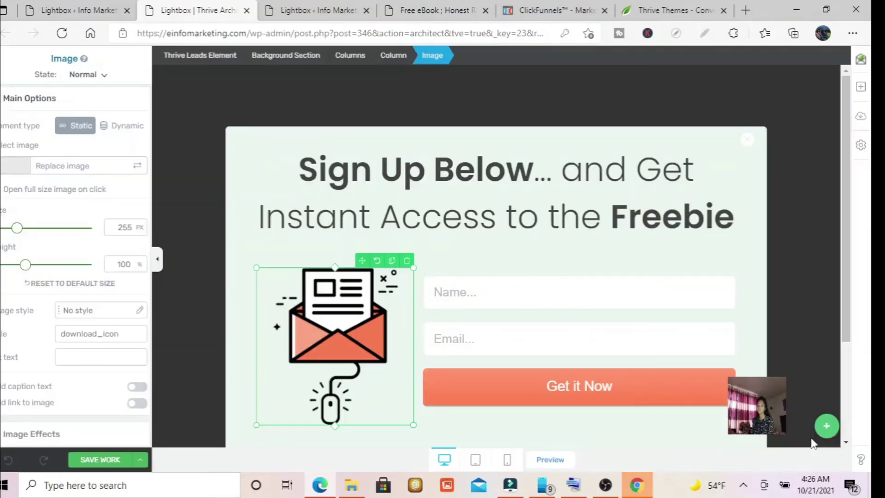
left_click(507, 308)
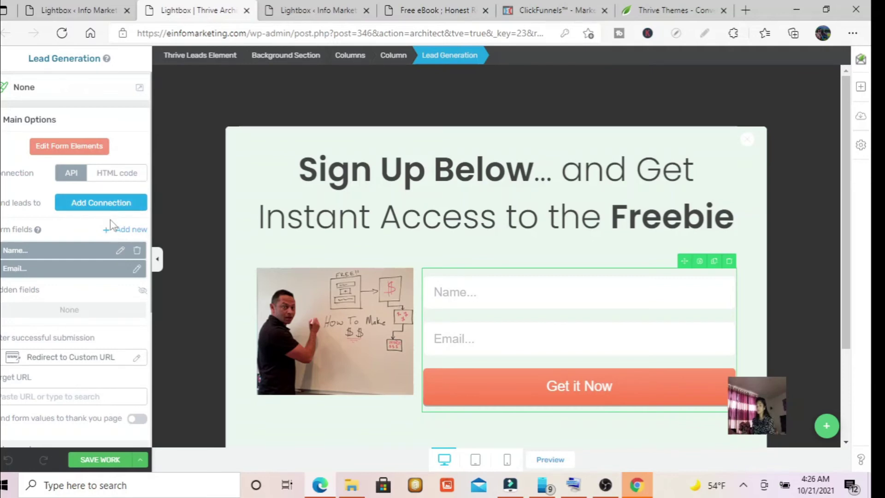
Check the form's API and HTML connection options, then close the Add Element search and panel
left_click(859, 91)
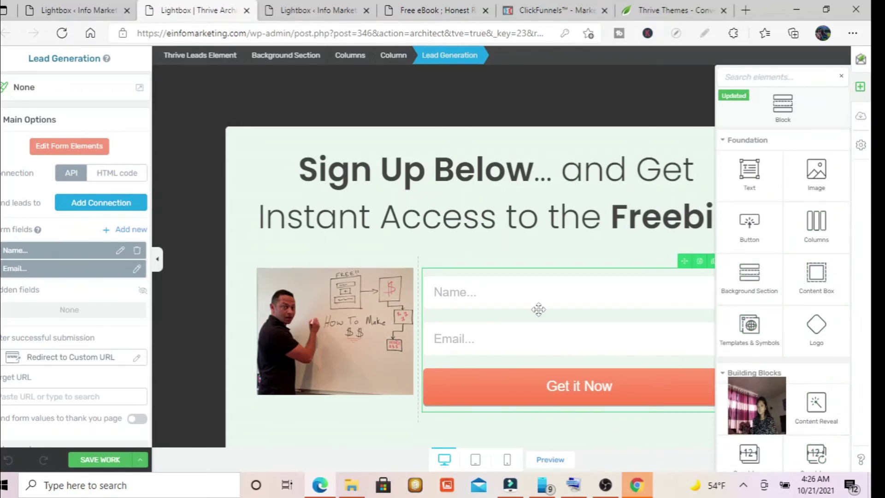
left_click(116, 173)
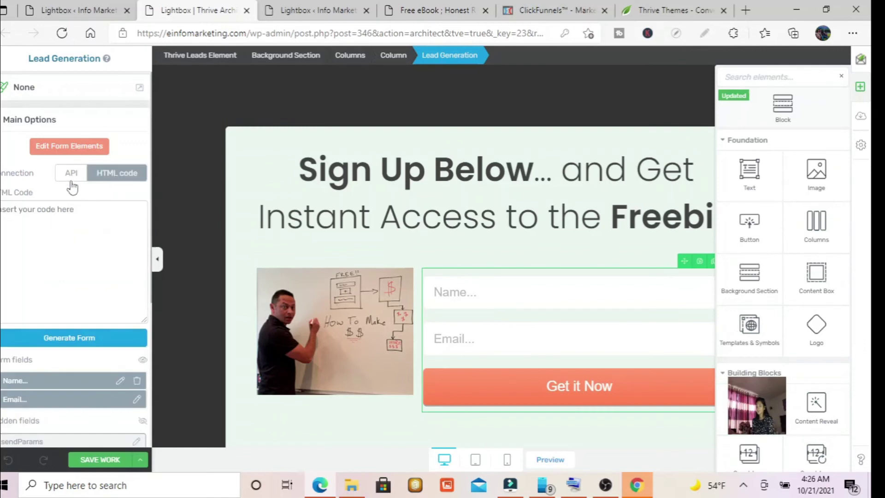
left_click(72, 173)
left_click(80, 203)
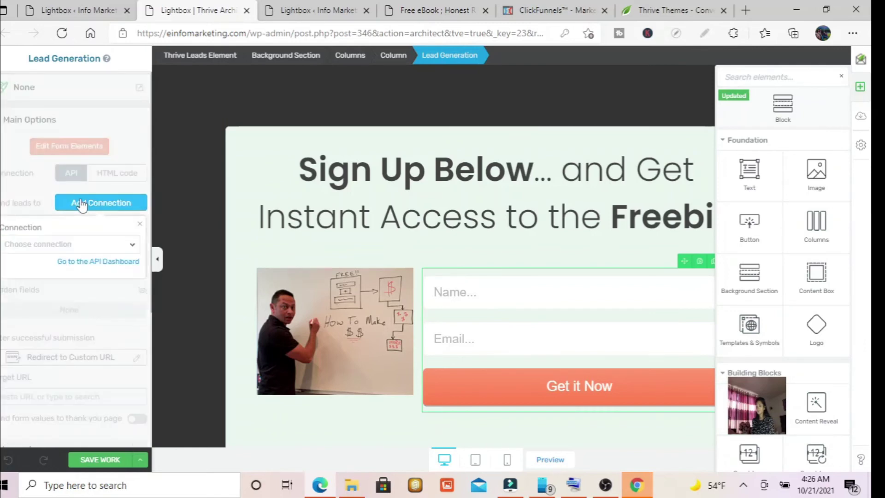
left_click(122, 251)
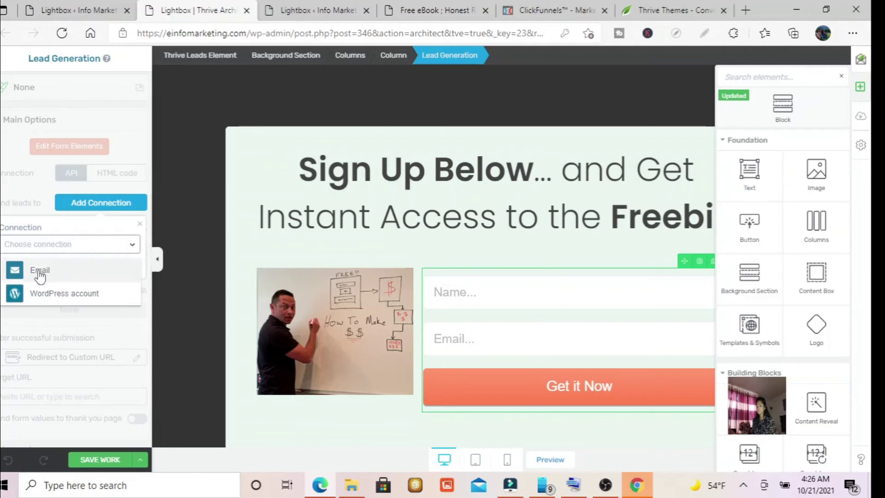
left_click(109, 156)
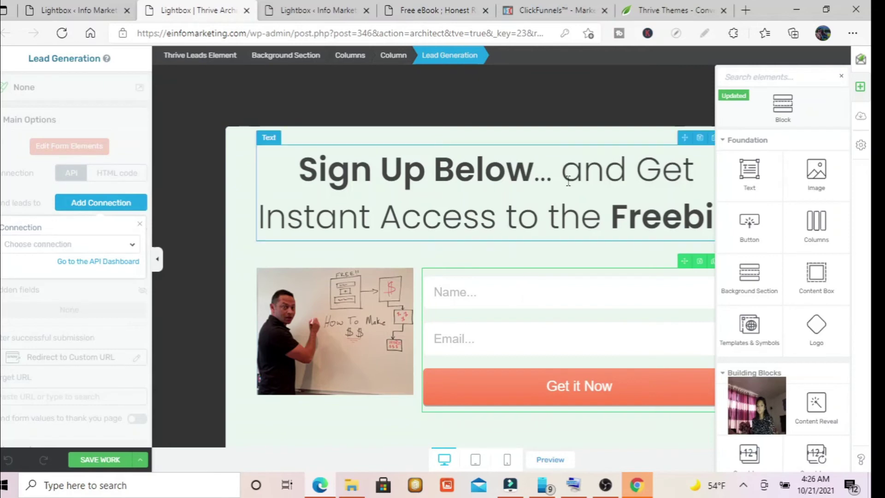
left_click(841, 76)
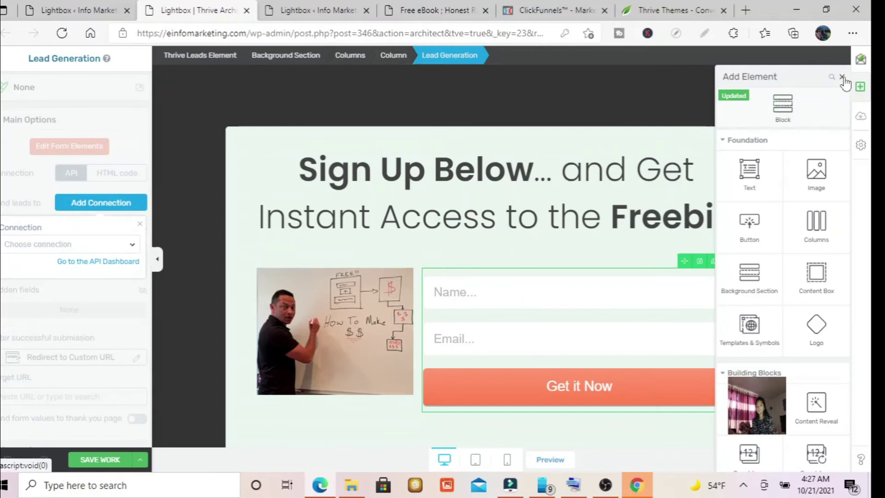
left_click(842, 78)
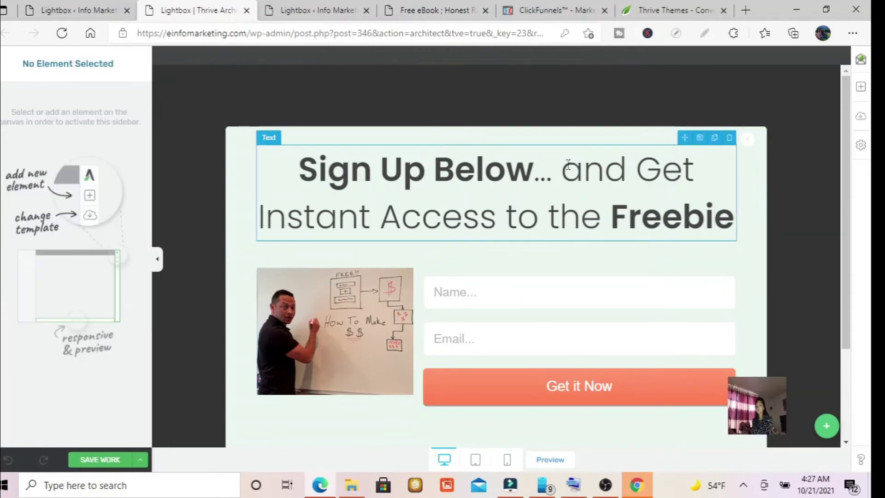
Link the Sign Up heading text to https;einfomarketing.com
left_click(546, 174)
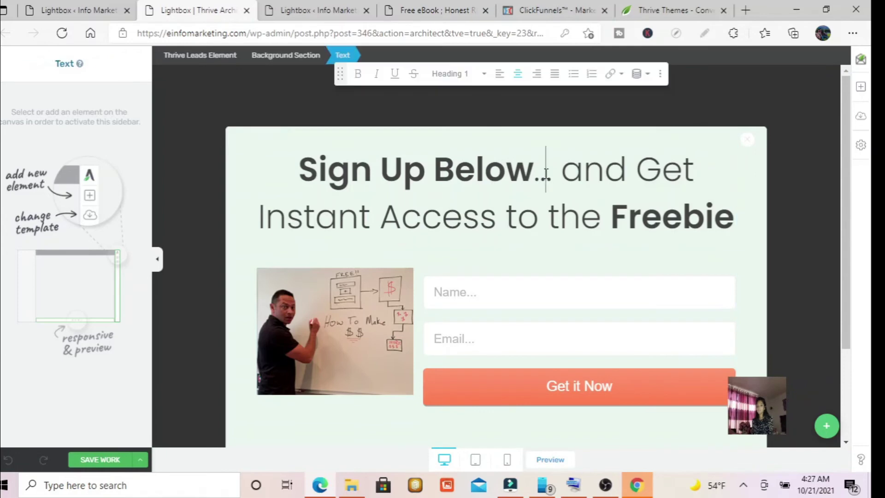
type("dl;kdal;fj")
key("BackSpace")
key("BackSpace")
key("BackSpace")
key("BackSpace")
key("BackSpace")
key("BackSpace")
key("BackSpace")
key("BackSpace")
key("BackSpace")
key("BackSpace")
key("BackSpace")
key("BackSpace")
key("BackSpace")
key("BackSpace")
key("BackSpace")
key("BackSpace")
key("BackSpace")
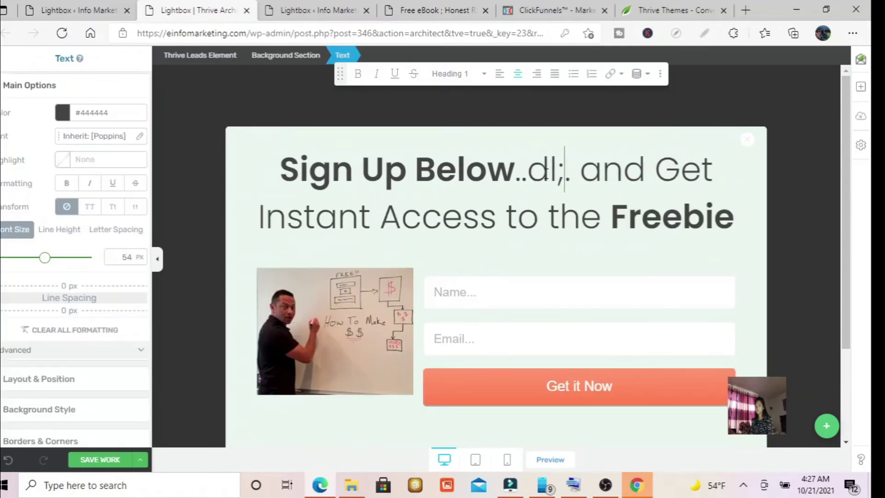
left_click(660, 75)
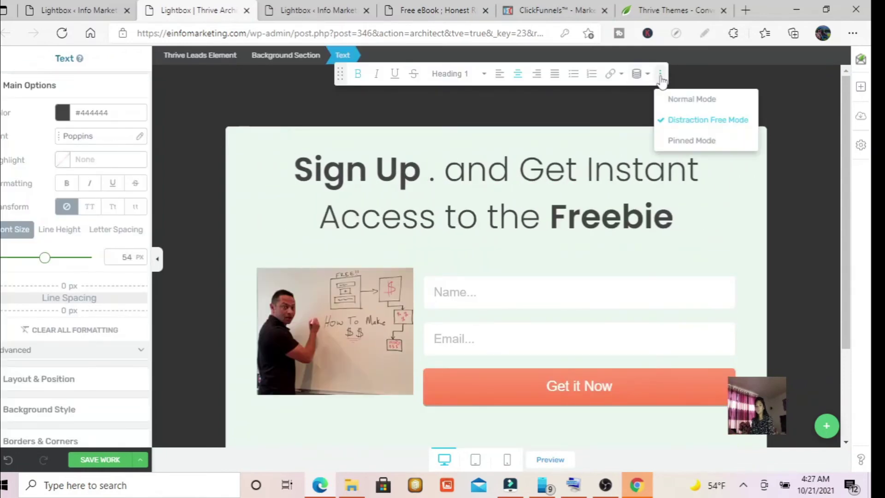
left_click(611, 74)
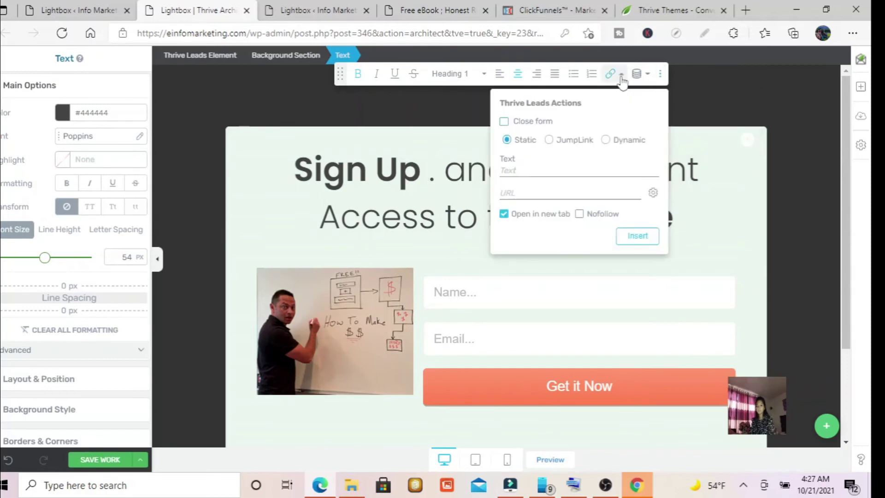
left_click(532, 191)
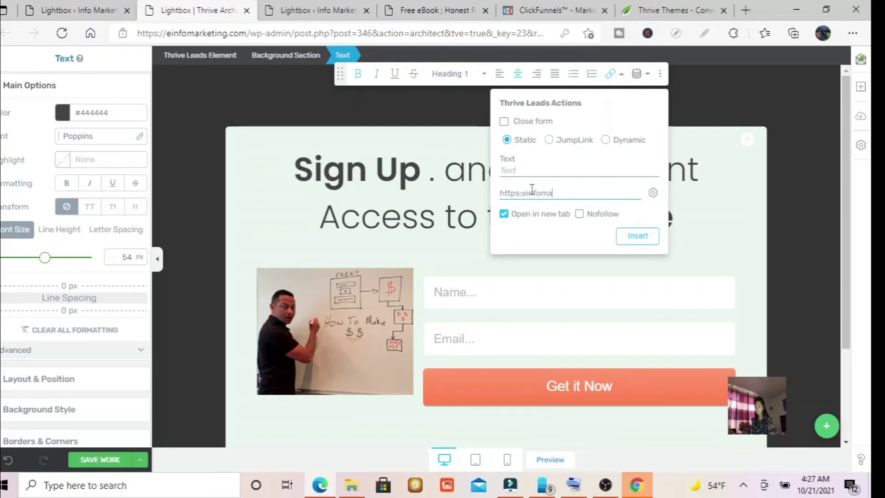
type("ting.com")
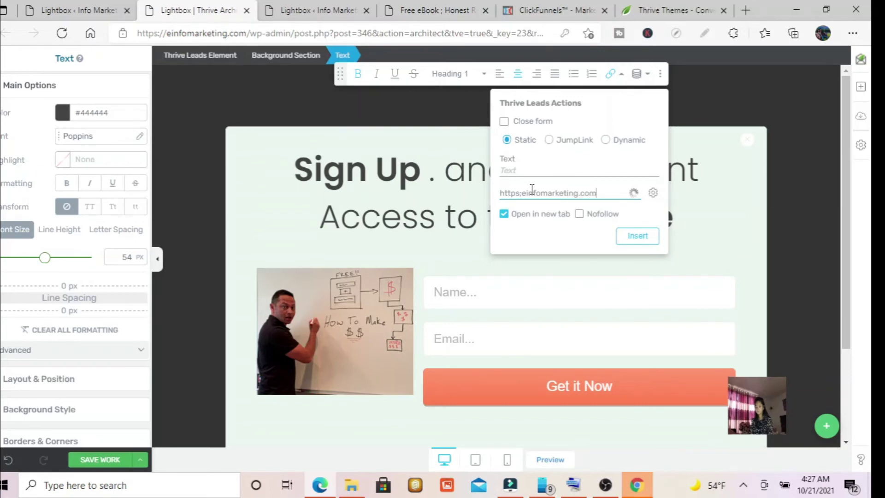
key("Return")
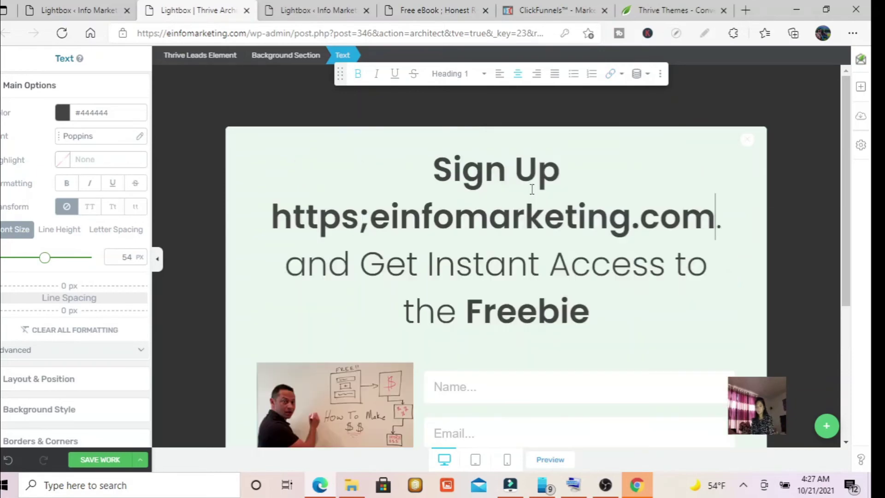
Select the linked heading text, then close the editor tab without saving
left_click(530, 220)
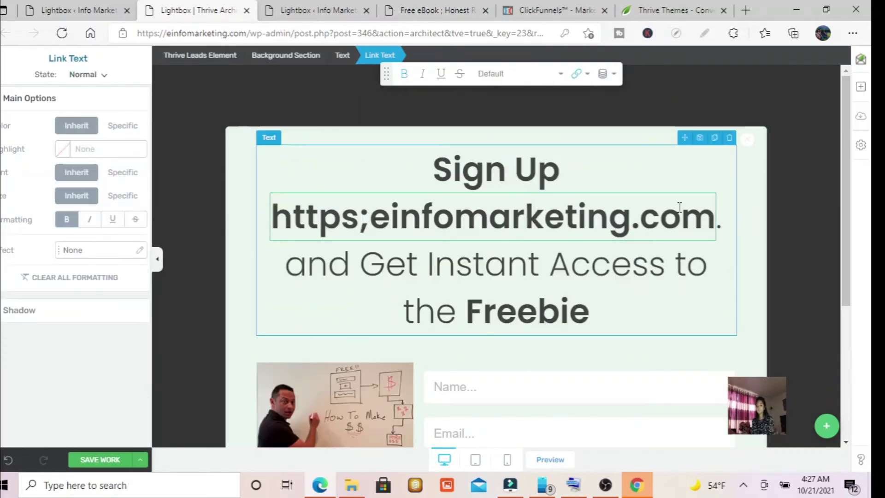
left_click_drag(847, 108, 832, 95)
scroll(833, 115, "down", 4)
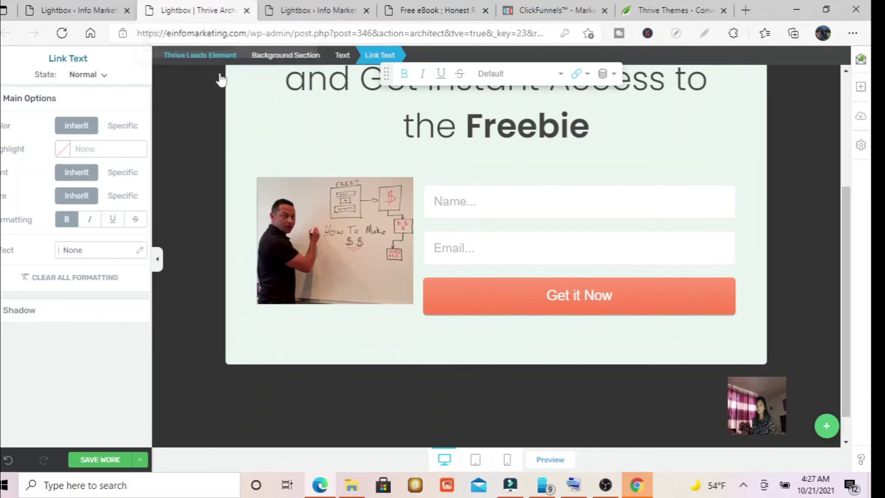
left_click(246, 11)
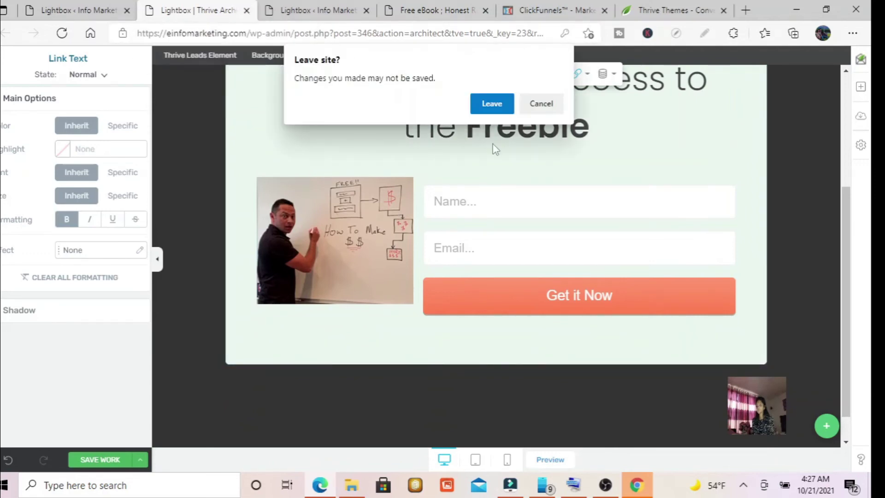
Discard the unsaved changes and return to the Lightbox list showing the 'create a blog' form
left_click(491, 105)
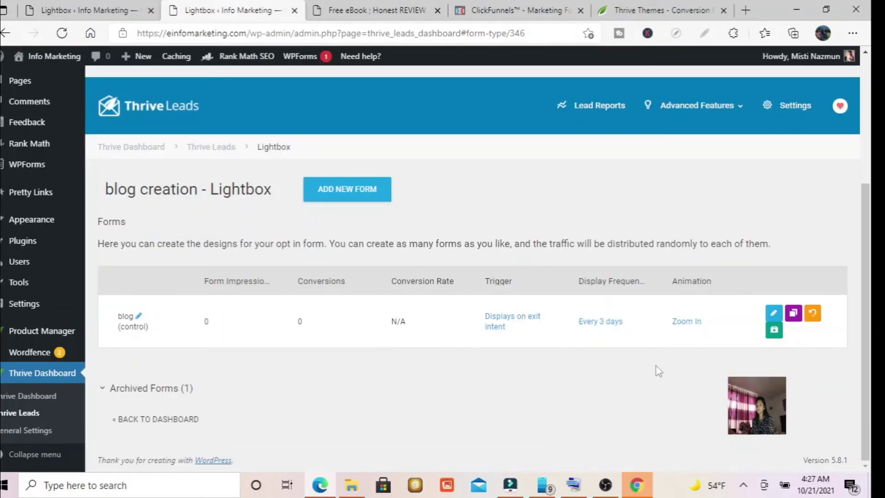
scroll(868, 212, "up", 2)
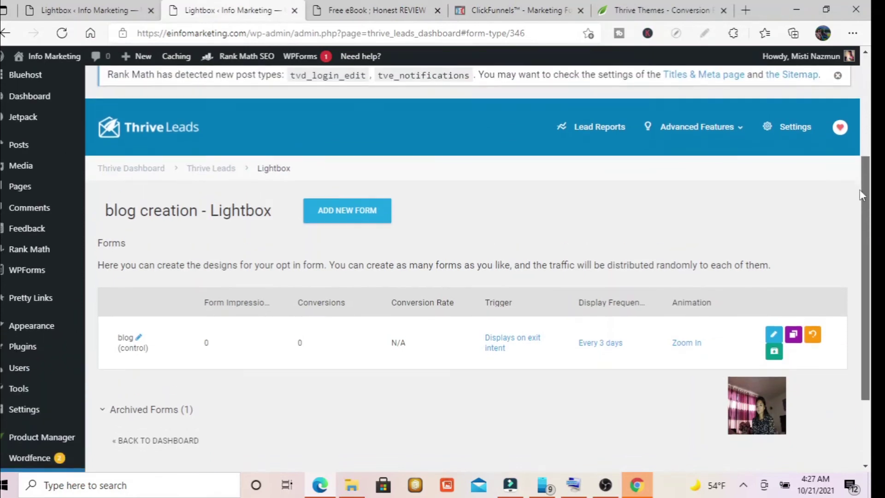
scroll(856, 181, "down", 1)
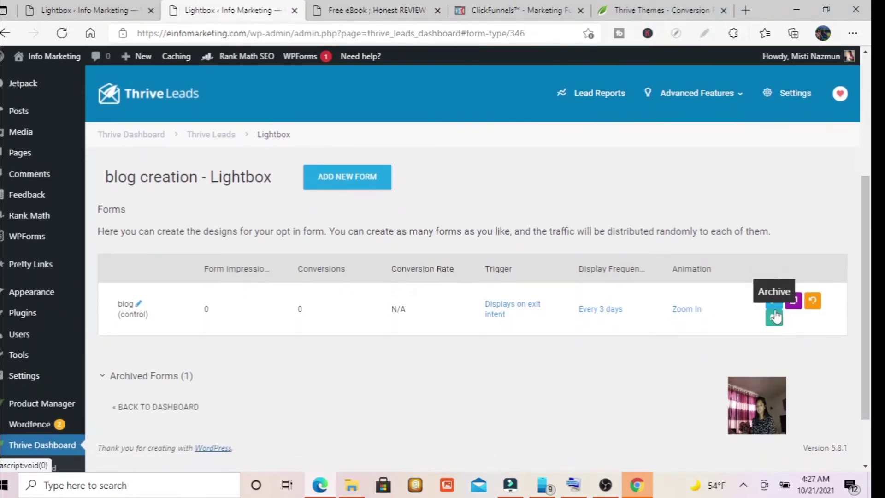
left_click(773, 305)
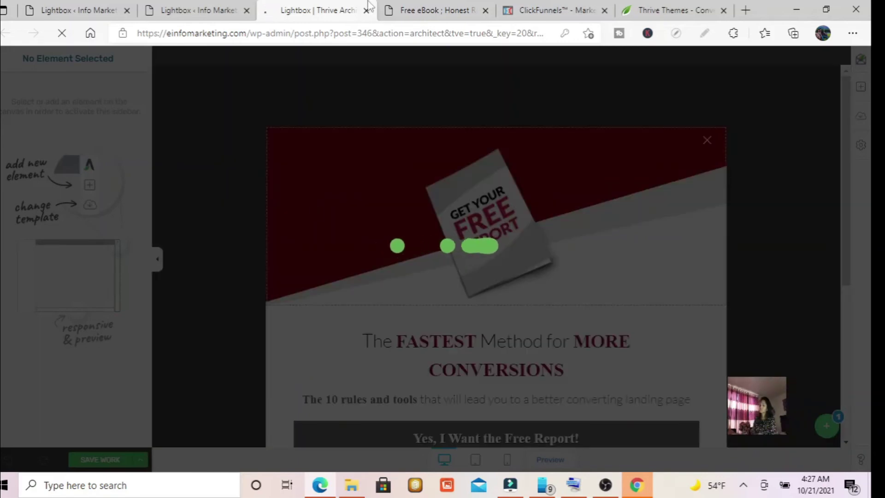
left_click(82, 4)
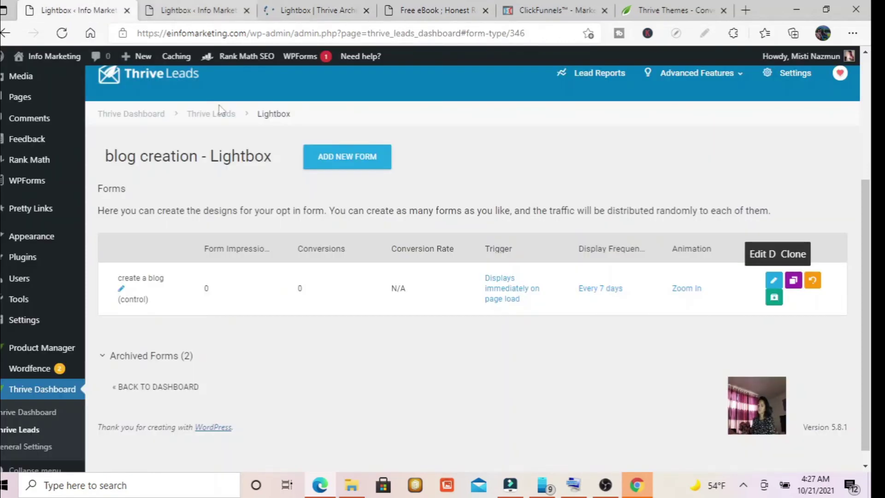
Create a lightbox form named 'bloggong', open its design, then return to the forms list
left_click(346, 154)
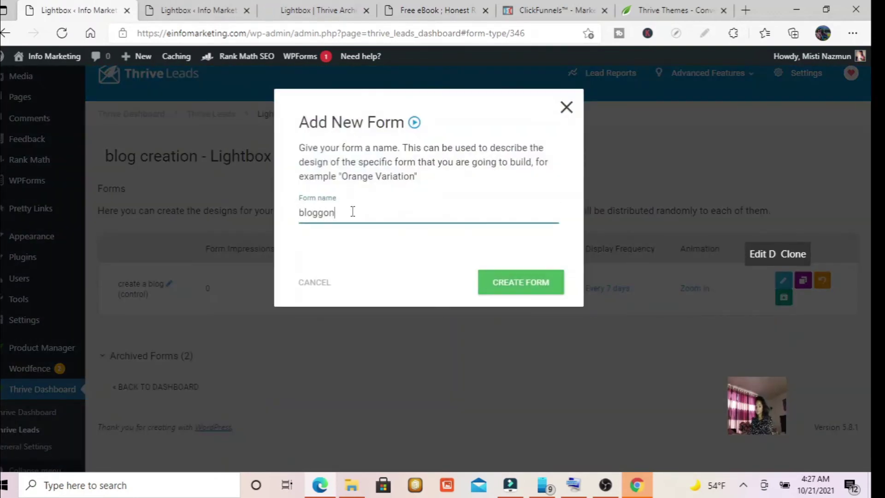
left_click(496, 280)
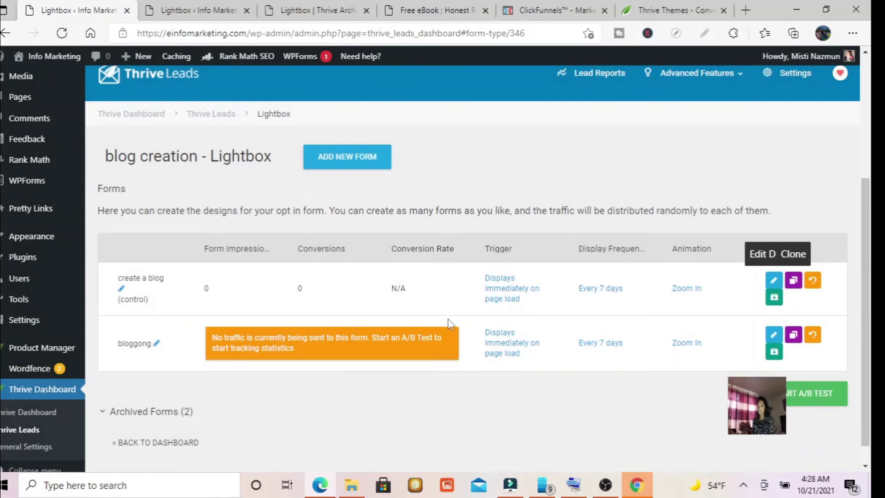
left_click(774, 334)
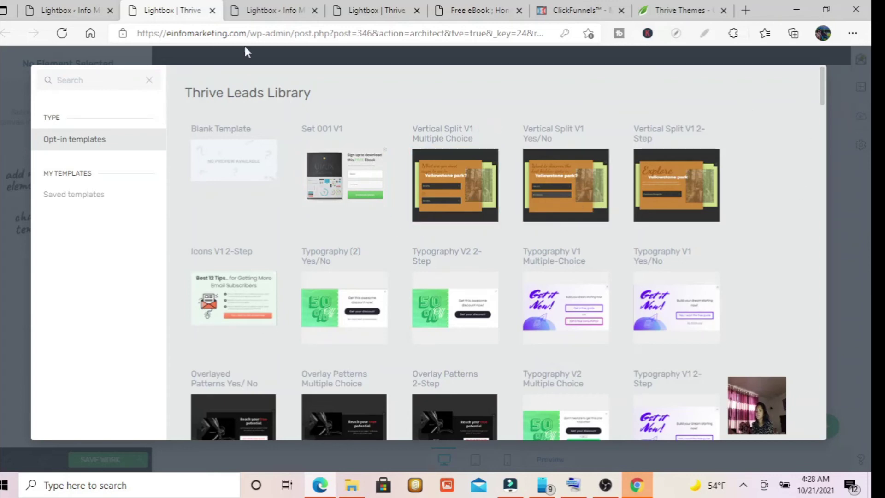
left_click(84, 5)
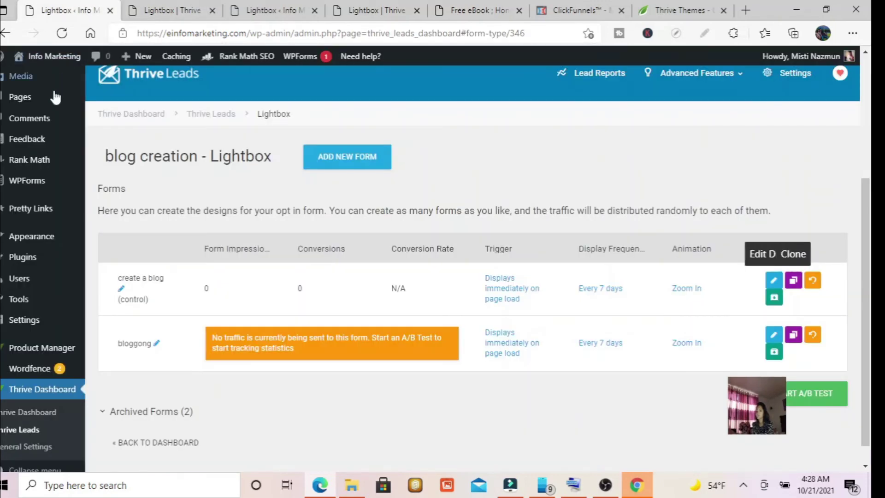
Go from Thrive Dashboard to the Thrive Leads dashboard and scroll to Lead Groups
left_click(48, 390)
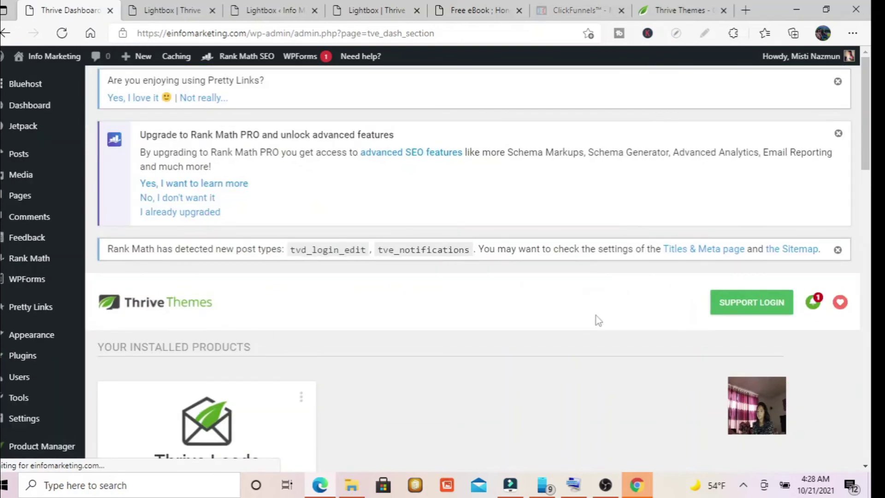
left_click_drag(867, 101, 873, 185)
left_click(200, 296)
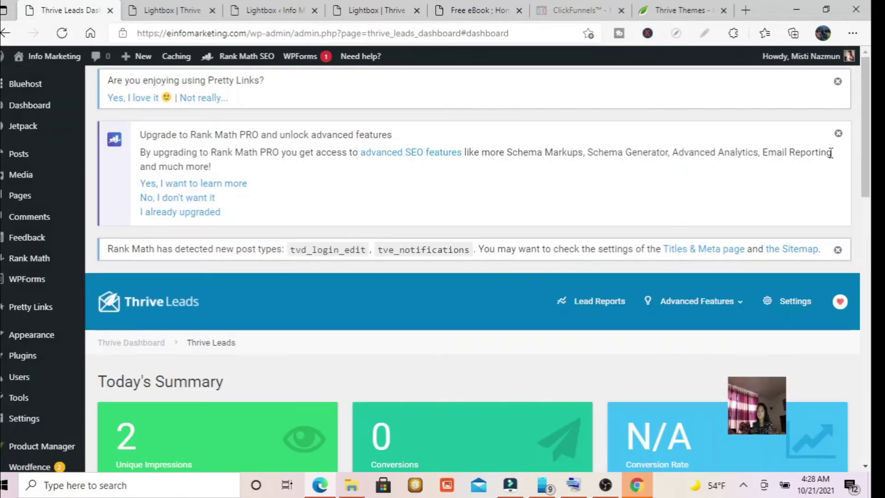
left_click_drag(872, 131, 873, 267)
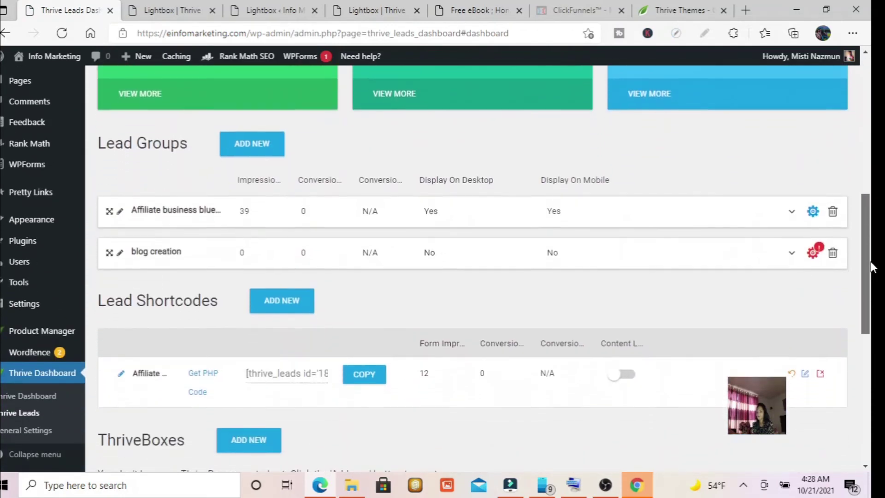
scroll(872, 267, "down", 1)
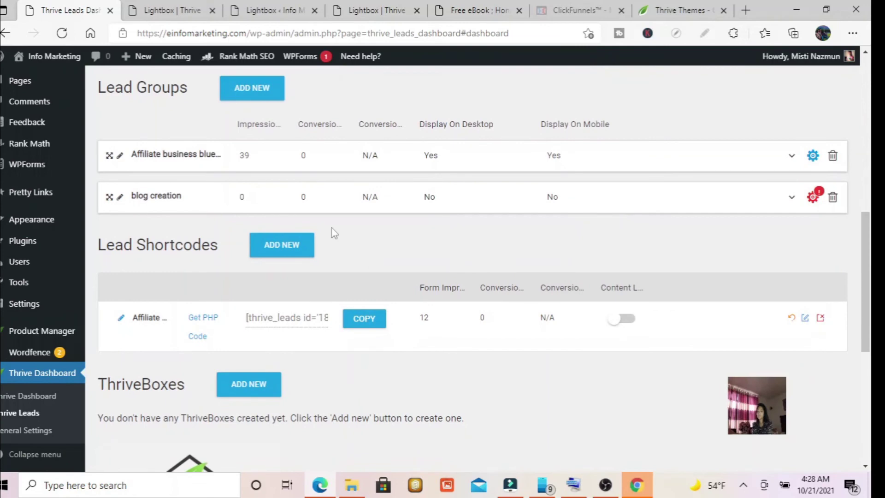
Create the 'blogging' lead shortcode with Content Lock left off, and open it for editing
left_click(290, 247)
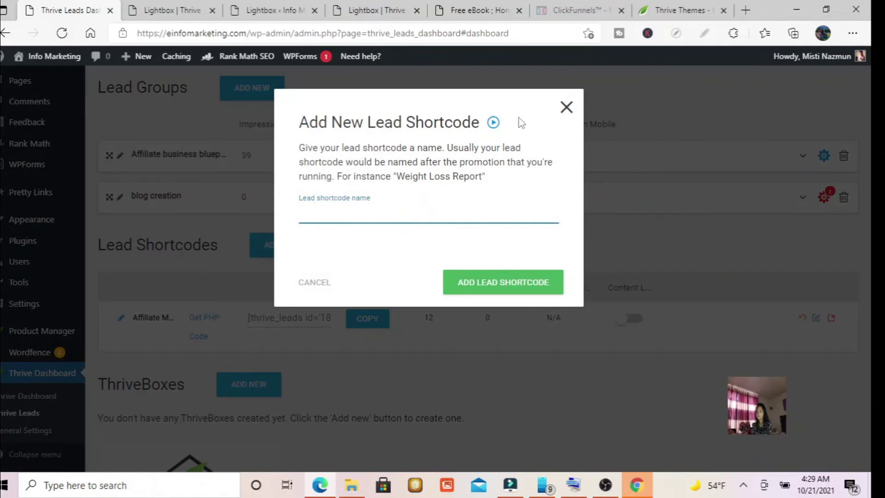
left_click(571, 108)
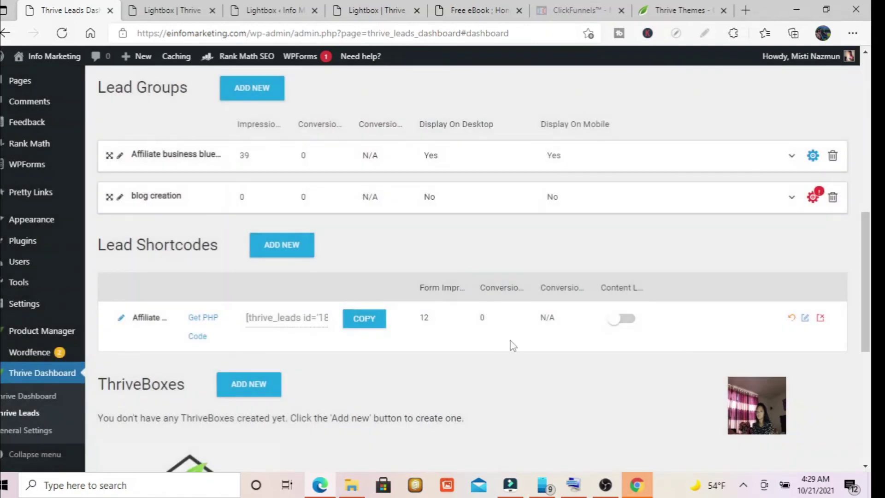
left_click_drag(863, 242, 869, 161)
scroll(870, 160, "down", 6)
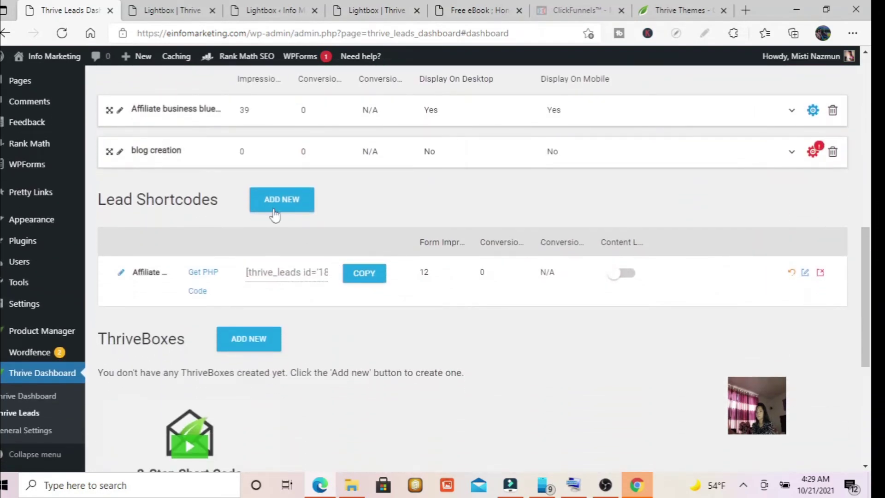
left_click(275, 213)
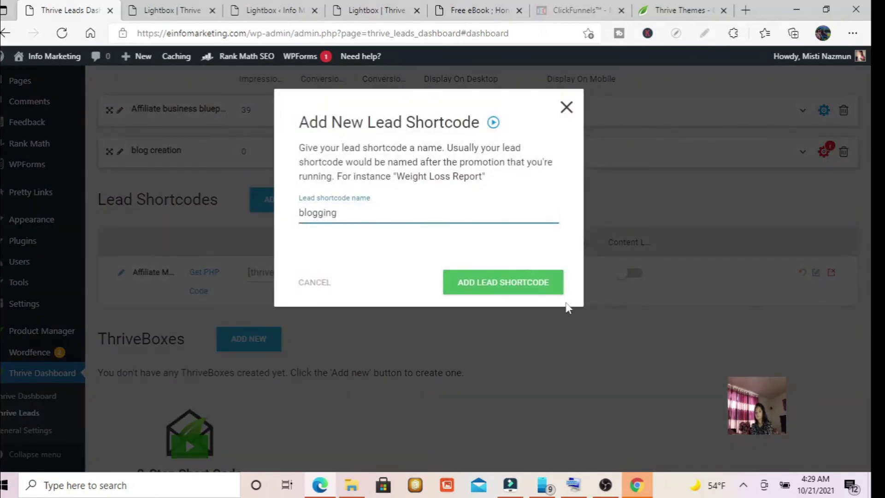
left_click(531, 278)
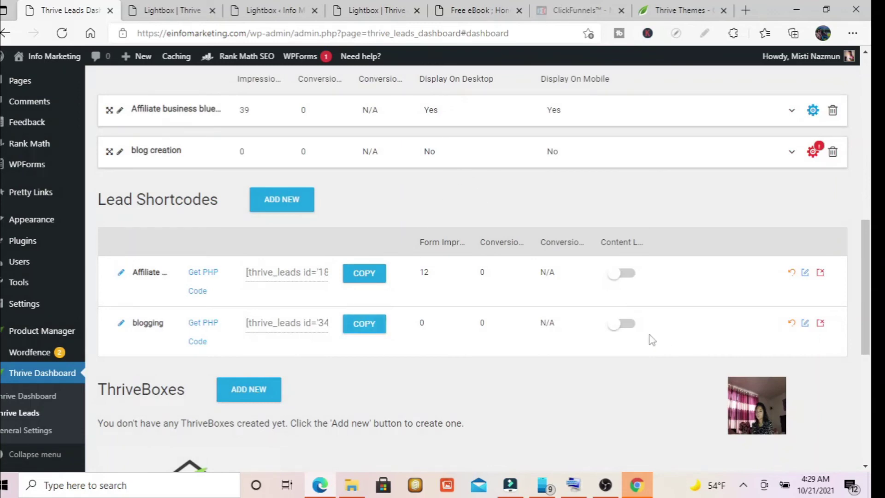
left_click(625, 324)
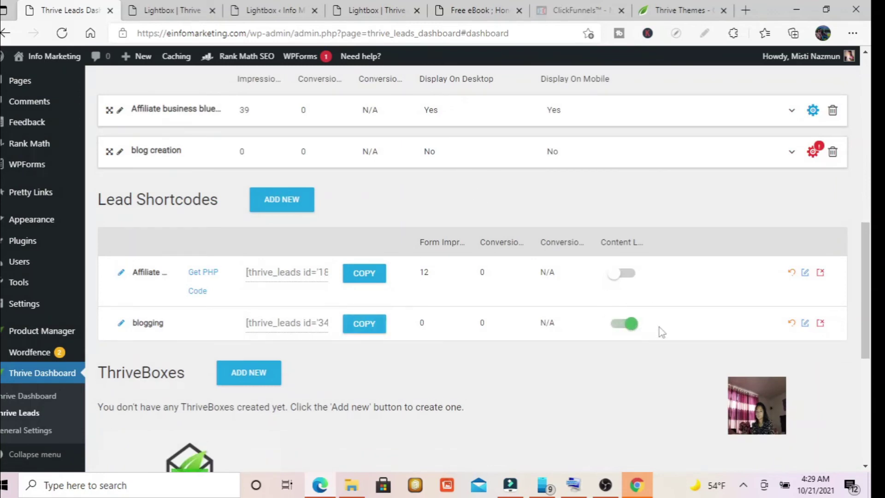
left_click(635, 330)
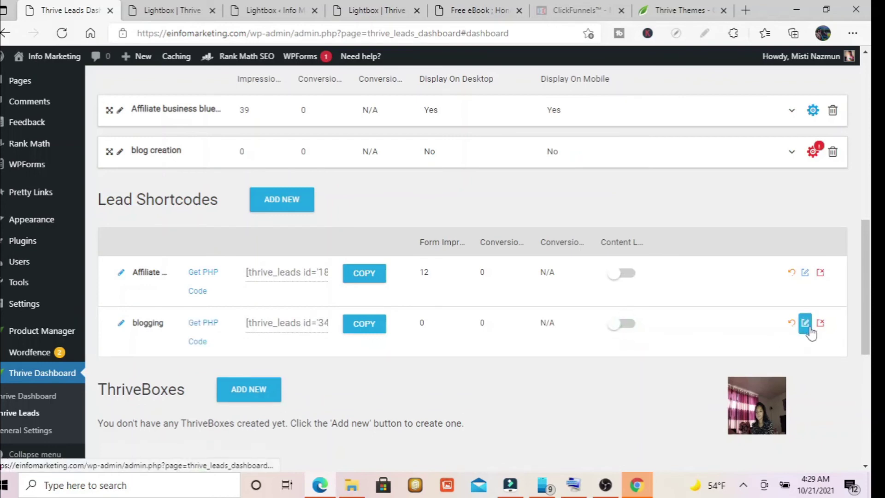
left_click(805, 324)
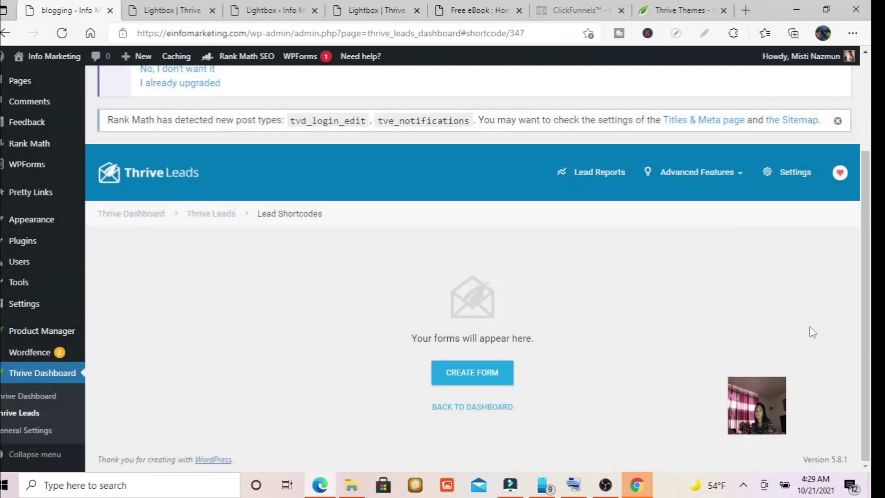
Create the 'blogginngg' form under the blogging shortcode and open its design editor
left_click(496, 377)
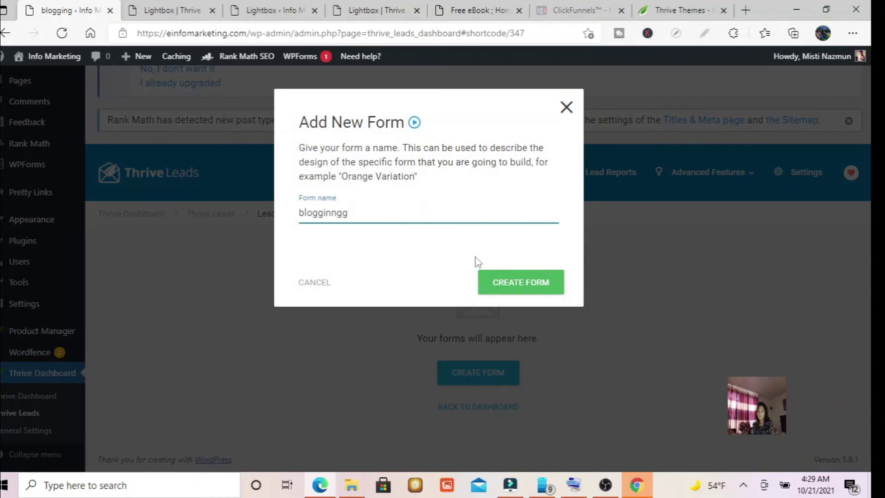
left_click(508, 286)
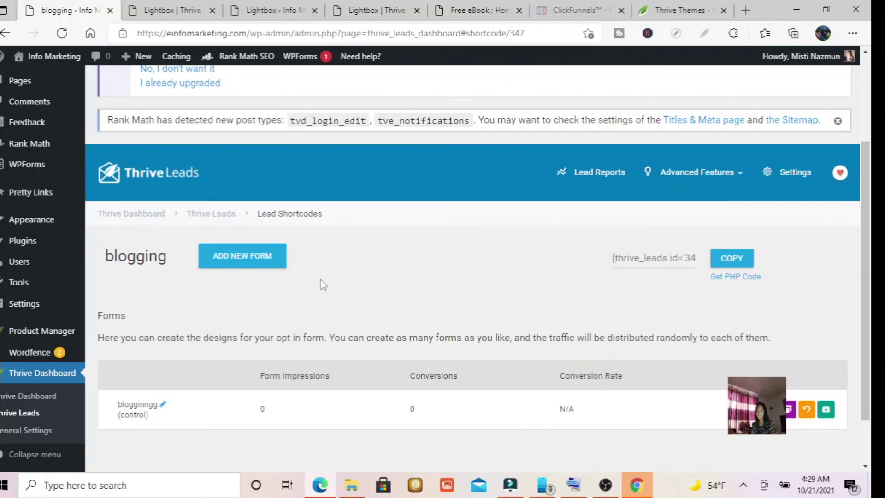
left_click(239, 261)
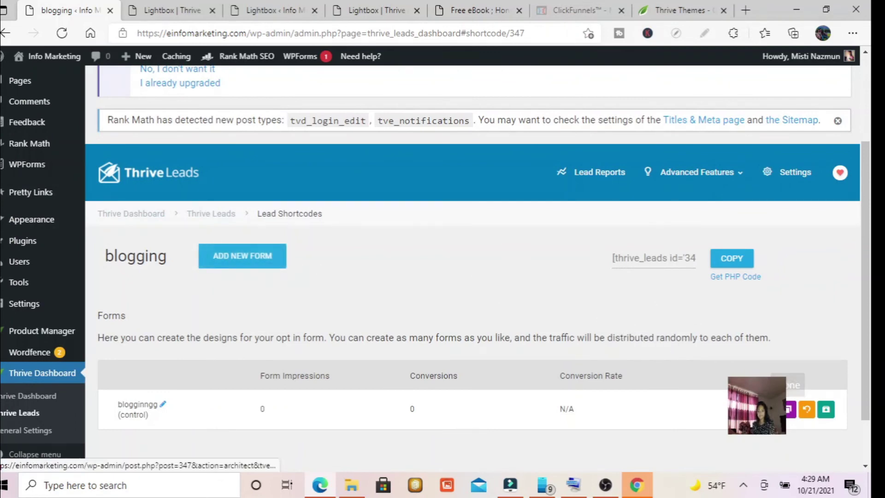
left_click(769, 409)
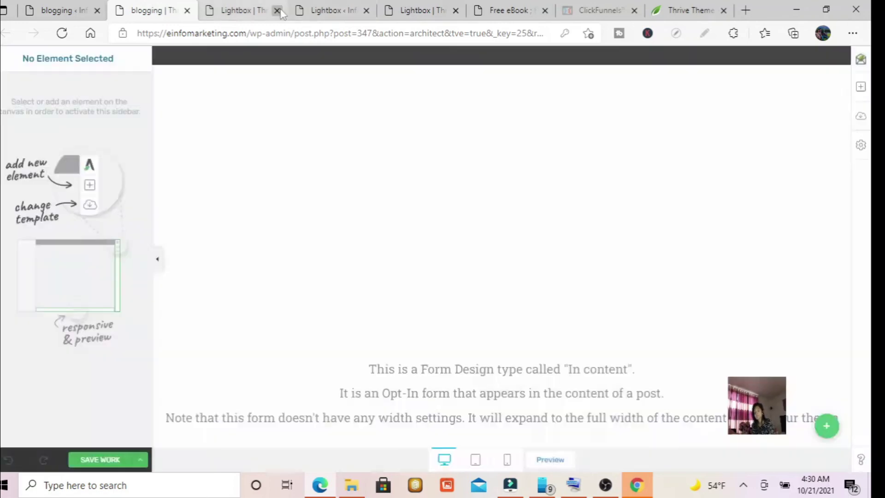
Close the leftover Lightbox browser tabs and return to the blogging form editor
left_click(276, 10)
left_click(276, 10)
left_click(275, 11)
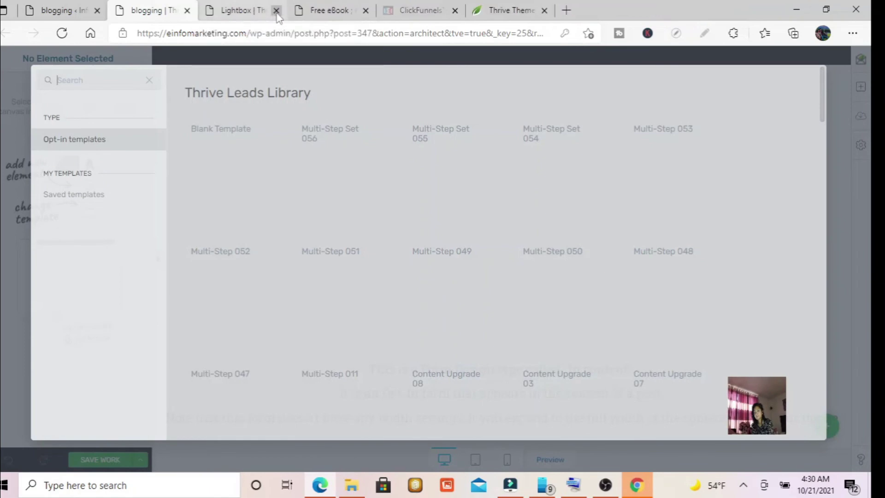
left_click(282, 16)
left_click(275, 10)
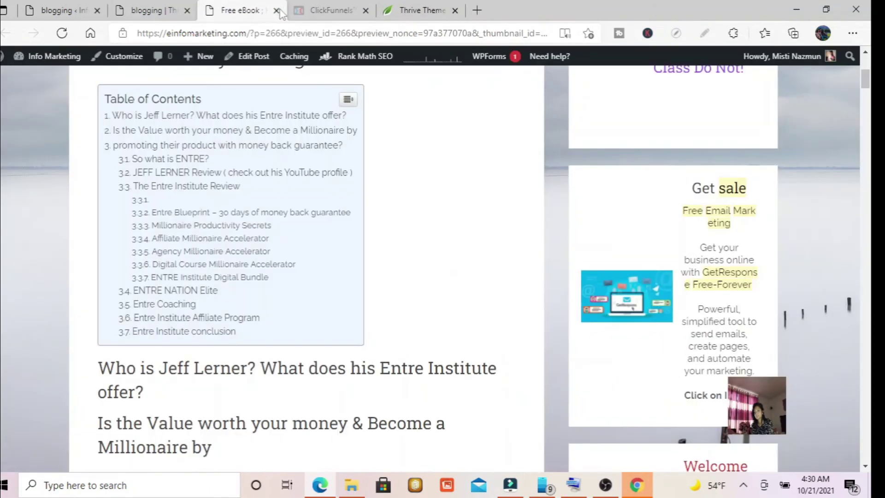
left_click(157, 10)
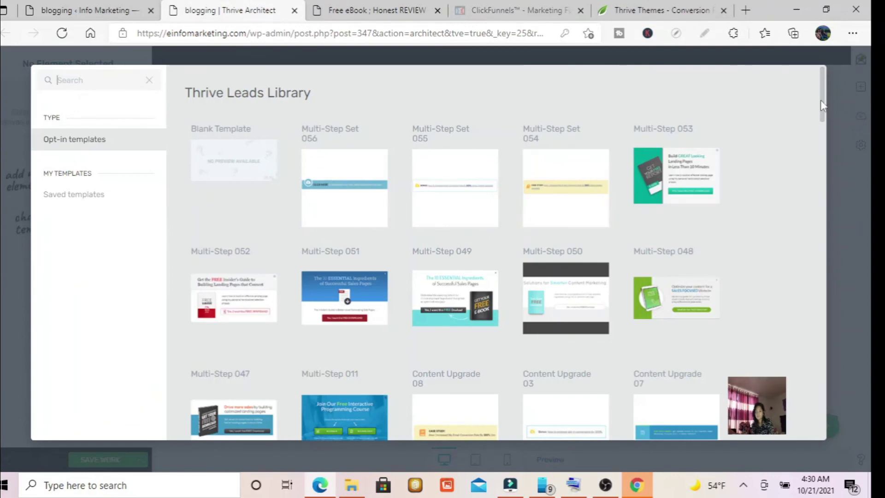
Apply the Blank In Content Form template to the form
left_click_drag(820, 101, 864, 237)
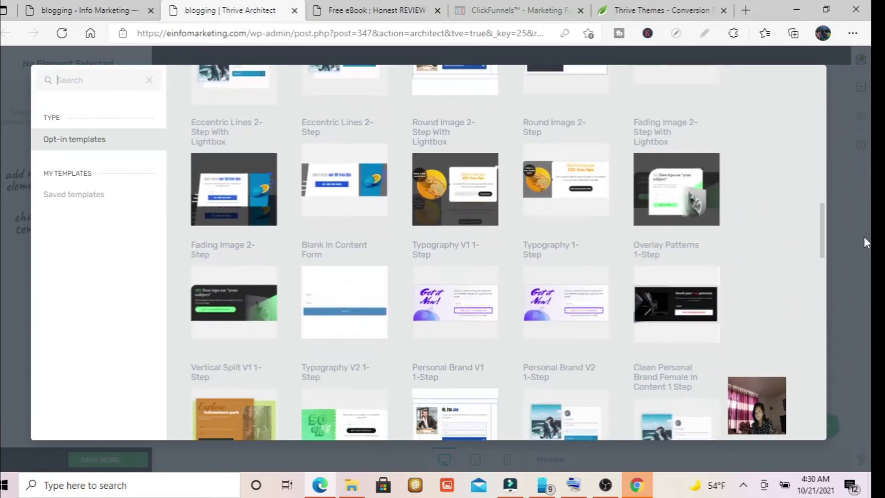
left_click(362, 309)
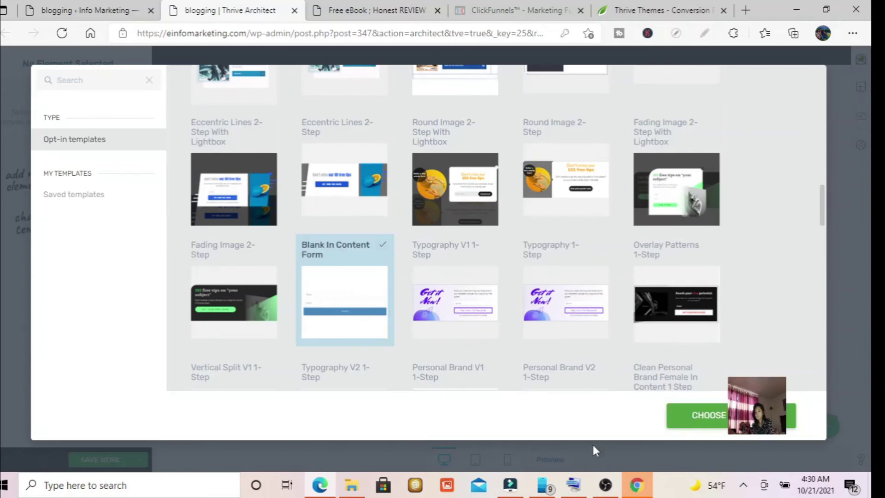
left_click(709, 416)
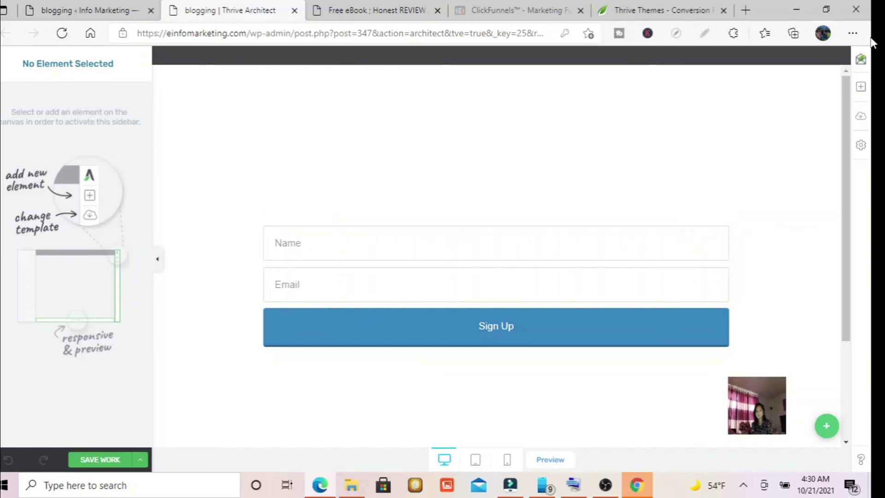
Insert the Rich Dad Poor Dad cover image, resize it to 136 px, and move it beside the form
left_click_drag(866, 90, 854, 69)
left_click(858, 92)
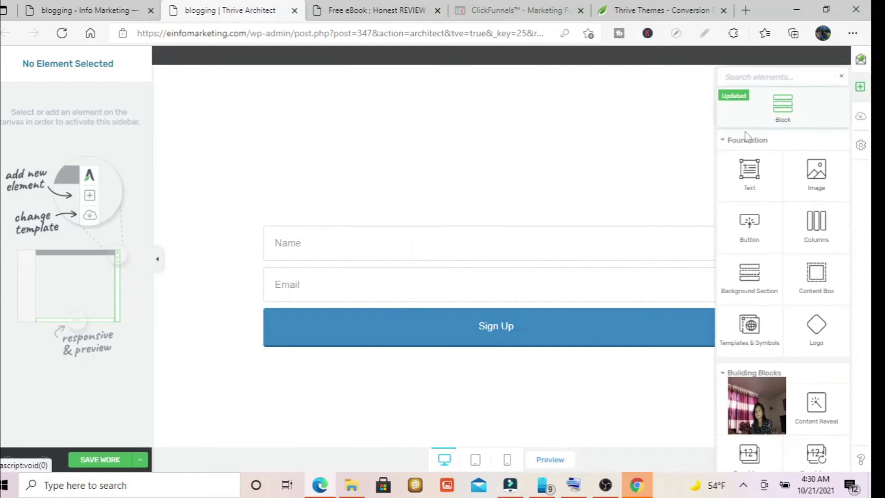
left_click(824, 186)
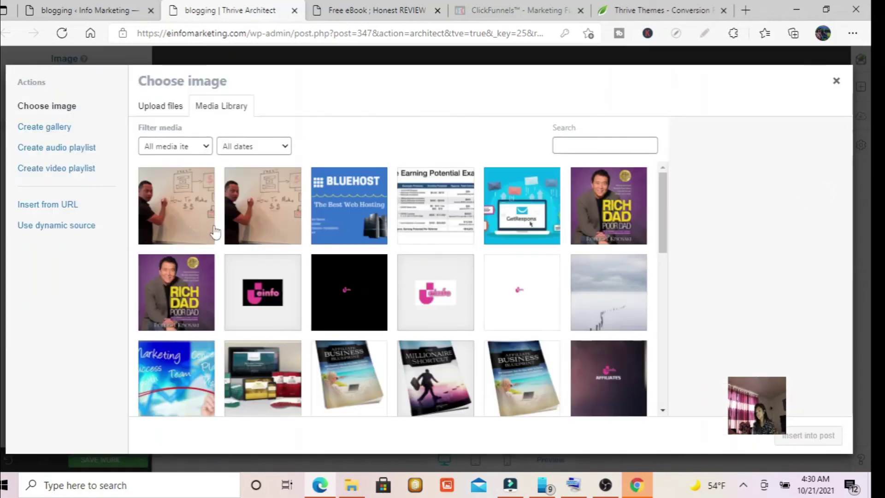
left_click(192, 285)
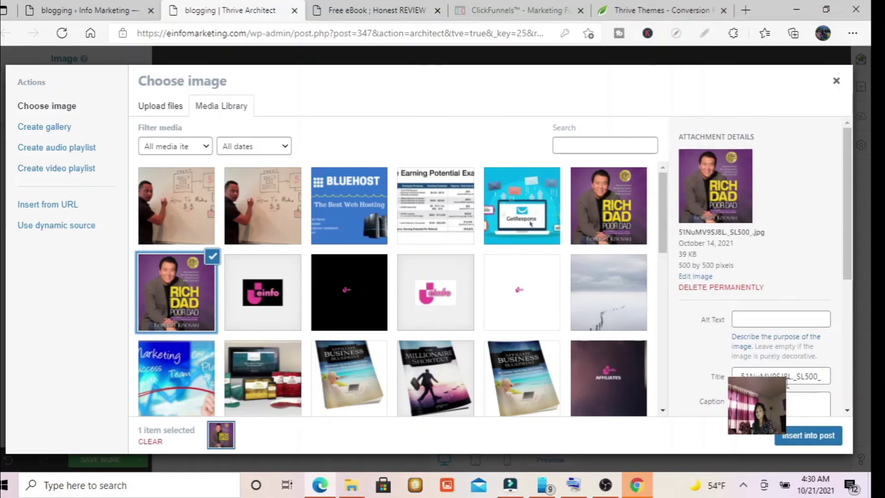
left_click(805, 437)
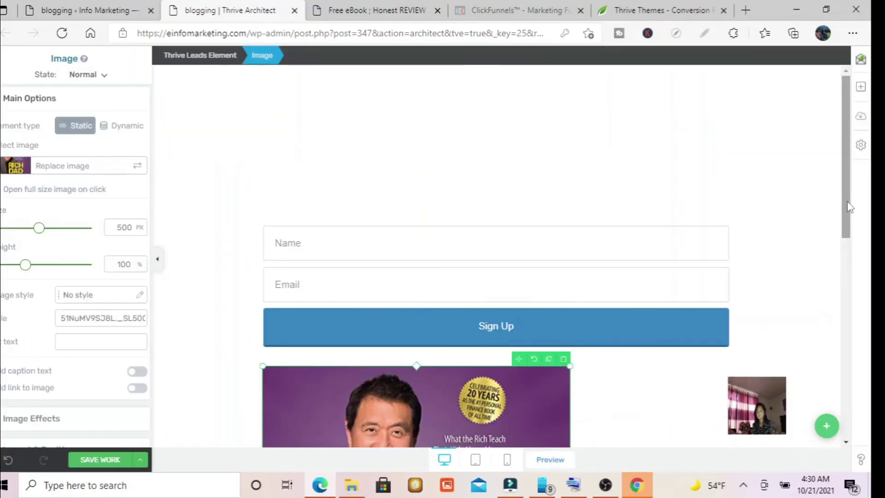
left_click_drag(849, 210, 858, 255)
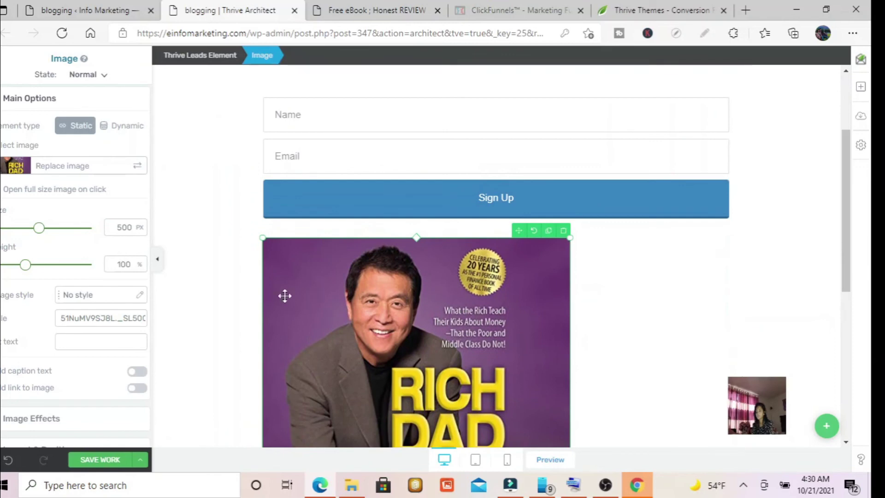
left_click_drag(39, 228, 6, 229)
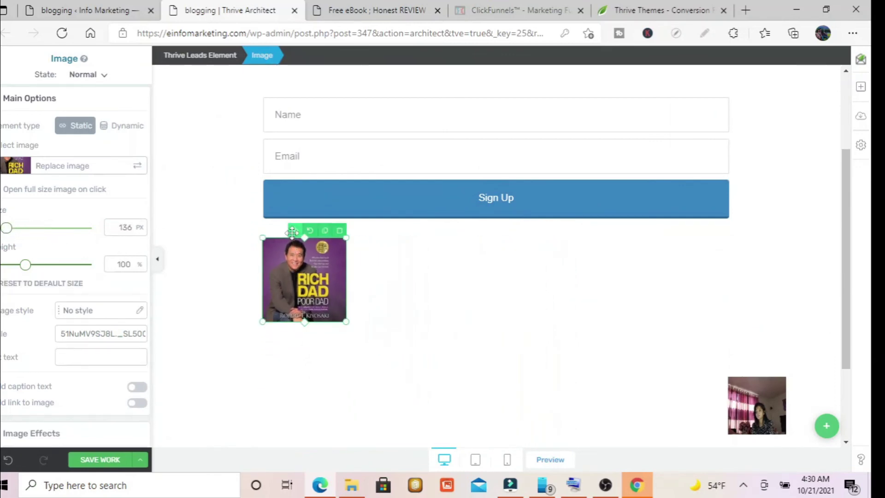
left_click_drag(292, 233, 283, 192)
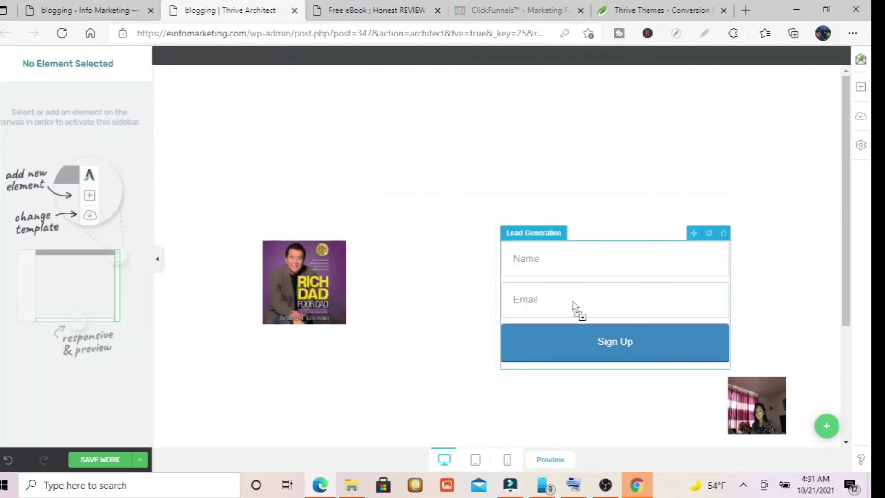
Place the book cover left of the form and review the empty column's layout, background and border settings
left_click_drag(573, 304, 427, 300)
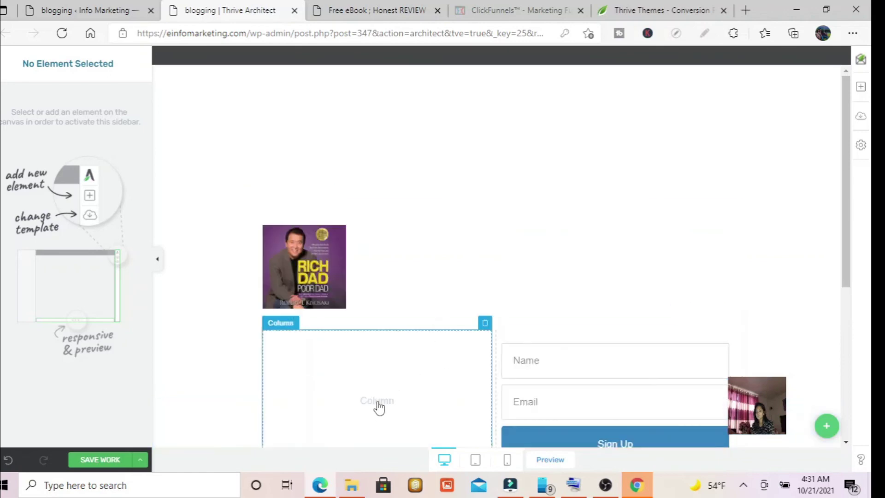
left_click_drag(842, 181, 842, 222)
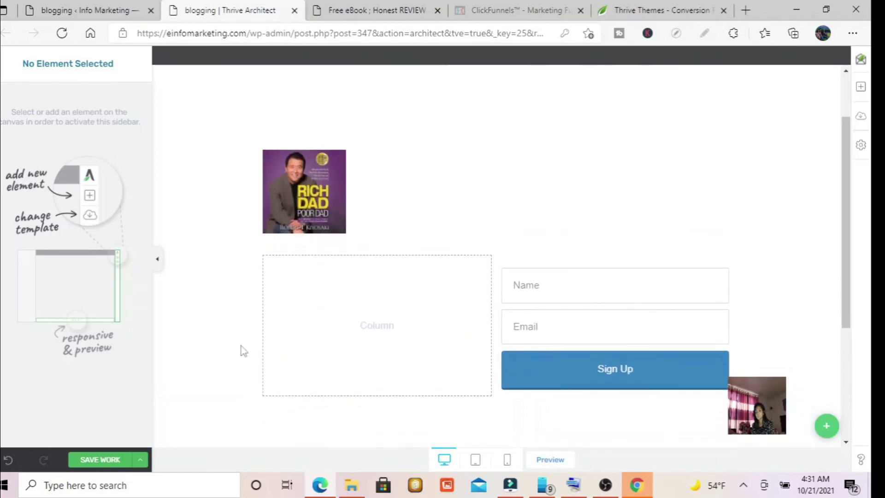
left_click(371, 312)
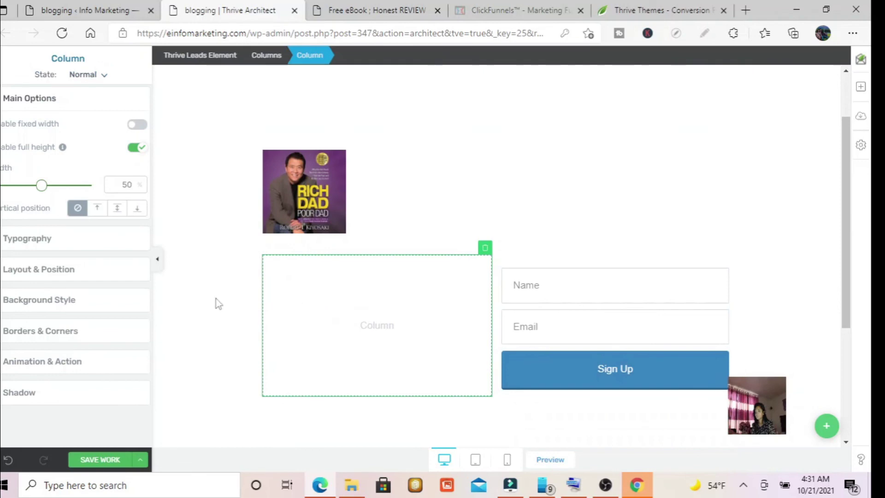
left_click(63, 276)
left_click(51, 358)
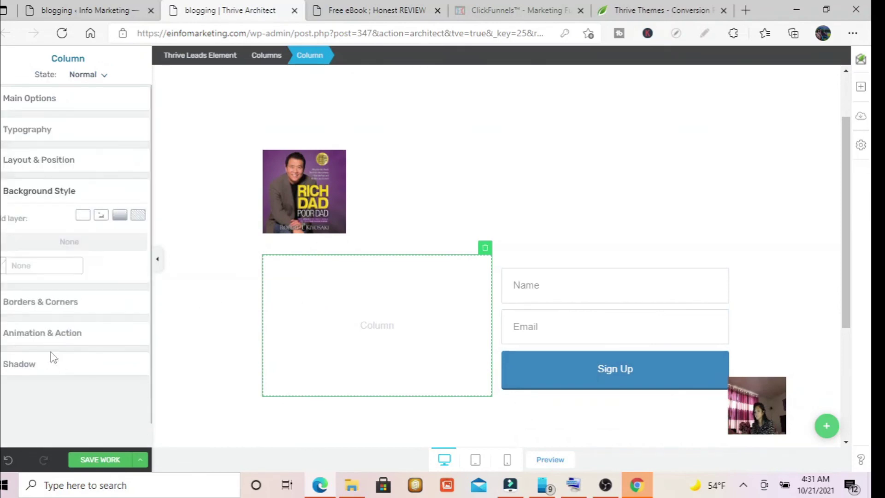
left_click(58, 314)
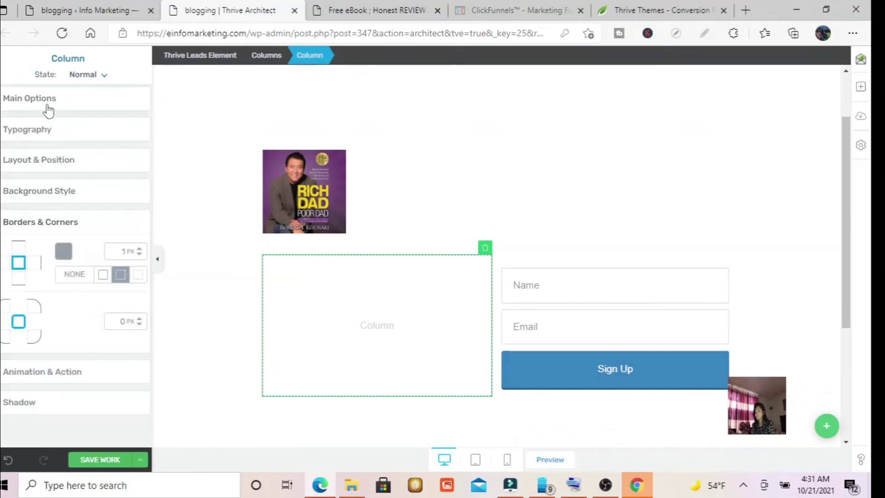
Drop a Text element into the empty column and start editing it for the book title
left_click(861, 87)
left_click_drag(759, 172, 431, 306)
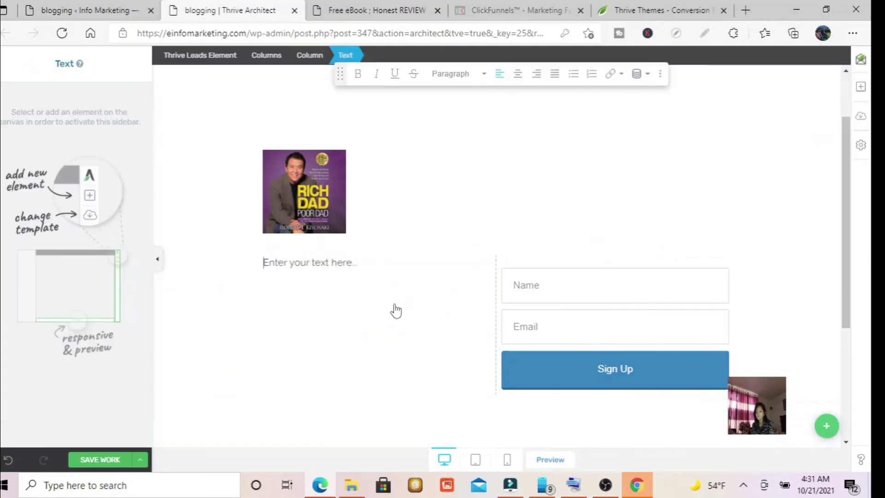
left_click(368, 298)
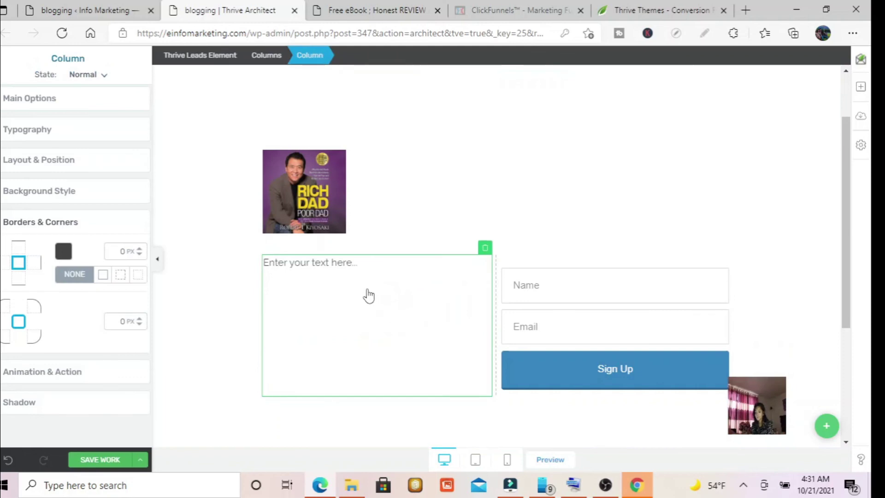
scroll(368, 296, "down", 4)
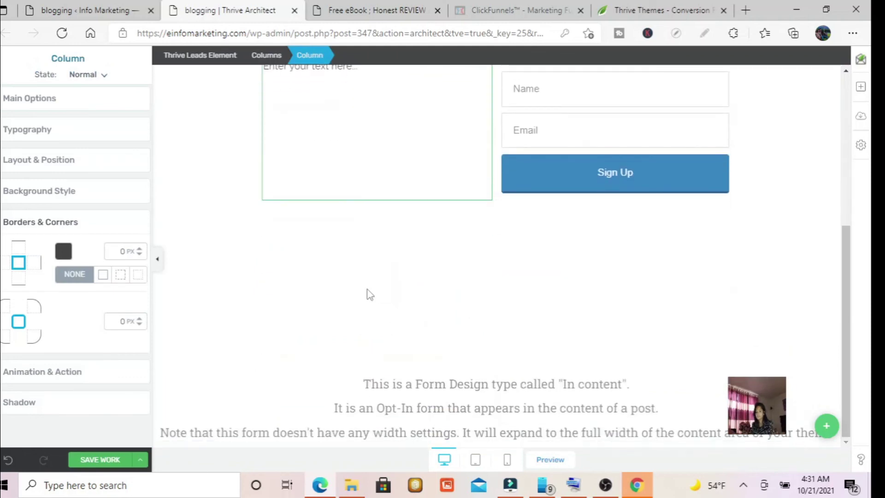
scroll(839, 223, "up", 2)
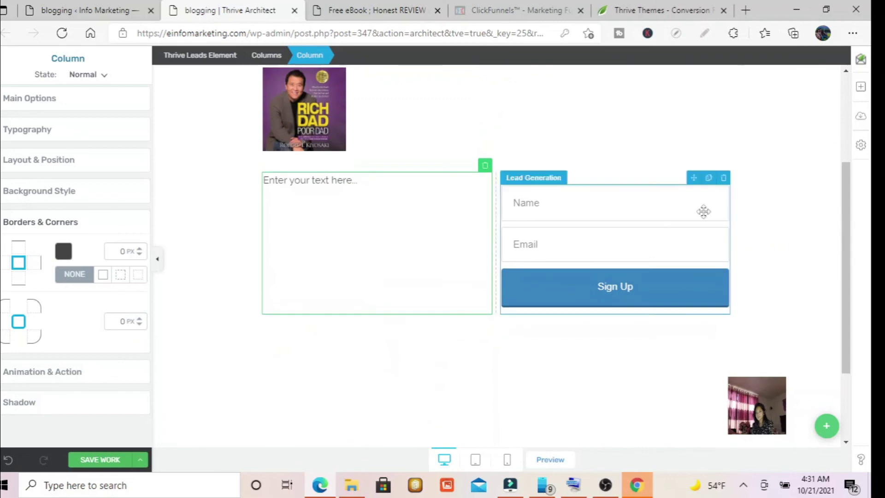
left_click(332, 181)
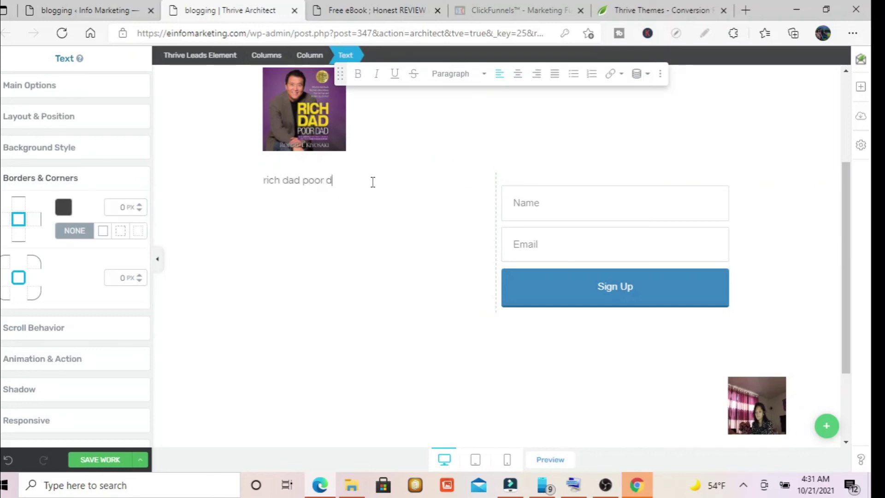
Finish the title 'rich dad poor dad........', then add and undo a Click Here Now button
type("a")
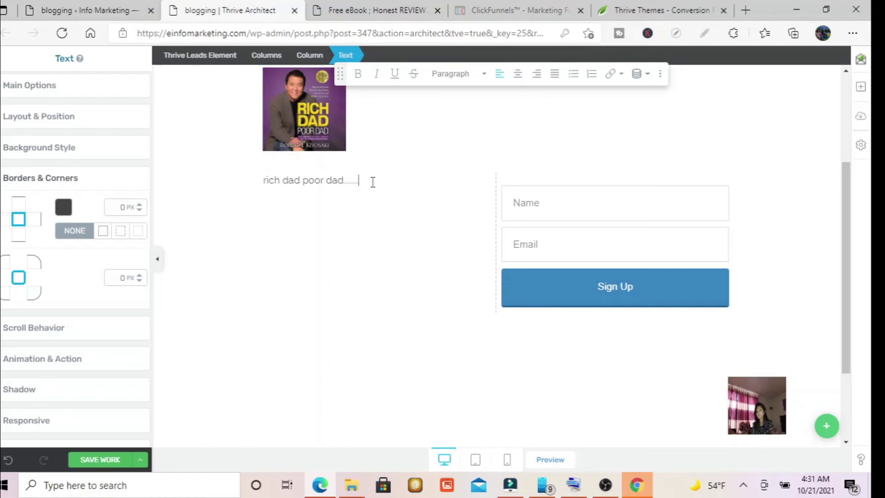
type("d........")
left_click(619, 290)
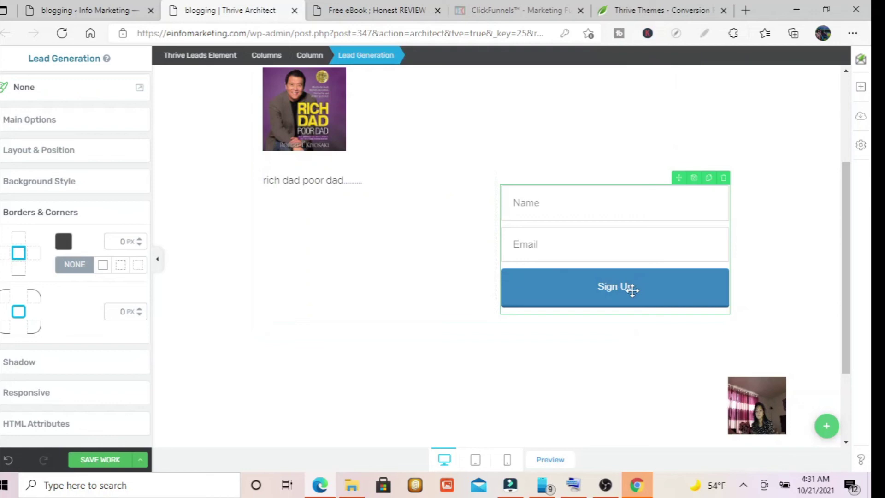
left_click(860, 88)
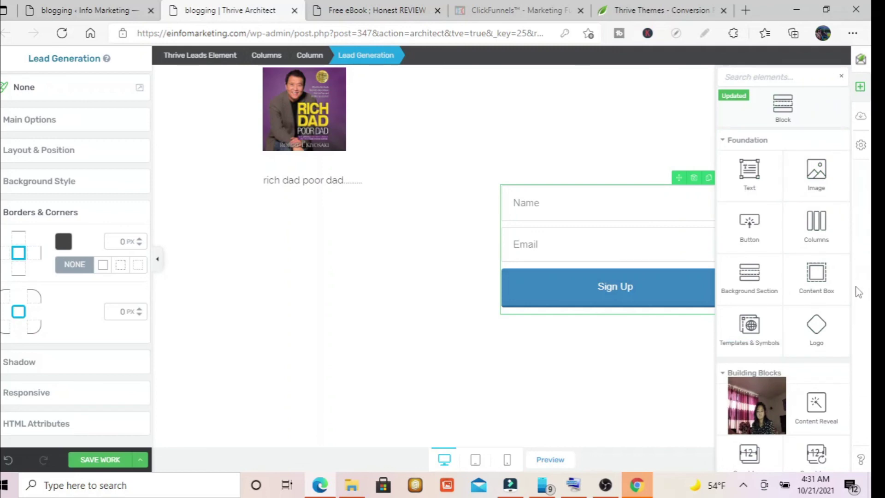
scroll(783, 237, "down", 1)
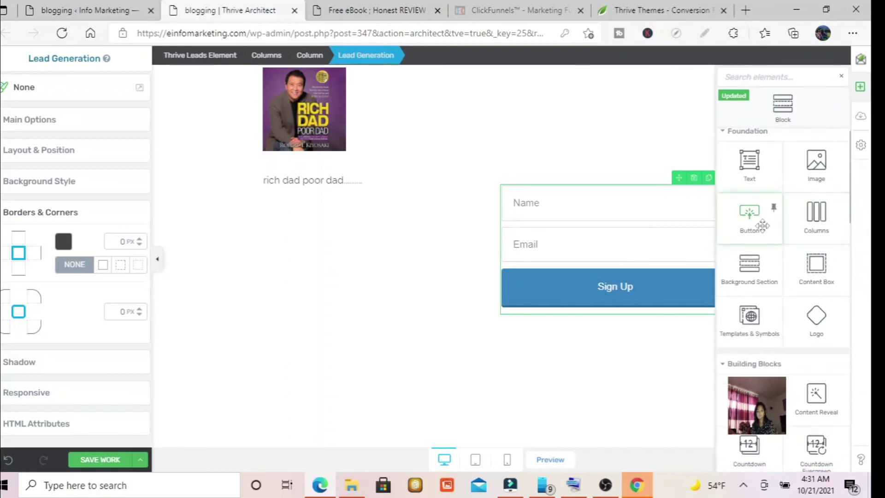
left_click_drag(762, 226, 630, 295)
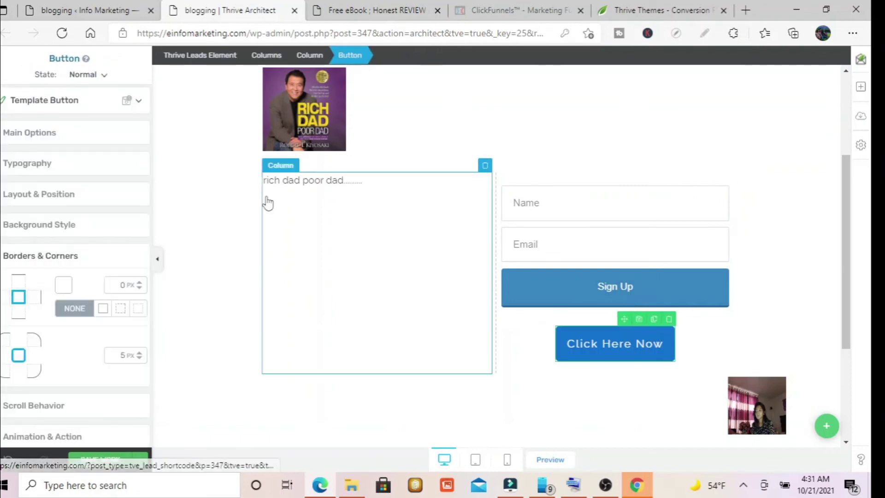
left_click(8, 459)
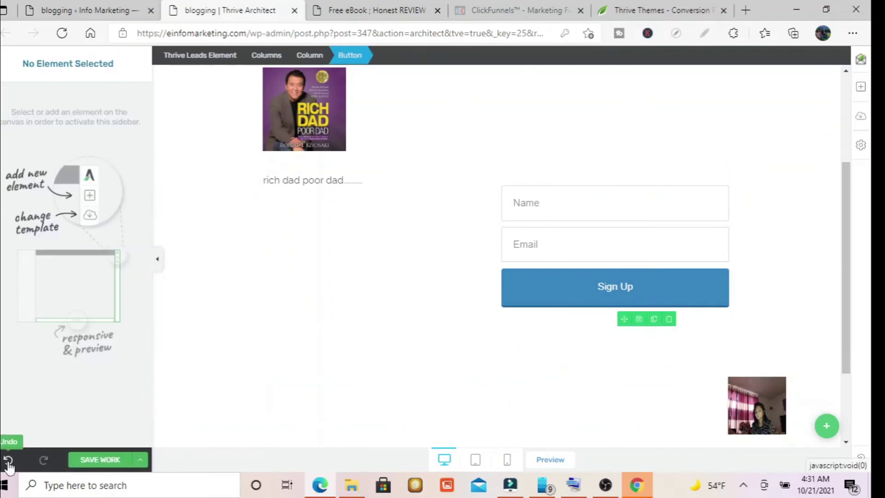
Select the name and email sign-up form on the page in Thrive Architect
left_click(157, 259)
left_click(2, 261)
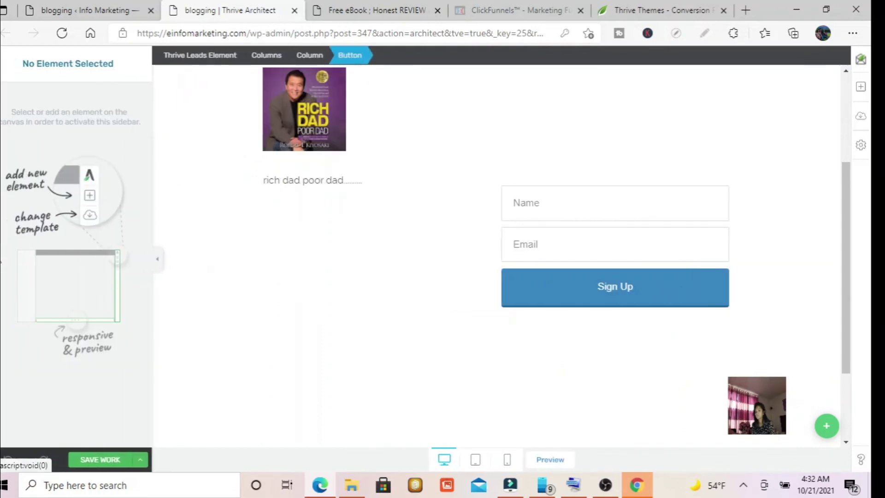
left_click(340, 133)
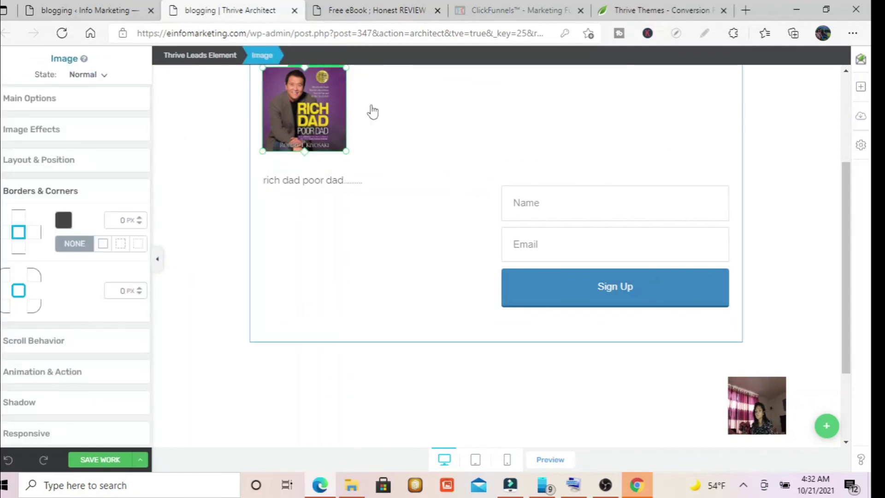
left_click(537, 290)
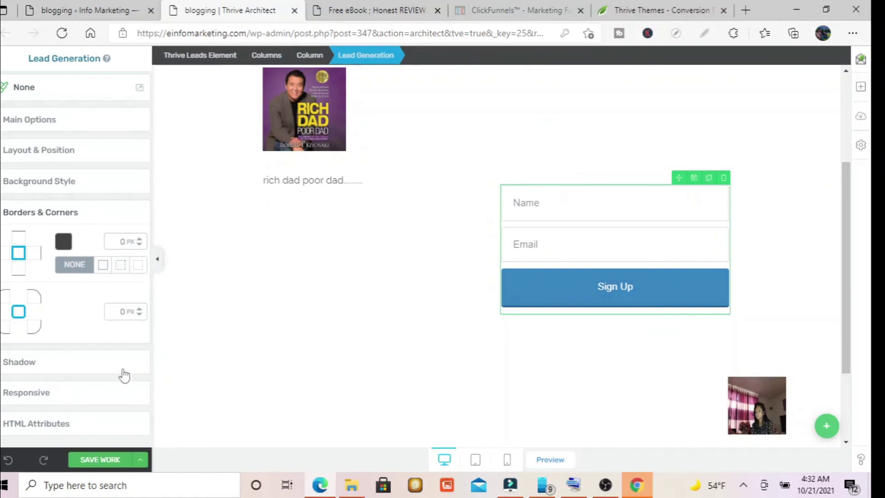
Review the form's HTML, shadow, background, layout and after-submission settings, then return to Thrive Leads
left_click(43, 424)
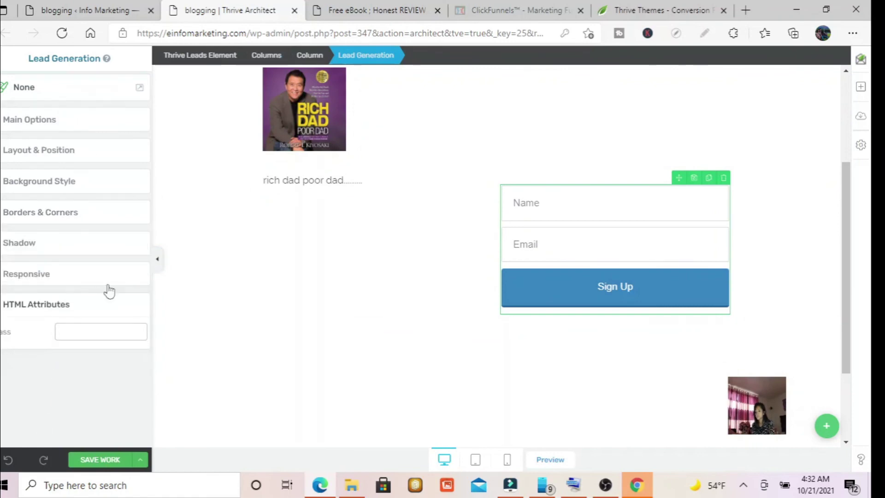
left_click(44, 252)
left_click(59, 183)
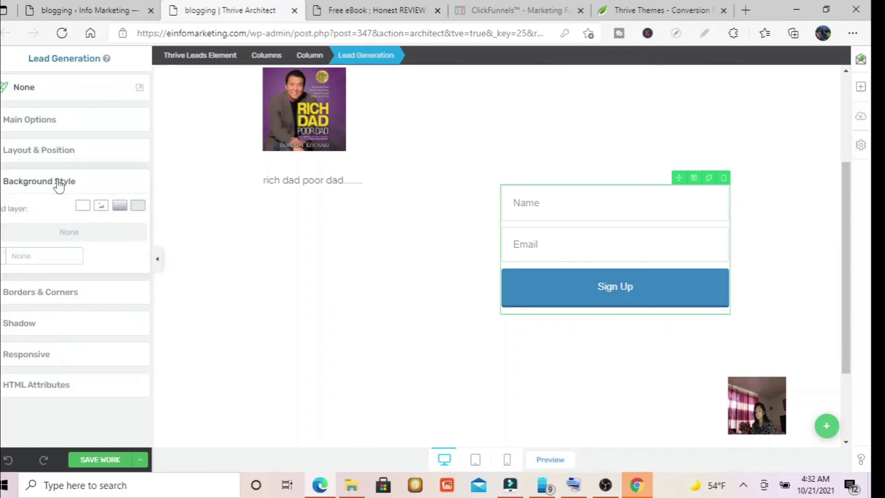
left_click(59, 150)
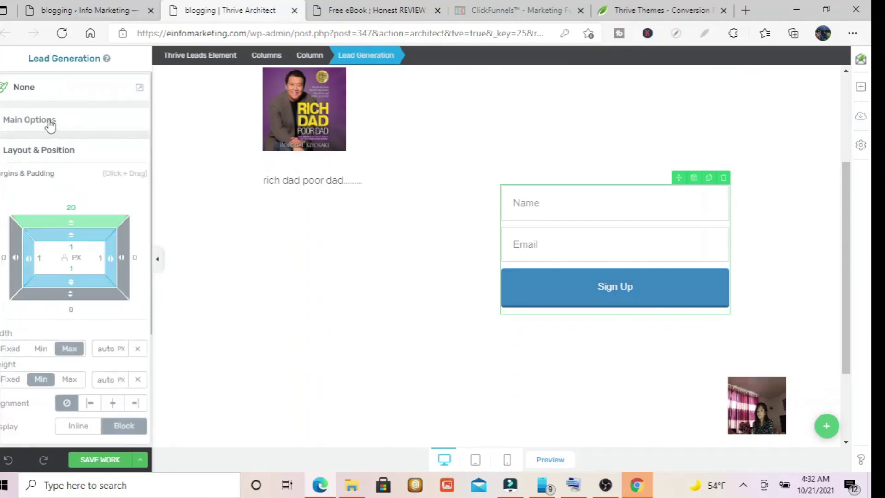
left_click(59, 133)
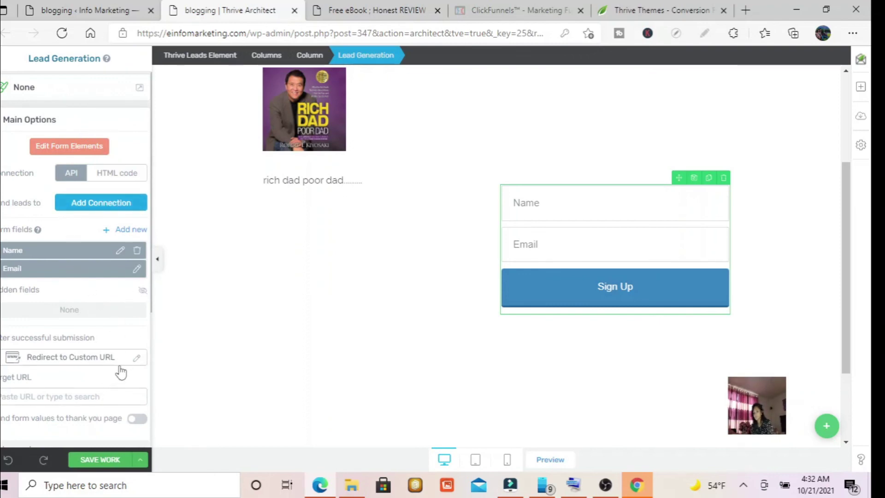
left_click(85, 358)
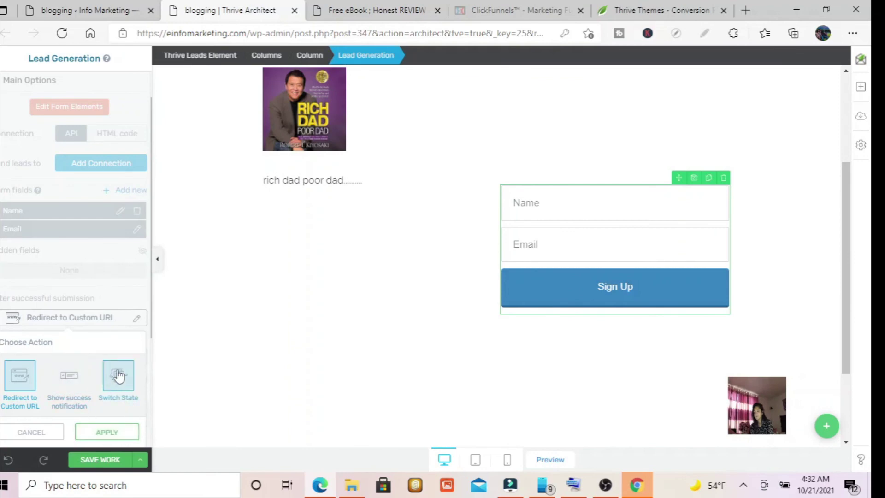
left_click(765, 128)
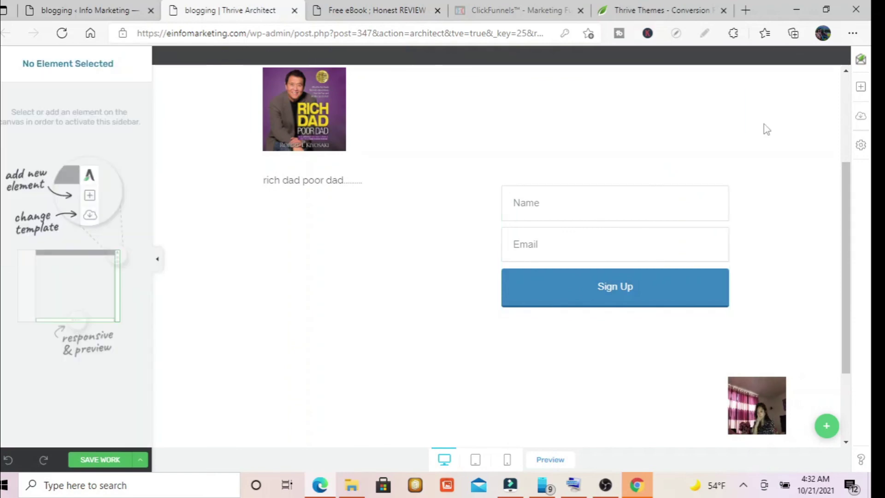
left_click(673, 288)
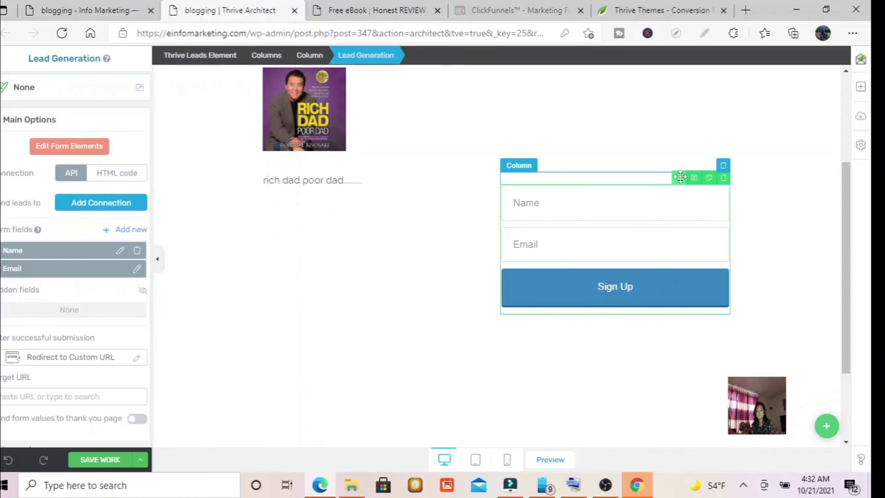
key("ctrl+shift+Tab")
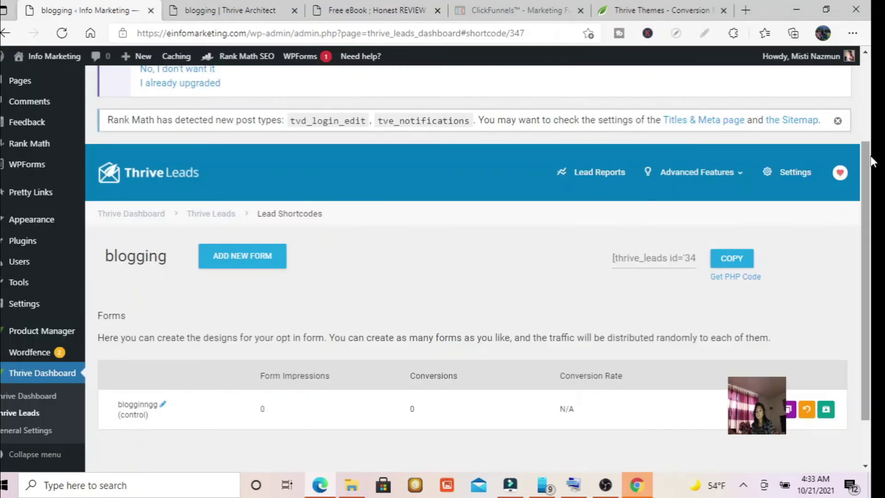
Close the stray blogging form editor tab and dismiss the archive confirmation
scroll(873, 219, "down", 2)
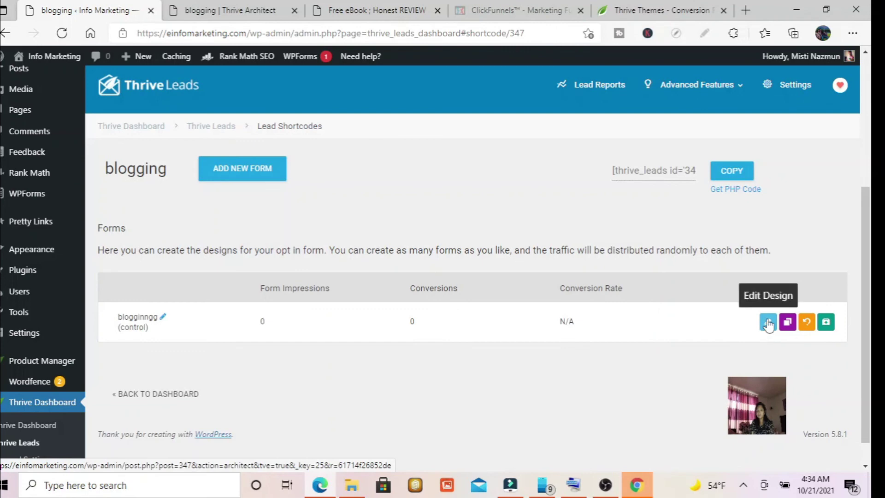
left_click(768, 323)
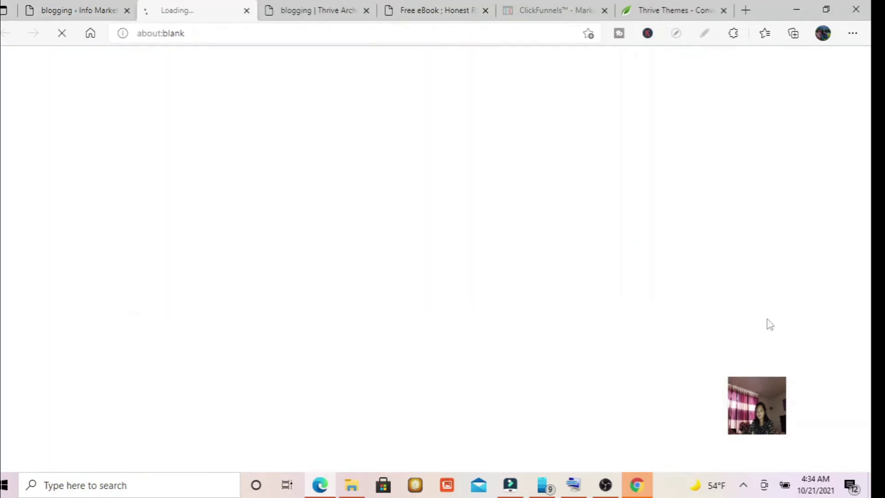
left_click(247, 11)
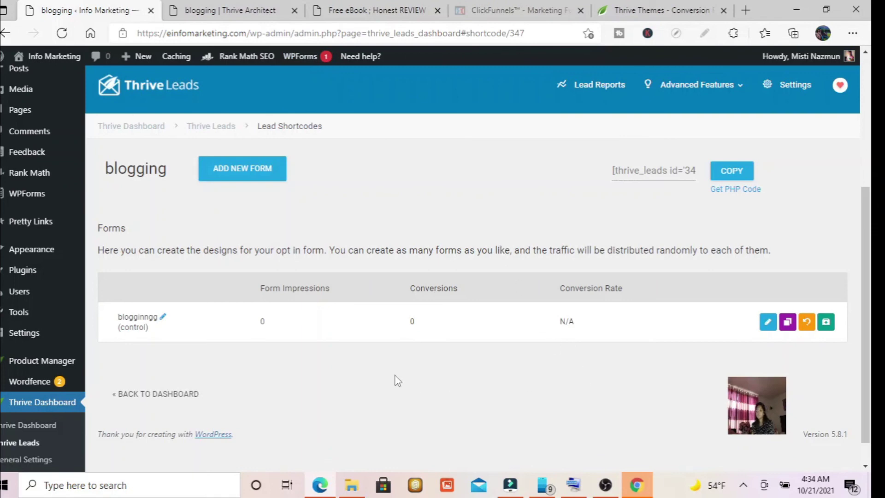
left_click(826, 322)
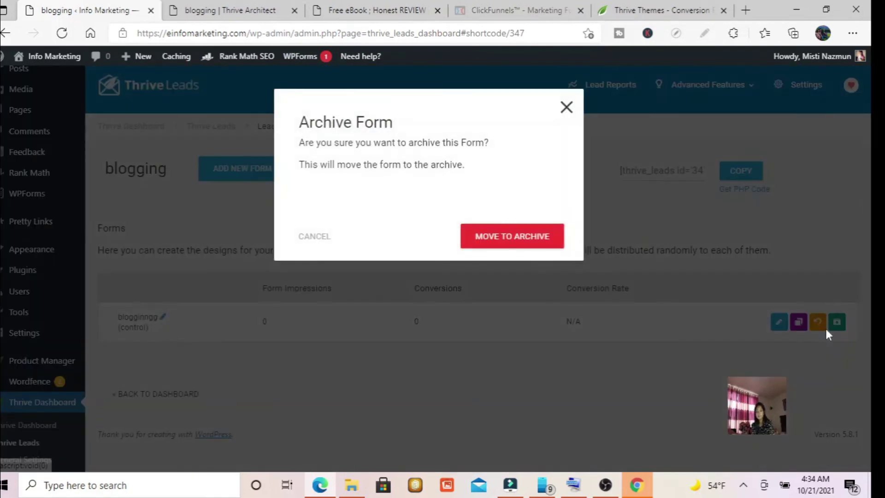
left_click(520, 243)
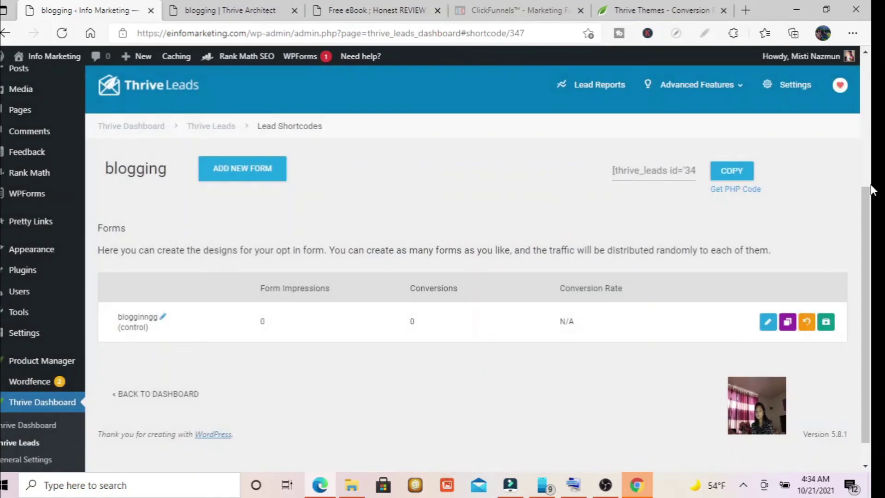
Go through Thrive Dashboard to the Thrive Leads dashboard
left_click(47, 407)
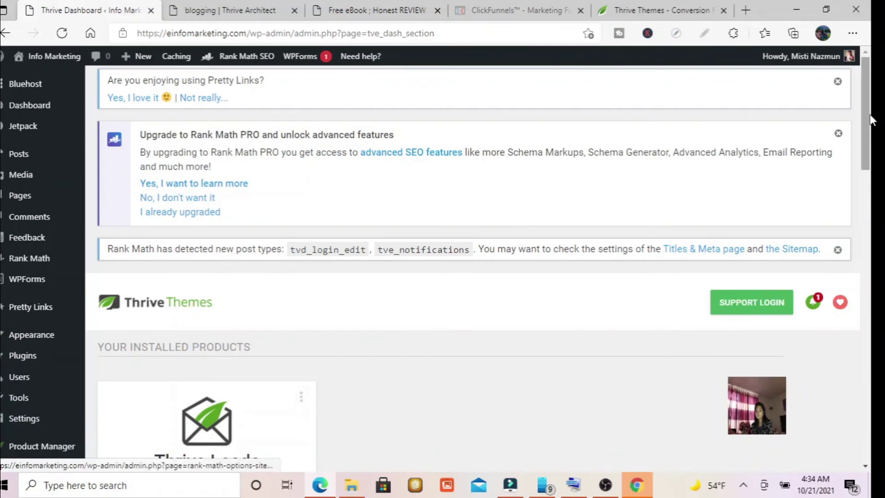
left_click_drag(871, 120, 872, 216)
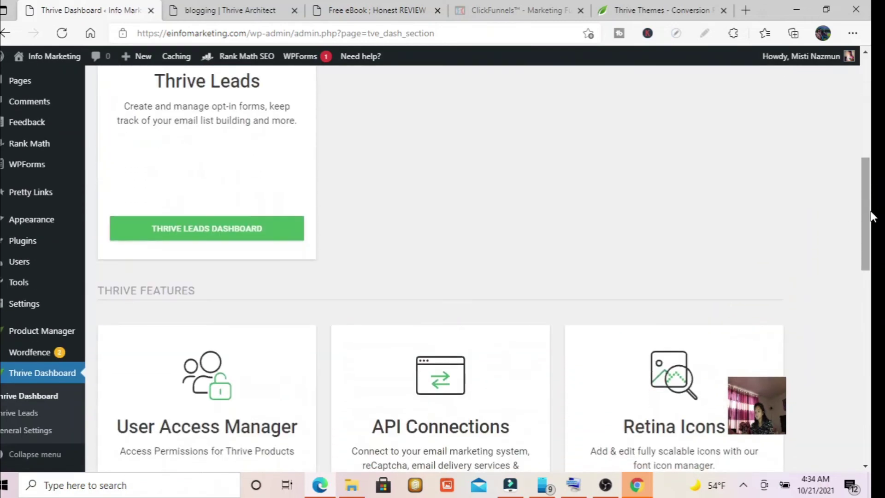
left_click(236, 240)
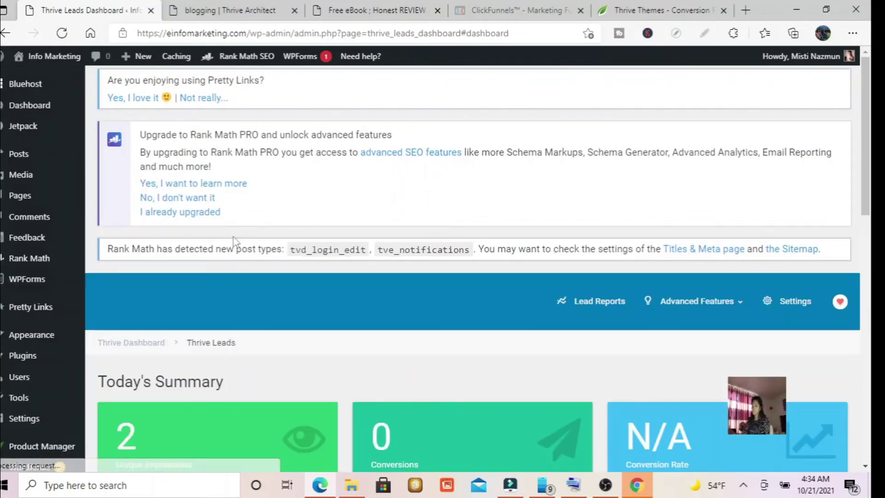
Delete the blog creation lead group
left_click_drag(870, 158, 871, 301)
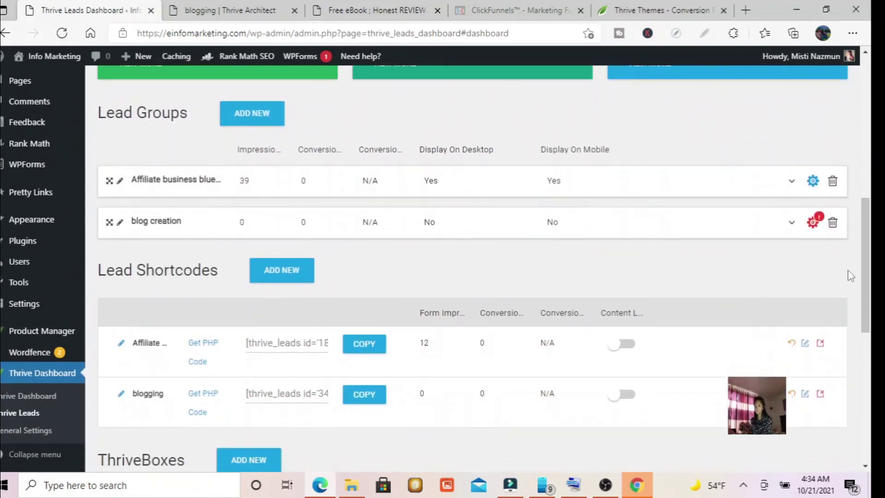
left_click(832, 222)
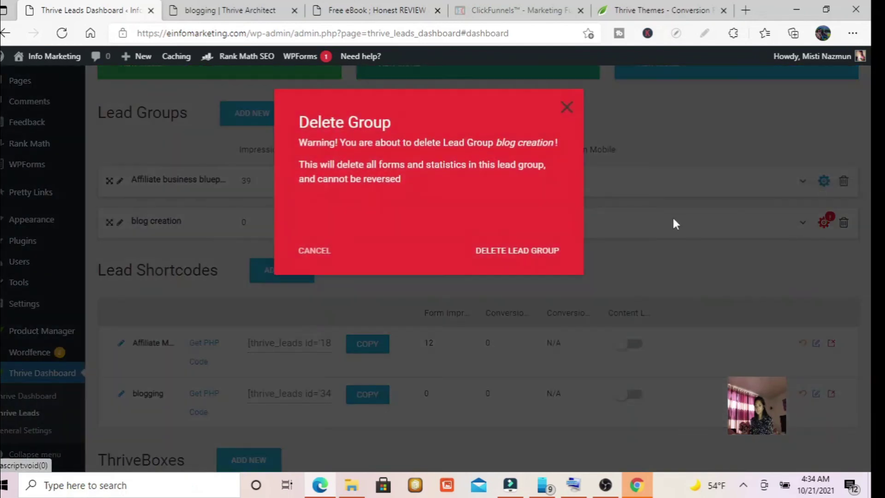
left_click(520, 252)
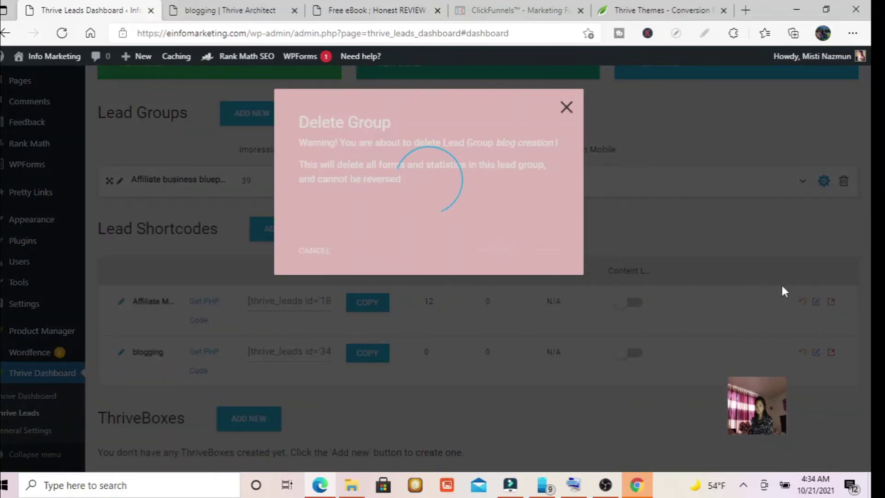
left_click(567, 107)
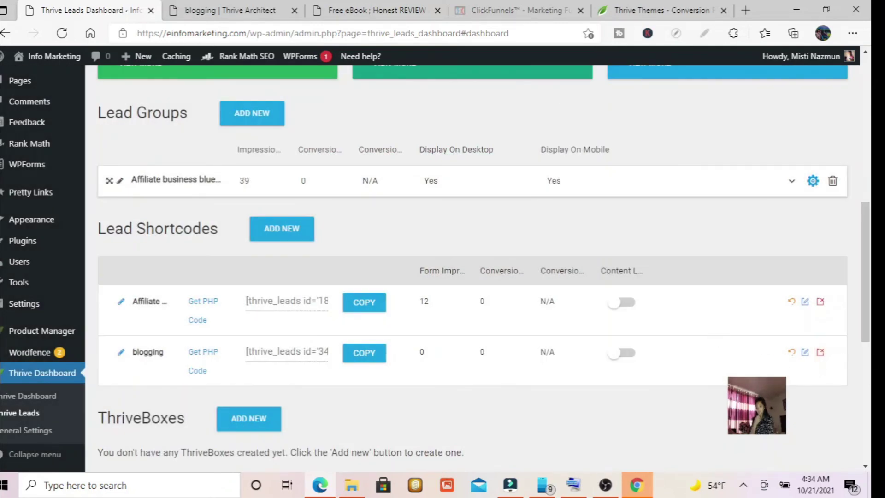
Delete the blogging lead shortcode and open the Affiliate Marketing shortcode's forms
left_click(819, 352)
left_click(535, 254)
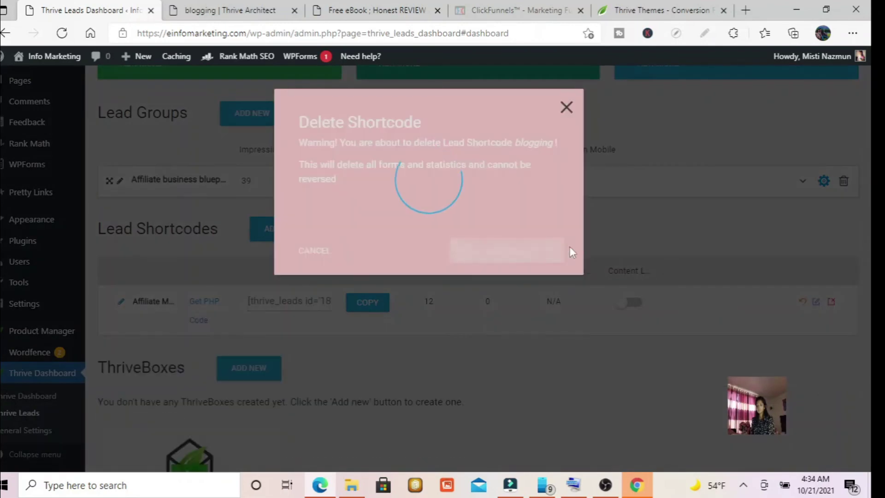
left_click(567, 108)
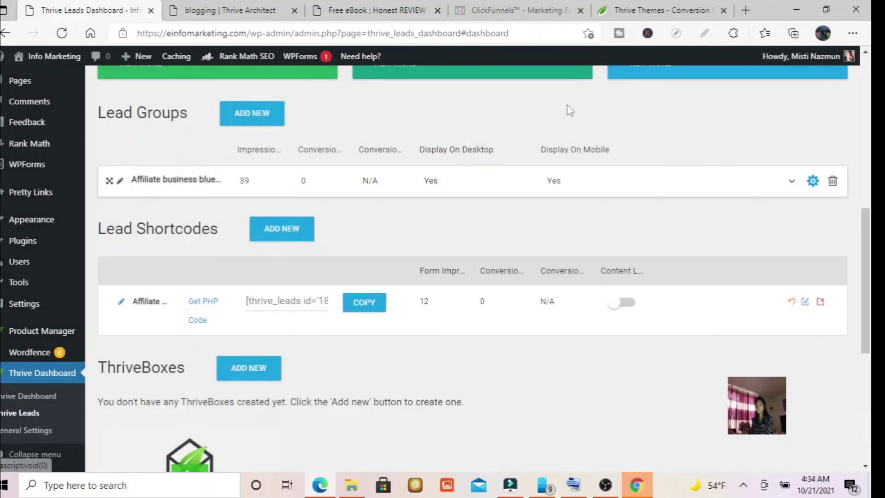
mouse_move(869, 243)
left_mouse_down()
mouse_move(862, 221)
mouse_move(871, 249)
left_mouse_up()
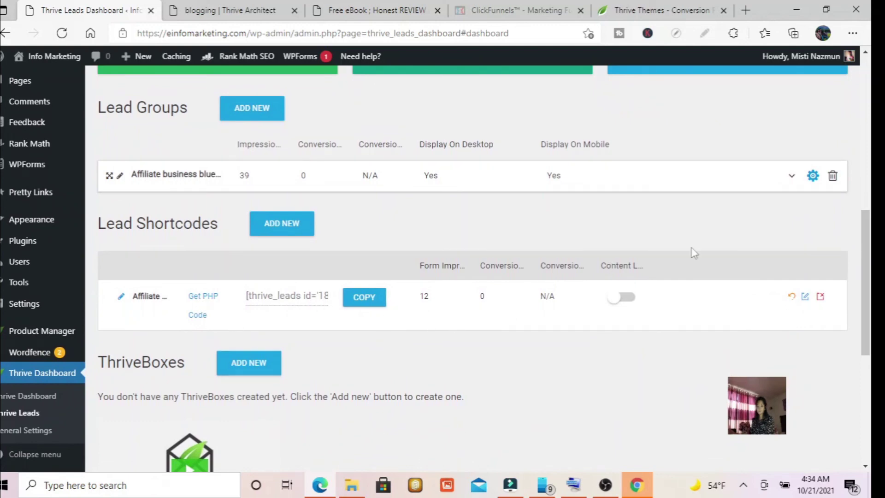
left_click(806, 297)
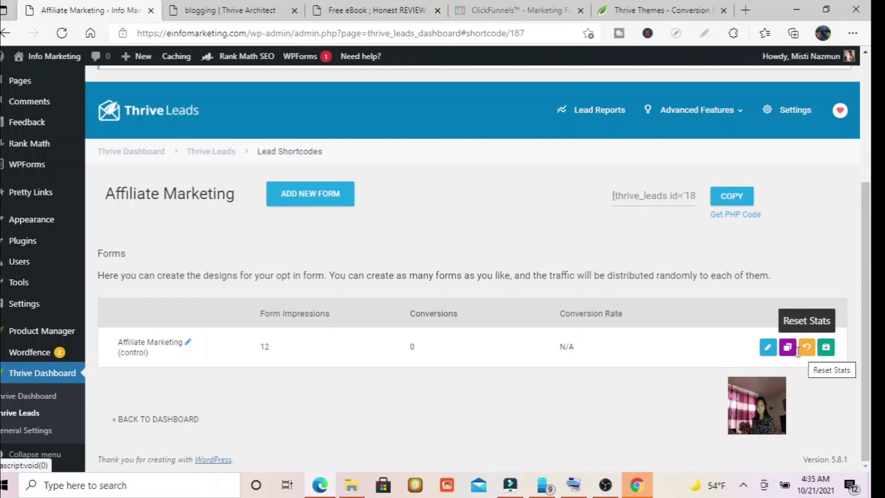
Back on the Thrive Leads dashboard, expand the affiliate business group to show its Lightbox form
left_click(768, 350)
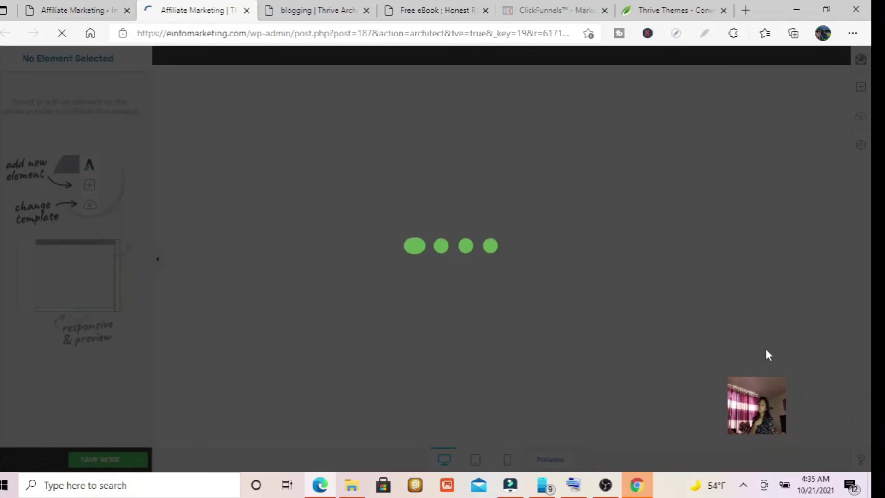
left_click(79, 11)
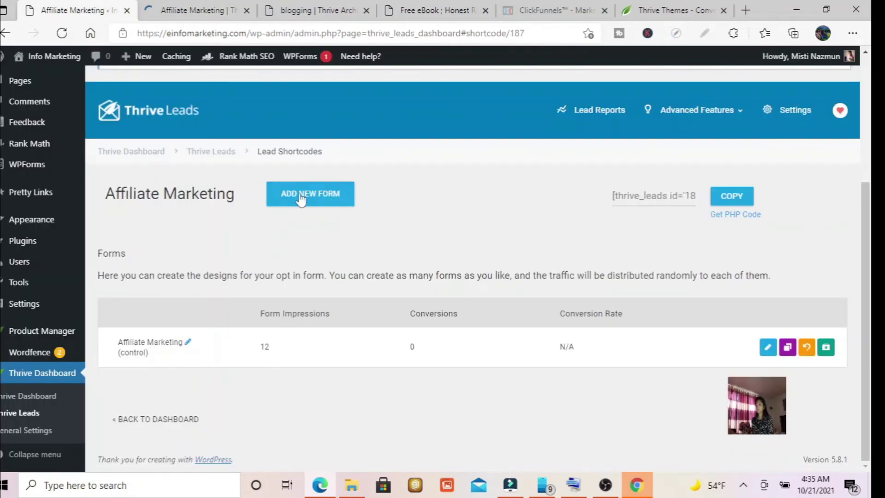
left_click(5, 33)
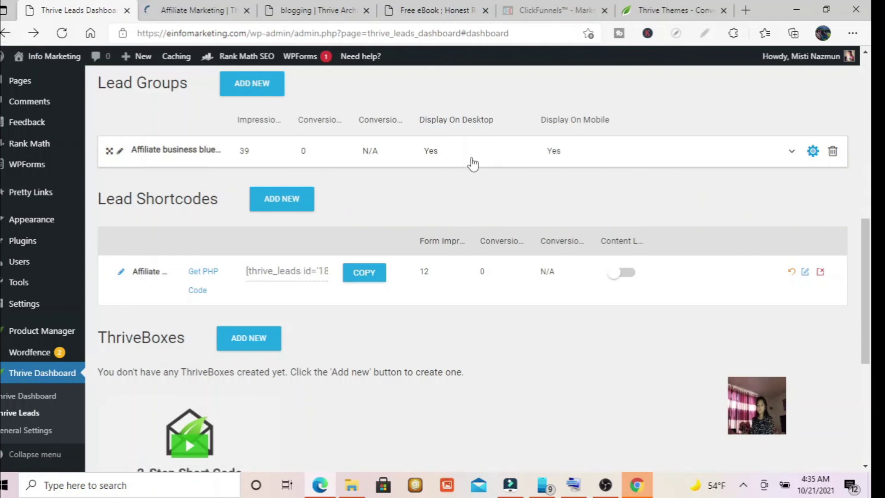
left_click(436, 155)
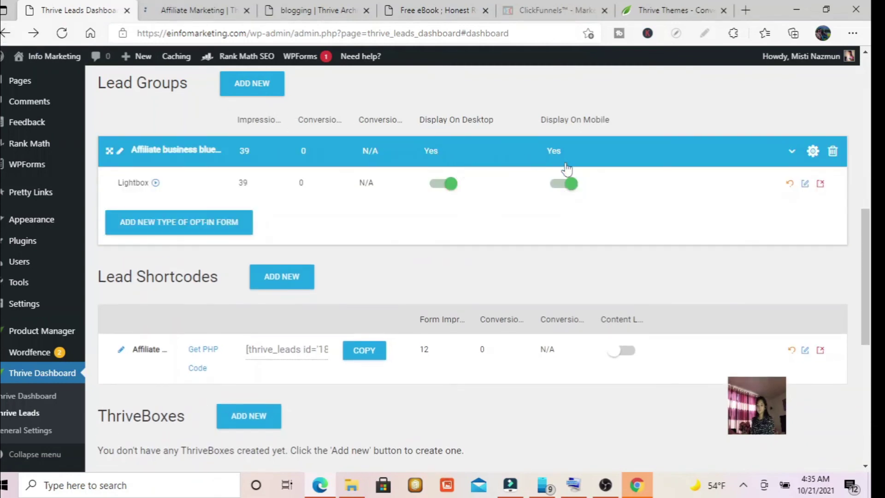
left_click(813, 152)
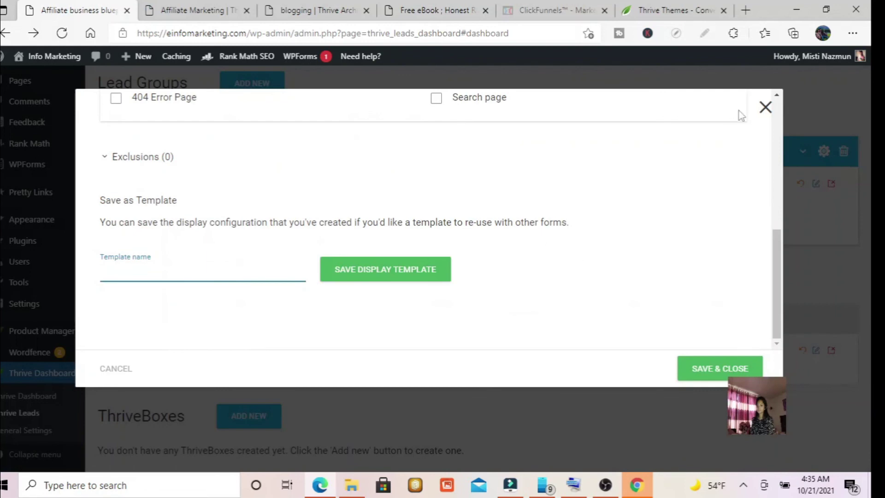
left_click_drag(782, 246, 763, 171)
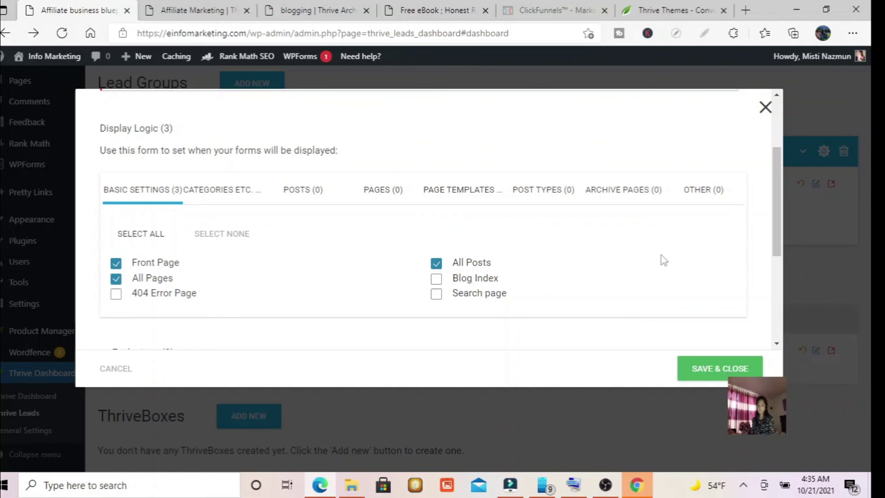
left_click(764, 107)
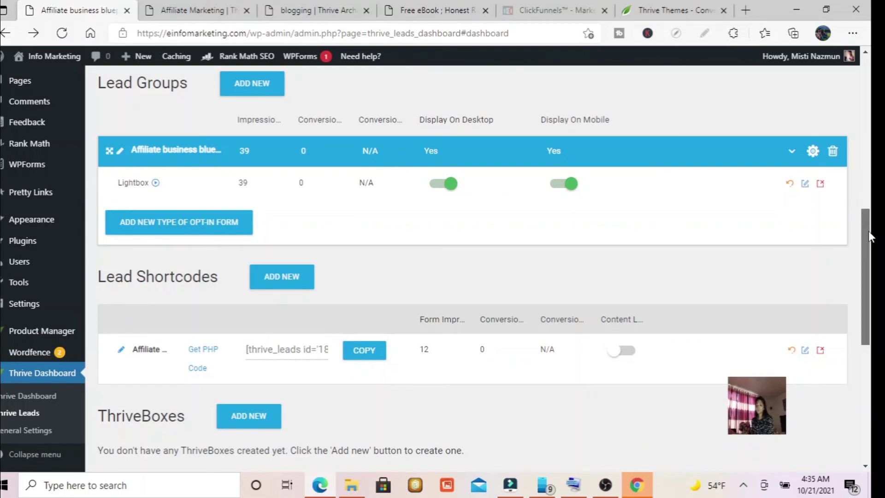
left_click_drag(869, 237, 868, 201)
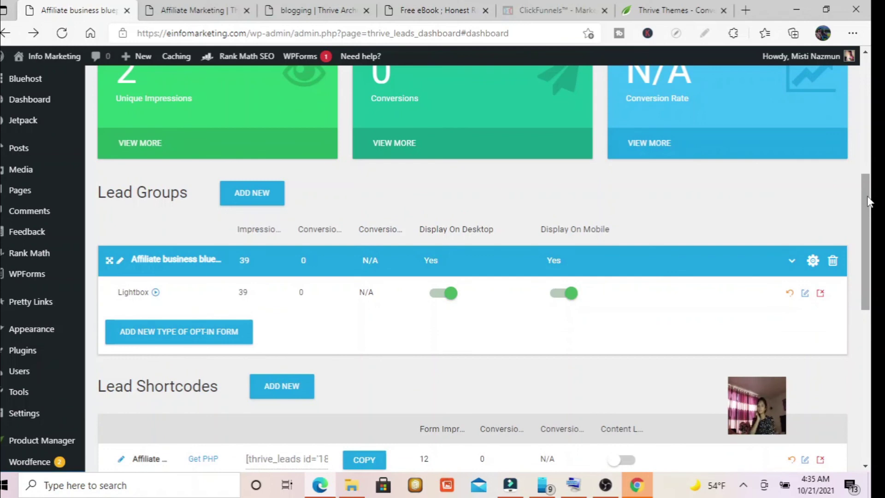
Expand the lead group and open the Lightbox form's settings page
left_click(786, 266)
left_click(786, 266)
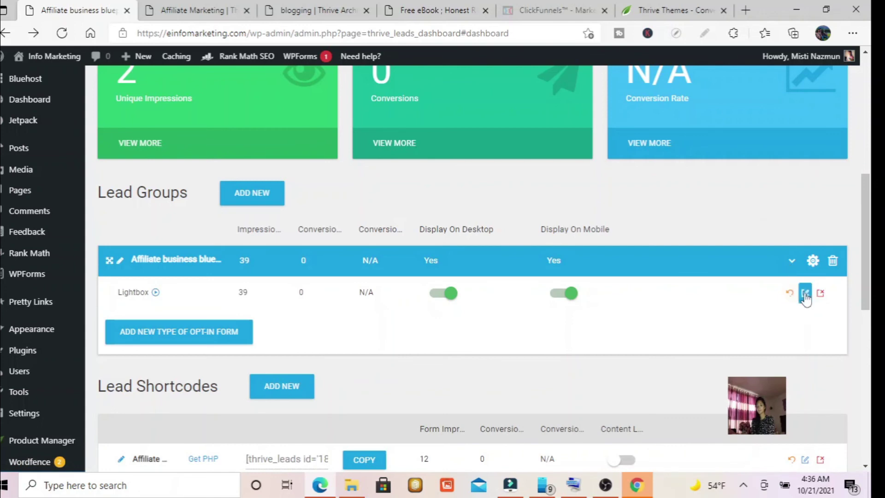
left_click(804, 293)
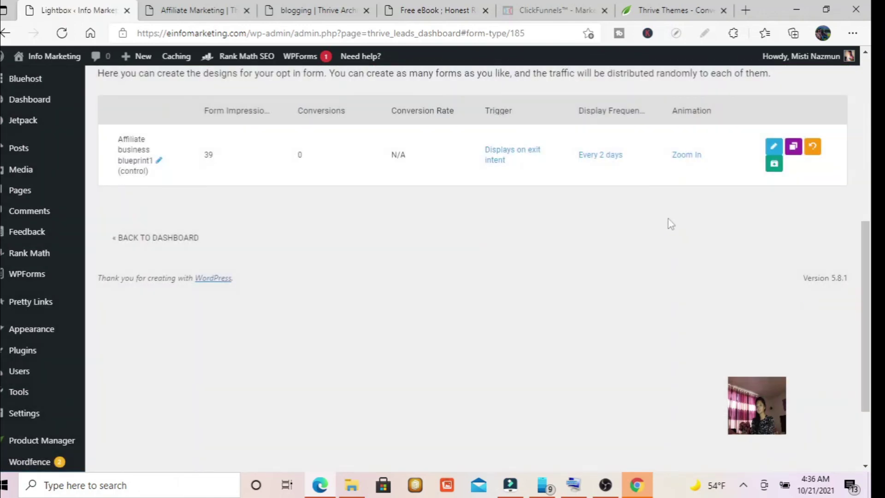
Change the display frequency from every 2 days to 0 (All the time), save, and open Chrome
left_click(611, 157)
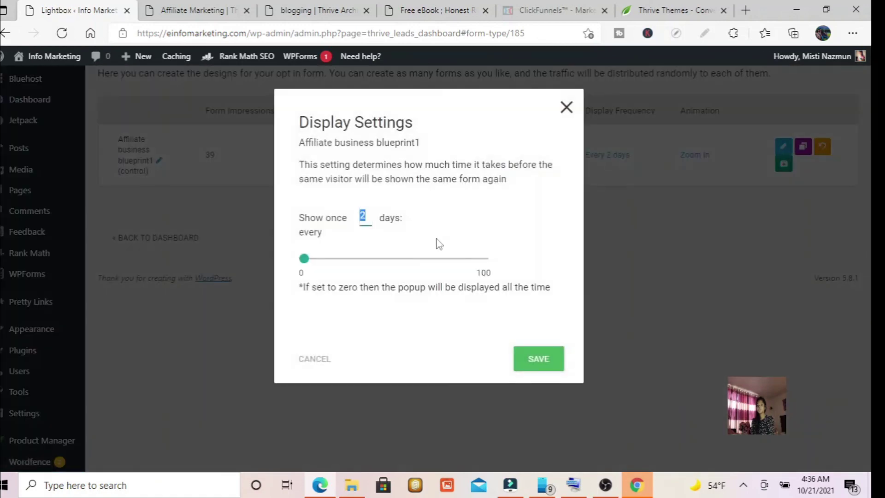
left_click(363, 217)
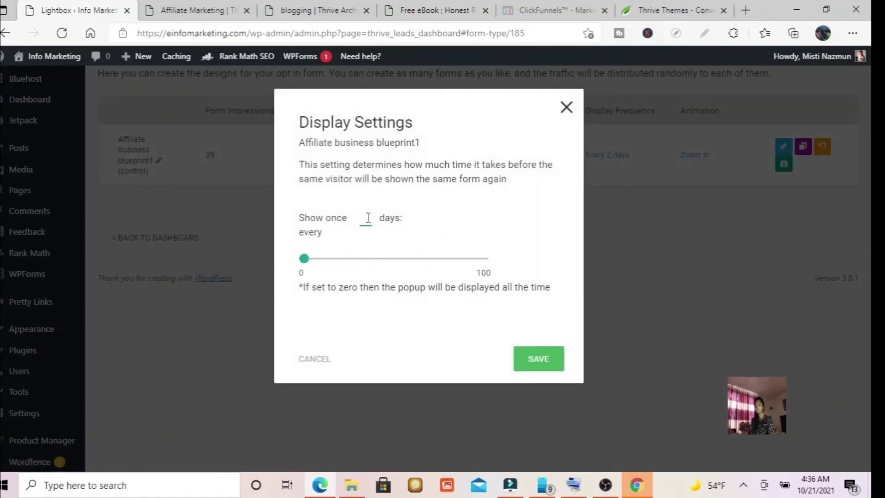
left_click(301, 258)
left_click(537, 358)
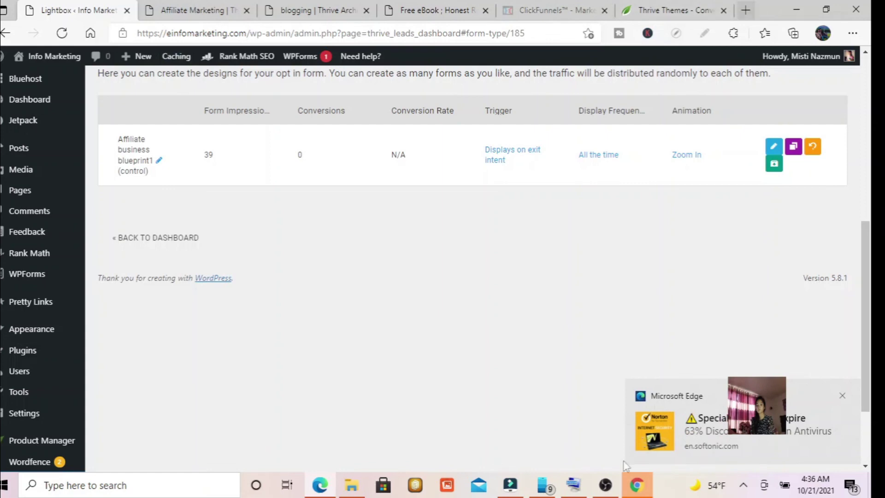
left_click(638, 486)
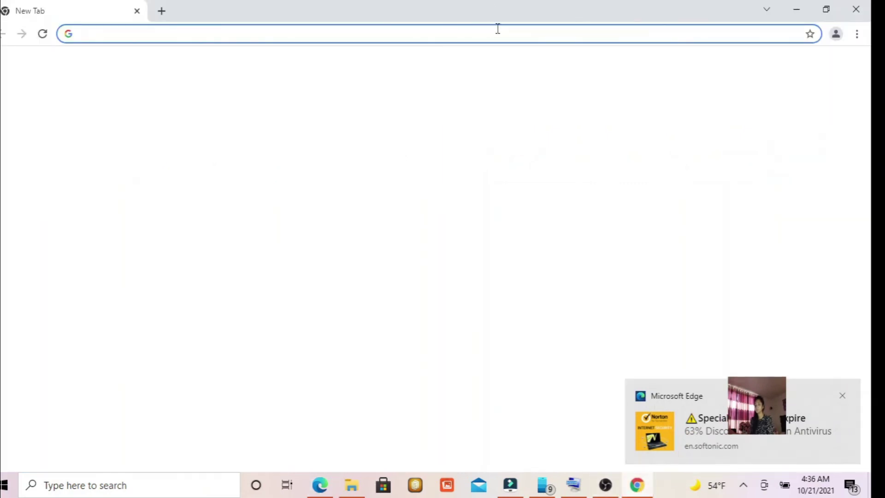
left_click(428, 34)
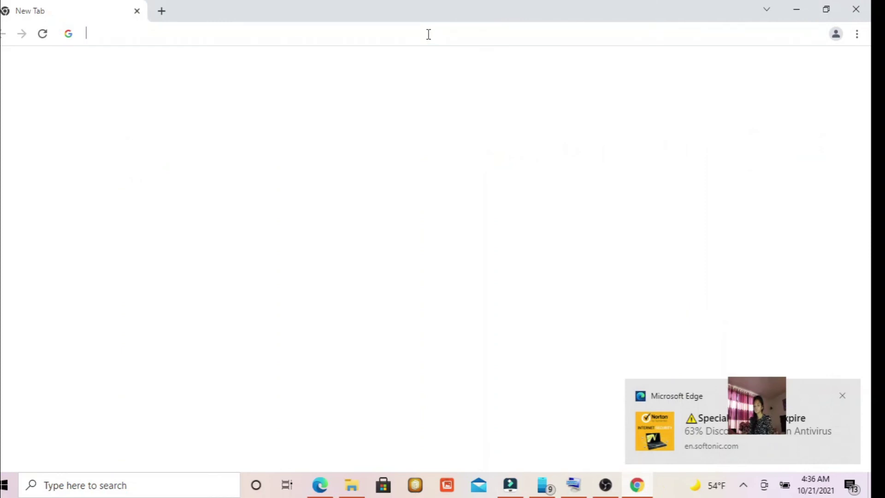
type("ht")
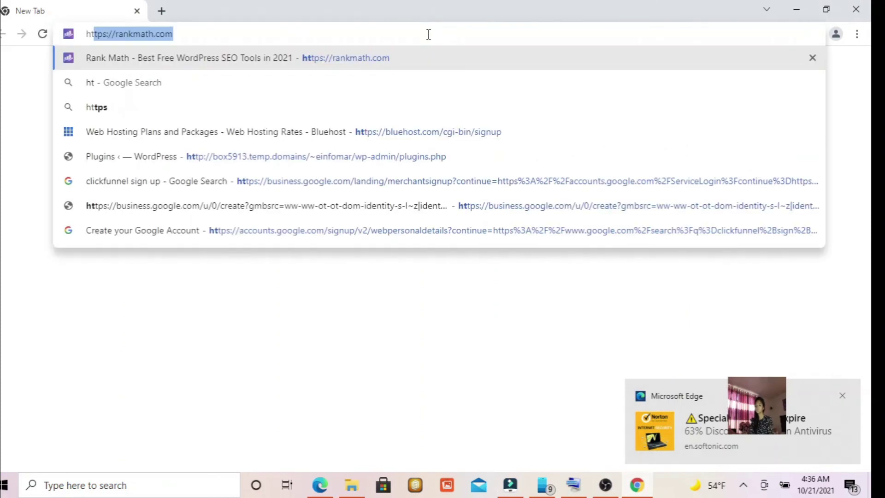
type("tps:")
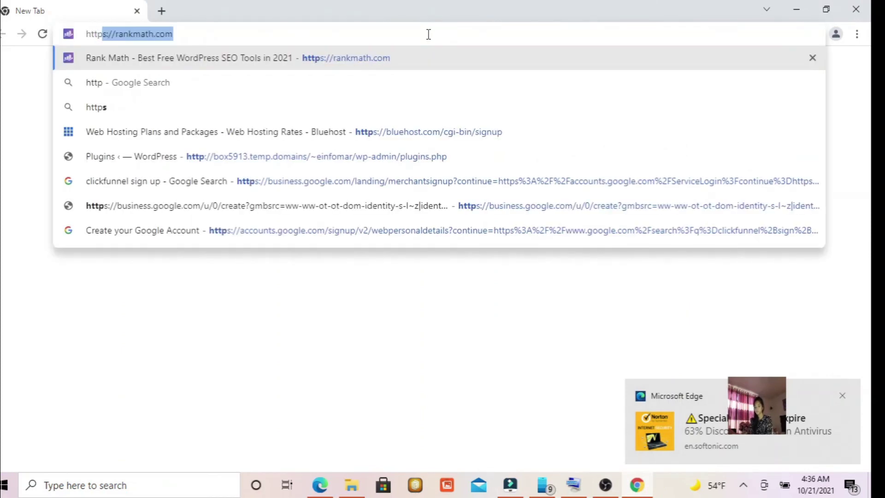
type("//")
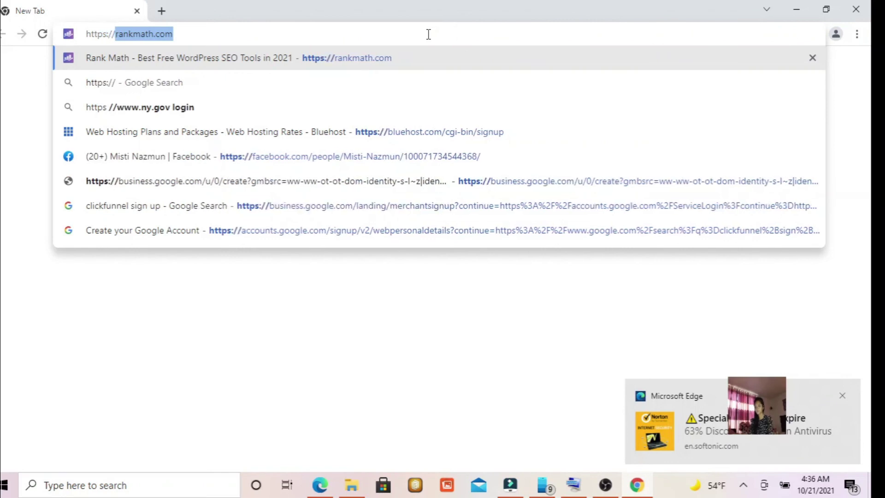
type("einfoma")
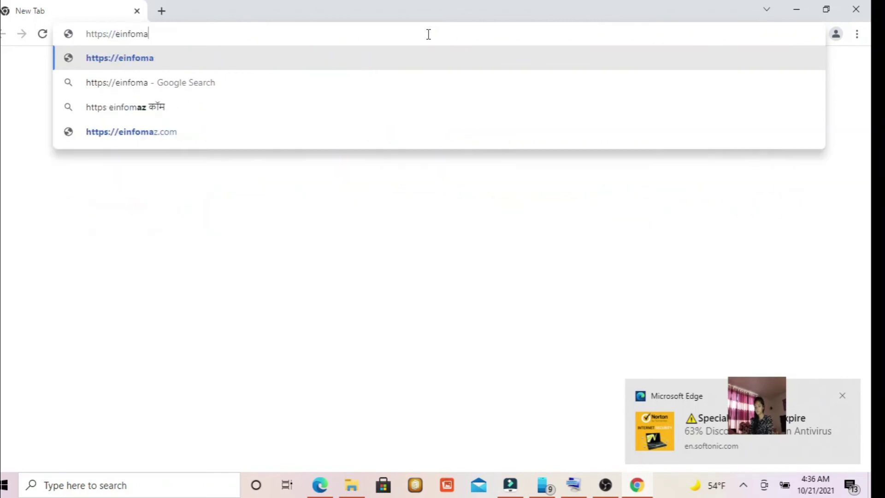
type("rketing.co")
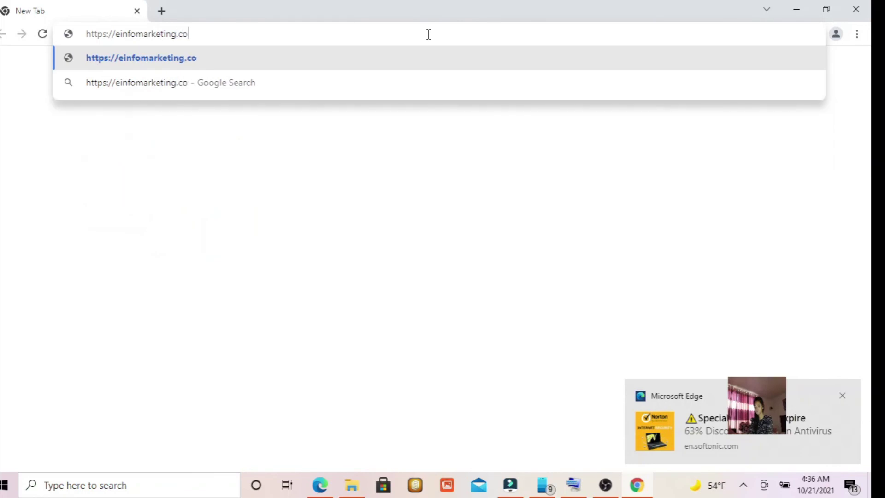
type("m")
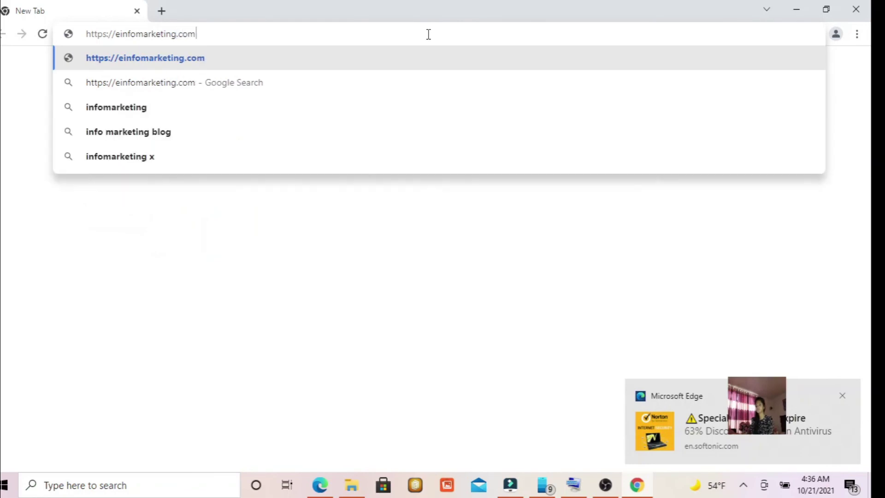
key("Return")
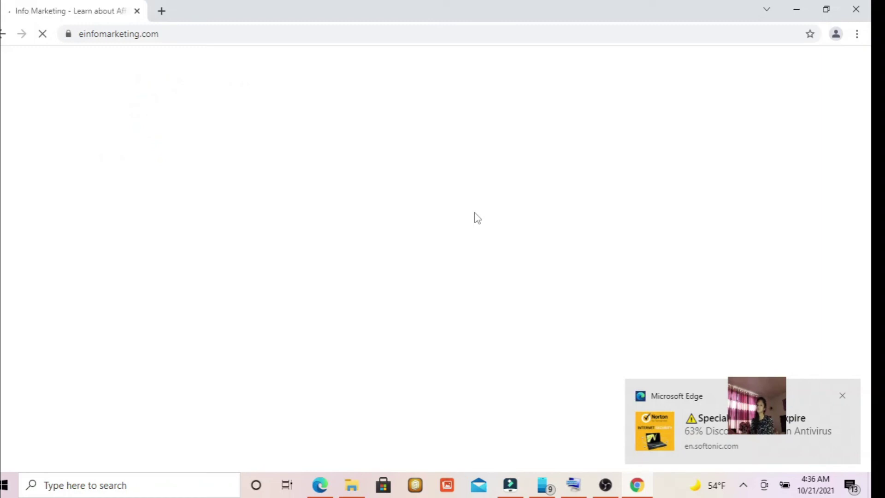
Dismiss the Edge notification and open the ENTRE Institute review post
left_click(844, 397)
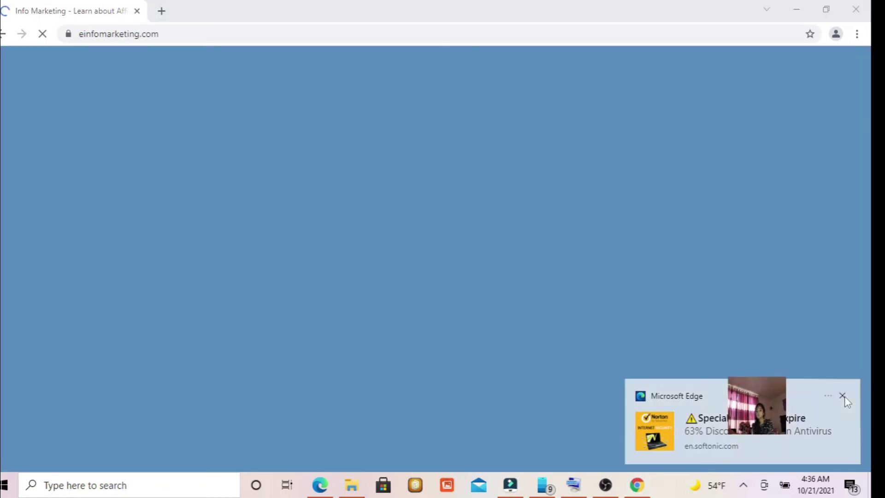
left_click(843, 396)
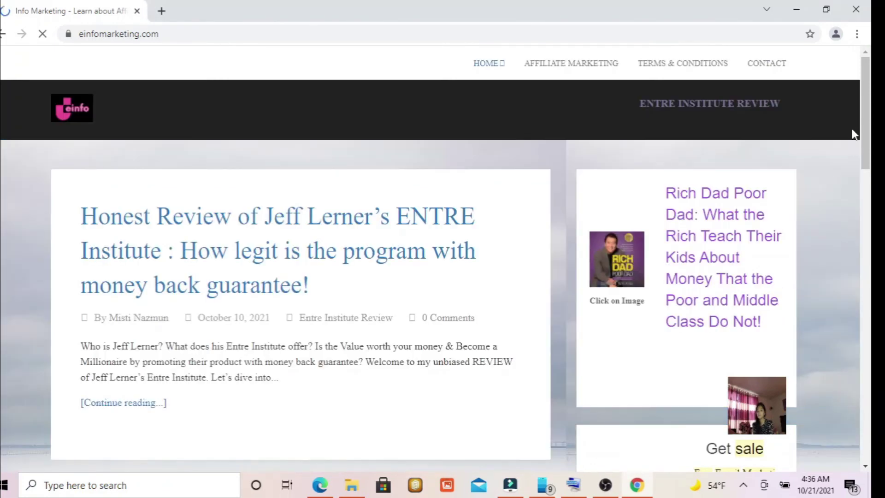
mouse_move(871, 121)
left_mouse_down()
mouse_move(865, 421)
mouse_move(864, 132)
left_mouse_up()
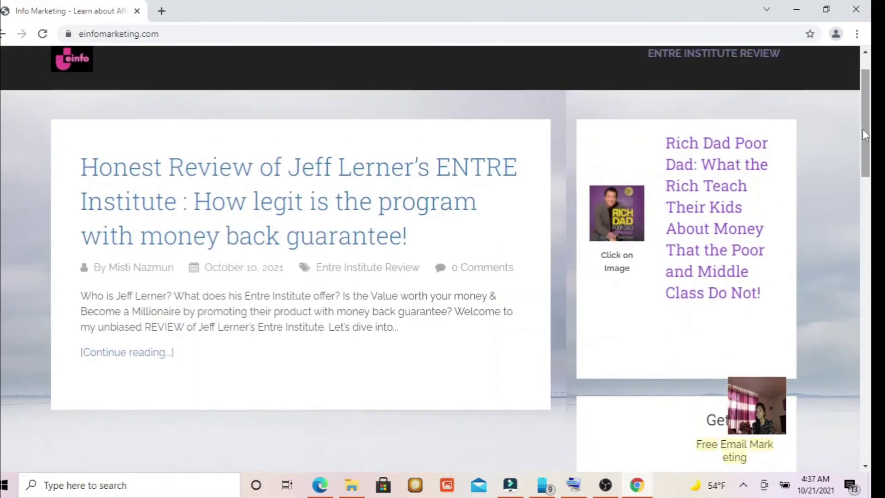
left_click(142, 358)
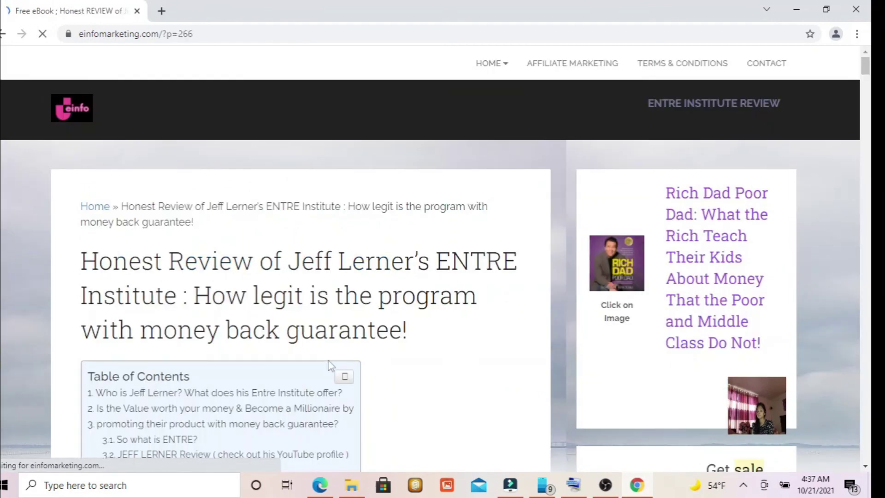
Close the free eBook lightbox popup once it appears, then close the Chrome window
left_click_drag(866, 70, 872, 402)
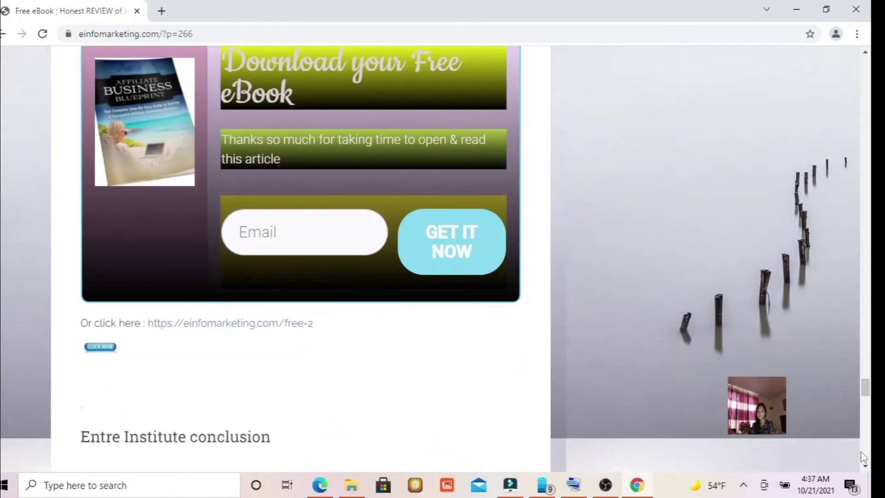
left_click_drag(865, 390, 820, 10)
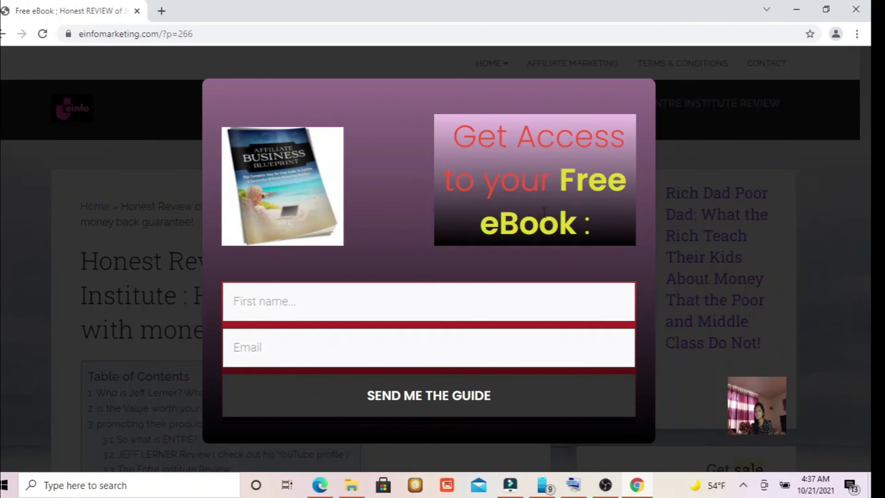
left_click(715, 221)
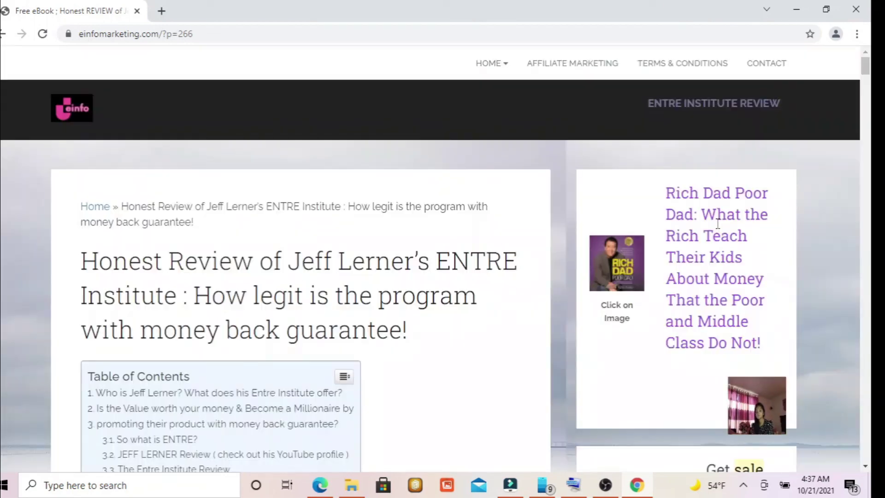
left_click(871, 6)
left_click(856, 6)
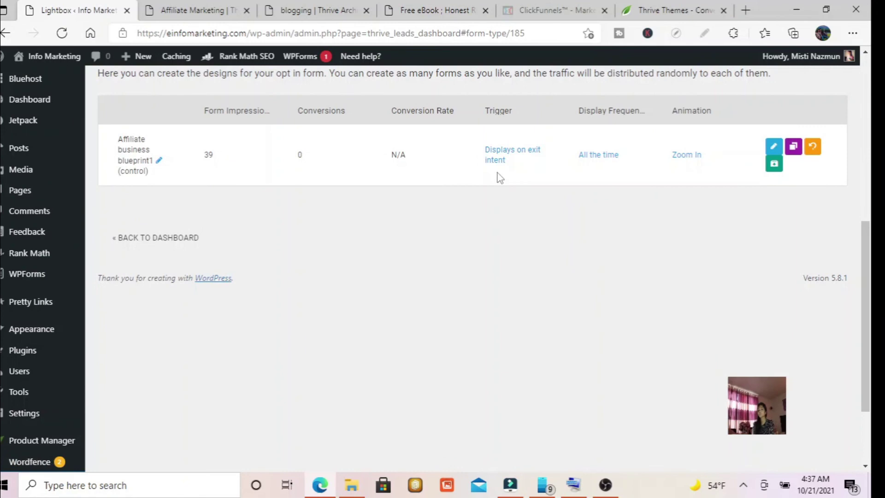
Close the Thrive Themes tab and switch back to the Lightbox form page
left_click(670, 5)
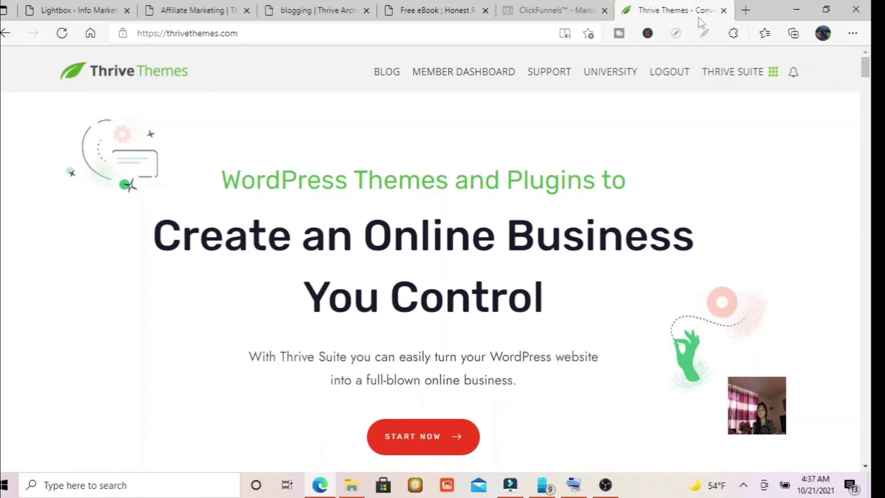
left_click(723, 12)
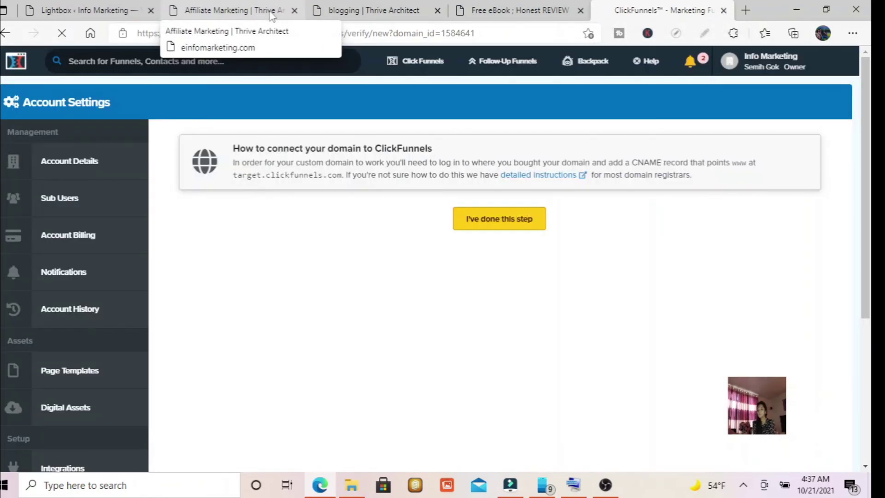
left_click(129, 9)
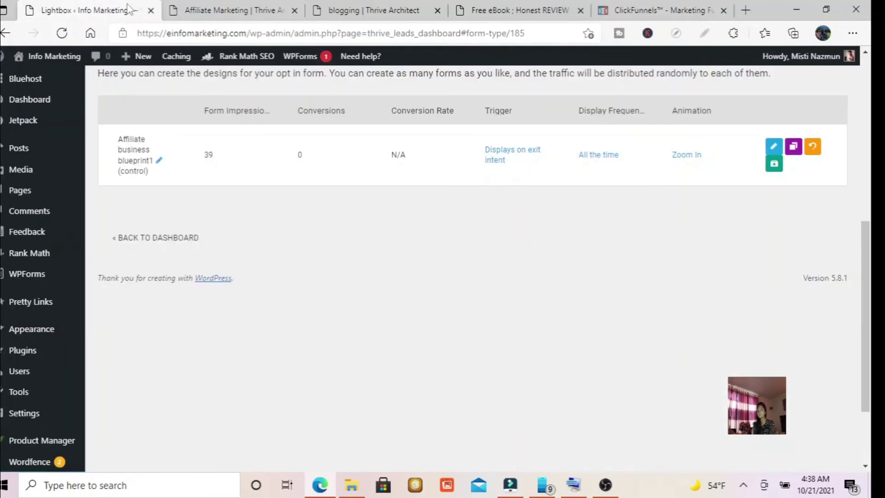